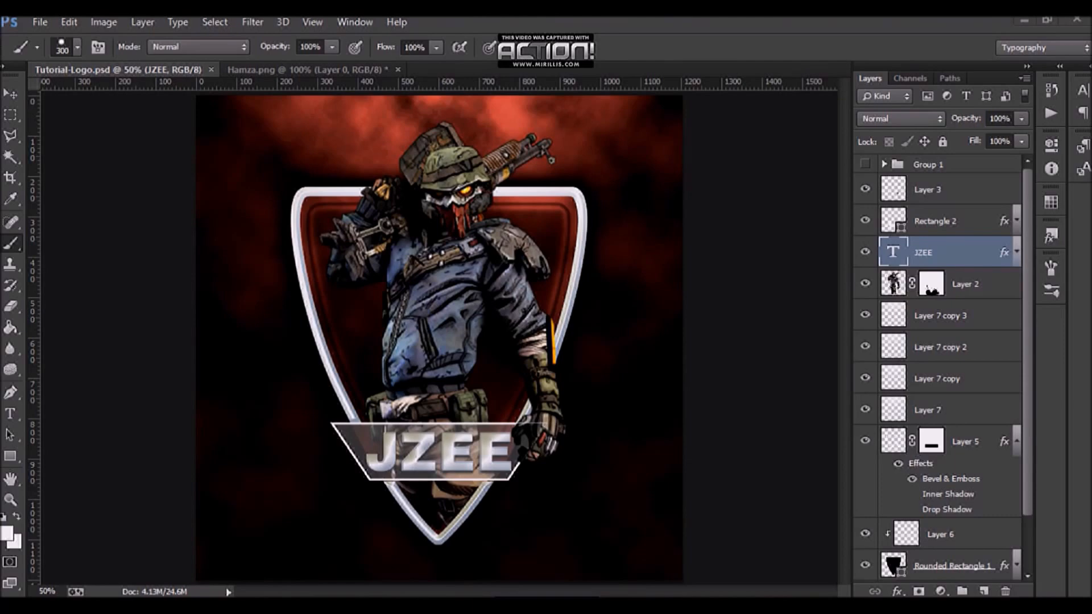
Step: Create a new 1200 x 1200 px, 300 ppi RGB document named Anyth0akslhdkahdisasdhsdva with a white background
{"action": "left_click", "coordinate": [40, 22]}
{"action": "left_click", "coordinate": [55, 39]}
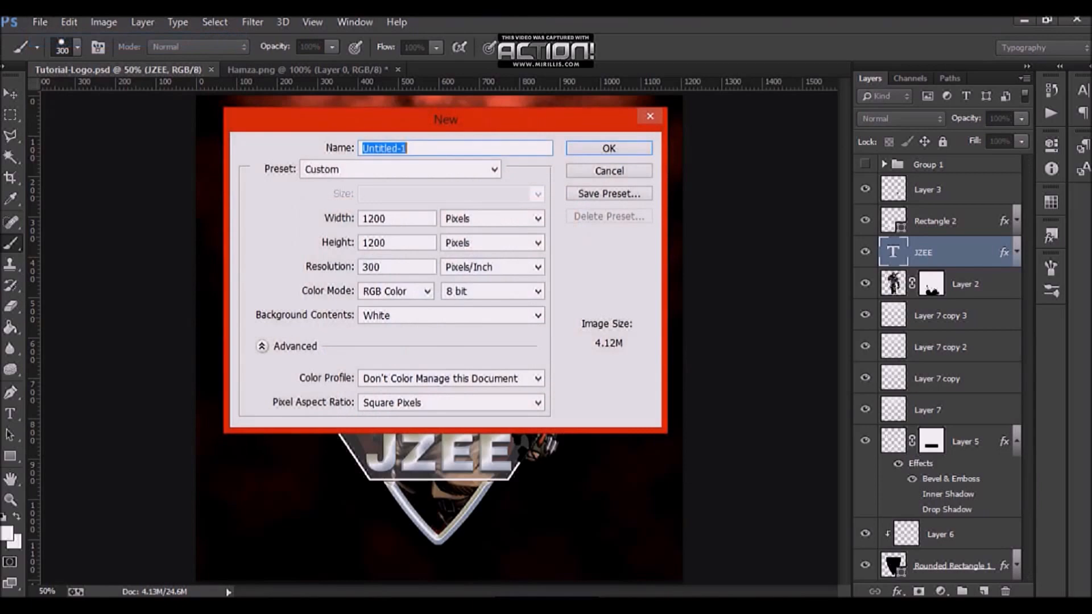
{"action": "type", "text": "Anyth0akslhdkahdisasdhsdva"}
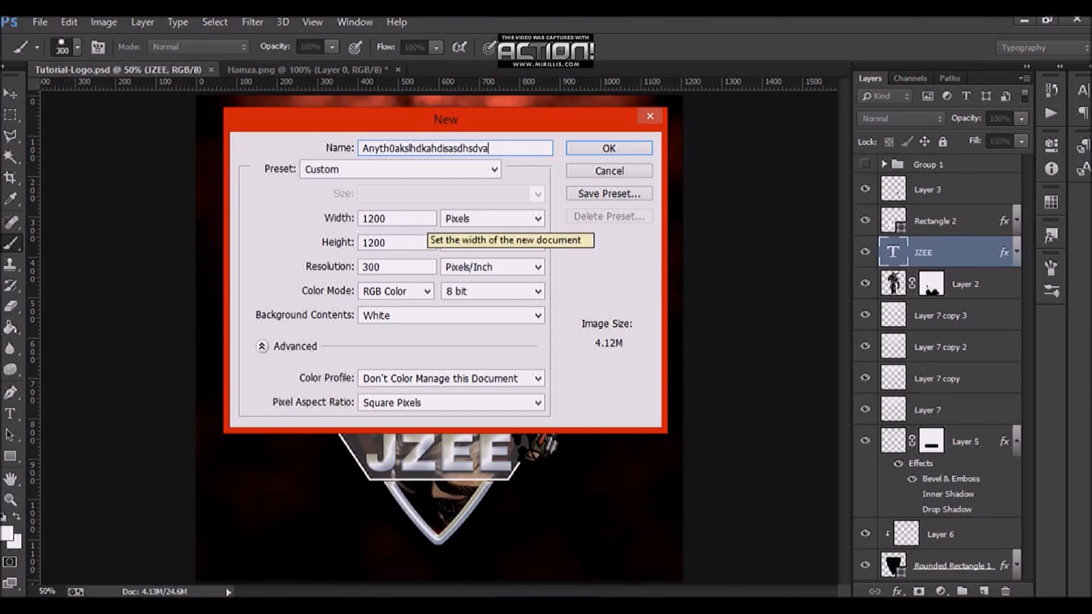
{"action": "double_click", "coordinate": [406, 266]}
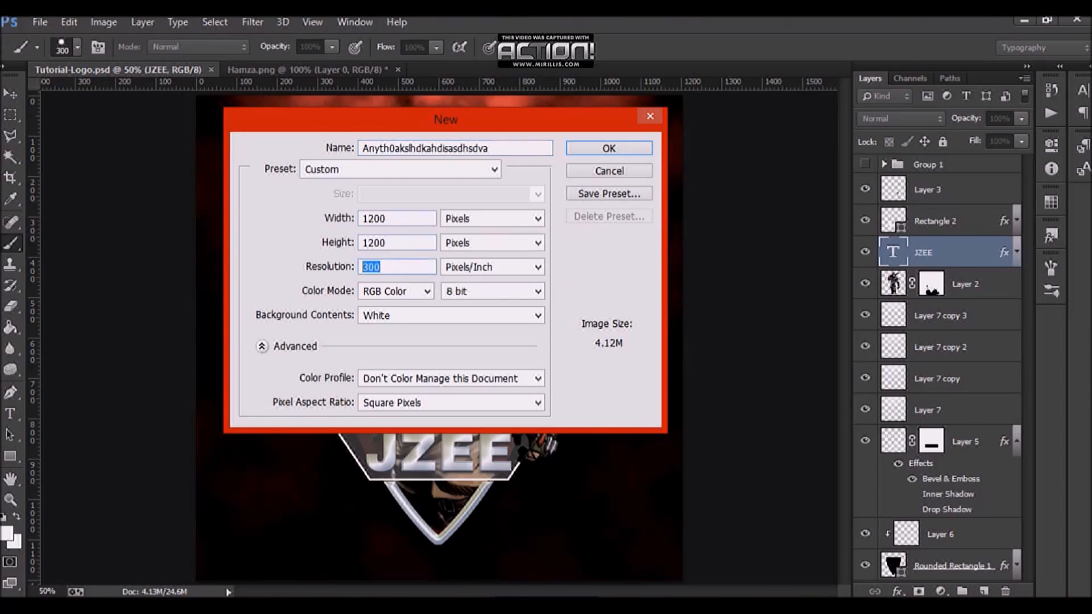
{"action": "double_click", "coordinate": [405, 243]}
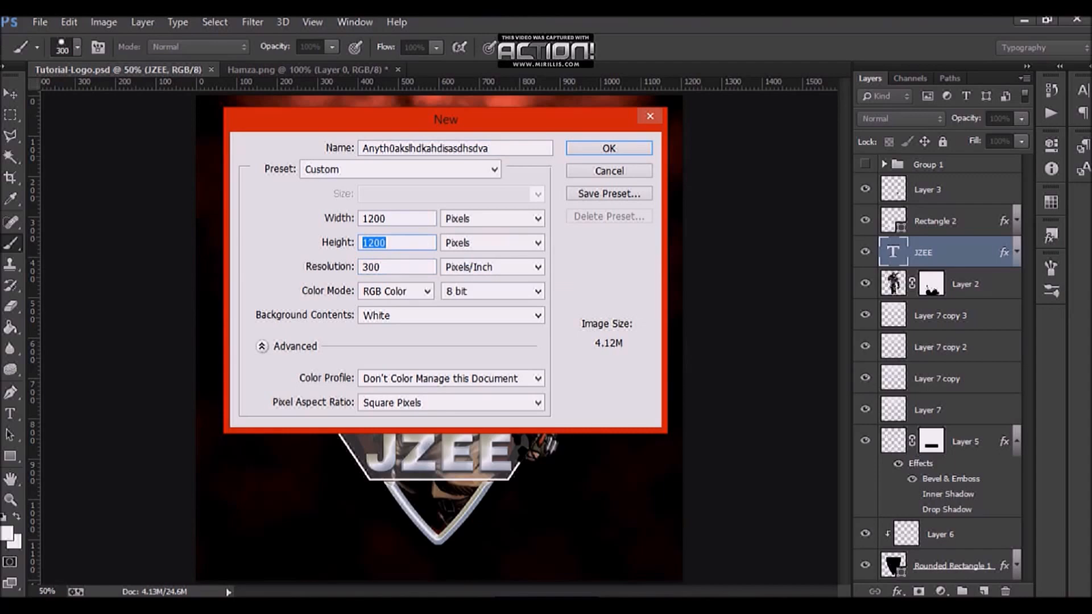
{"action": "left_click", "coordinate": [403, 219]}
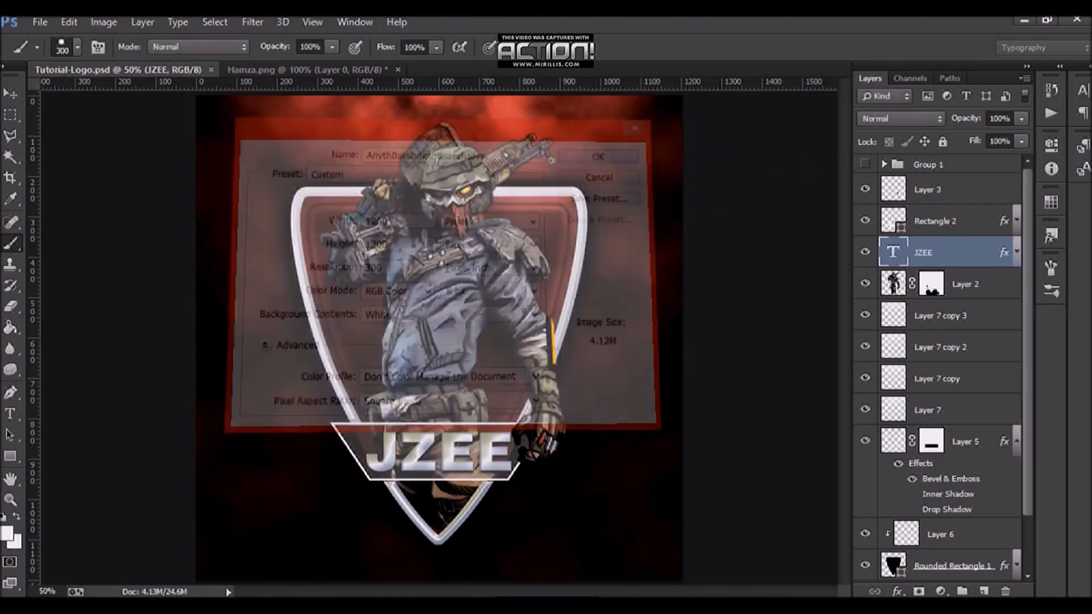
{"action": "key", "text": "Return"}
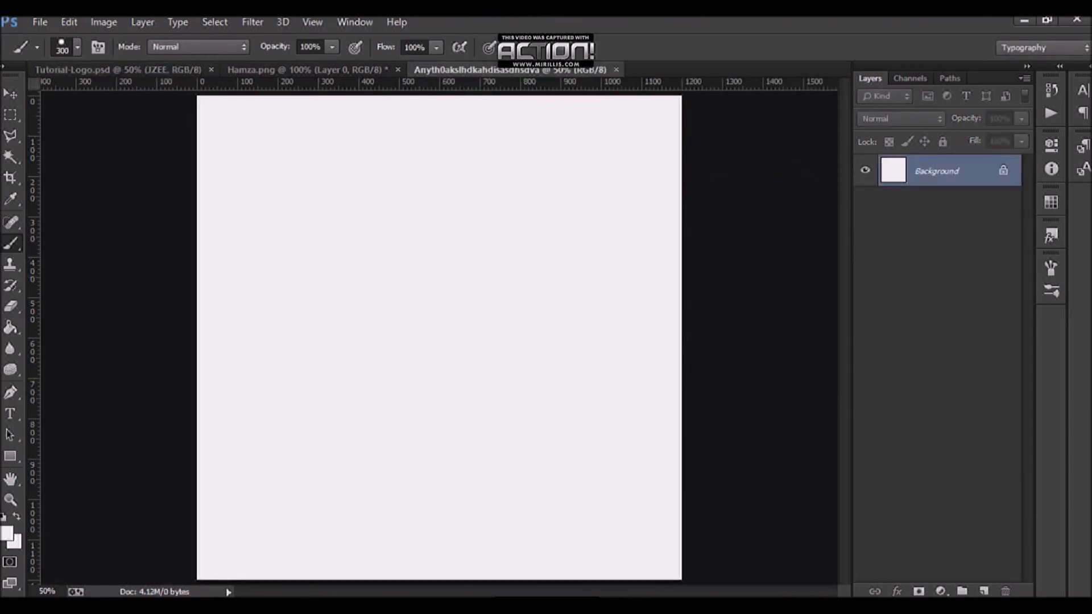
Step: Convert the background into a regular layer and fill it with the dark navy colour #030520
{"action": "double_click", "coordinate": [939, 171]}
{"action": "key", "text": "Return"}
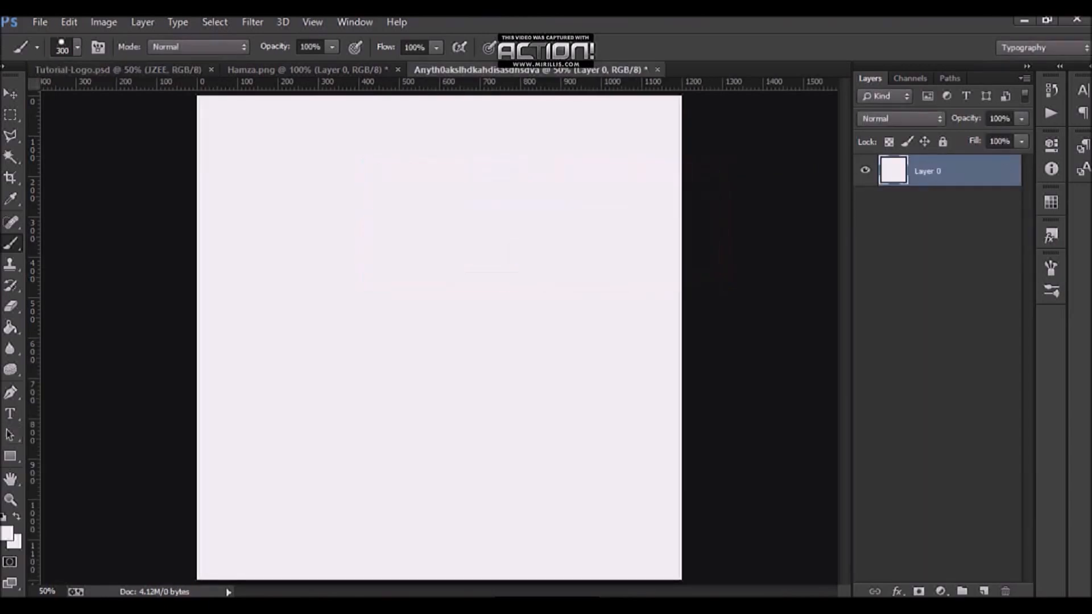
{"action": "left_click", "coordinate": [7, 534]}
{"action": "left_click_drag", "start_coordinate": [856, 511], "coordinate": [874, 511]}
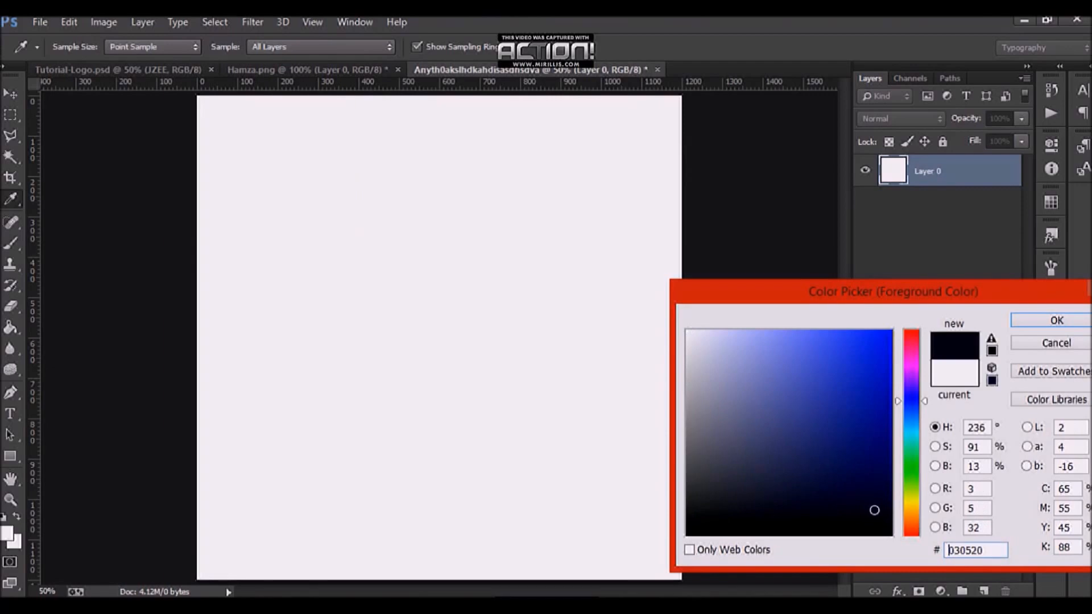
{"action": "left_click", "coordinate": [1057, 320]}
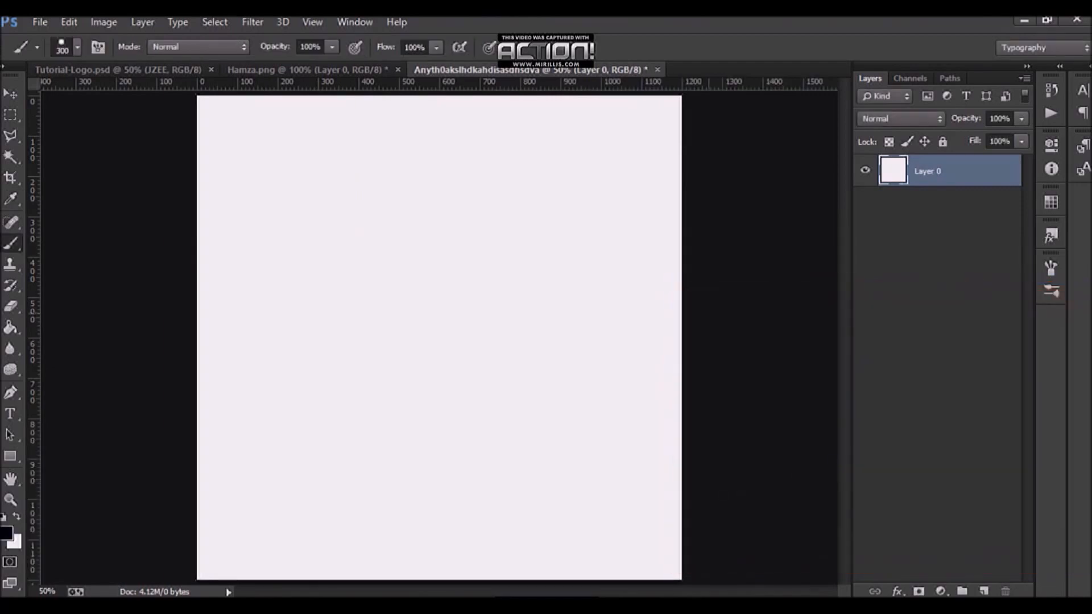
{"action": "key", "text": "alt+BackSpace"}
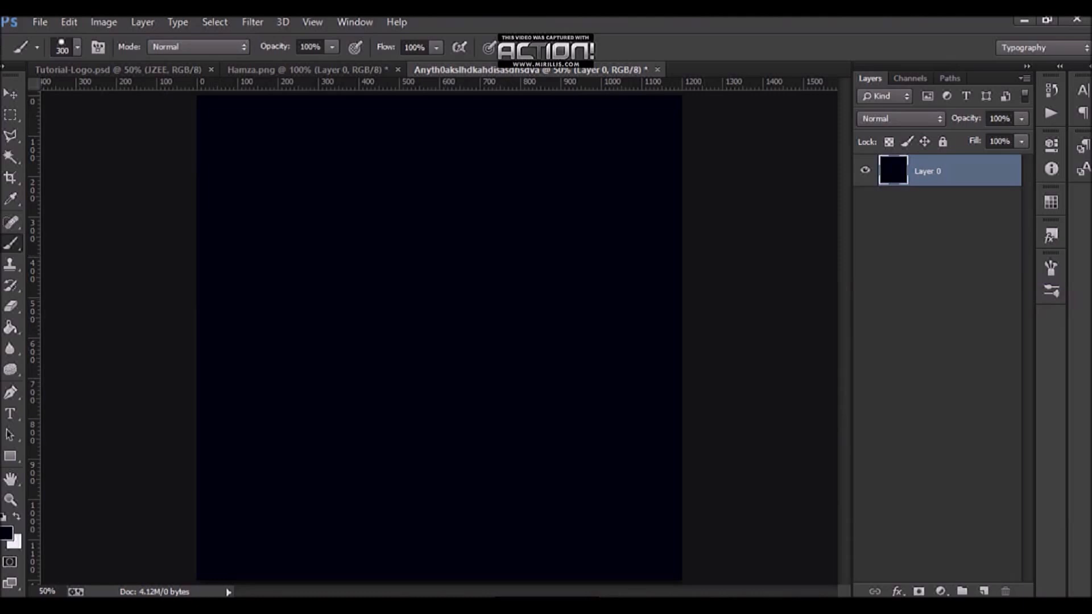
{"action": "left_click", "coordinate": [10, 457]}
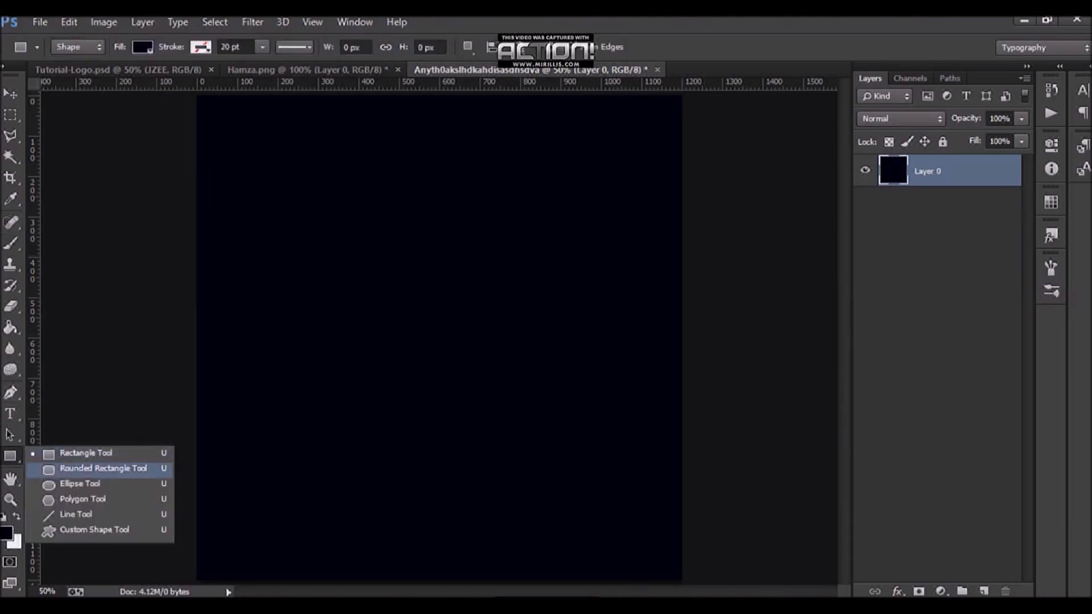
{"action": "left_click", "coordinate": [102, 468]}
{"action": "left_click_drag", "start_coordinate": [318, 185], "coordinate": [483, 472]}
{"action": "key", "text": "ctrl+z"}
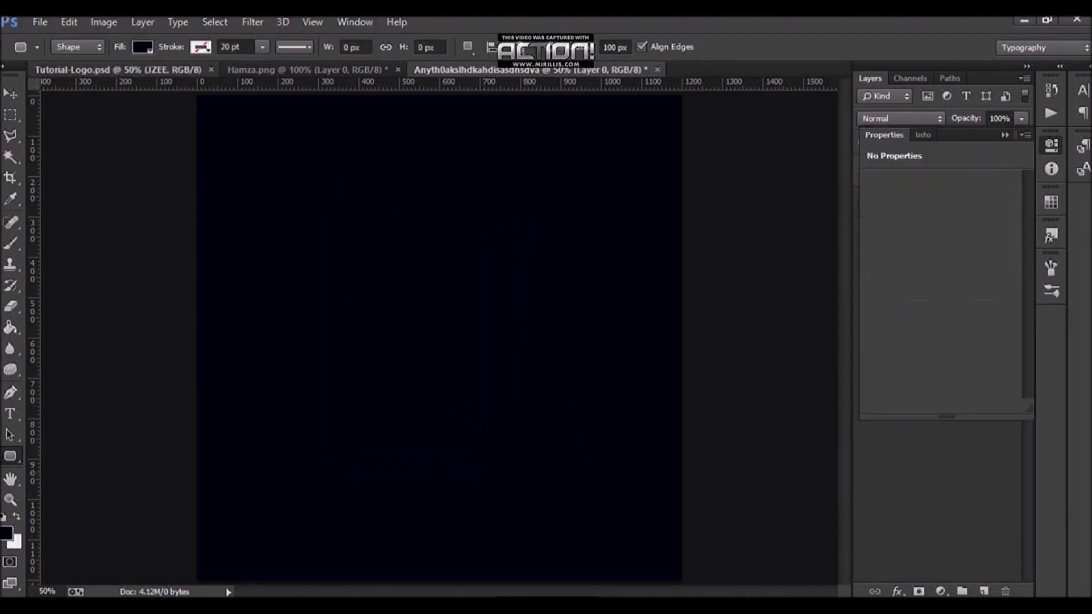
{"action": "left_click_drag", "start_coordinate": [295, 70], "coordinate": [631, 70]}
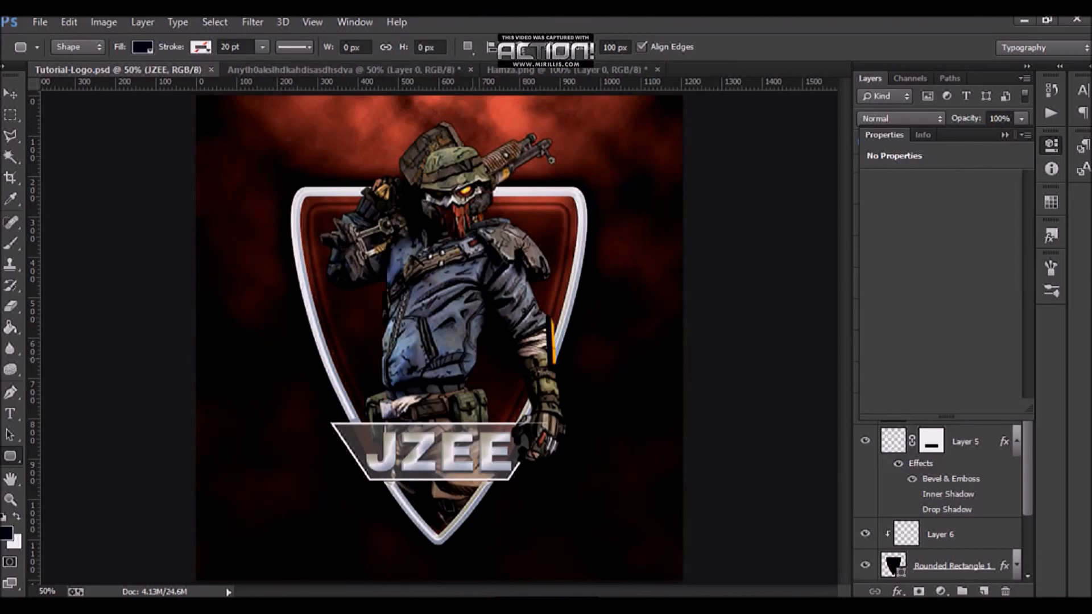
{"action": "key", "text": "ctrl+Tab"}
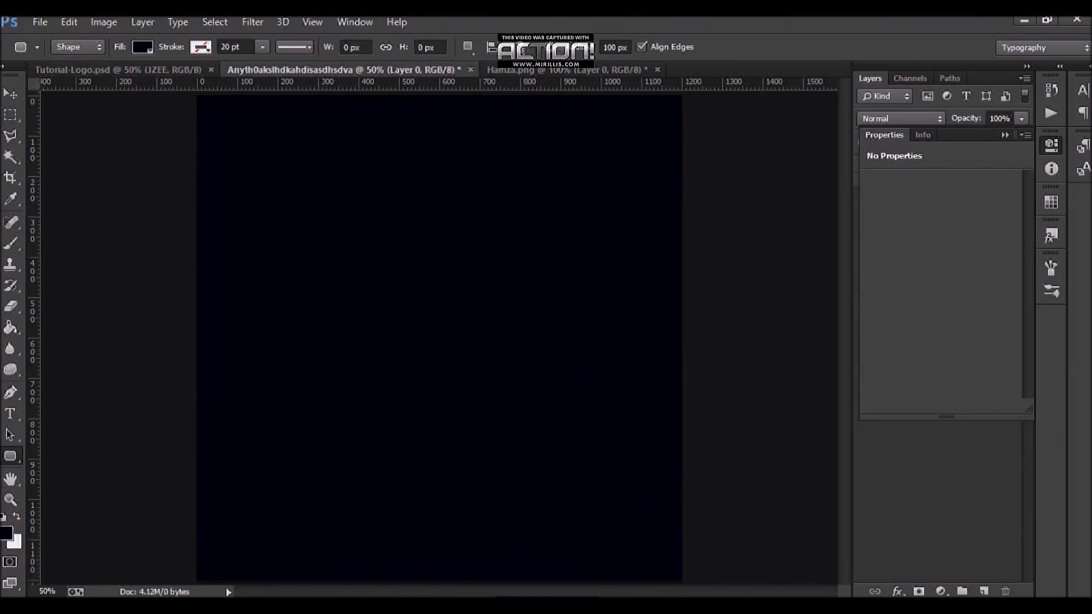
Step: Draw a rounded rectangle about 490 x 784 px in the middle of the canvas
{"action": "right_click", "coordinate": [10, 456]}
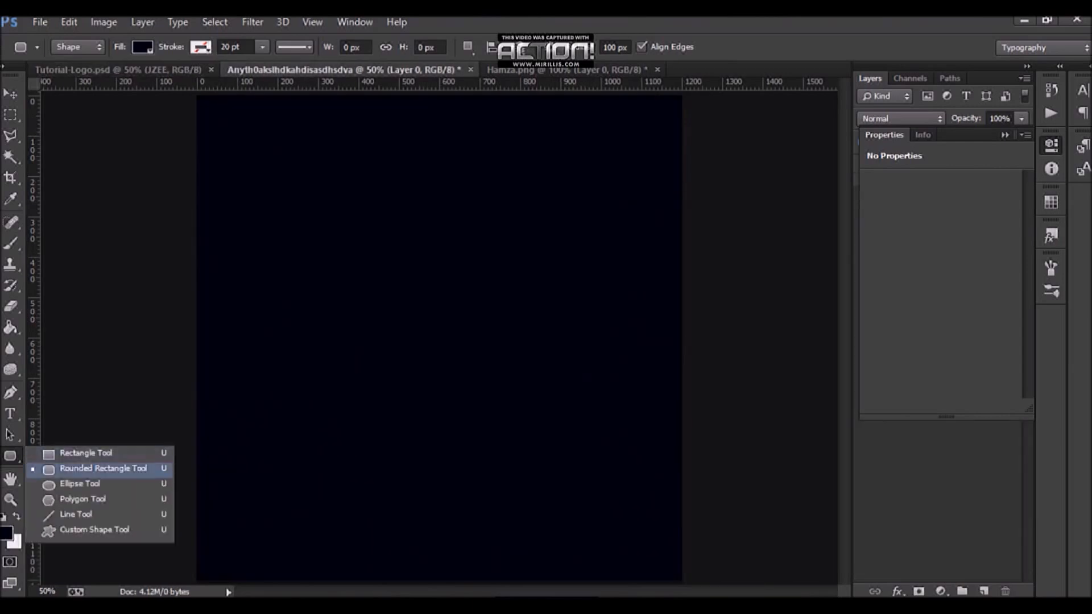
{"action": "left_click", "coordinate": [1005, 135]}
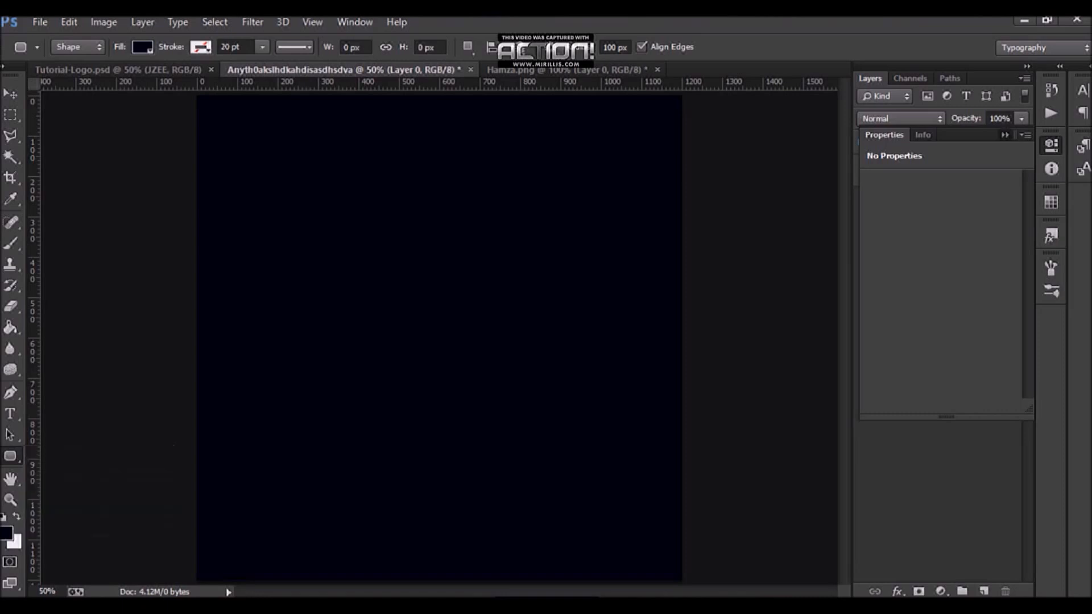
{"action": "left_click_drag", "start_coordinate": [346, 204], "coordinate": [545, 520]}
{"action": "key", "text": "v"}
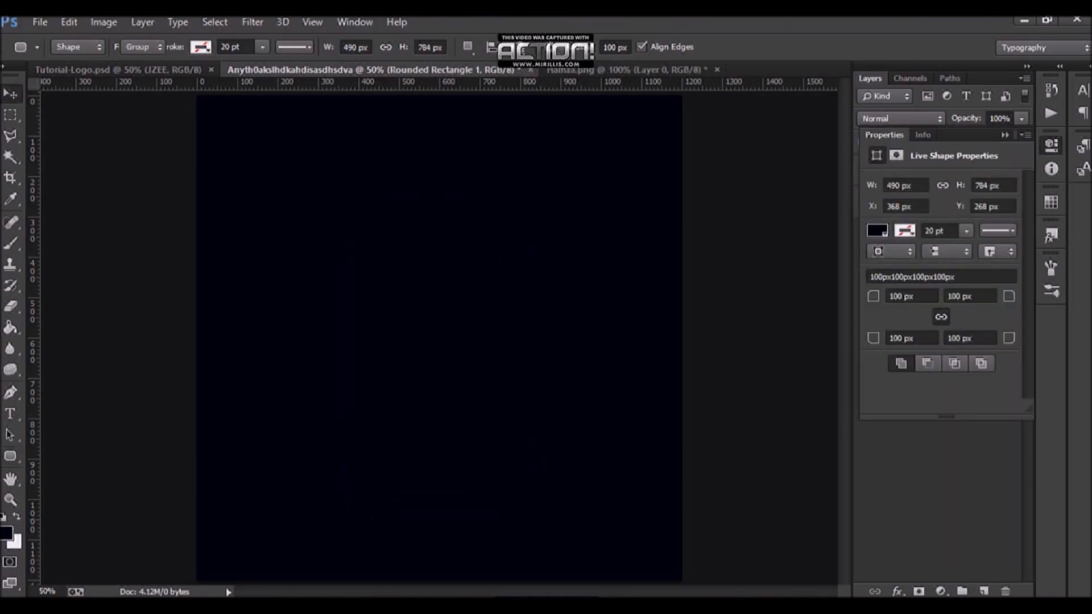
Step: Set the rounded rectangle's fill to a medium gray swatch
{"action": "left_click", "coordinate": [11, 393]}
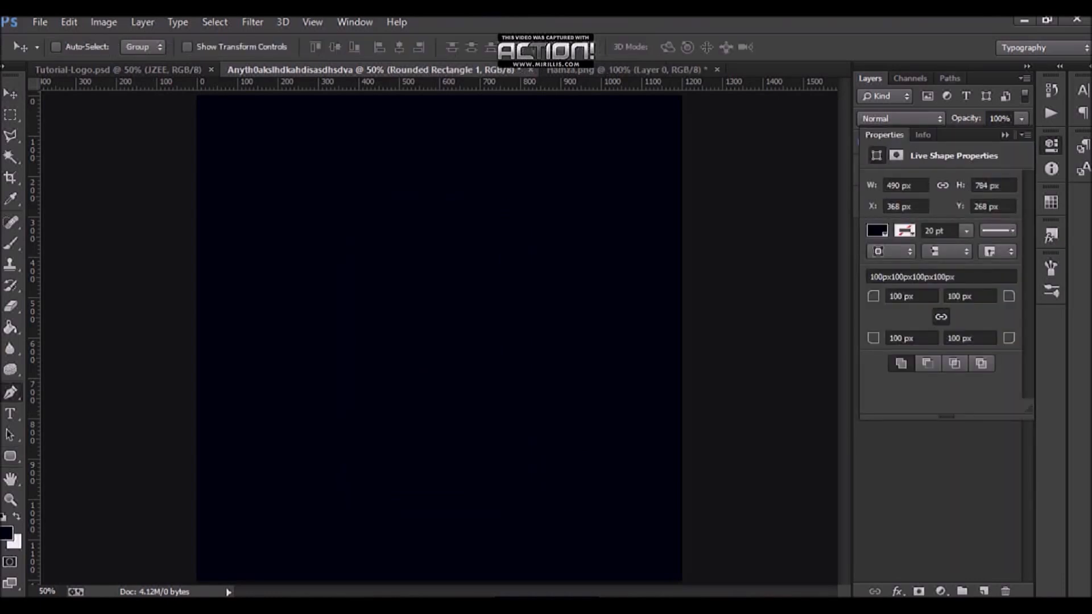
{"action": "left_click", "coordinate": [142, 46]}
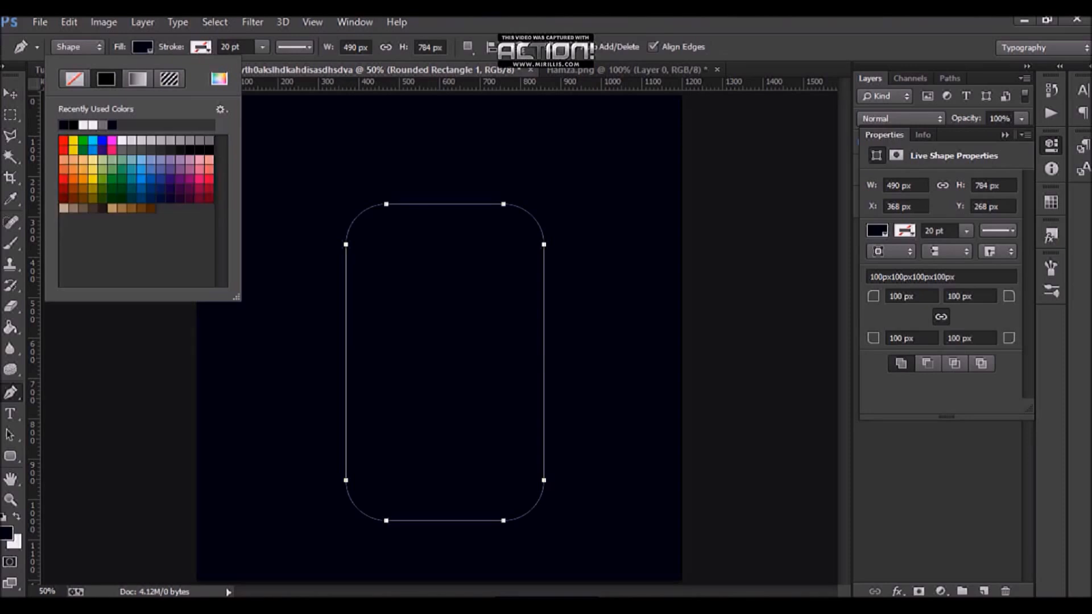
{"action": "double_click", "coordinate": [102, 125]}
{"action": "left_click", "coordinate": [1005, 135]}
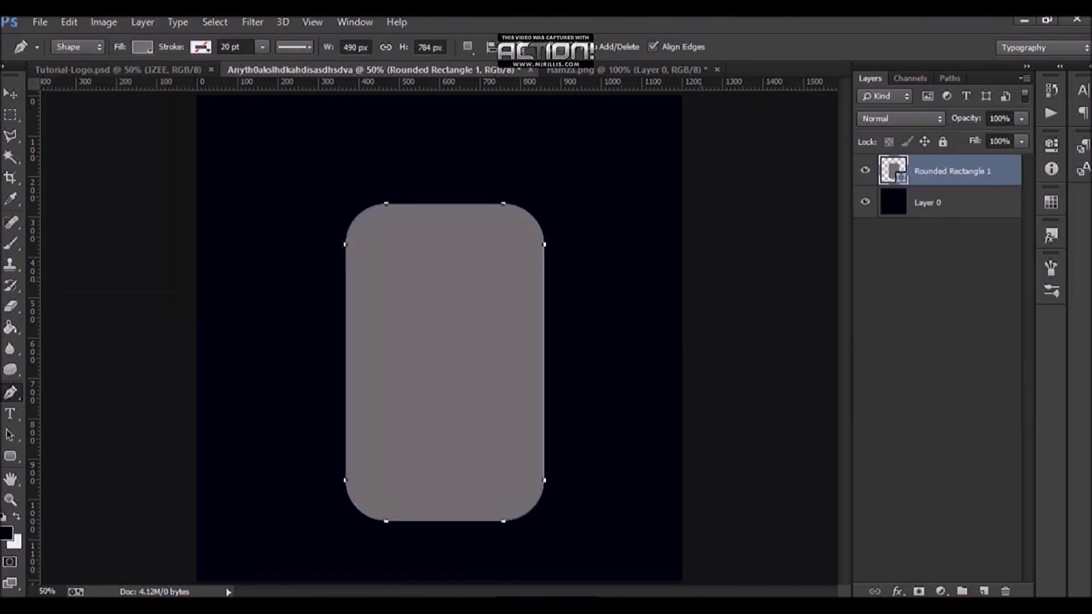
{"action": "left_click_drag", "start_coordinate": [500, 346], "coordinate": [511, 372]}
{"action": "key", "text": "ctrl+z"}
{"action": "left_click", "coordinate": [10, 456]}
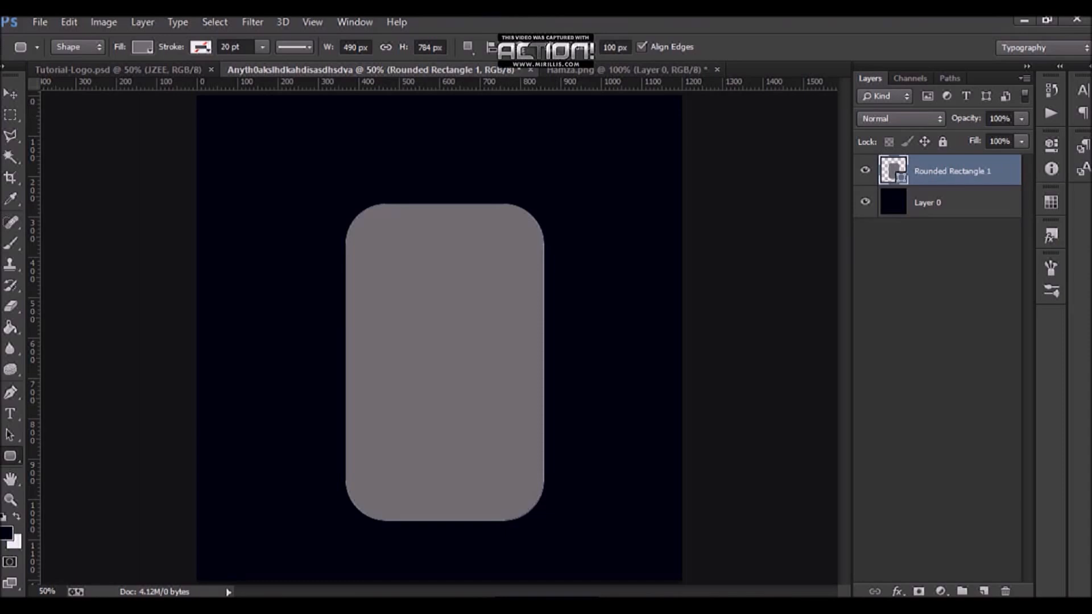
{"action": "left_click_drag", "start_coordinate": [628, 48], "coordinate": [619, 48]}
{"action": "left_click", "coordinate": [39, 22]}
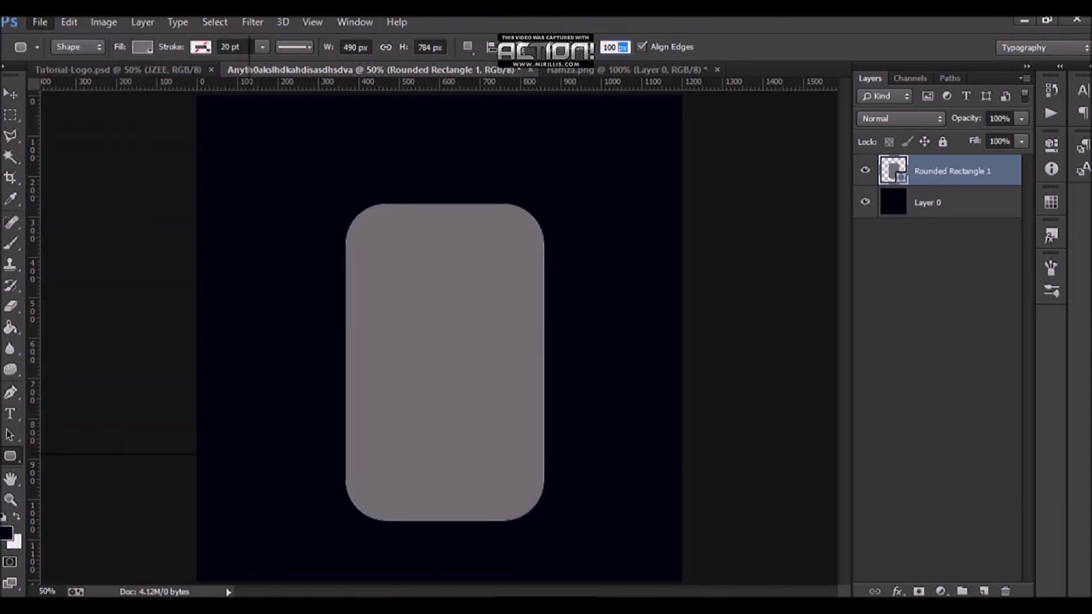
{"action": "left_click", "coordinate": [938, 342]}
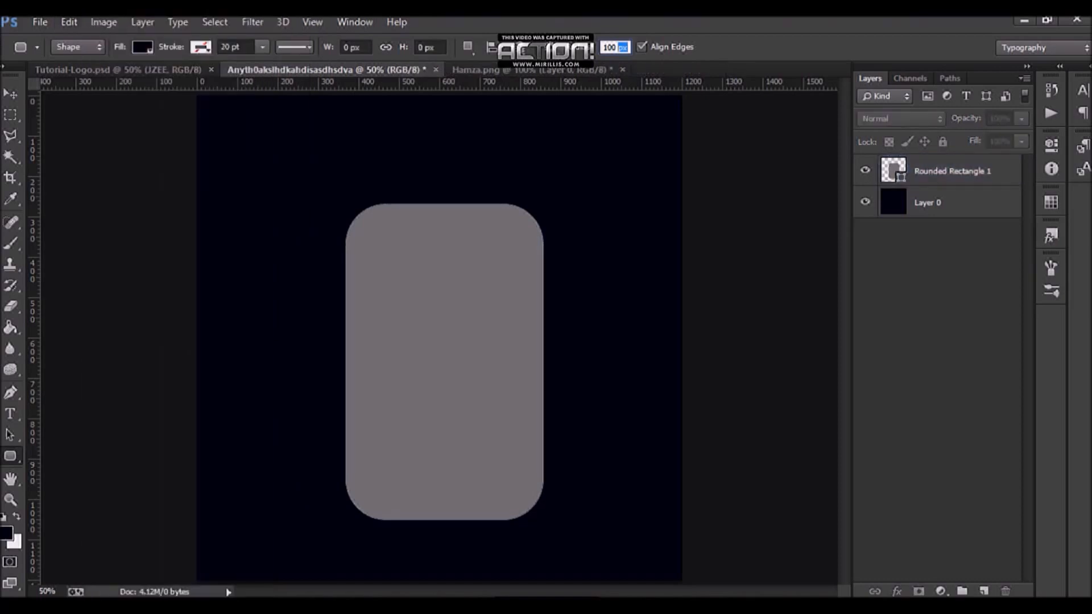
{"action": "key", "text": "Return"}
Step: Center the rounded rectangle horizontally and vertically on the canvas, then deselect
{"action": "left_click", "coordinate": [952, 171]}
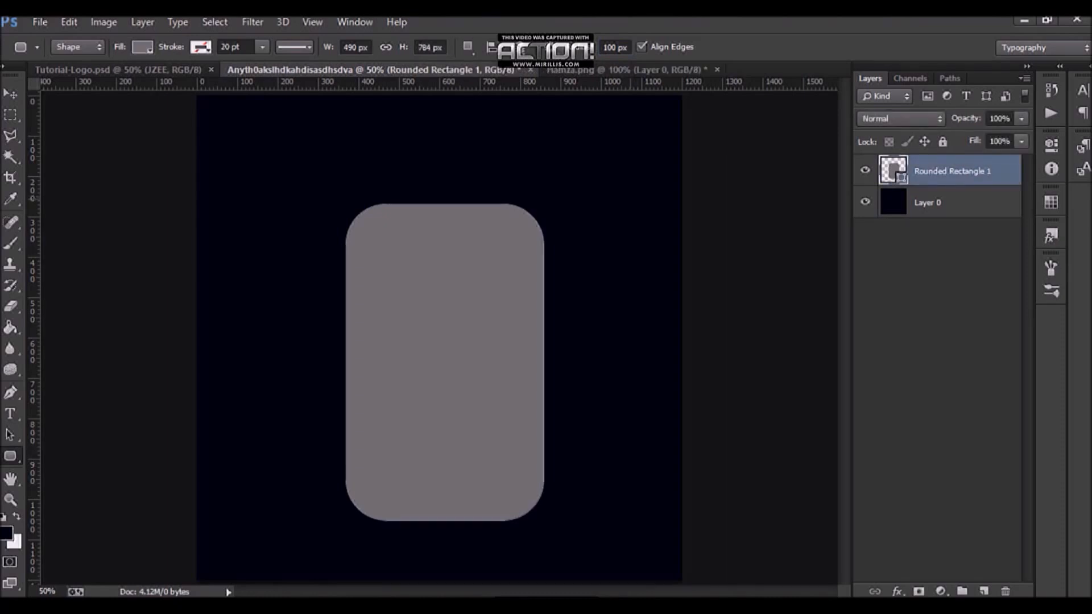
{"action": "key", "text": "ctrl+a"}
{"action": "key", "text": "v"}
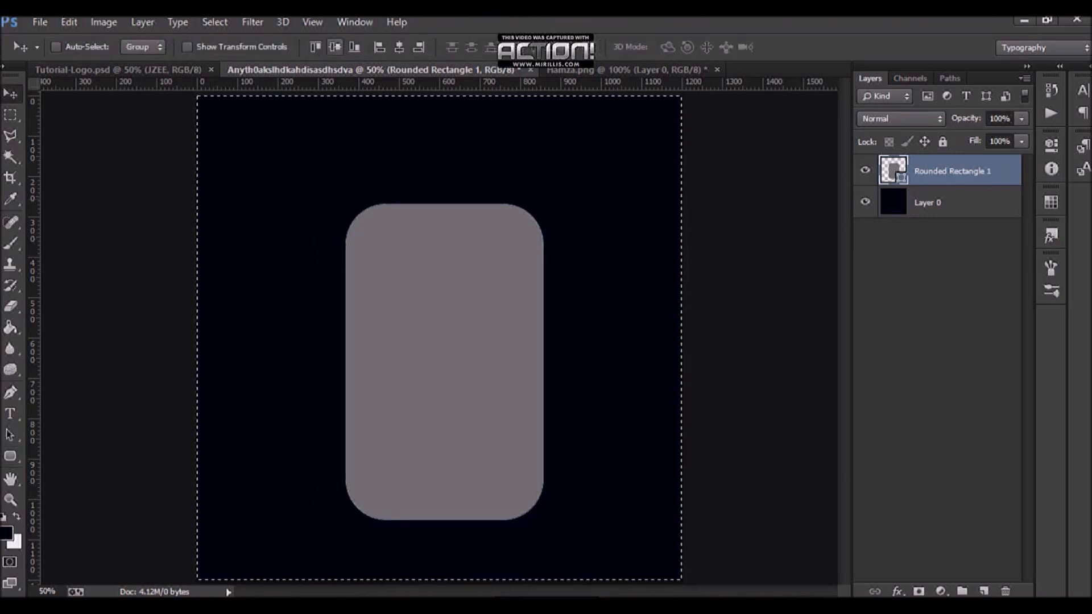
{"action": "left_click", "coordinate": [335, 47]}
{"action": "left_click", "coordinate": [399, 46]}
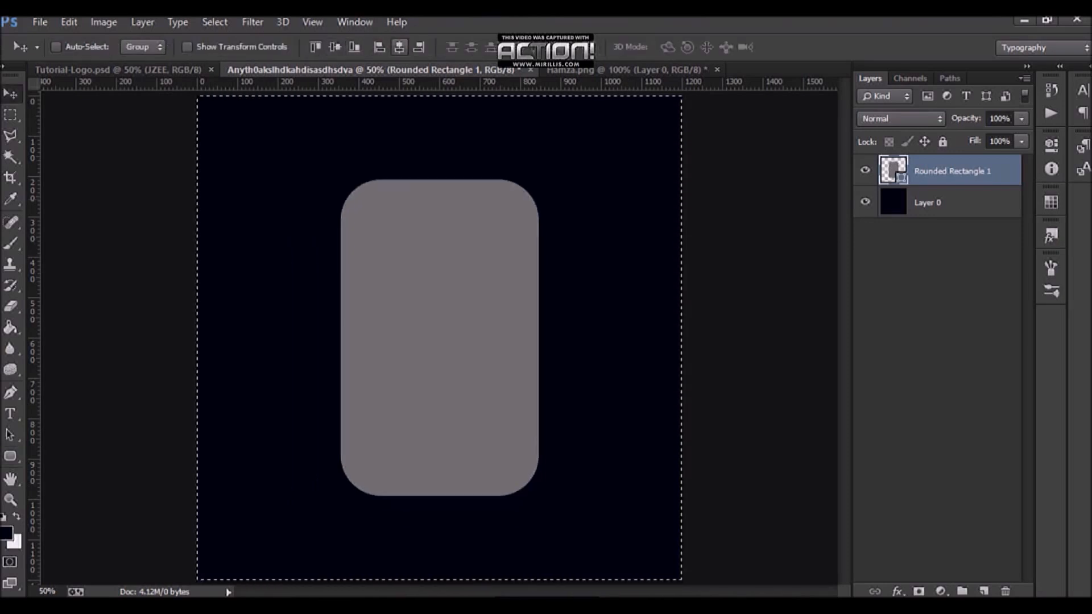
{"action": "key", "text": "ctrl+d"}
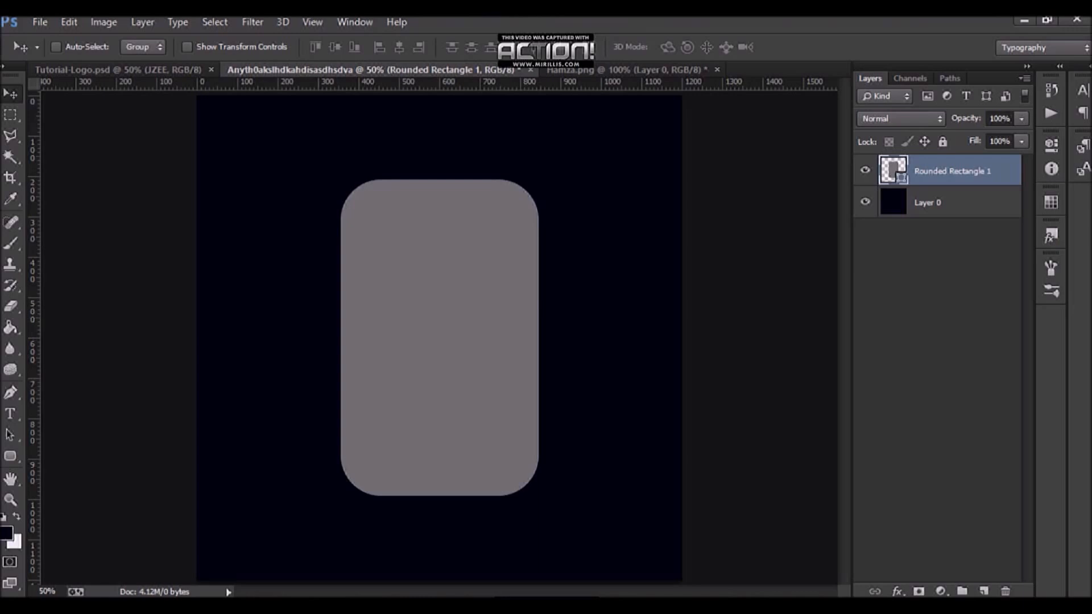
Step: Free-transform the rounded rectangle into a shield shape, pinching the bottom to a point and widening the top
{"action": "key", "text": "ctrl+t"}
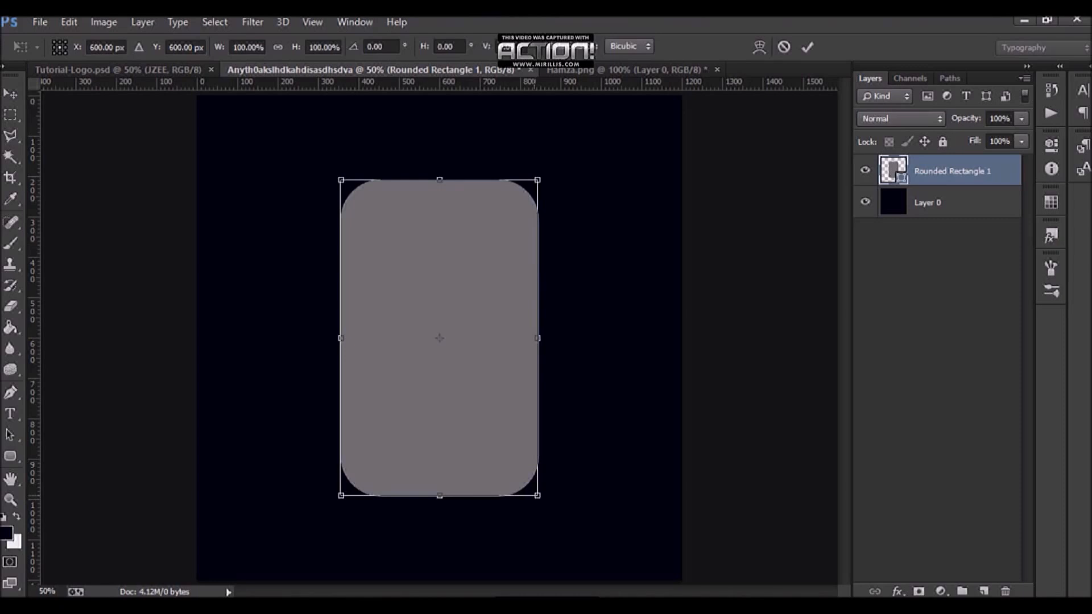
{"action": "left_click_drag", "start_coordinate": [537, 496], "coordinate": [439, 496]}
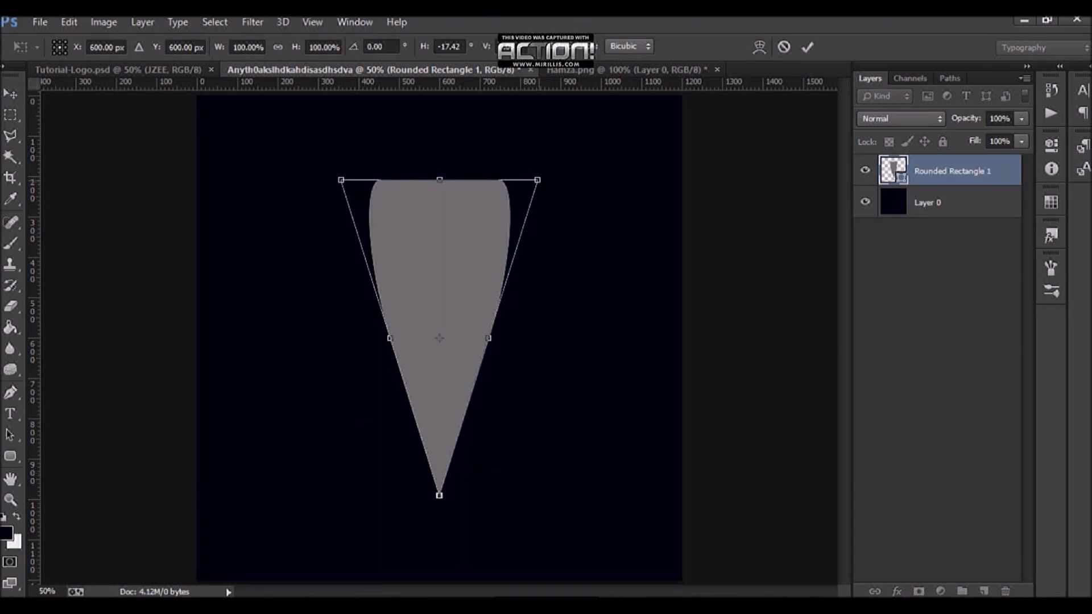
{"action": "left_click_drag", "start_coordinate": [538, 180], "coordinate": [611, 180]}
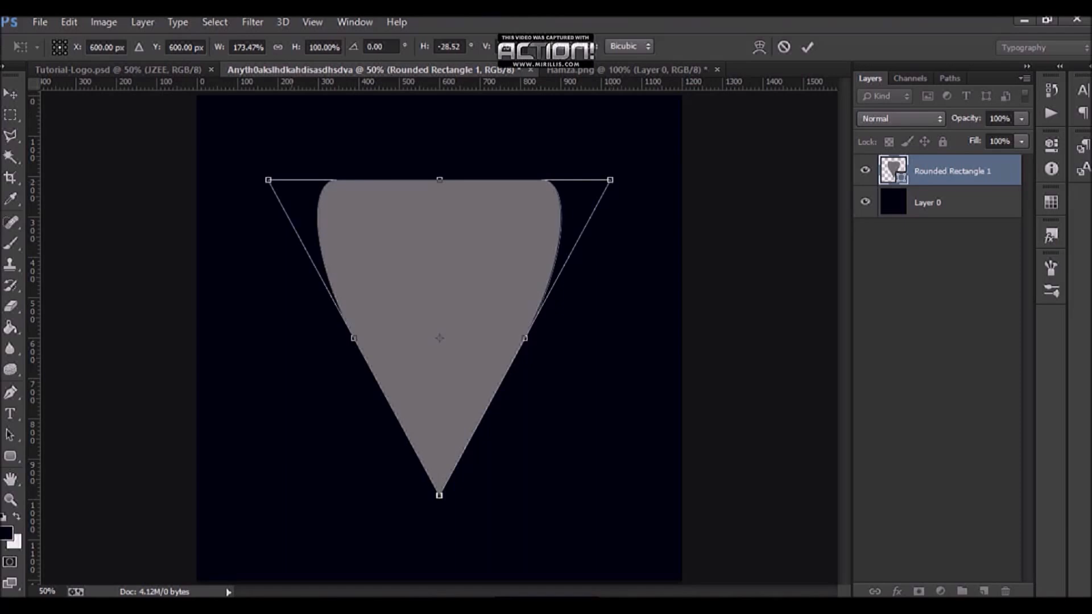
{"action": "left_click", "coordinate": [808, 46]}
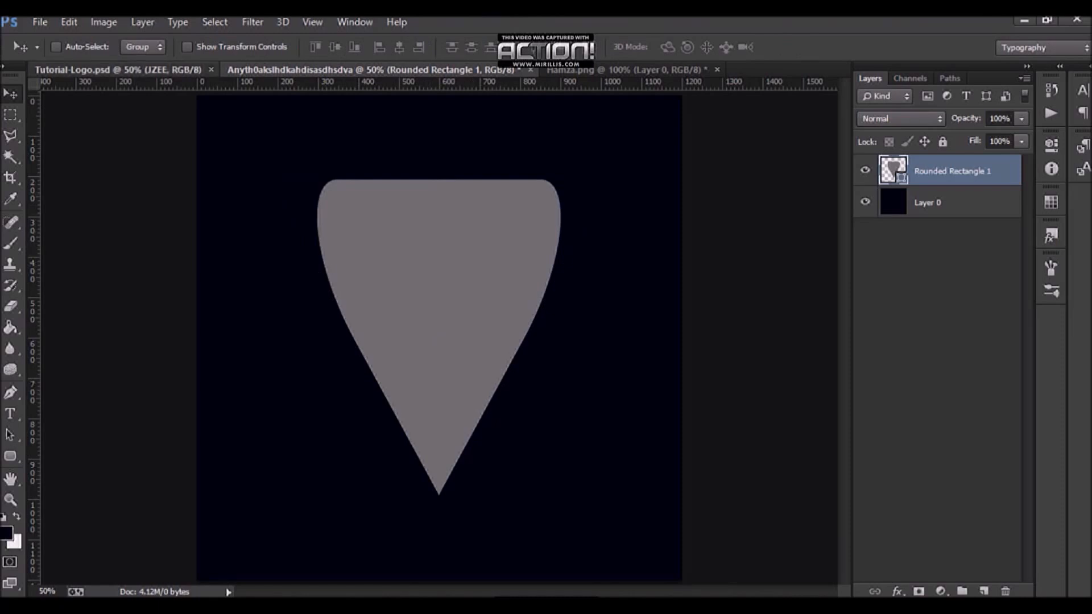
Step: Warp the shield shape, pulling its lower side handles down and out so the sides curve smoothly to the point
{"action": "left_click", "coordinate": [148, 70]}
{"action": "key", "text": "ctrl+Tab"}
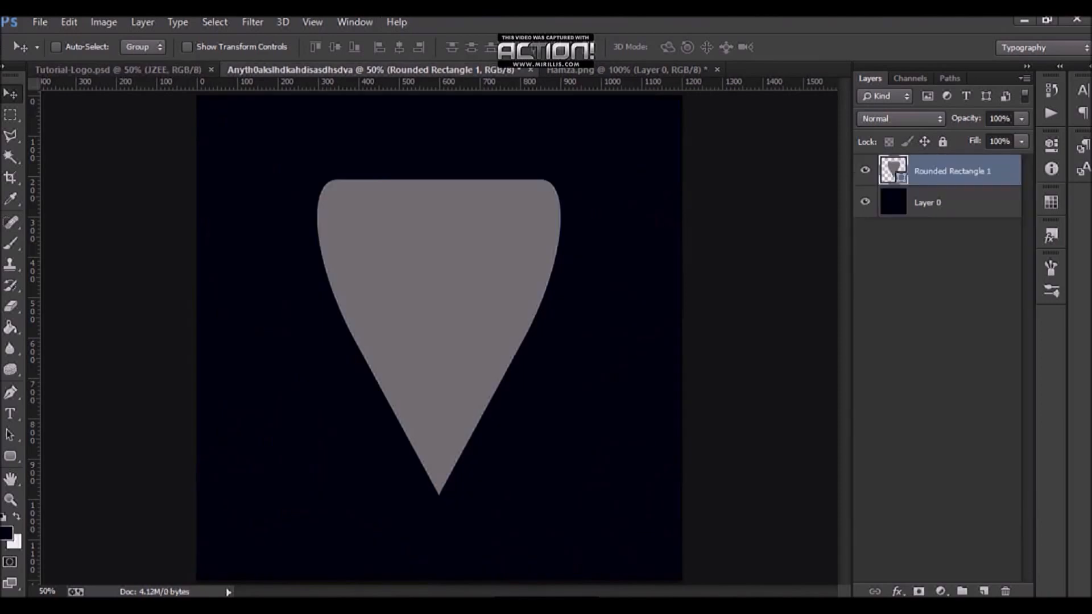
{"action": "key", "text": "ctrl+t"}
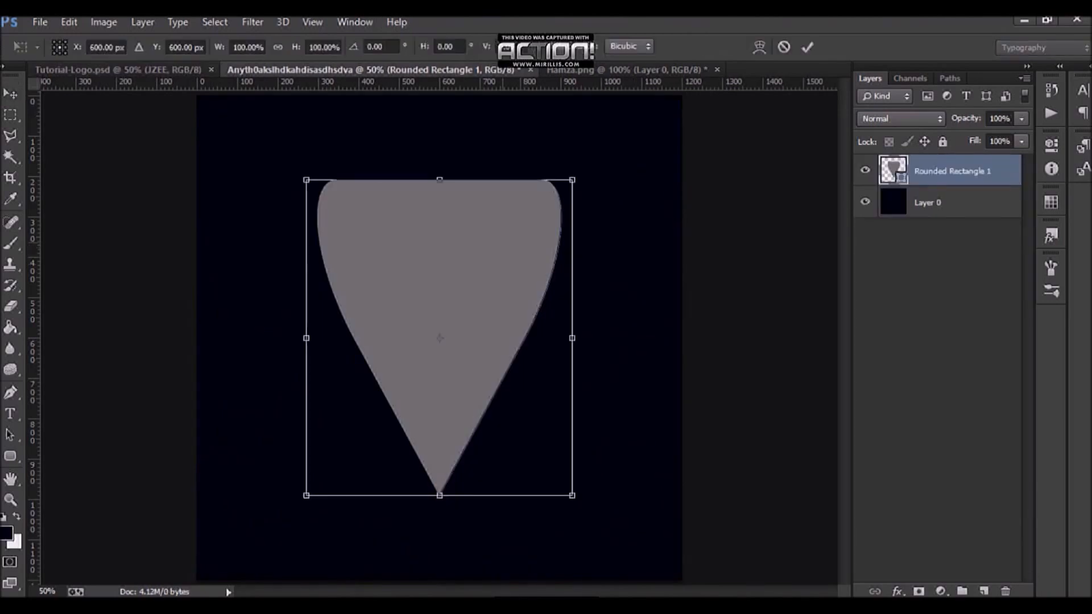
{"action": "right_click", "coordinate": [503, 243]}
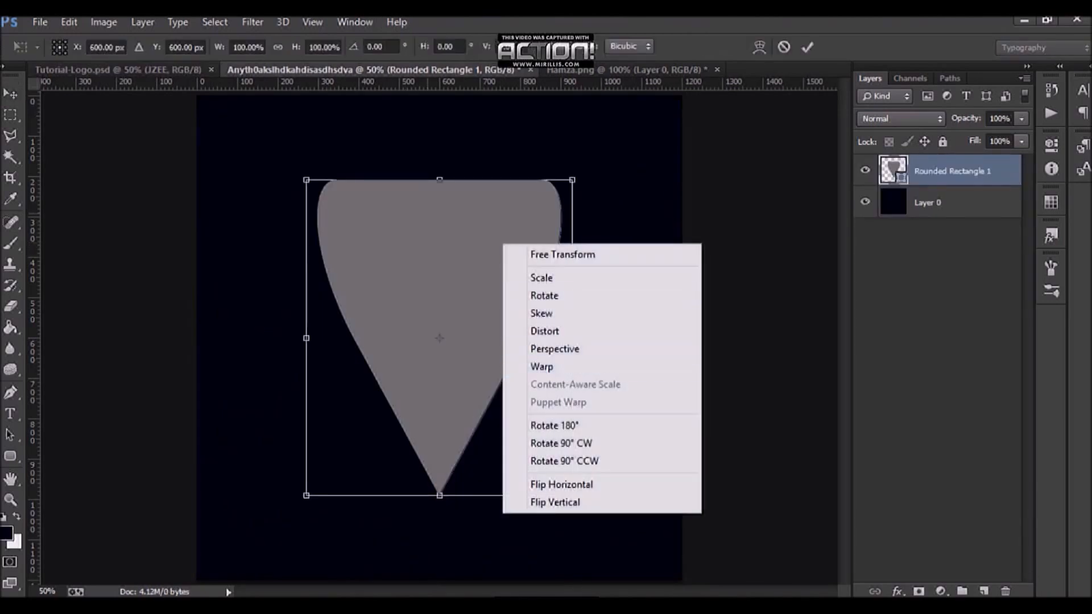
{"action": "left_click", "coordinate": [563, 255]}
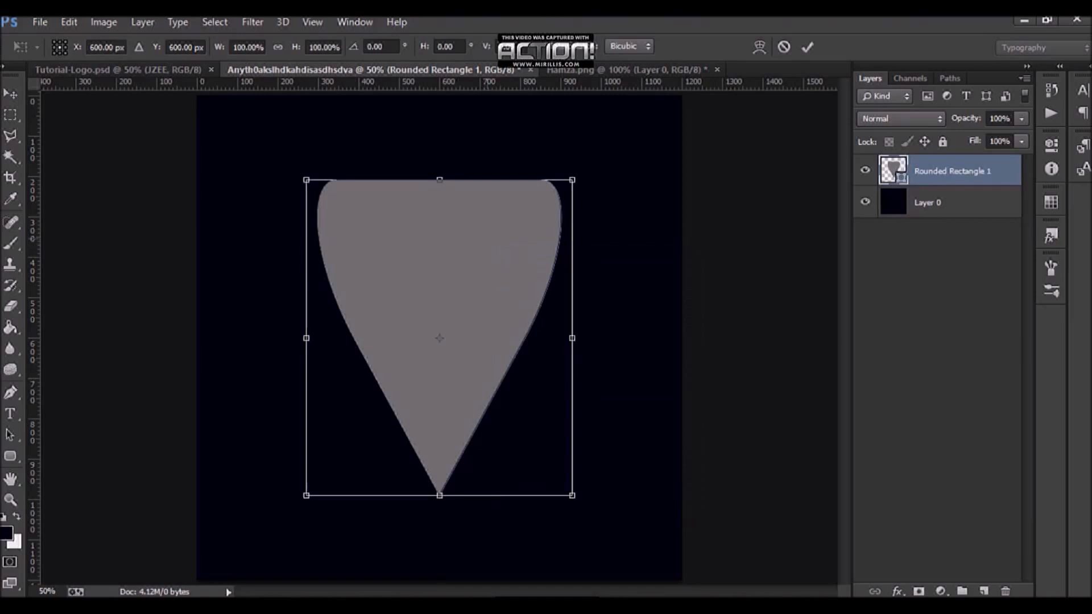
{"action": "right_click", "coordinate": [504, 238]}
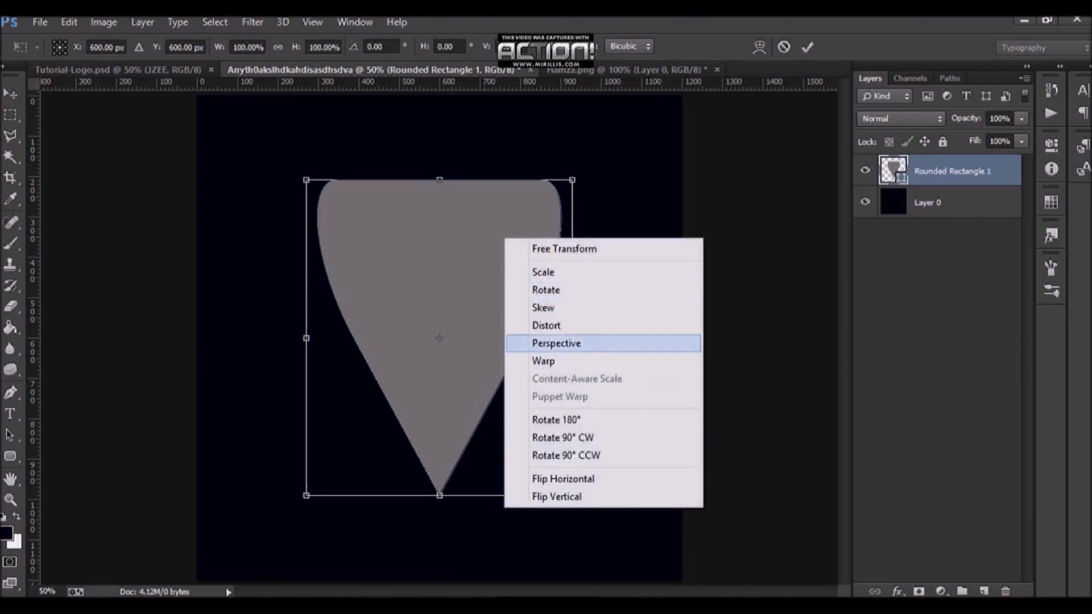
{"action": "left_click", "coordinate": [545, 361]}
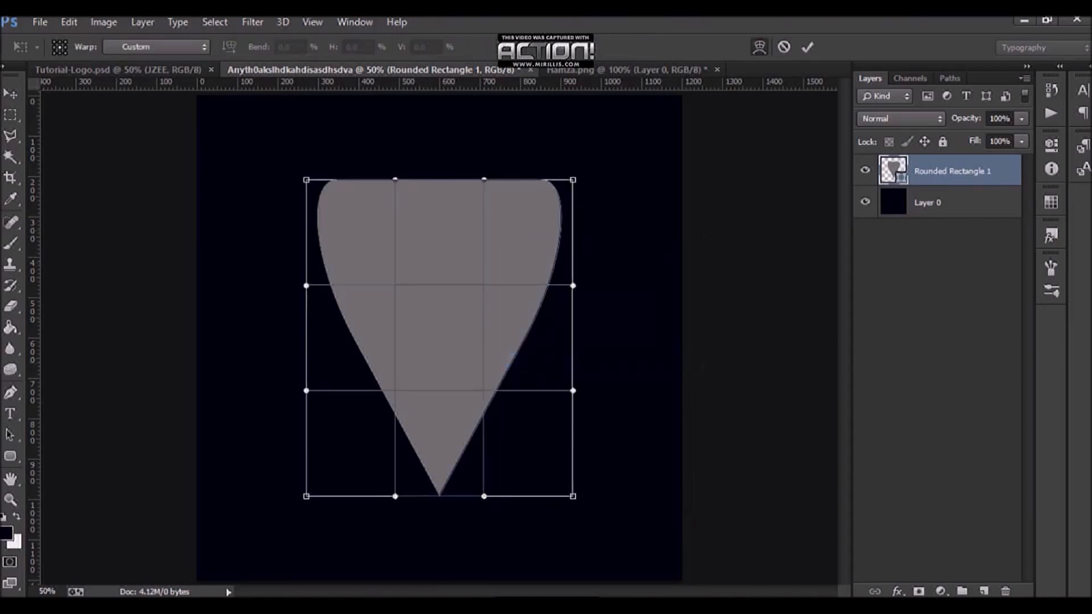
{"action": "left_click_drag", "start_coordinate": [573, 390], "coordinate": [574, 497]}
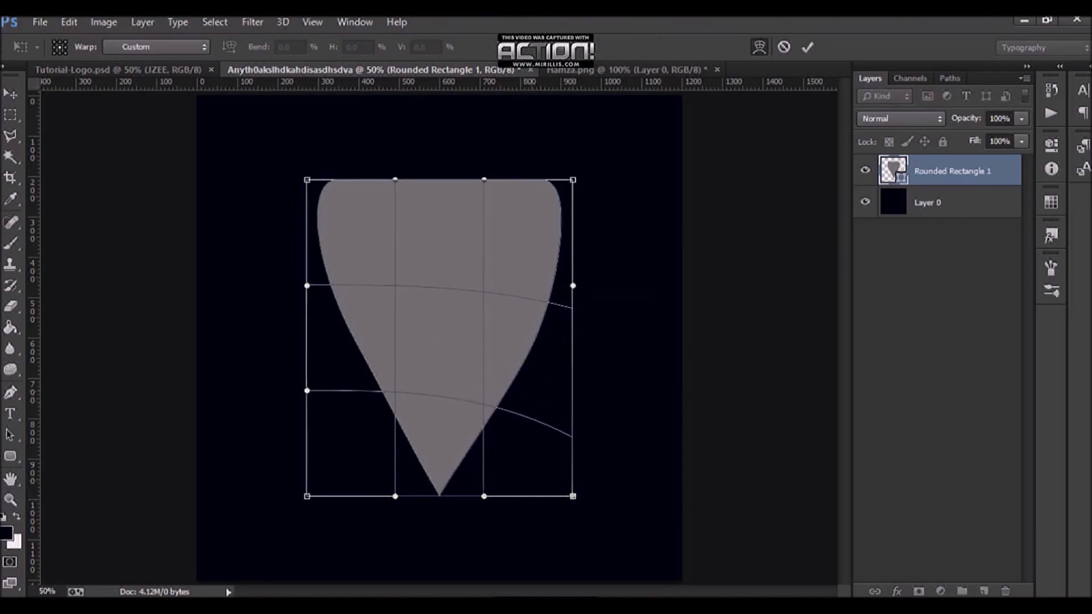
{"action": "left_click_drag", "start_coordinate": [484, 496], "coordinate": [572, 497]}
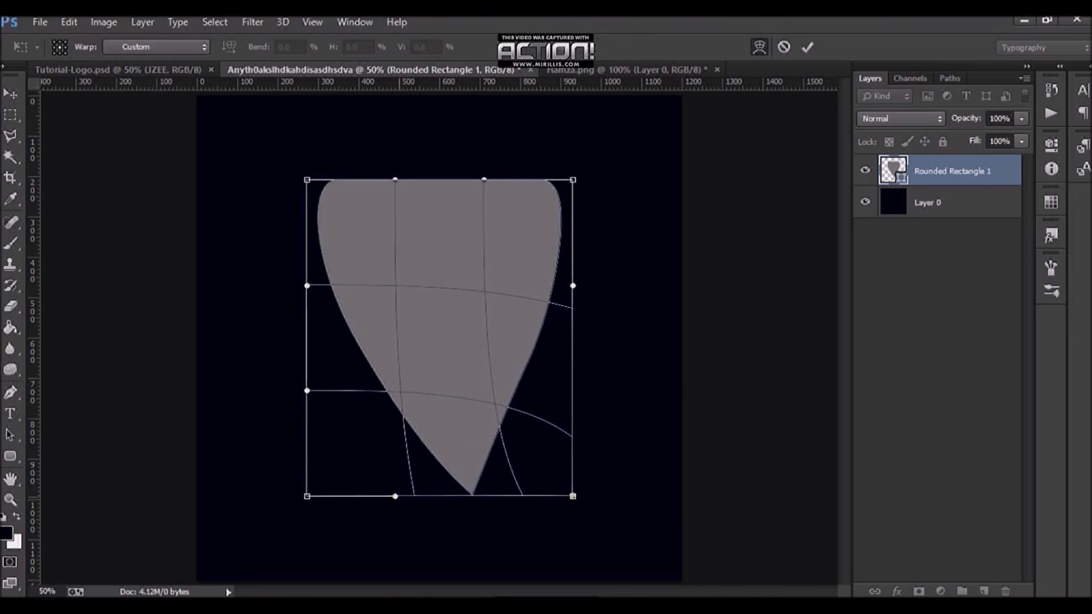
{"action": "left_click_drag", "start_coordinate": [395, 496], "coordinate": [309, 496]}
{"action": "left_click_drag", "start_coordinate": [307, 391], "coordinate": [308, 496]}
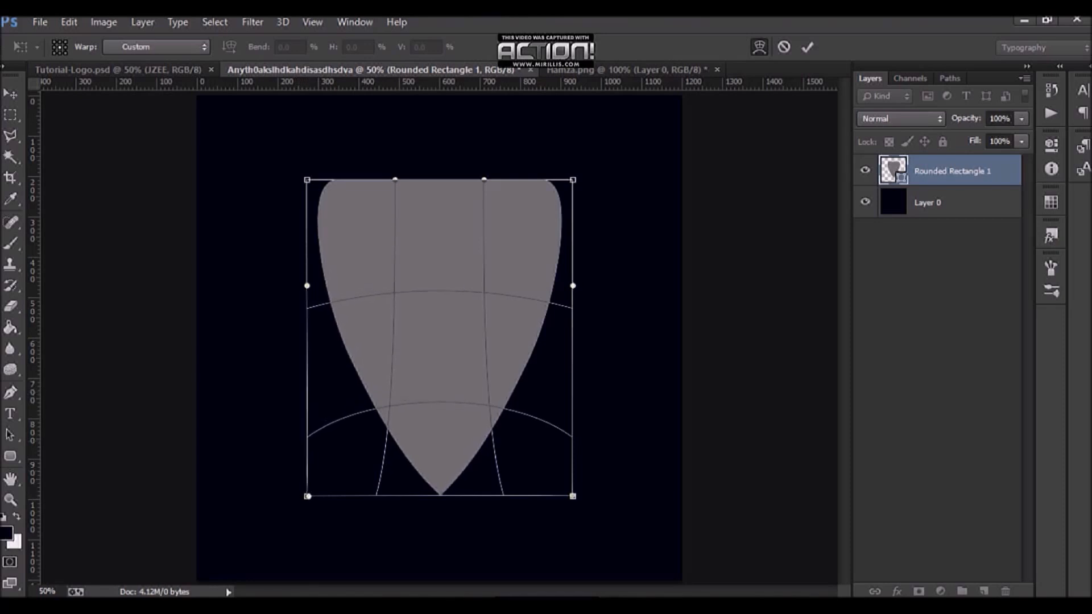
{"action": "left_click", "coordinate": [808, 47]}
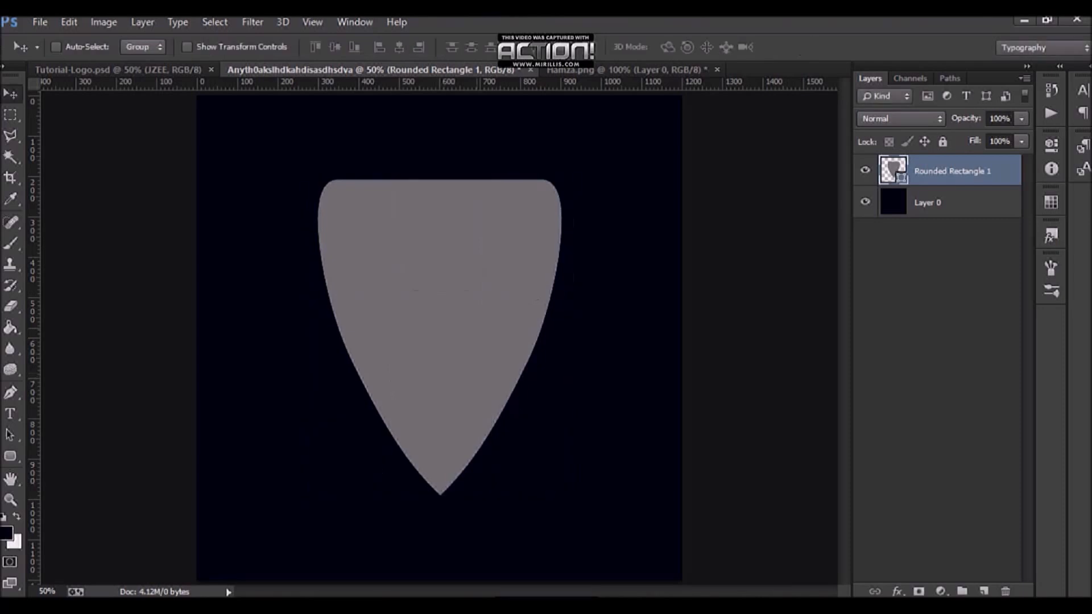
Step: Nudge the shield down about 30 px on the canvas
{"action": "key", "text": "shift+Down"}
{"action": "key", "text": "shift+Down"}
{"action": "key", "text": "shift+Down"}
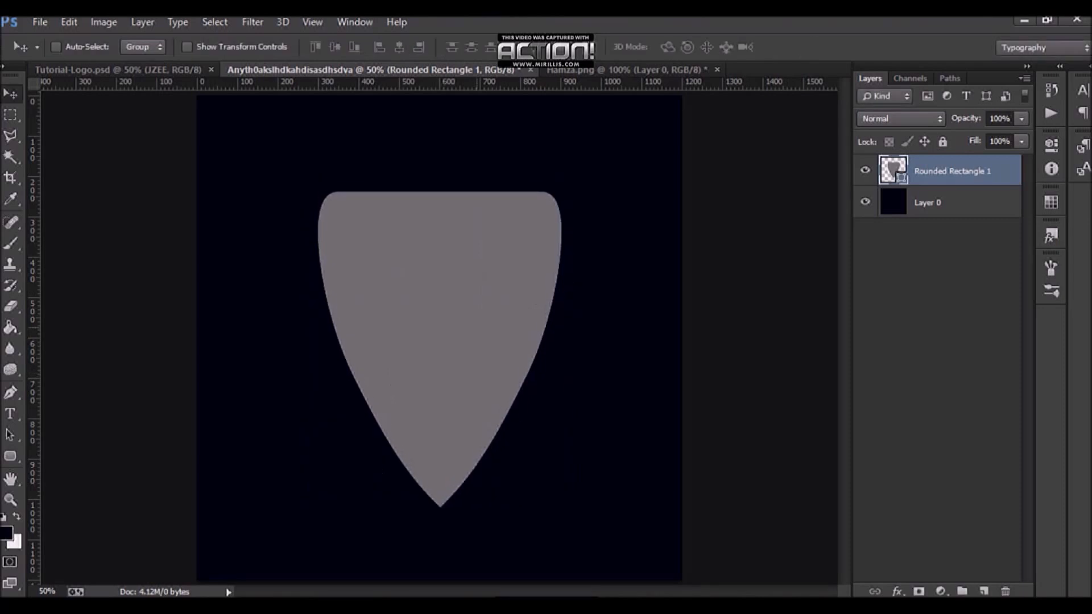
Step: Save the document as a Photoshop PSD under its current name with Maximize Compatibility kept
{"action": "key", "text": "ctrl+s"}
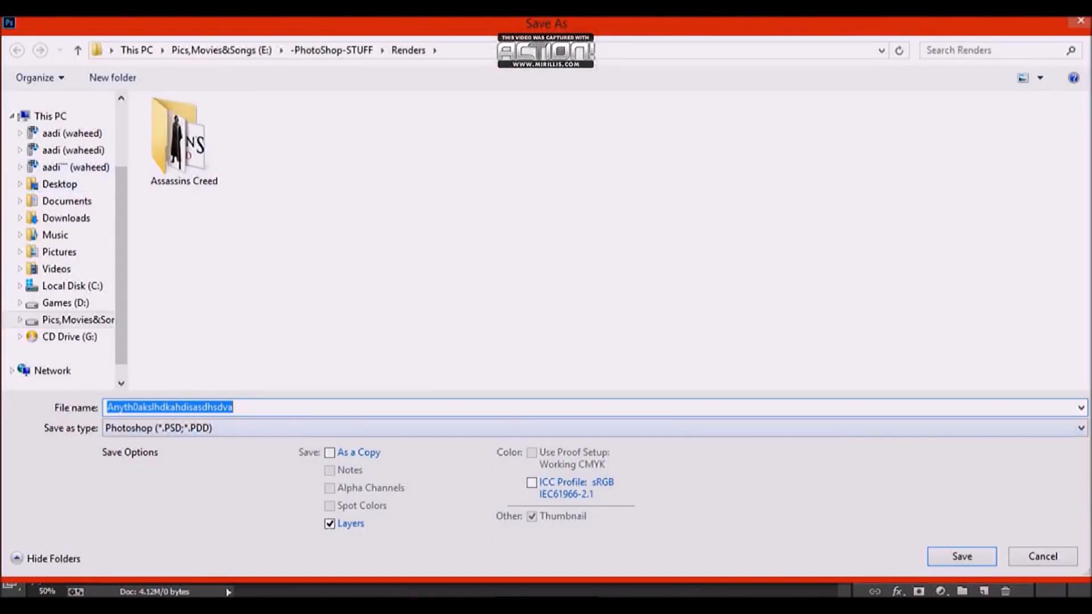
{"action": "key", "text": "Return"}
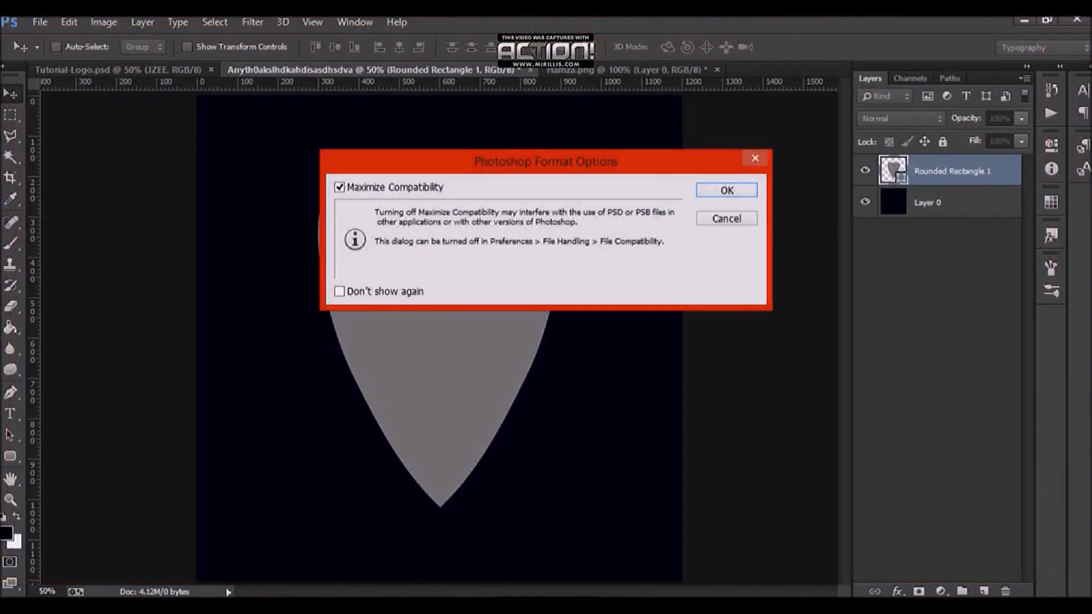
{"action": "key", "text": "Return"}
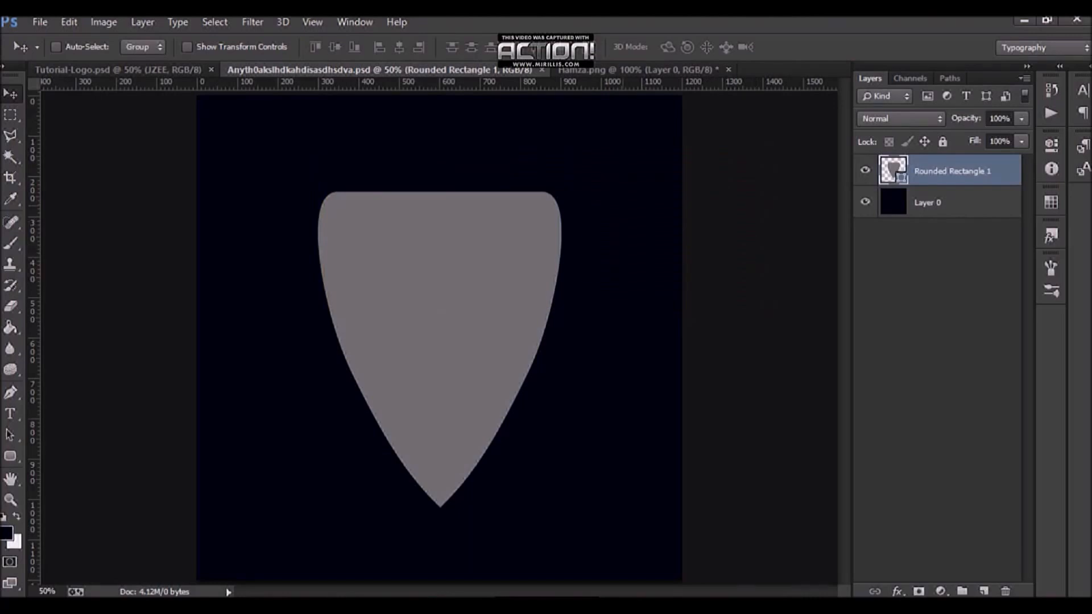
Step: Compare with the Tutorial-Logo reference, then free-transform the shield wider to about 710 x 821 px
{"action": "left_click", "coordinate": [136, 69]}
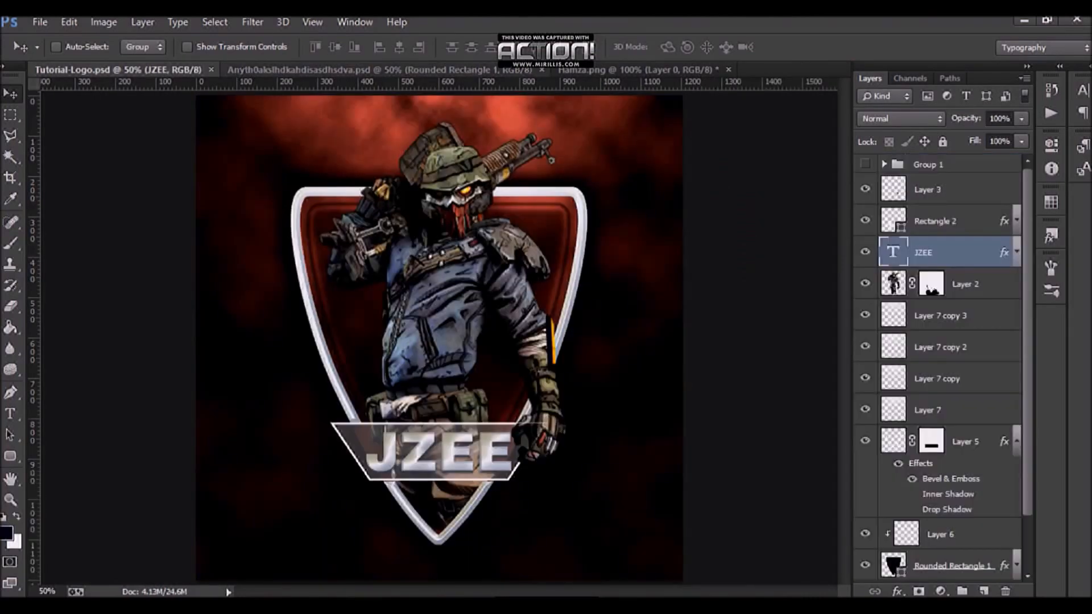
{"action": "left_click", "coordinate": [353, 69]}
{"action": "key", "text": "ctrl+t"}
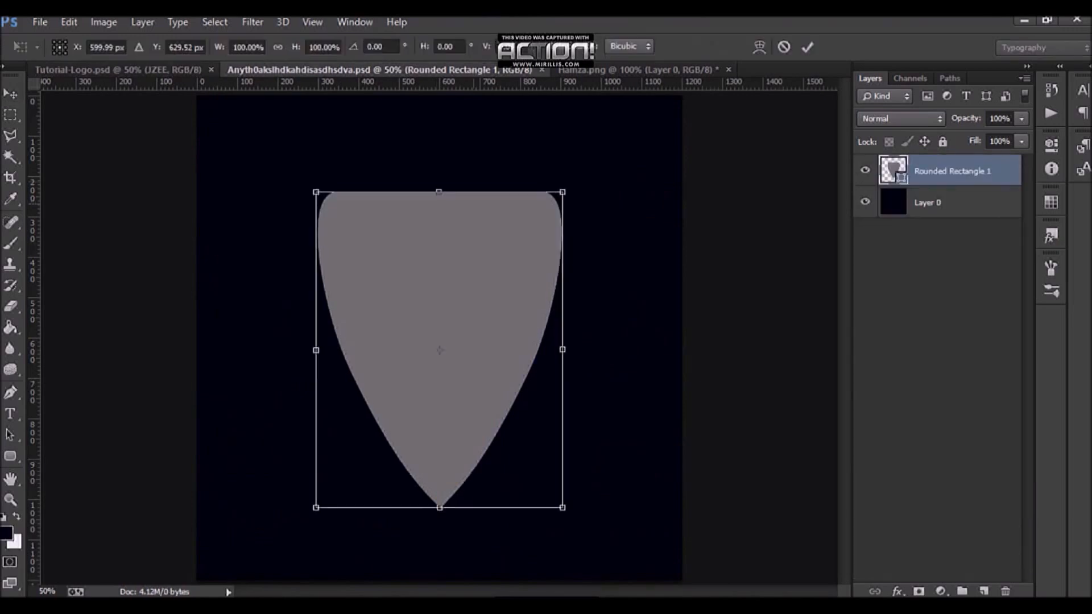
{"action": "left_click_drag", "start_coordinate": [562, 192], "coordinate": [582, 185]}
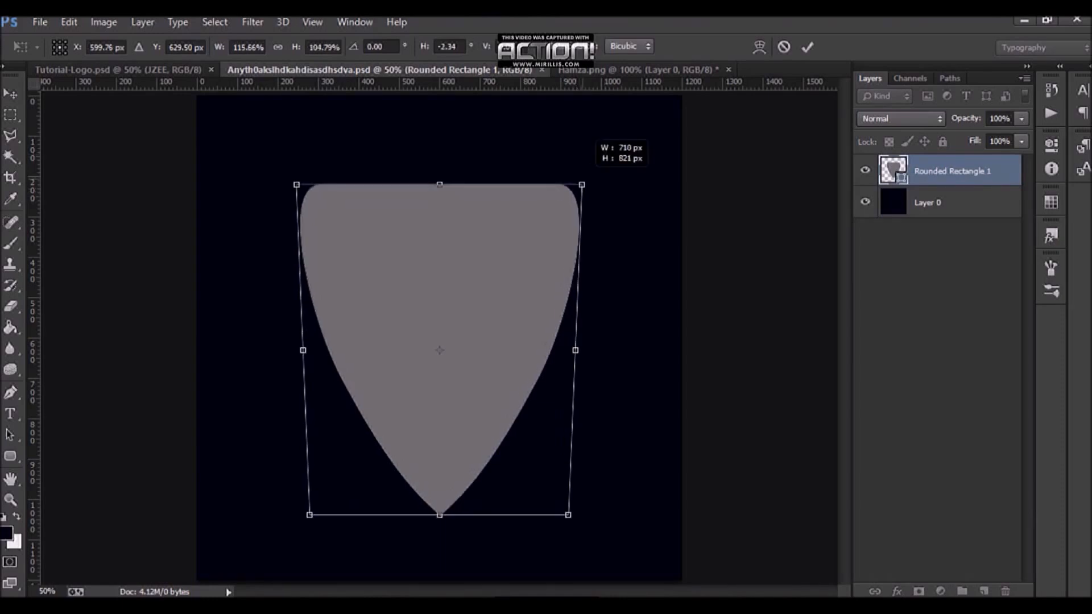
{"action": "left_click", "coordinate": [807, 47]}
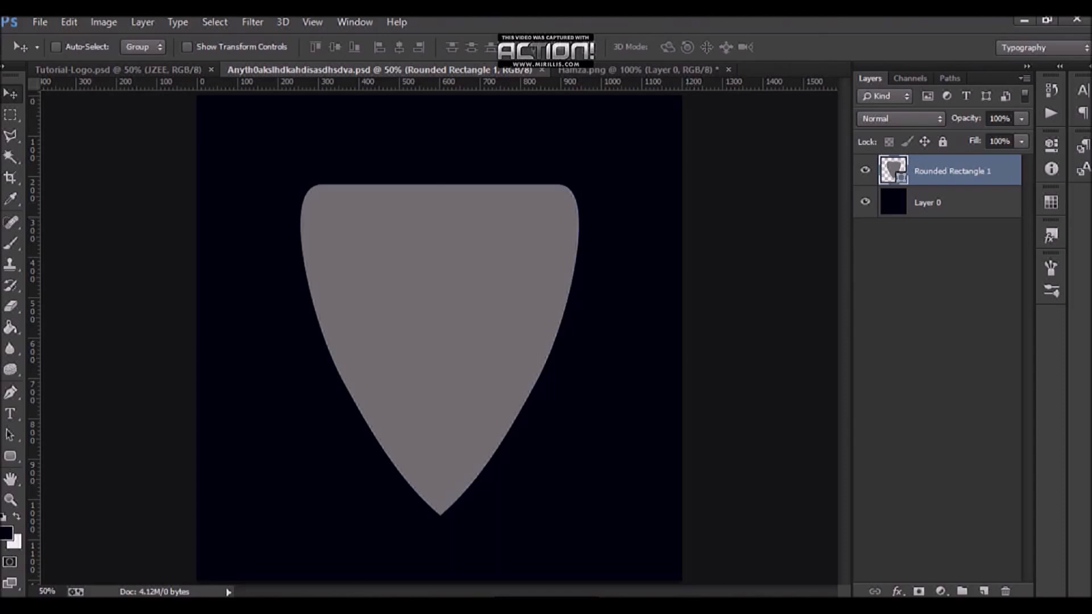
Step: Add a new empty layer and load the shield's outline as a selection
{"action": "left_click", "coordinate": [983, 590]}
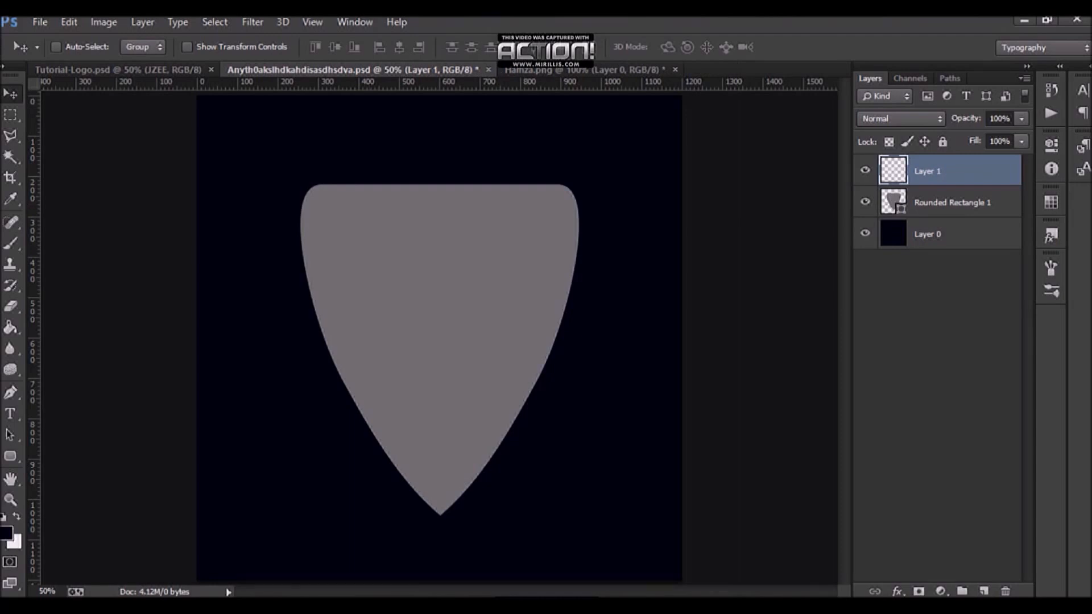
{"action": "left_click", "coordinate": [893, 202], "text": "ctrl"}
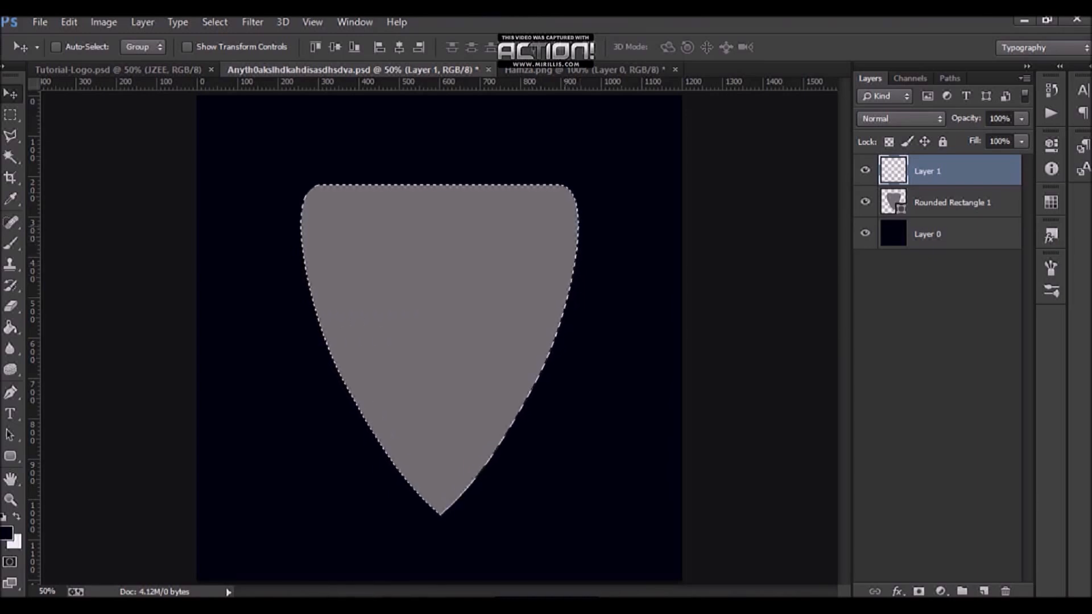
{"action": "scroll", "coordinate": [416, 178], "scroll_direction": "up", "scroll_amount": 3}
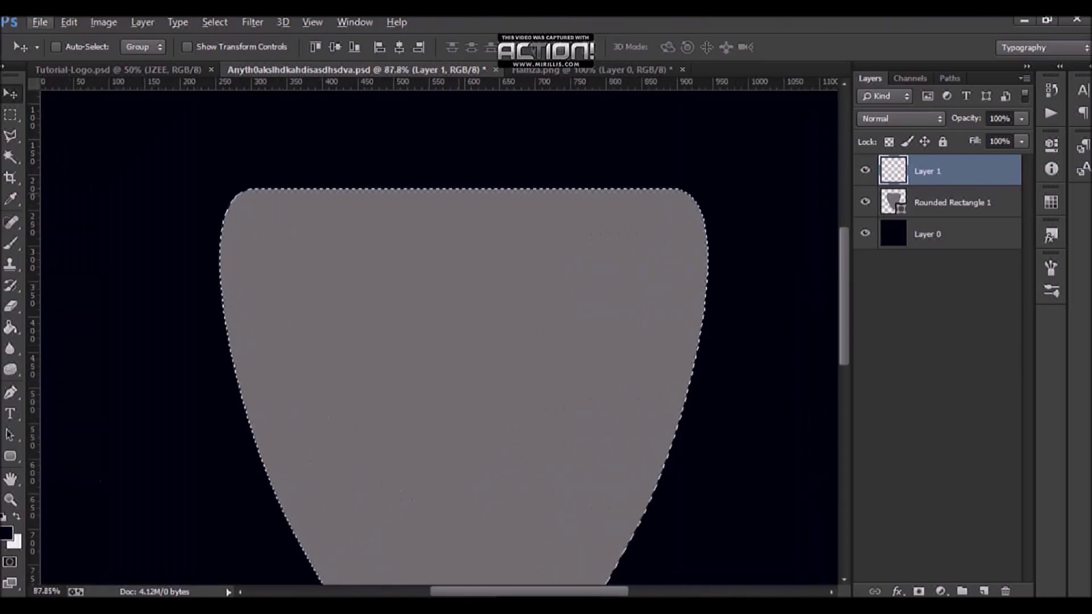
{"action": "scroll", "coordinate": [399, 209], "scroll_direction": "down", "scroll_amount": 3}
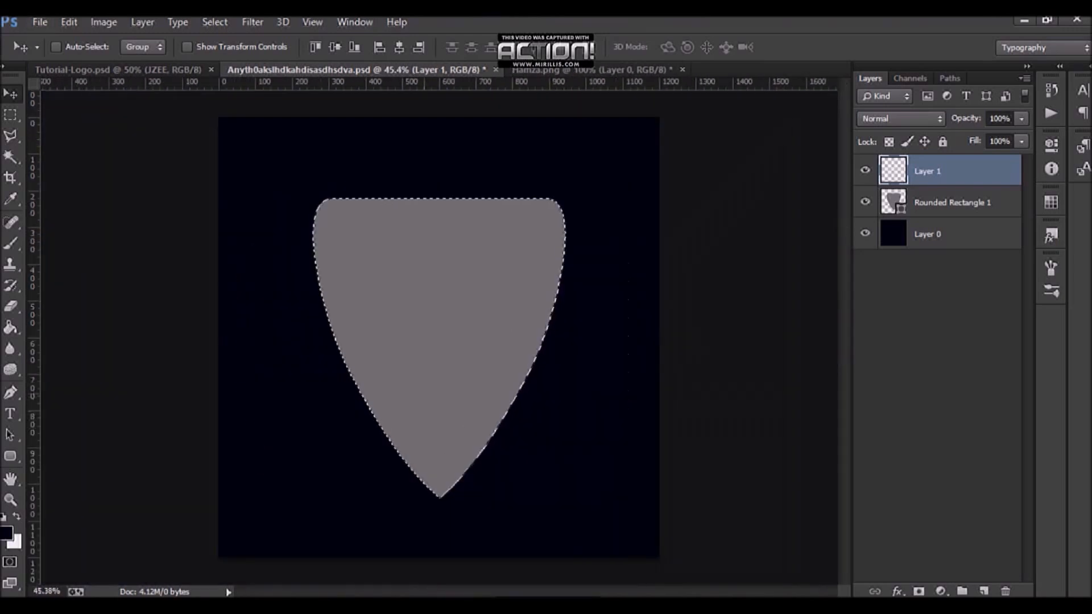
{"action": "scroll", "coordinate": [439, 350], "scroll_direction": "up", "scroll_amount": 1}
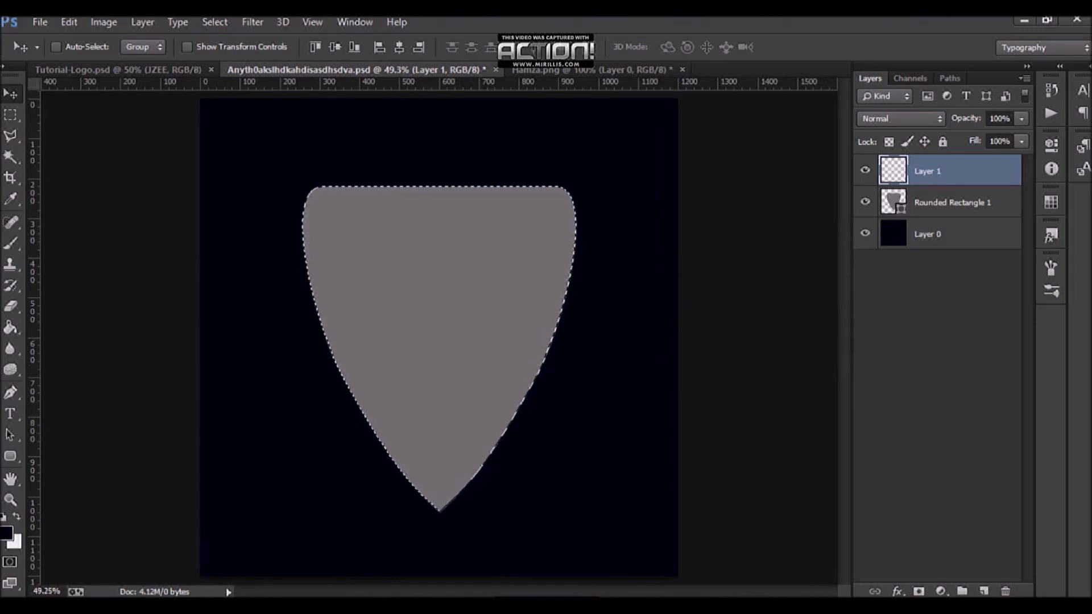
Step: Stroke the selection on the new layer with a 20 px white inside stroke, then deselect
{"action": "key", "text": "l"}
{"action": "right_click", "coordinate": [429, 217]}
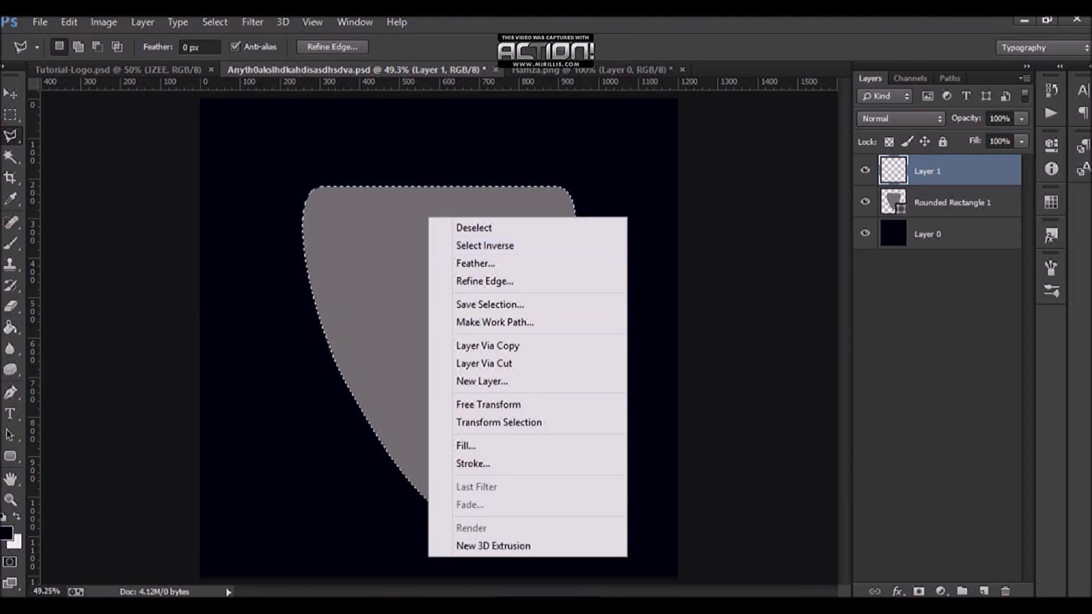
{"action": "left_click", "coordinate": [473, 464]}
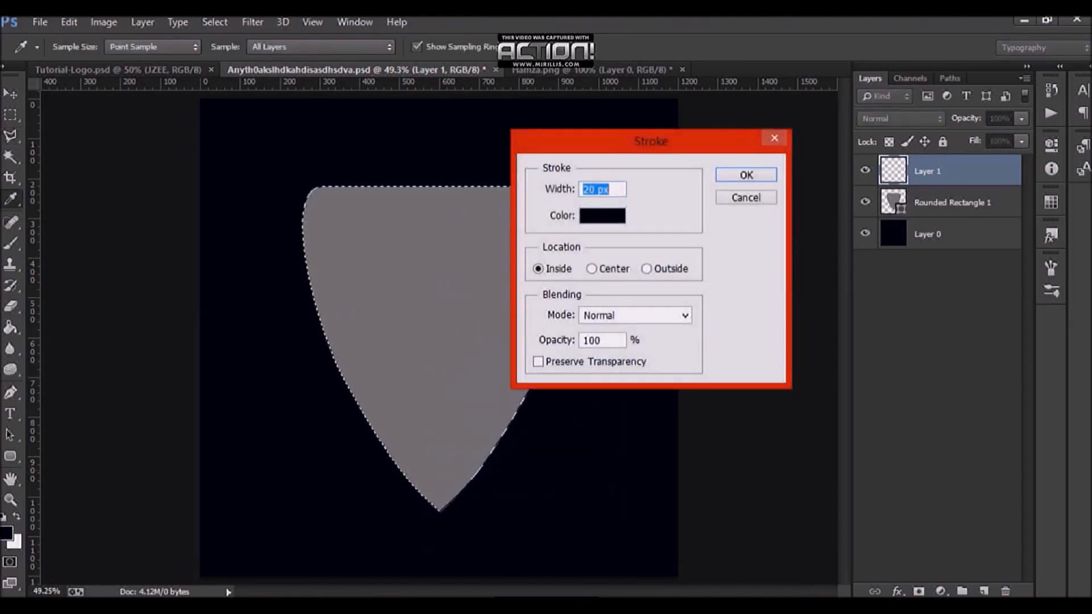
{"action": "left_click", "coordinate": [602, 216]}
{"action": "left_click", "coordinate": [686, 331]}
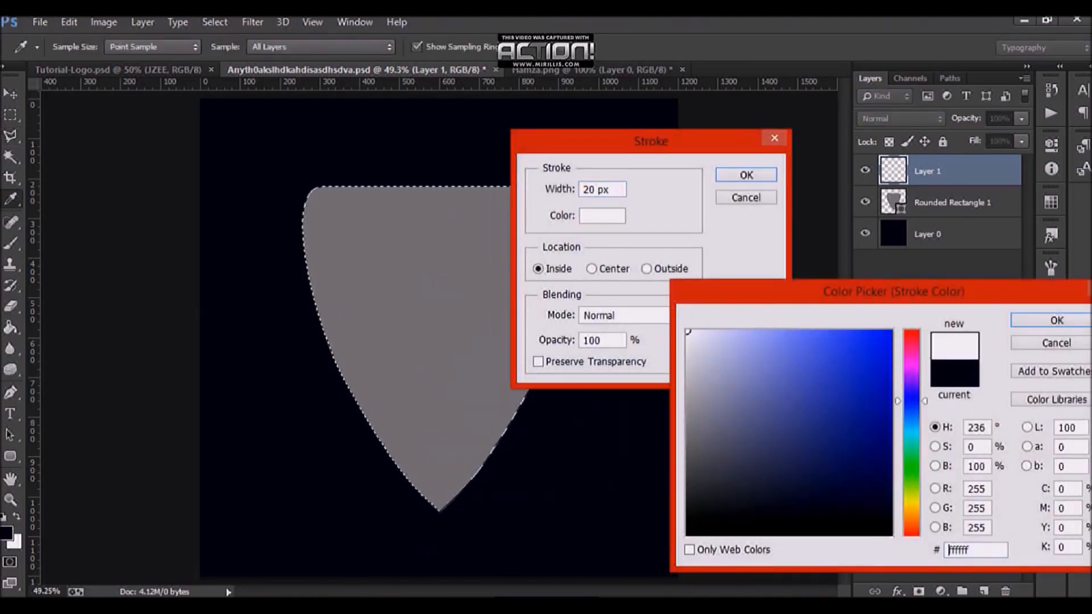
{"action": "key", "text": "Return"}
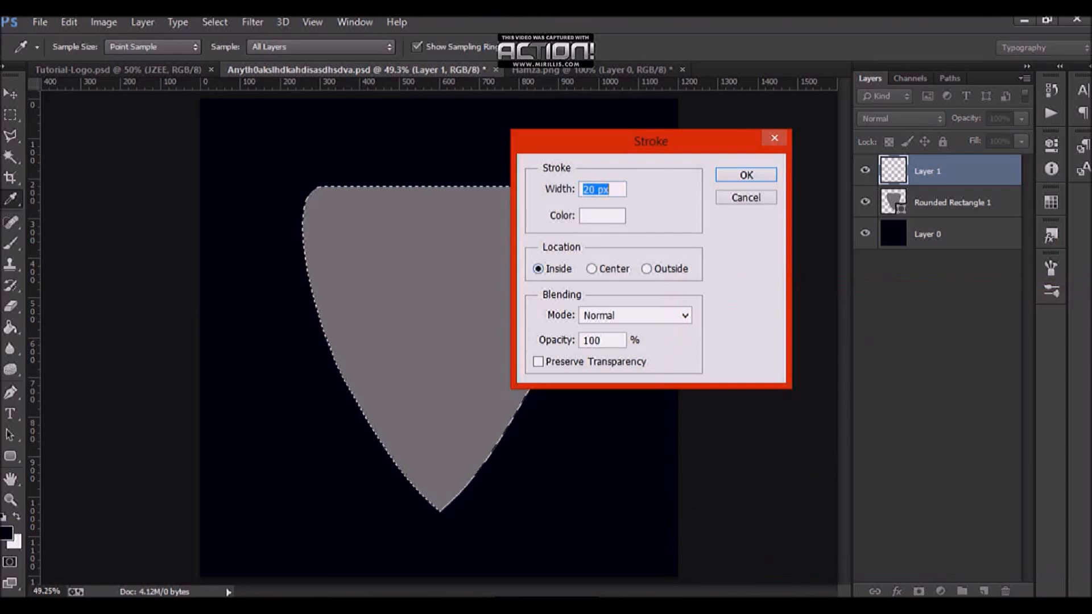
{"action": "key", "text": "Return"}
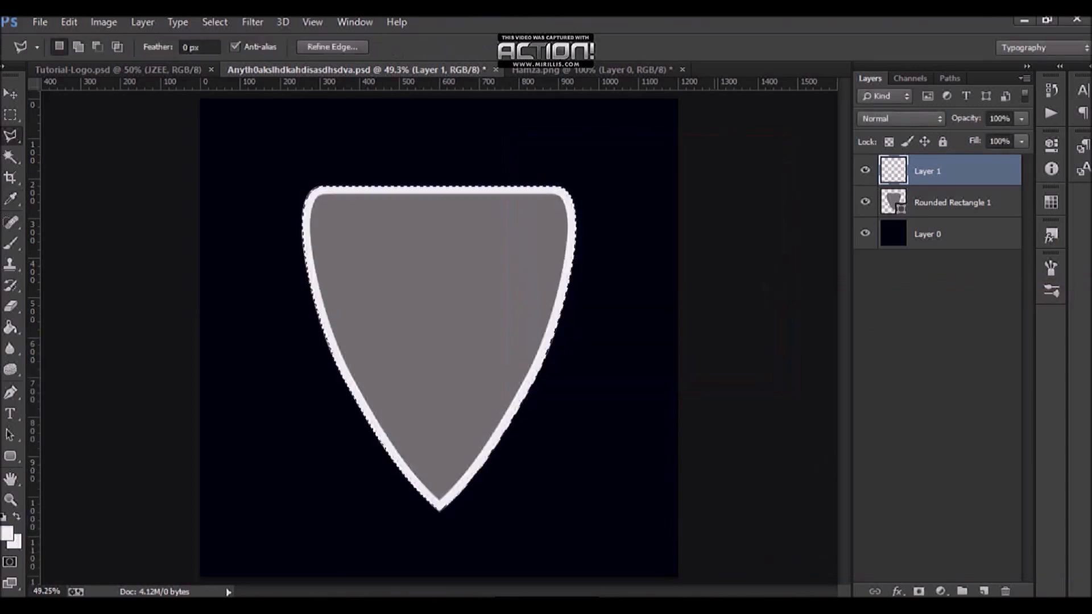
{"action": "key", "text": "ctrl+d"}
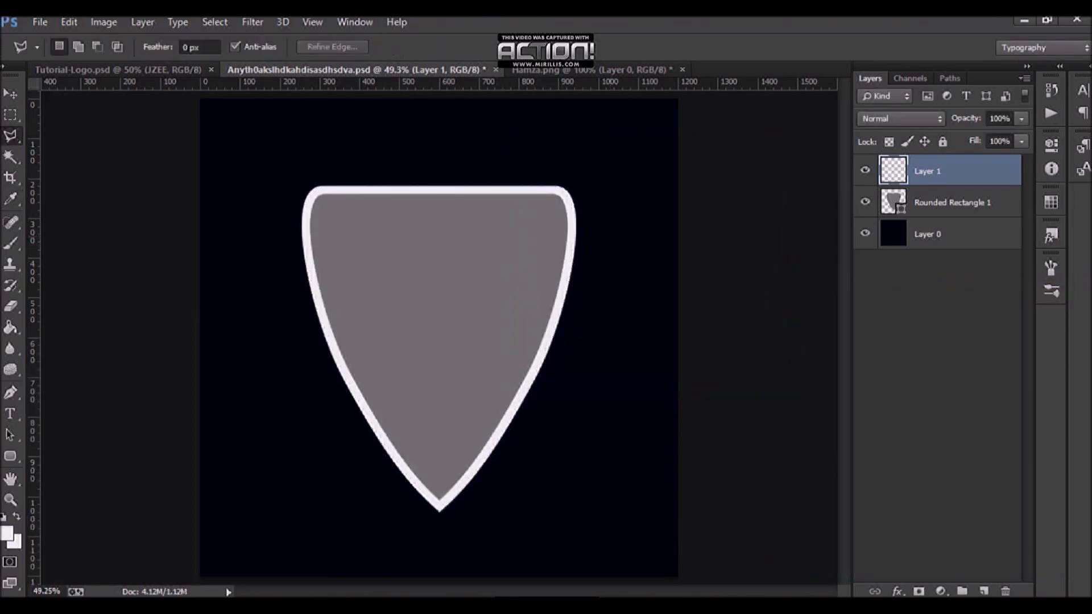
Step: Set the shield shape layer's fill to 0% and save the document
{"action": "left_click", "coordinate": [953, 202]}
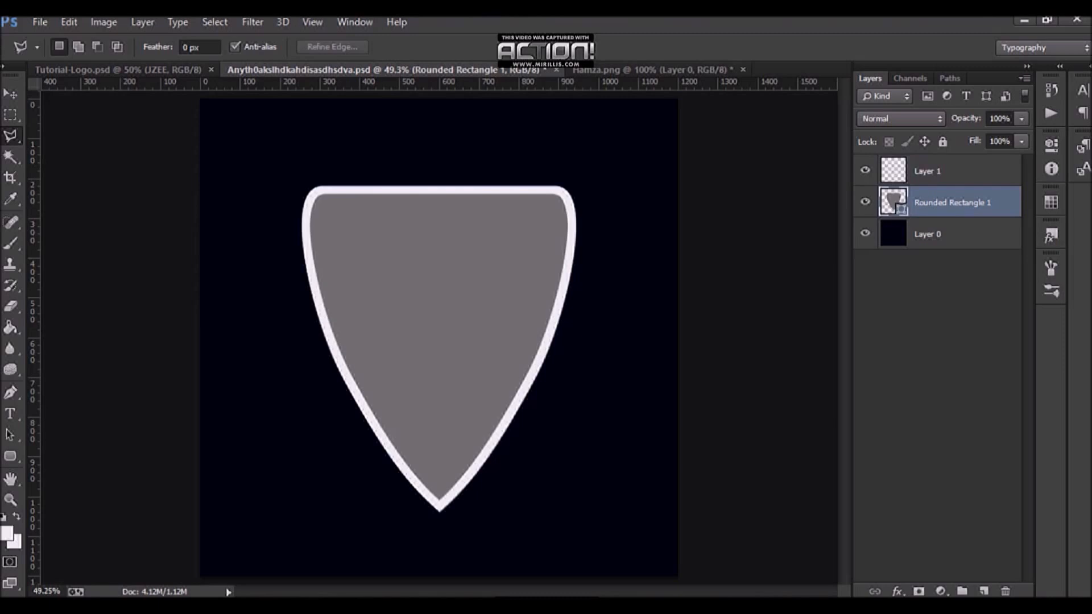
{"action": "key", "text": "shift+0"}
{"action": "key", "text": "shift+0"}
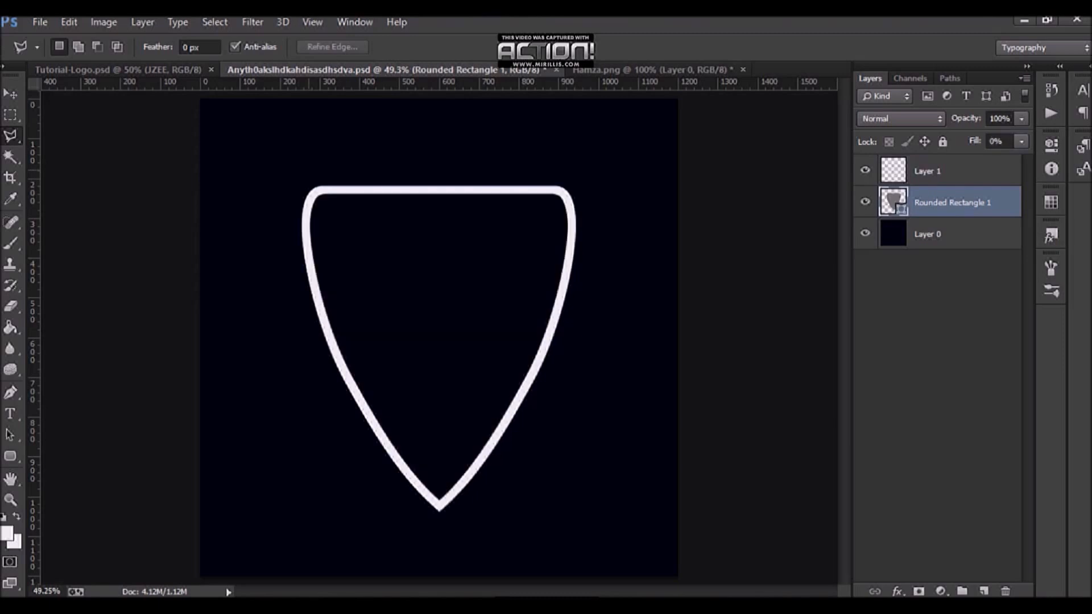
{"action": "key", "text": "ctrl+s"}
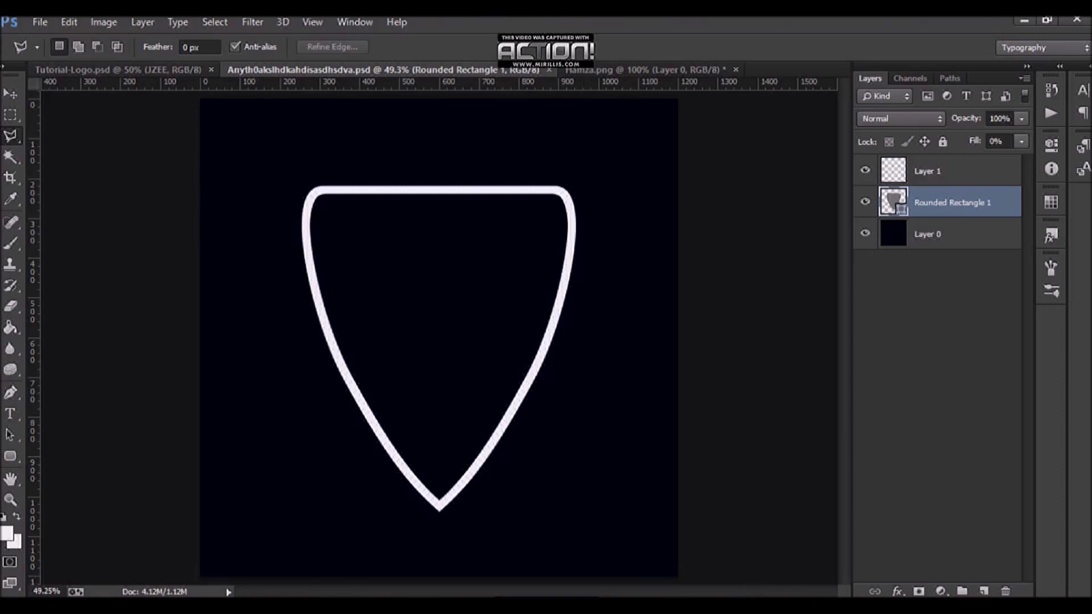
Step: Add a new layer and draw a white rectangle about 667 x 141 px across the lower part of the shield
{"action": "left_click", "coordinate": [951, 172]}
{"action": "left_click", "coordinate": [984, 592]}
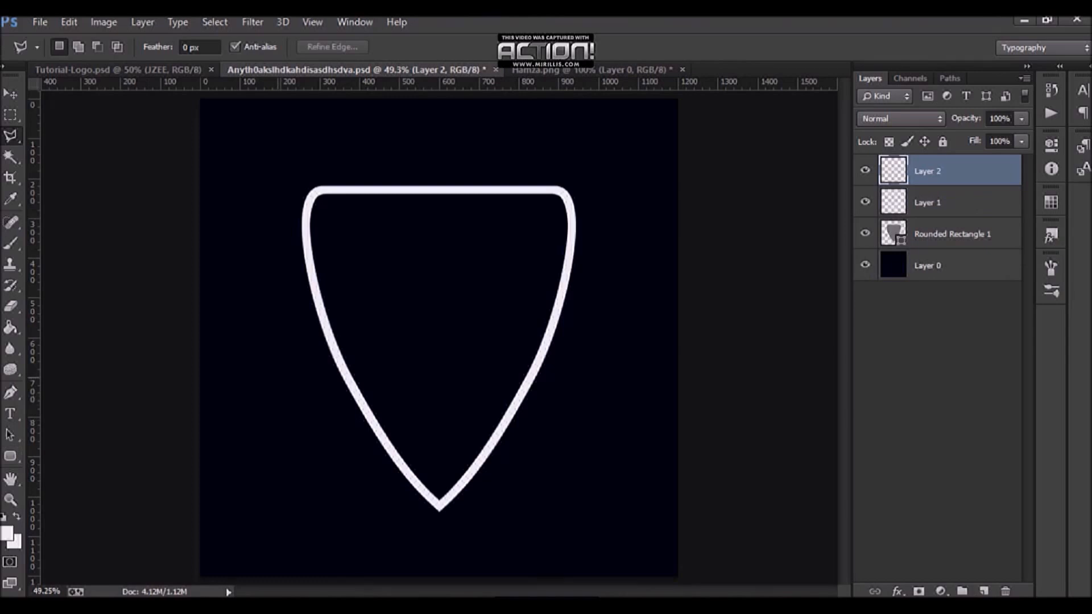
{"action": "left_click", "coordinate": [11, 456]}
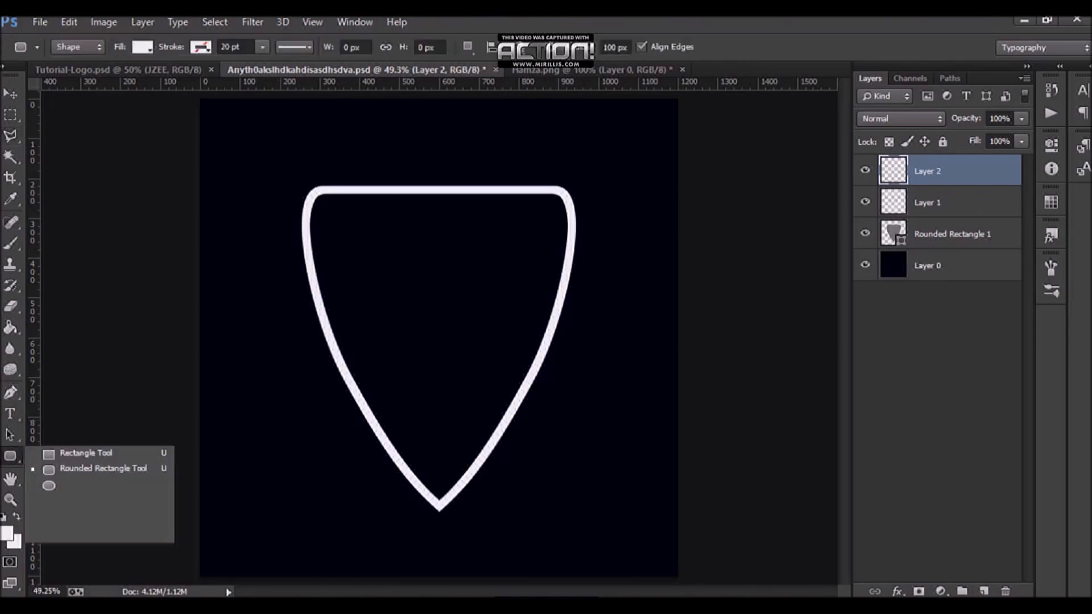
{"action": "left_click", "coordinate": [85, 453]}
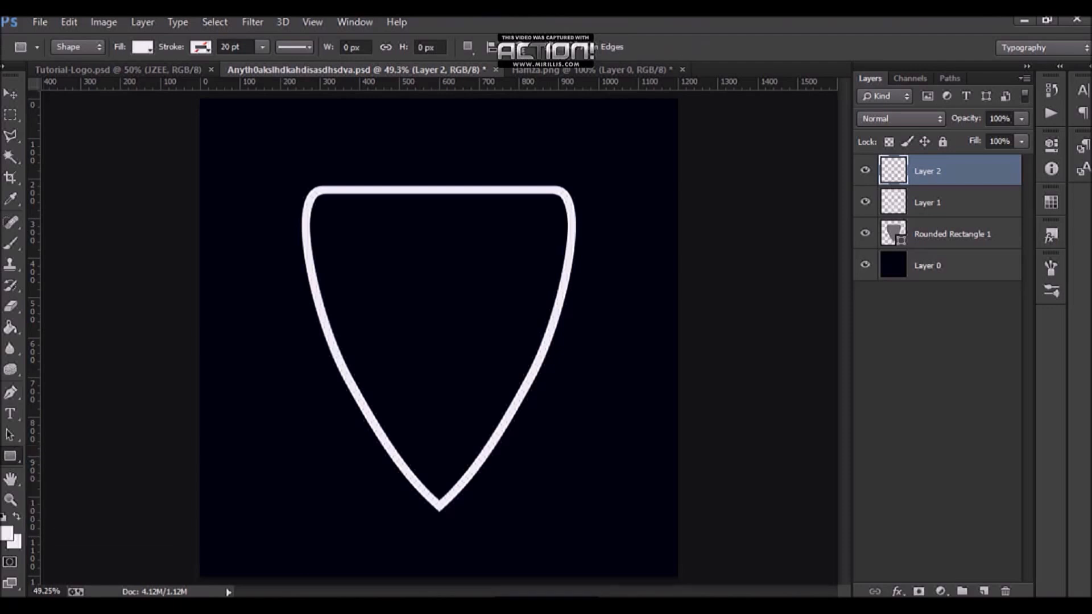
{"action": "left_click", "coordinate": [10, 456]}
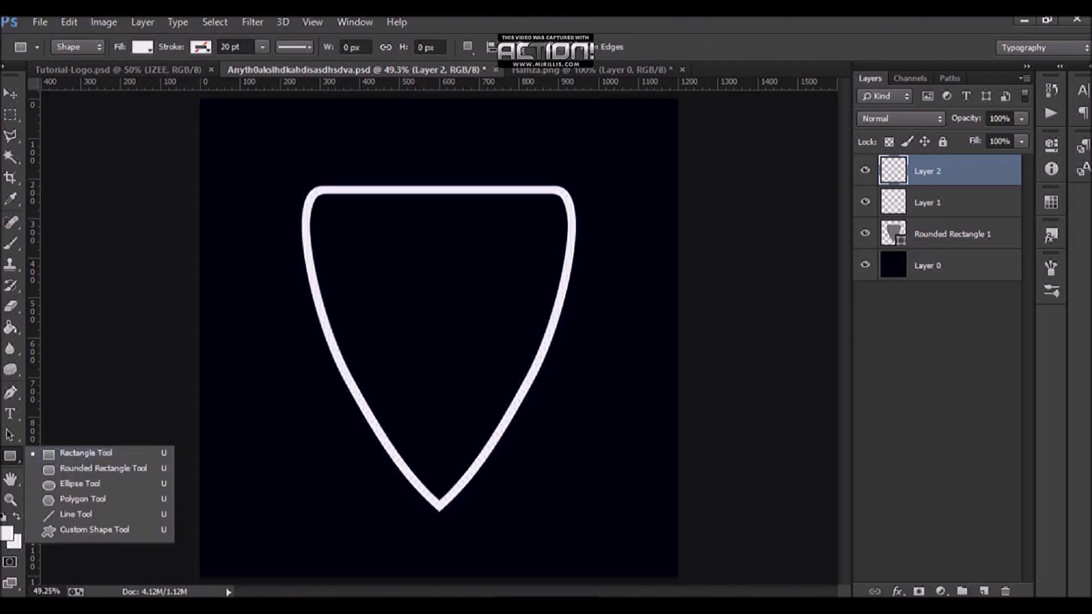
{"action": "left_click", "coordinate": [85, 453]}
{"action": "left_click_drag", "start_coordinate": [305, 385], "coordinate": [571, 441]}
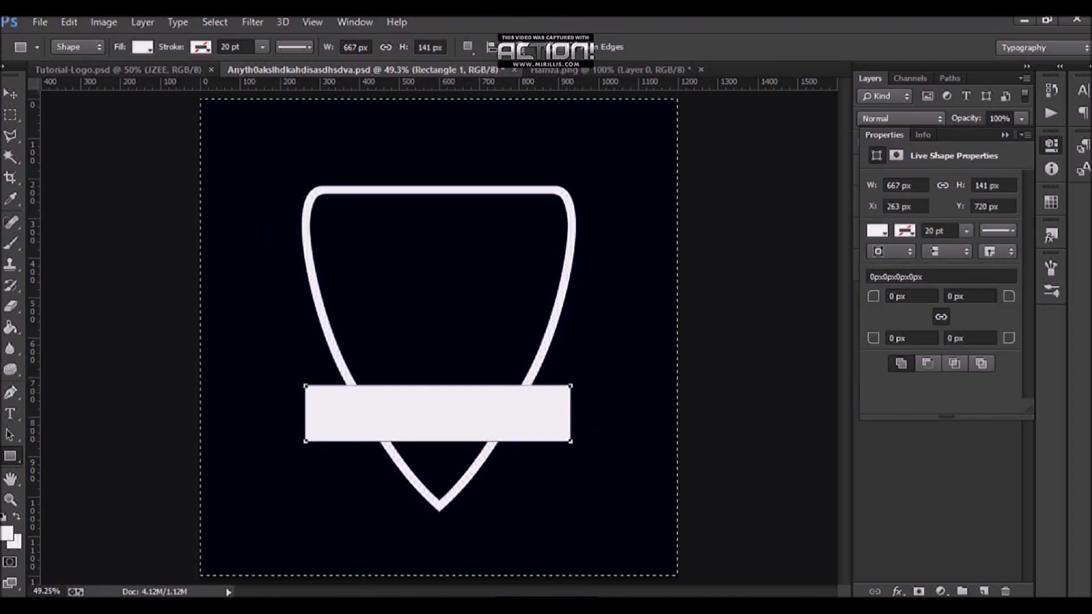
Step: Nudge the rectangle a few pixels to the right and save the document
{"action": "key", "text": "v"}
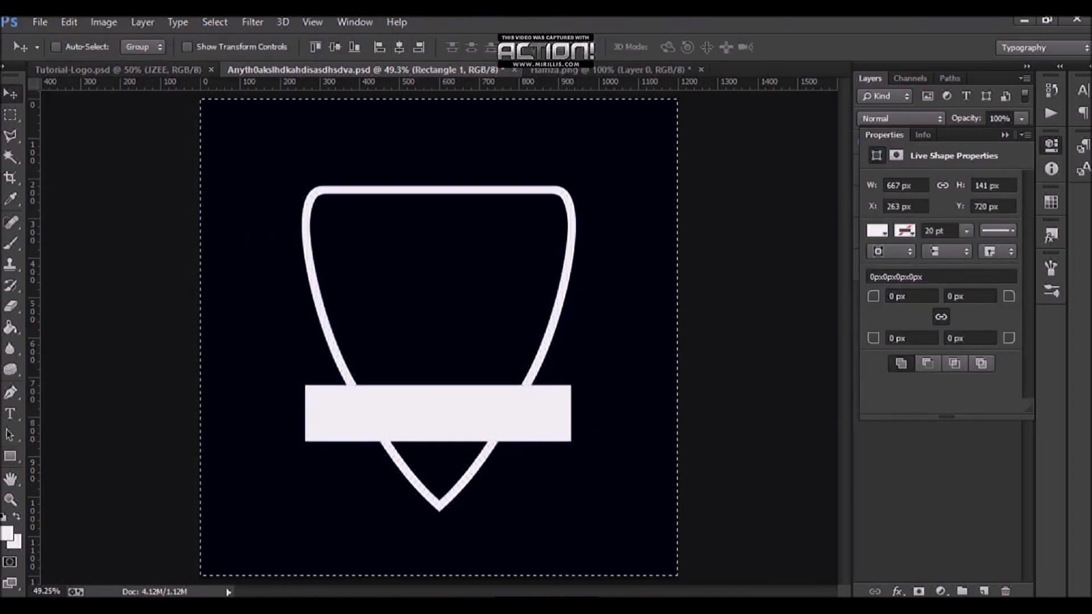
{"action": "key", "text": "Right"}
{"action": "key", "text": "Right"}
{"action": "key", "text": "Right"}
{"action": "key", "text": "Right"}
{"action": "key", "text": "ctrl+d"}
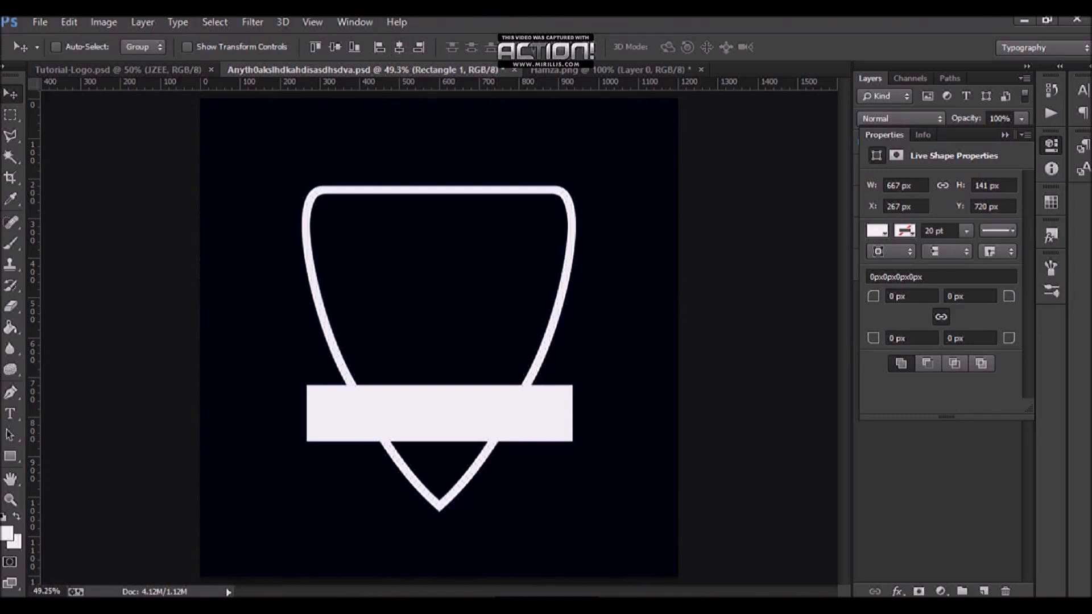
{"action": "left_click", "coordinate": [1005, 135]}
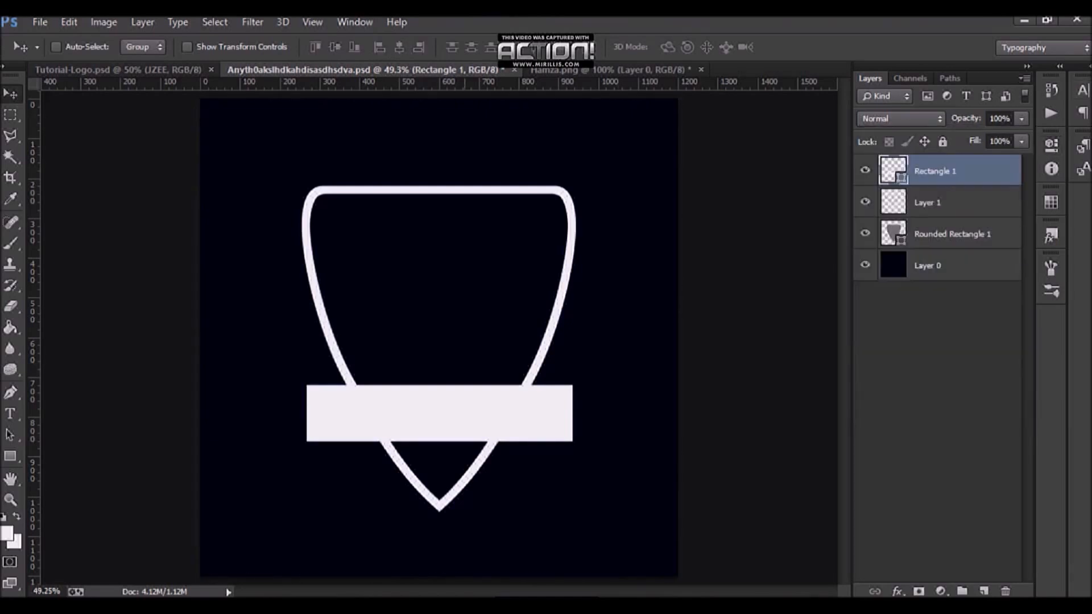
{"action": "key", "text": "ctrl+s"}
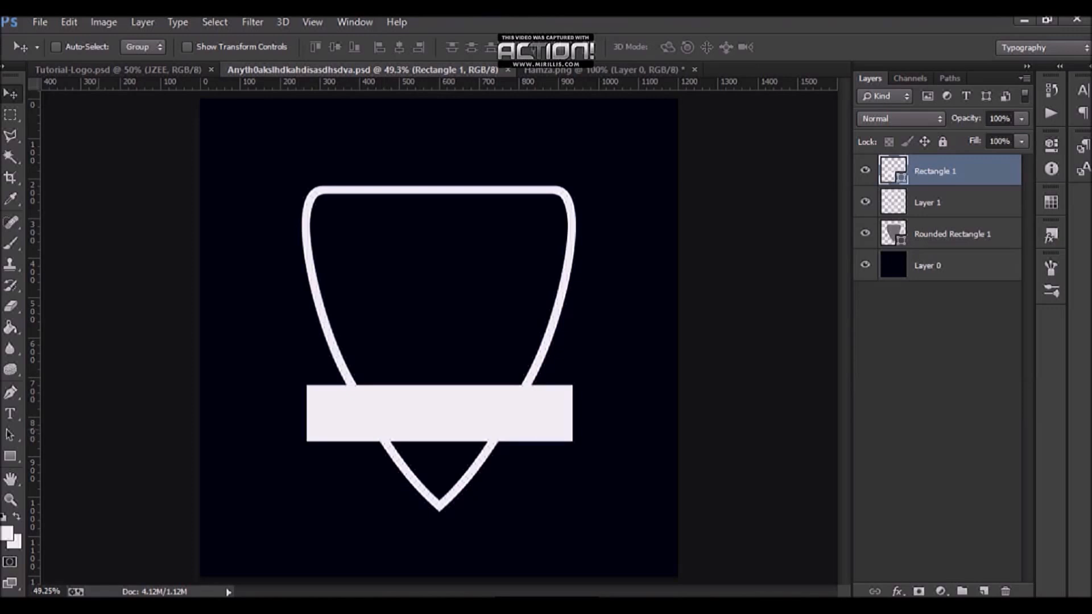
Step: Set the rectangle layer's fill to 20%
{"action": "double_click", "coordinate": [999, 141]}
{"action": "type", "text": "20"}
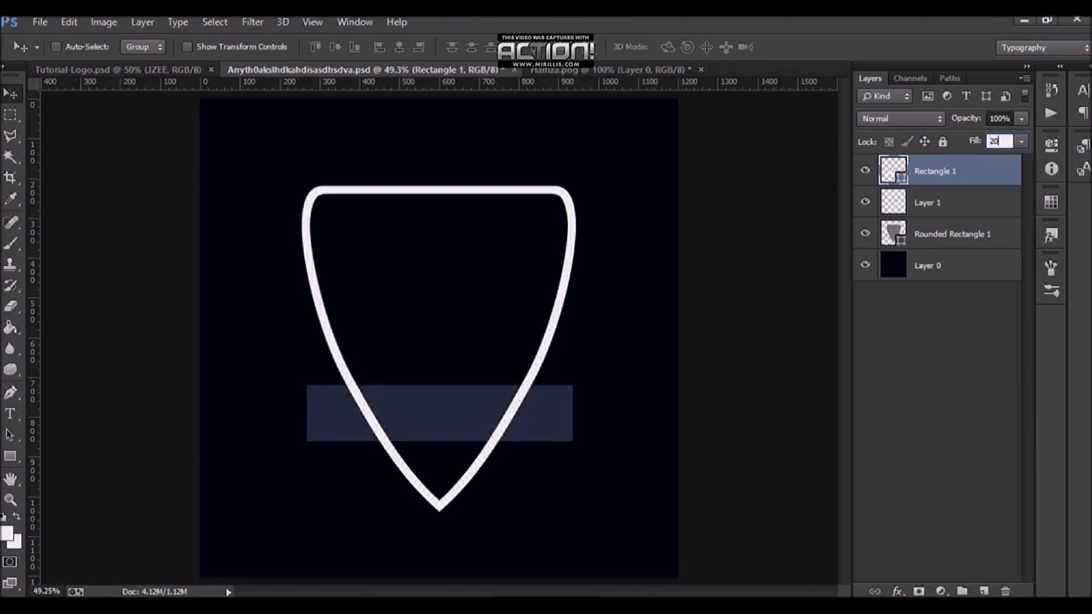
Step: Compare the banner with the Tutorial-Logo reference, undoing a stray change there, and return to the working document
{"action": "left_click", "coordinate": [114, 71]}
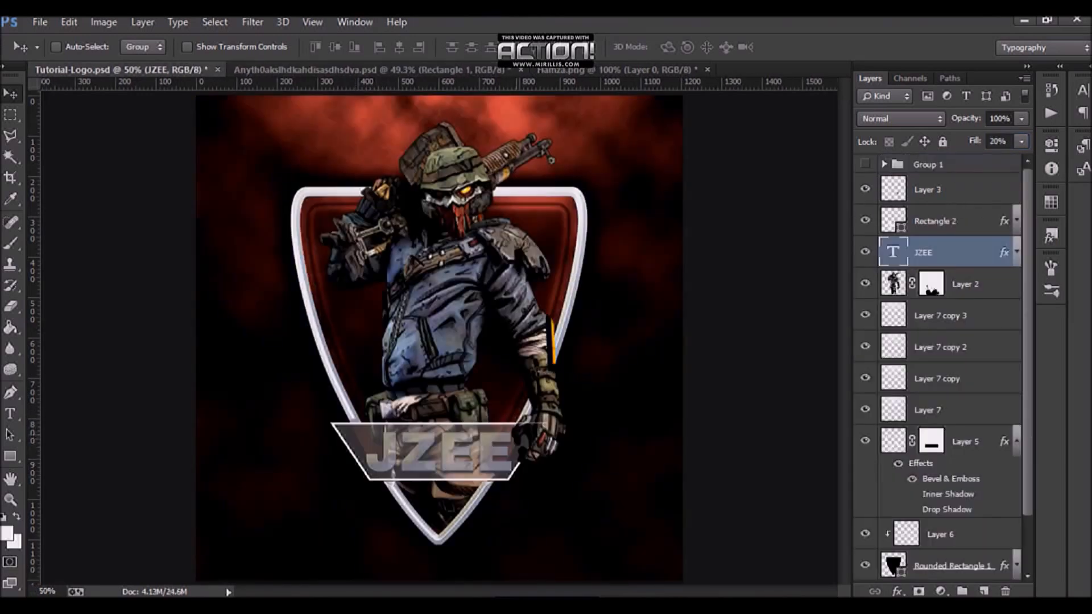
{"action": "key", "text": "ctrl+z"}
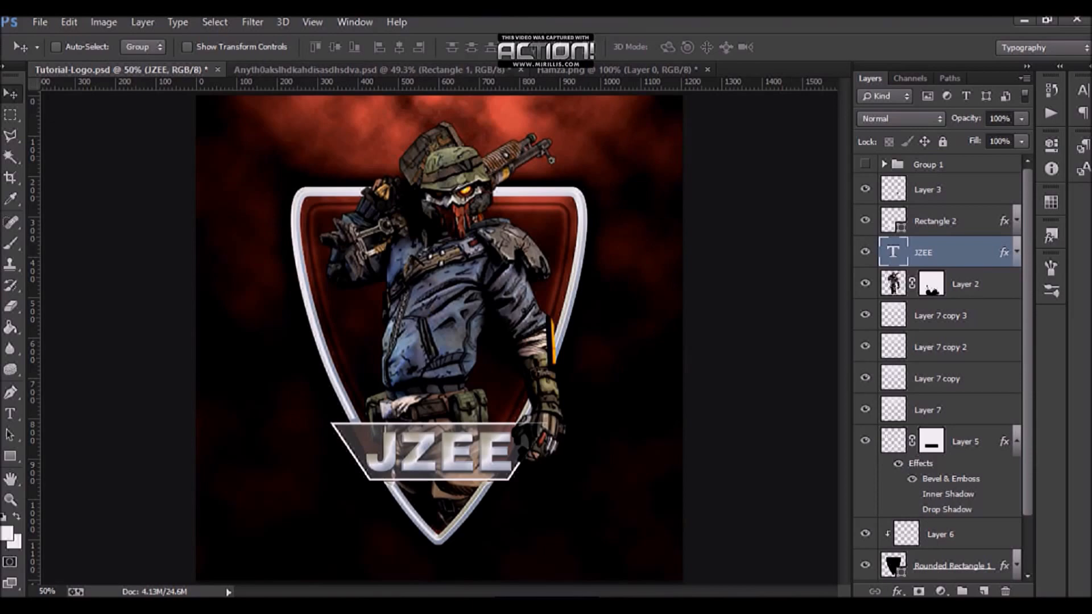
{"action": "key", "text": "ctrl+Tab"}
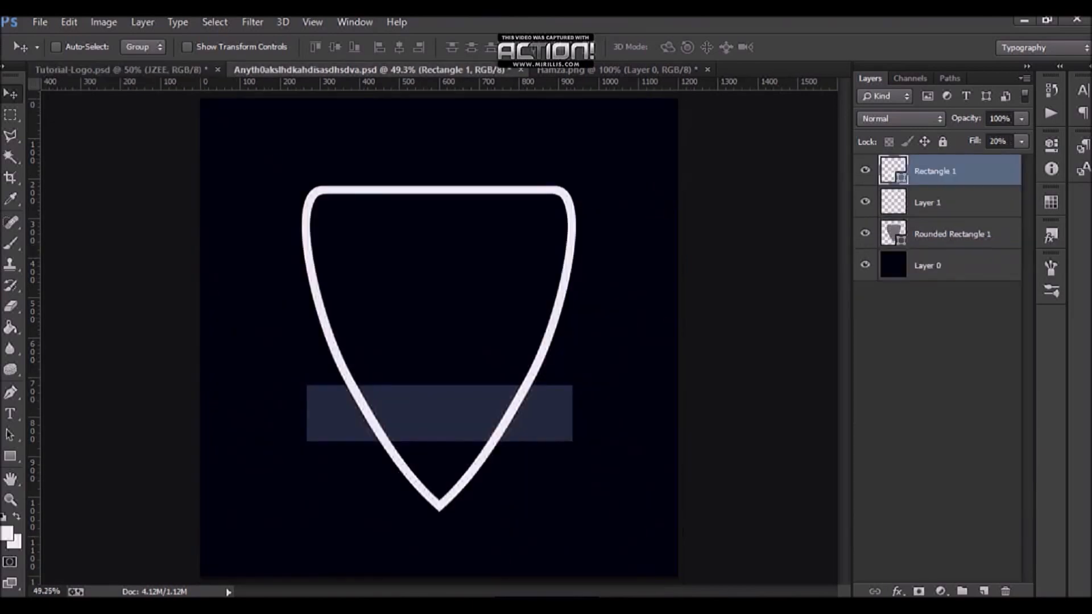
Step: Try erasing part of the white outline layer with the Eraser, then undo it
{"action": "left_click", "coordinate": [944, 202]}
{"action": "key", "text": "e"}
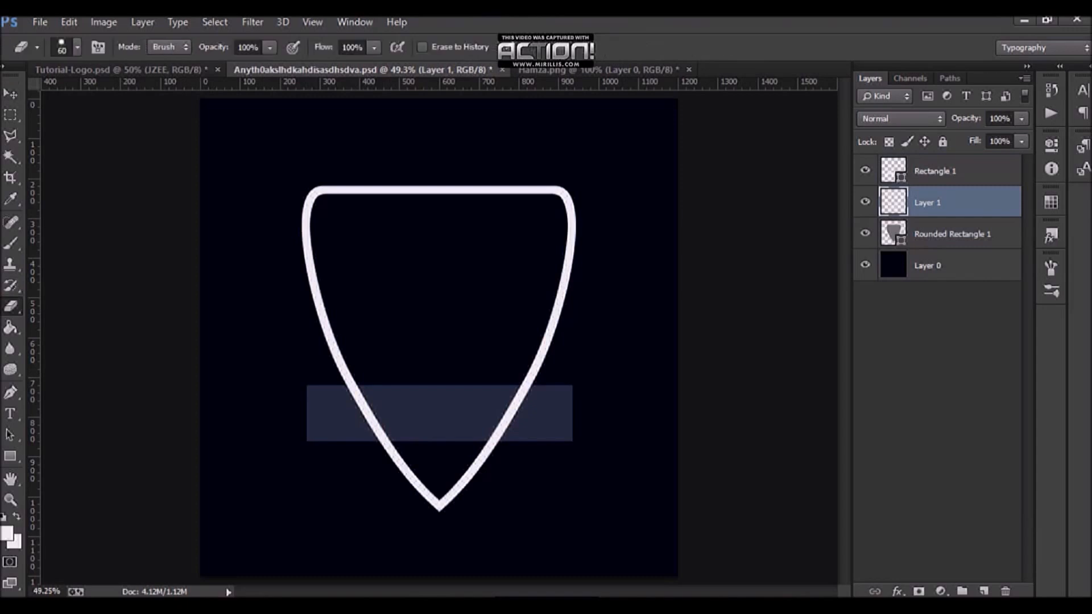
{"action": "left_click_drag", "start_coordinate": [324, 316], "coordinate": [328, 333]}
{"action": "key", "text": "ctrl+z"}
Step: Add a layer mask to the outline layer and paint black within the rectangle's selection to hide the outline behind the banner, then deselect
{"action": "left_click", "coordinate": [918, 590]}
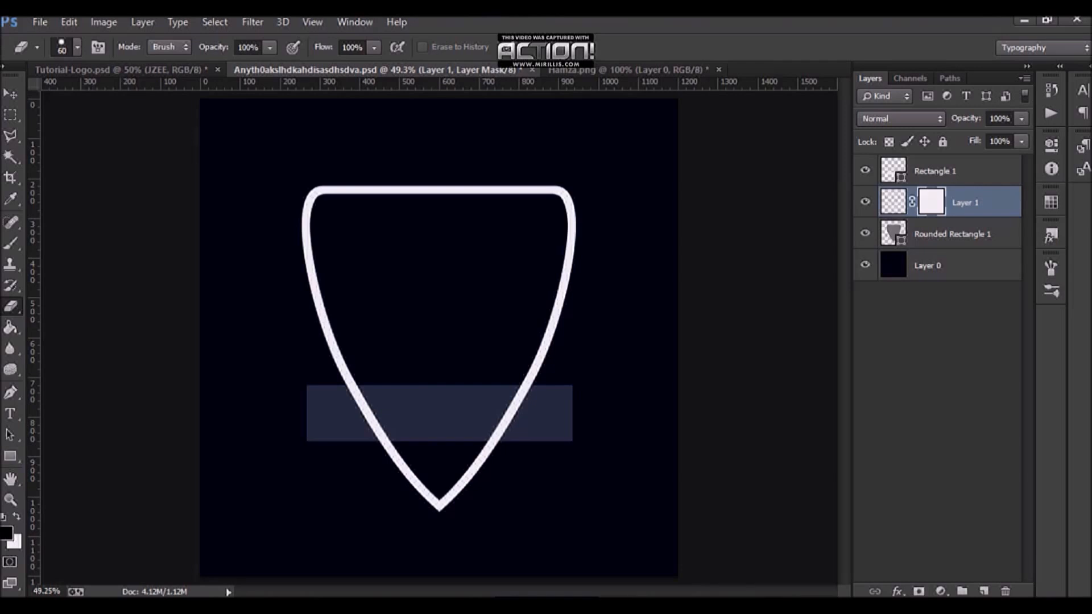
{"action": "key", "text": "b"}
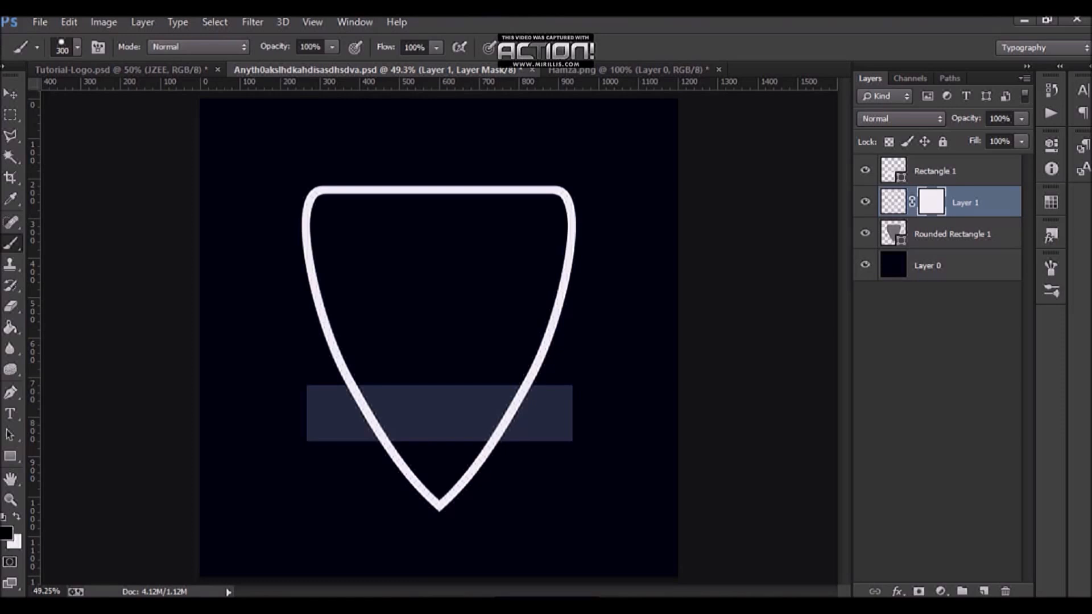
{"action": "left_click", "coordinate": [893, 171], "text": "ctrl"}
{"action": "left_click", "coordinate": [516, 415]}
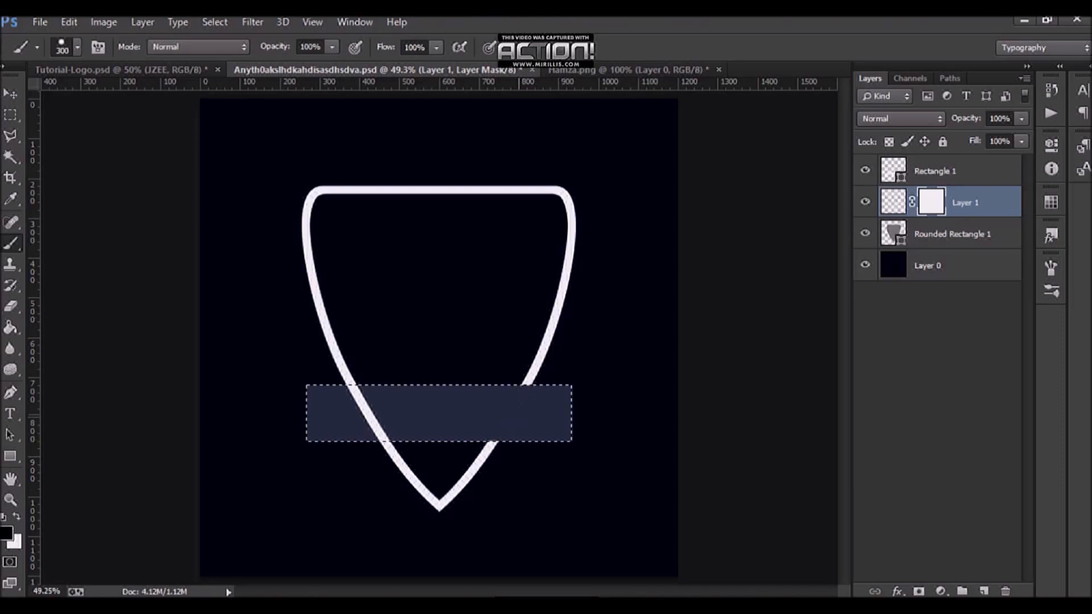
{"action": "left_click_drag", "start_coordinate": [516, 415], "coordinate": [354, 415]}
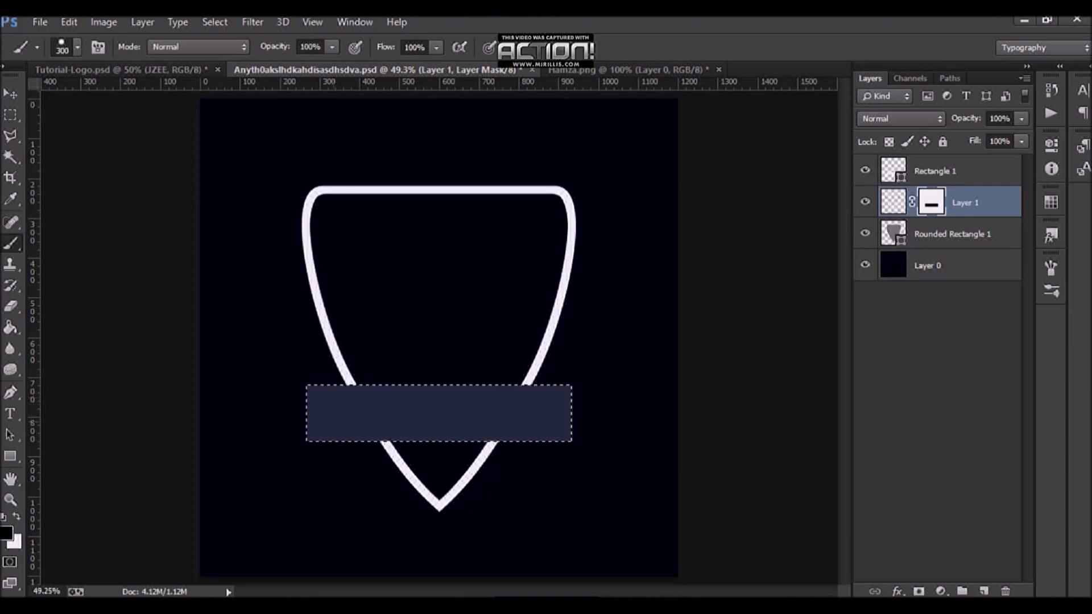
{"action": "key", "text": "ctrl+d"}
Step: Undo a stray brush stroke on the mask and save the document
{"action": "left_click_drag", "start_coordinate": [548, 302], "coordinate": [569, 275]}
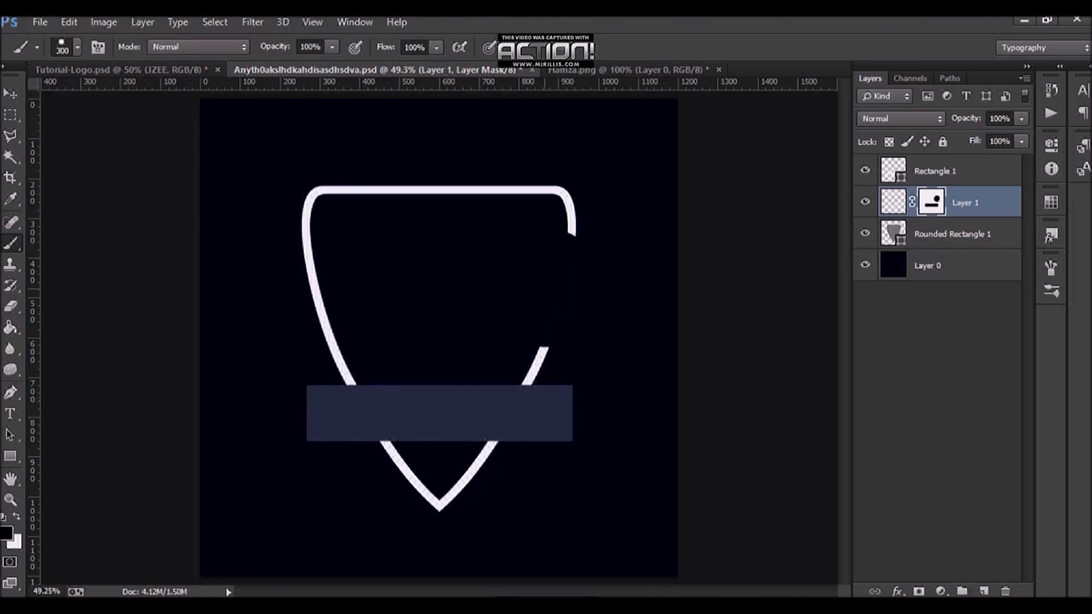
{"action": "key", "text": "ctrl+z"}
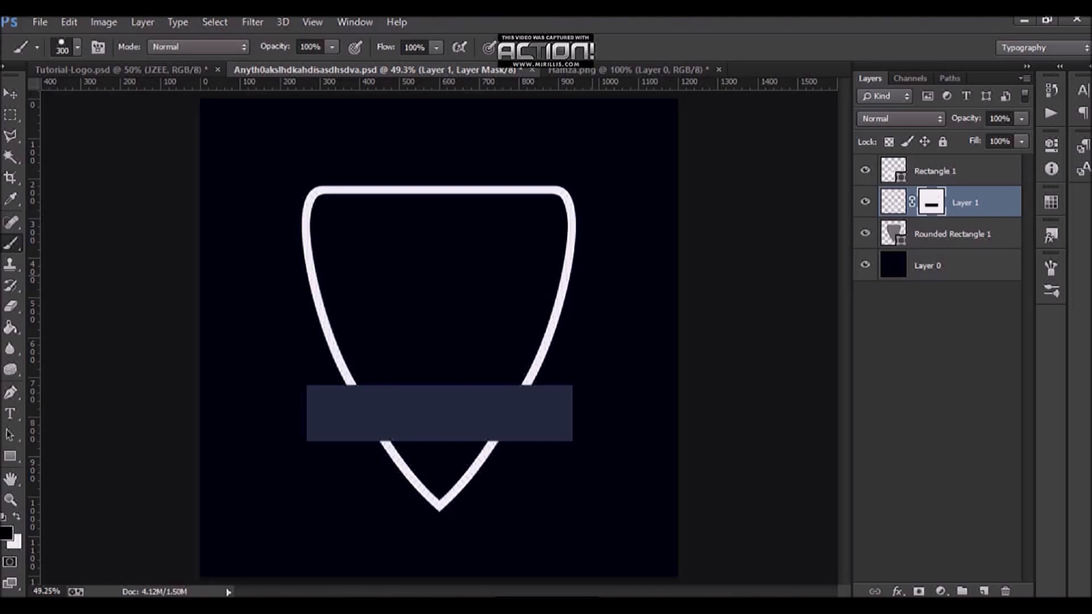
{"action": "key", "text": "ctrl+s"}
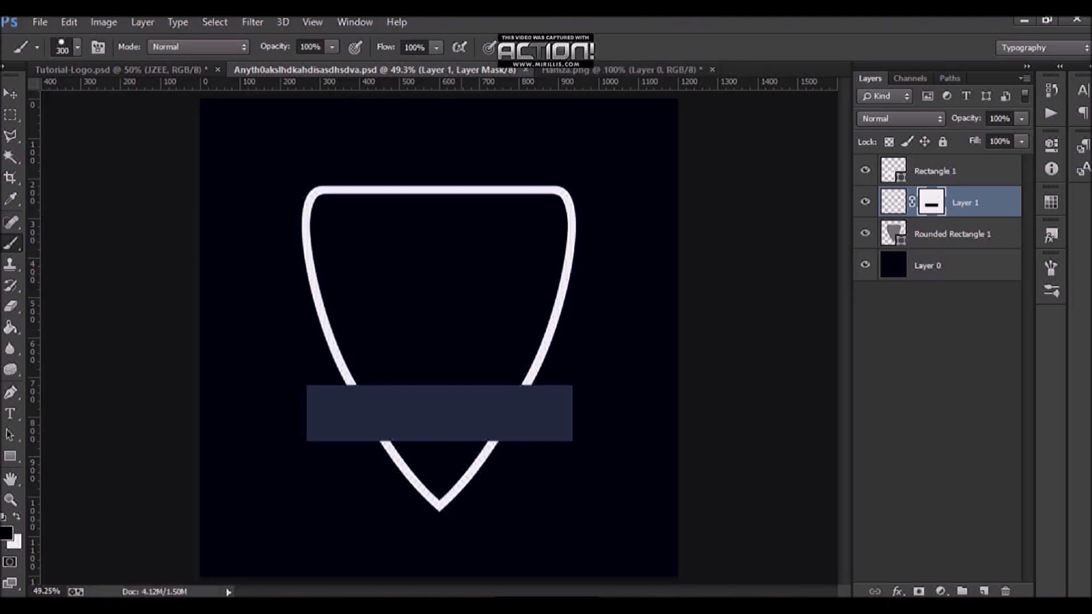
Step: Type BEE in Swis721 Blk BT with the Type tool and move the text onto the banner
{"action": "left_click", "coordinate": [10, 393]}
{"action": "left_click", "coordinate": [10, 413]}
{"action": "left_click", "coordinate": [281, 322]}
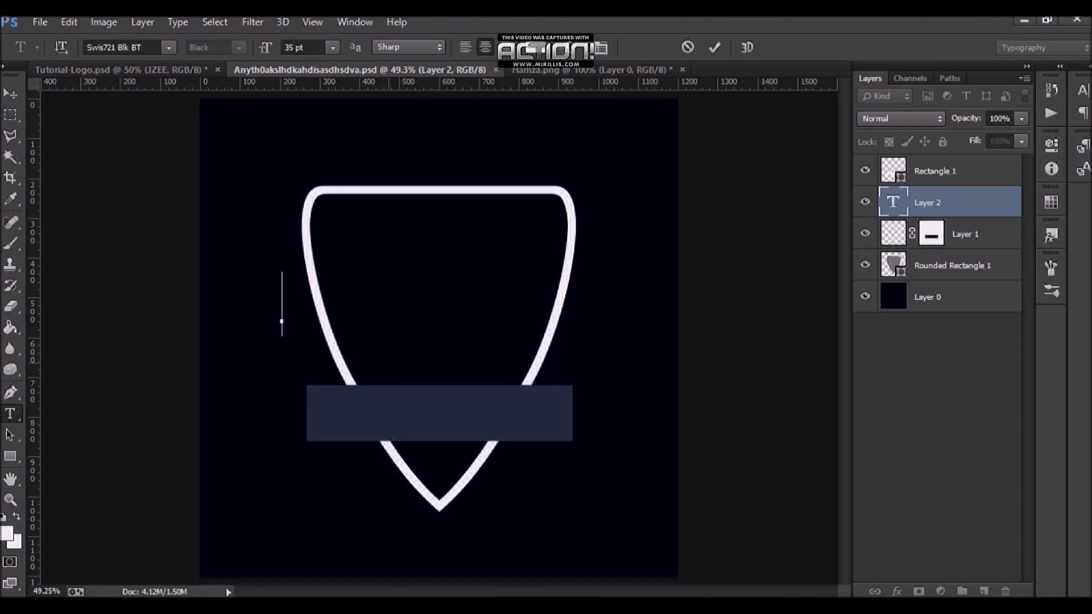
{"action": "type", "text": "Bee"}
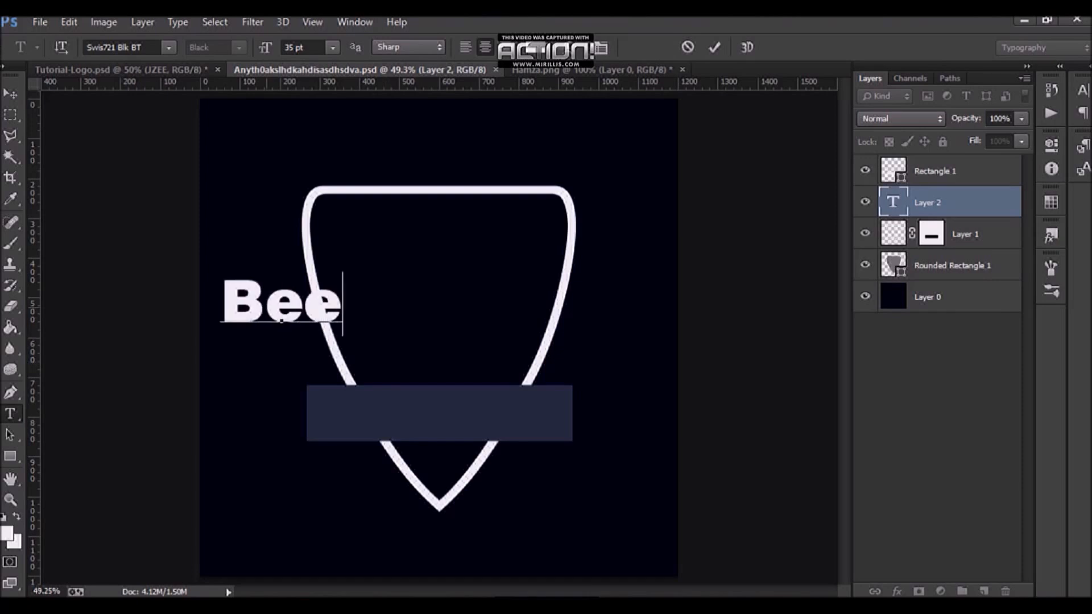
{"action": "key", "text": "Left"}
{"action": "key", "text": "Left"}
{"action": "key", "text": "shift+Right"}
{"action": "key", "text": "shift+Right"}
{"action": "type", "text": "EE"}
{"action": "left_click_drag", "start_coordinate": [282, 322], "coordinate": [433, 432]}
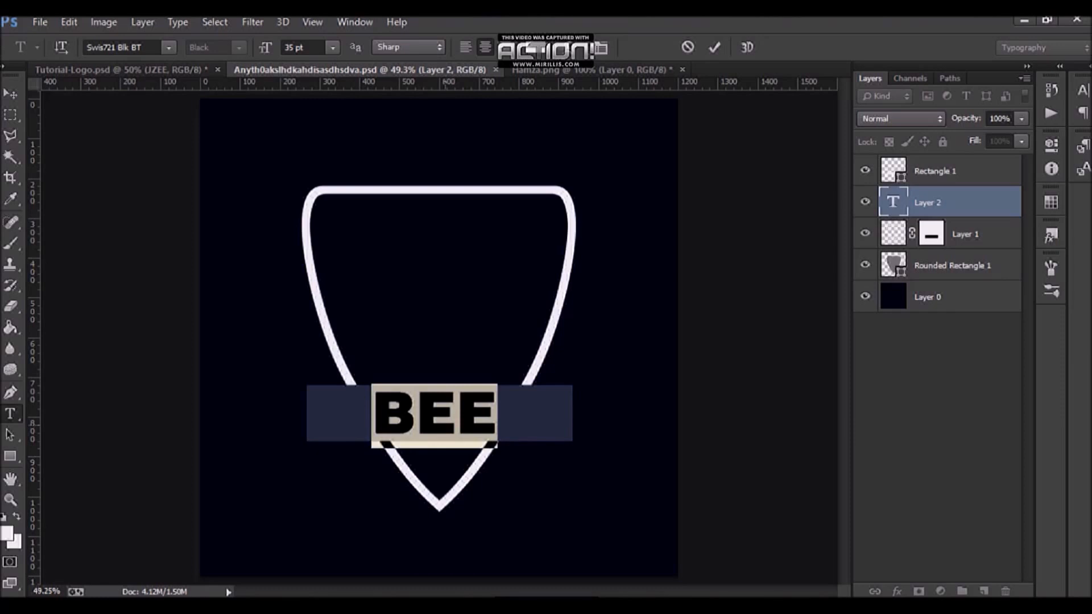
Step: Set the text size to 34 pt and commit the text
{"action": "left_click", "coordinate": [301, 48]}
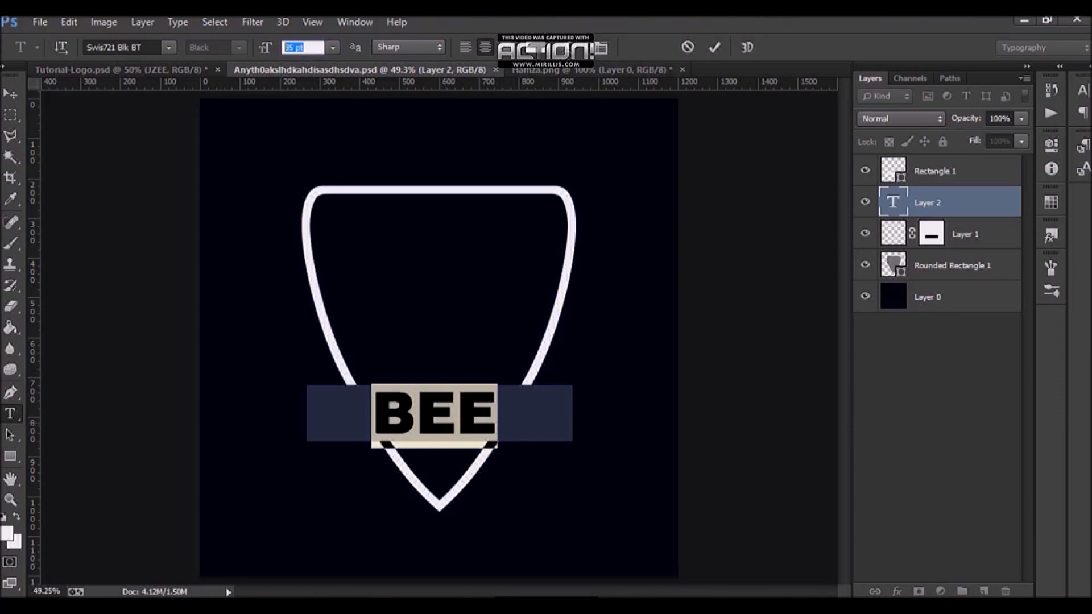
{"action": "type", "text": "34"}
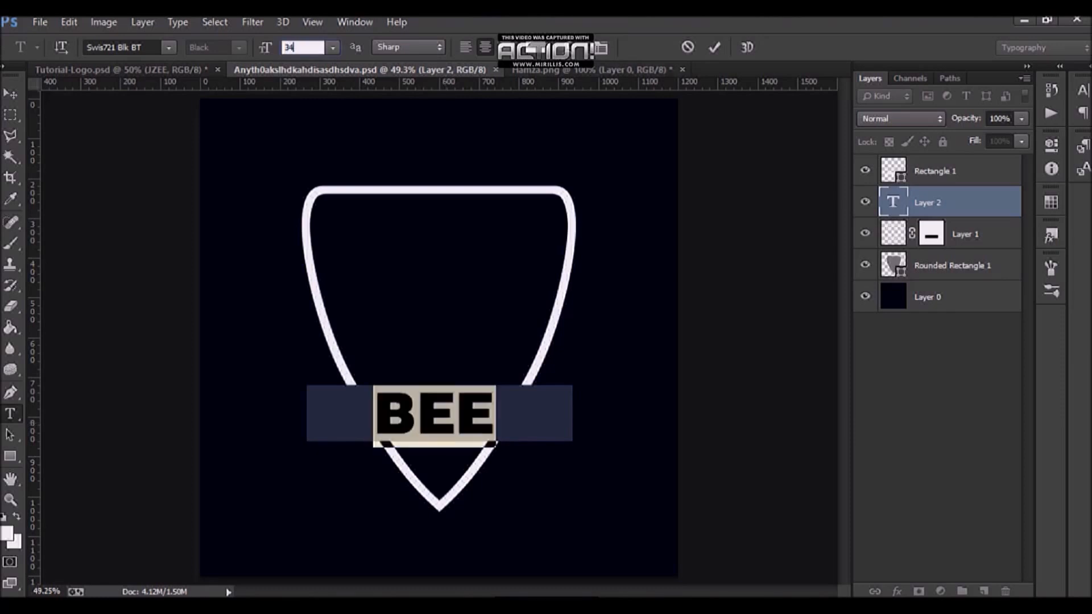
{"action": "key", "text": "ctrl+Return"}
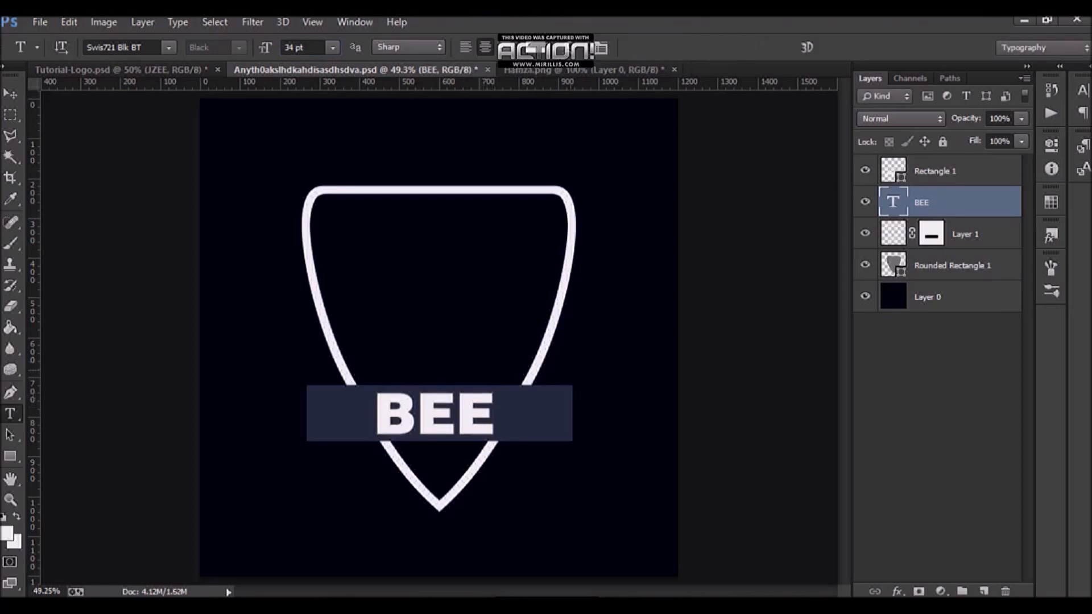
Step: Center the BEE text horizontally on the canvas
{"action": "key", "text": "ctrl+a"}
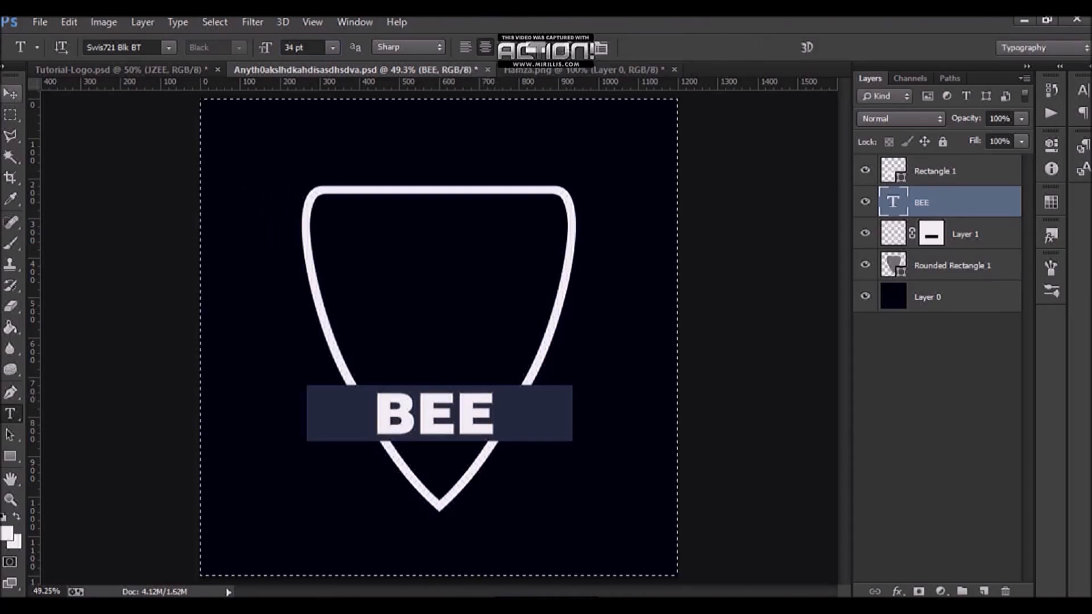
{"action": "key", "text": "v"}
{"action": "left_click", "coordinate": [399, 46]}
{"action": "key", "text": "ctrl+d"}
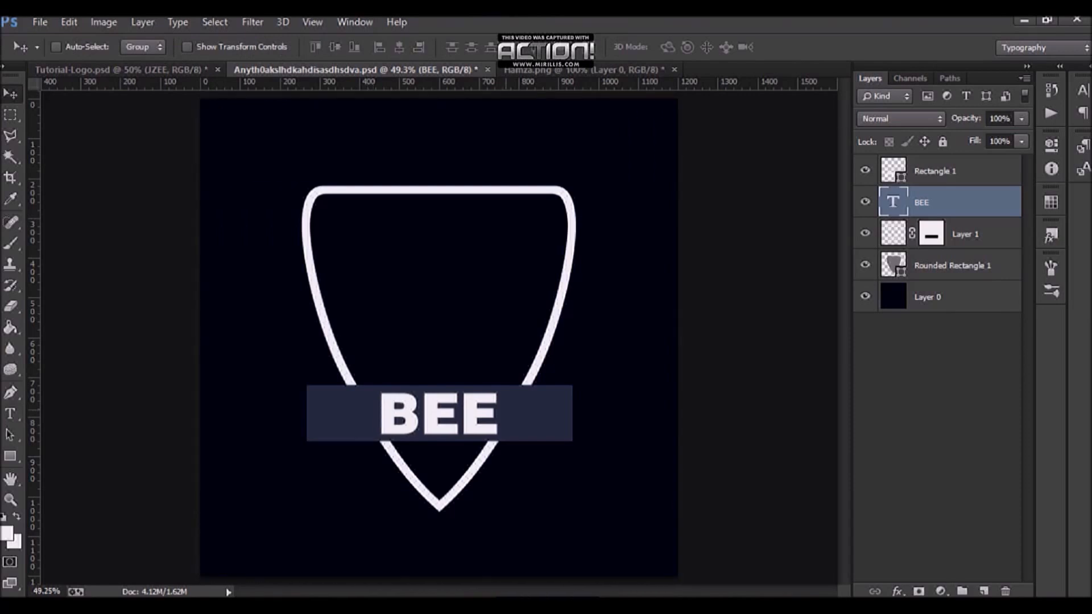
Step: Check the text's placement against the outline and banner selections and the Tutorial-Logo reference
{"action": "left_click", "coordinate": [894, 233], "text": "ctrl"}
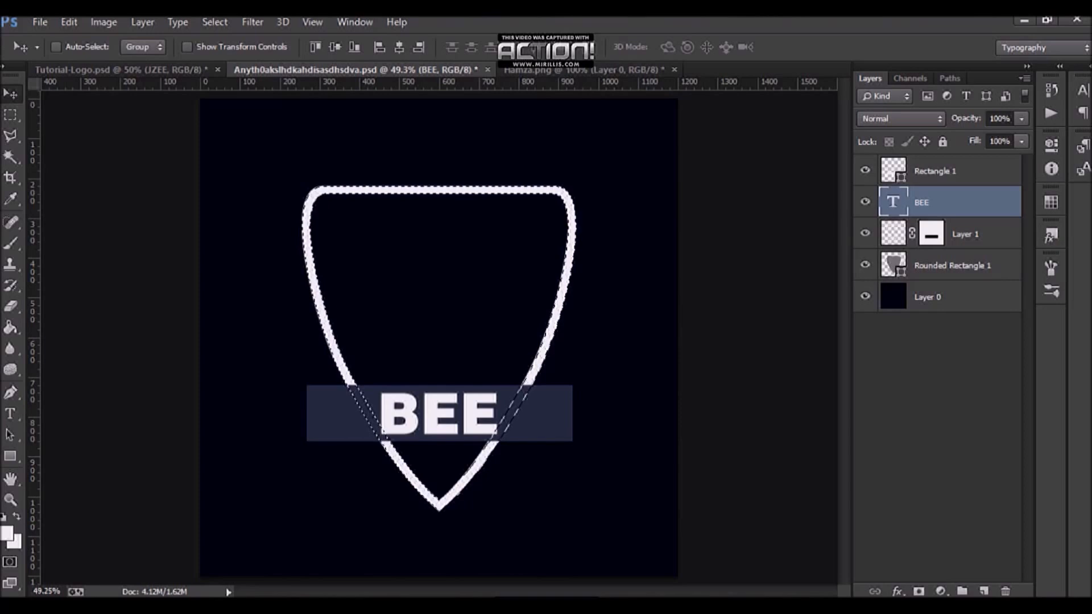
{"action": "left_click", "coordinate": [893, 170], "text": "ctrl"}
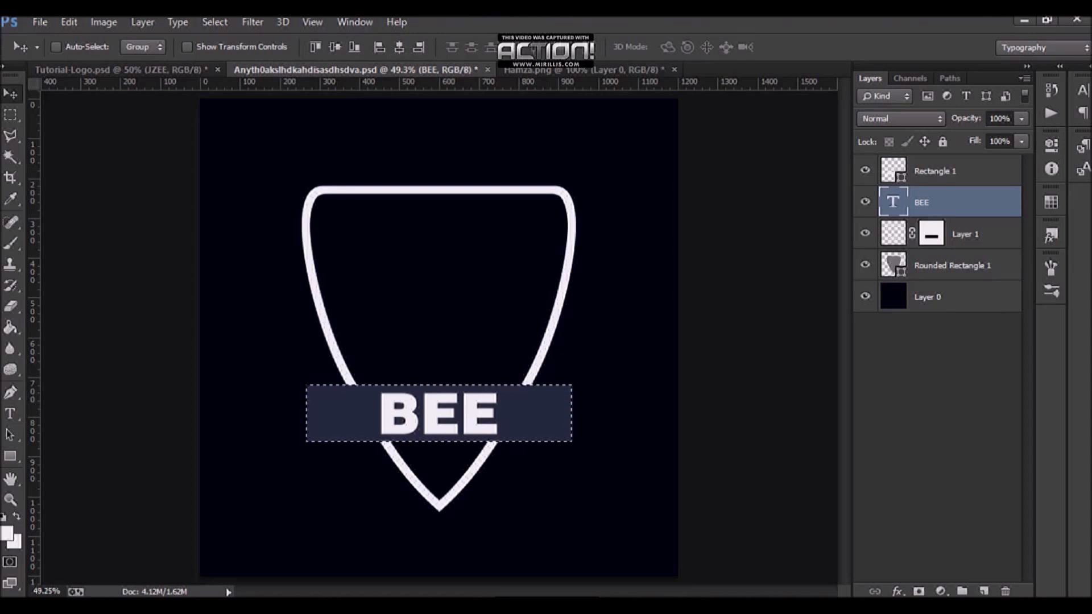
{"action": "key", "text": "ctrl+d"}
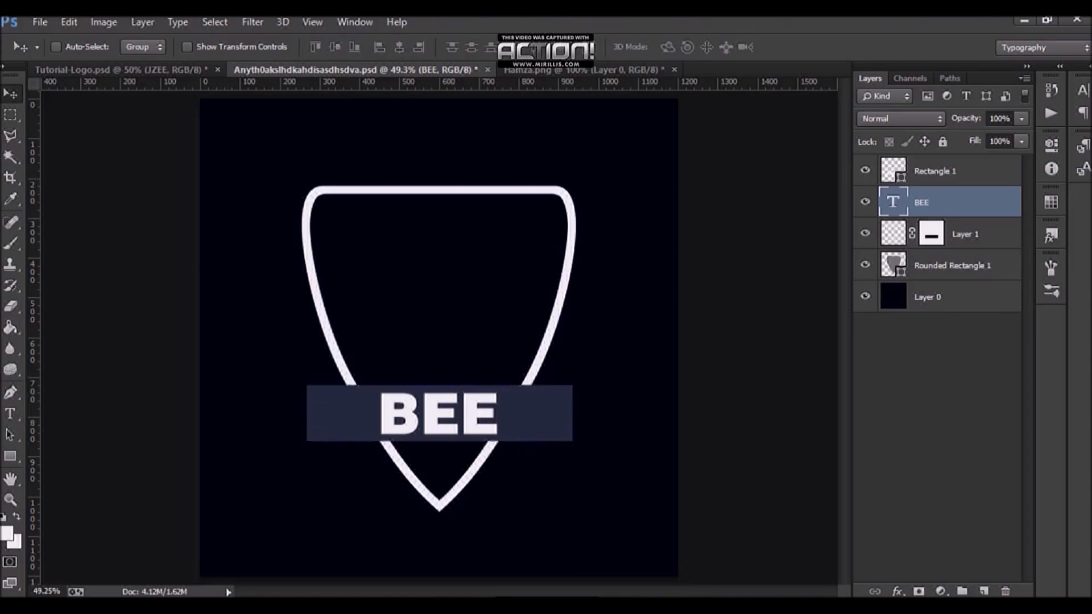
{"action": "left_click", "coordinate": [103, 70]}
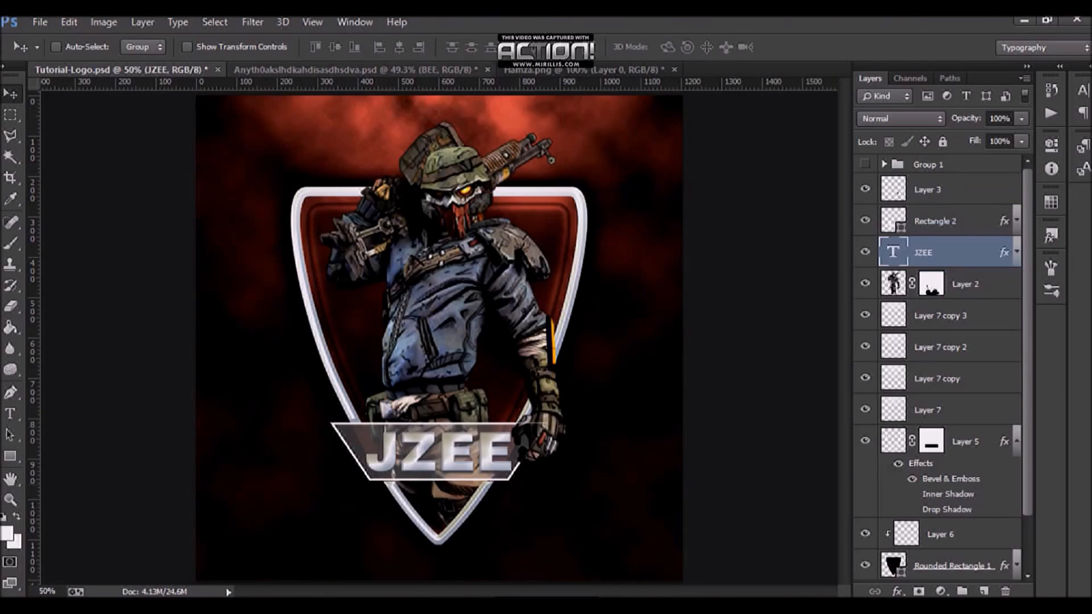
{"action": "left_click", "coordinate": [341, 69]}
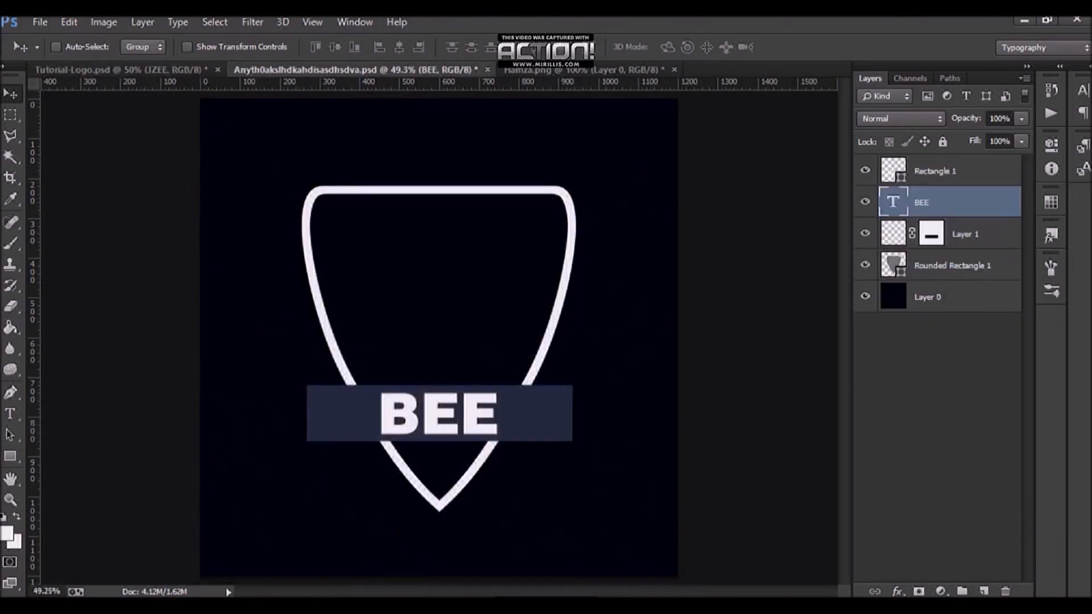
Step: Taper the banner rectangle into a trapezoid narrowing toward the bottom with Free Transform, then save the document
{"action": "left_click", "coordinate": [935, 171]}
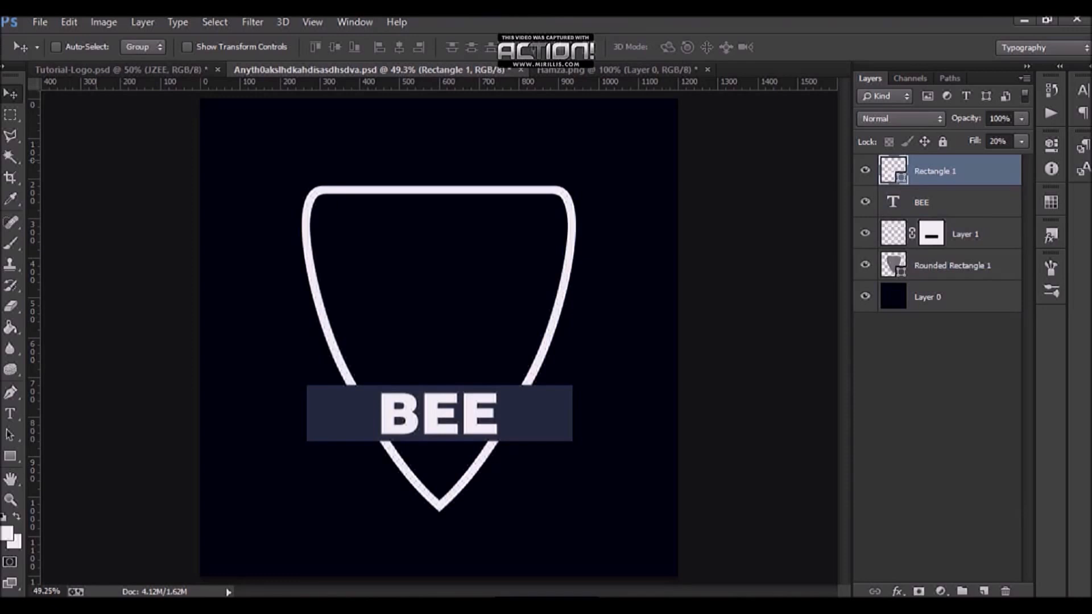
{"action": "key", "text": "ctrl+t"}
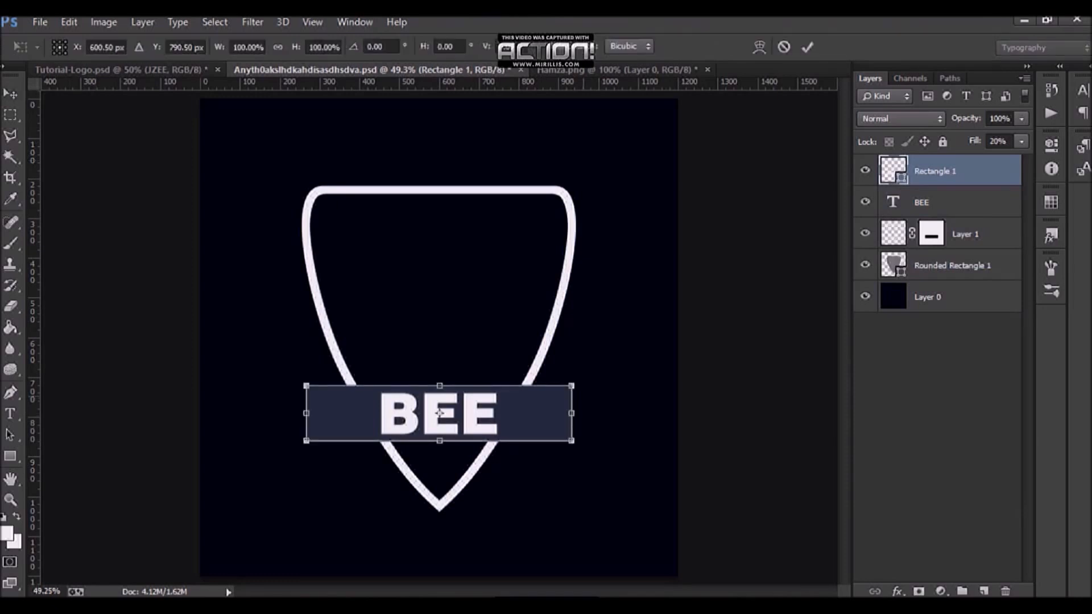
{"action": "left_click_drag", "start_coordinate": [571, 386], "coordinate": [539, 386]}
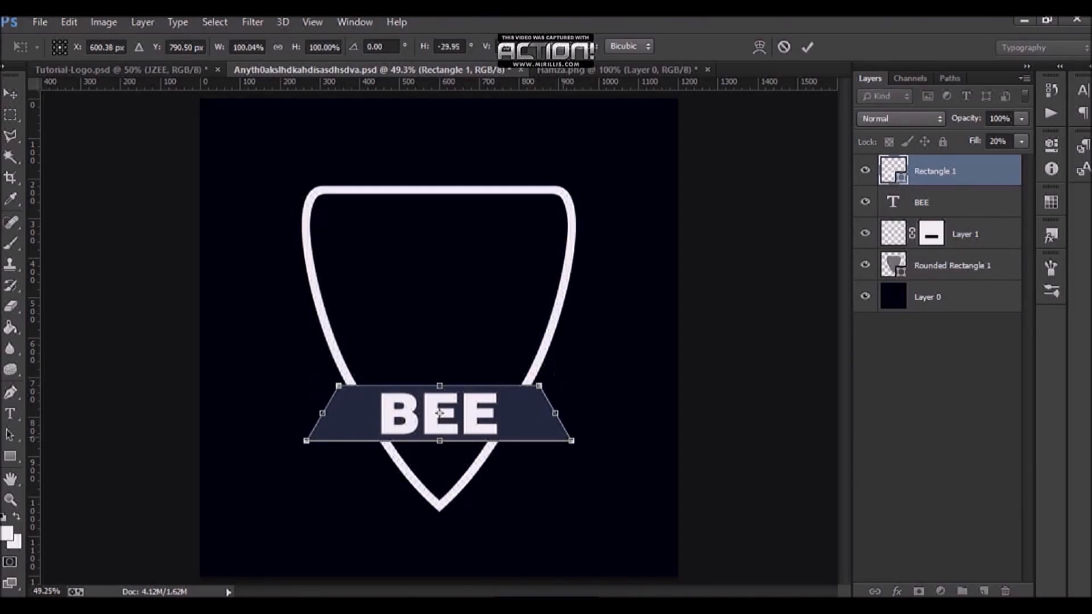
{"action": "left_click_drag", "start_coordinate": [572, 441], "coordinate": [506, 441]}
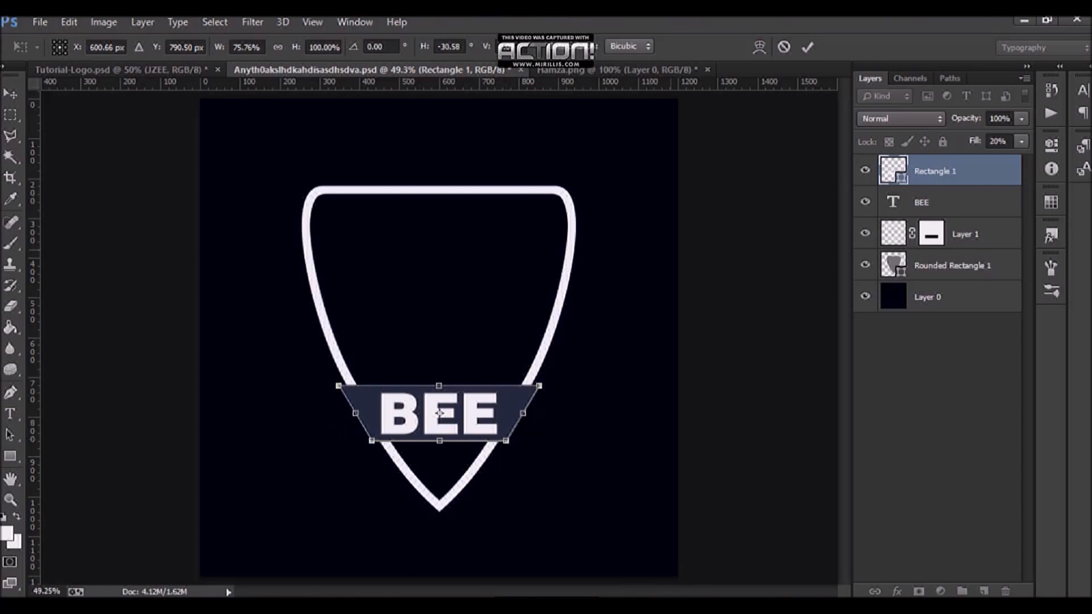
{"action": "left_click", "coordinate": [807, 47]}
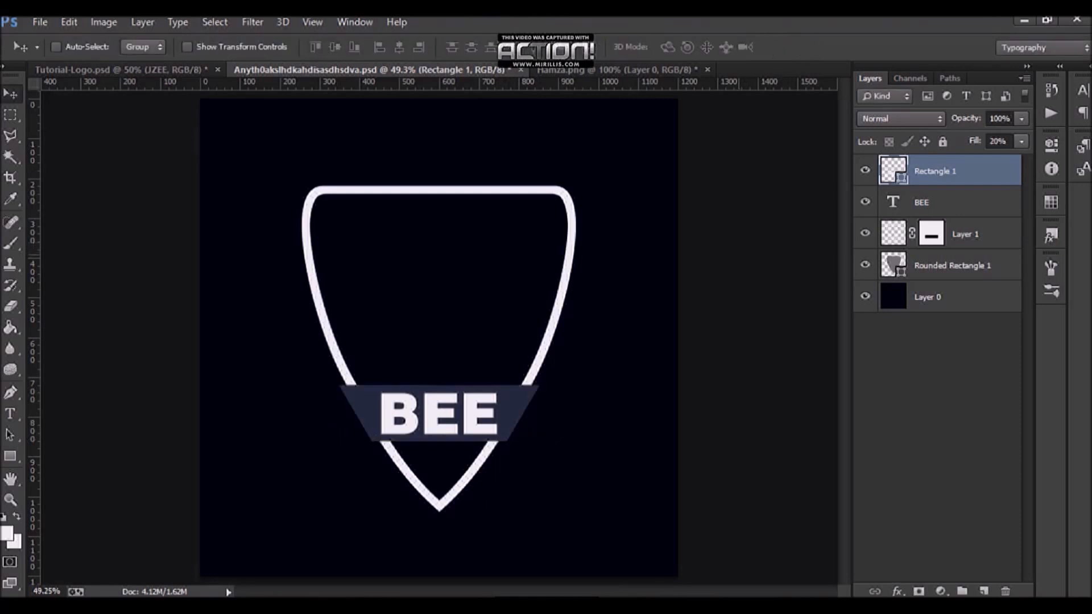
{"action": "key", "text": "ctrl+s"}
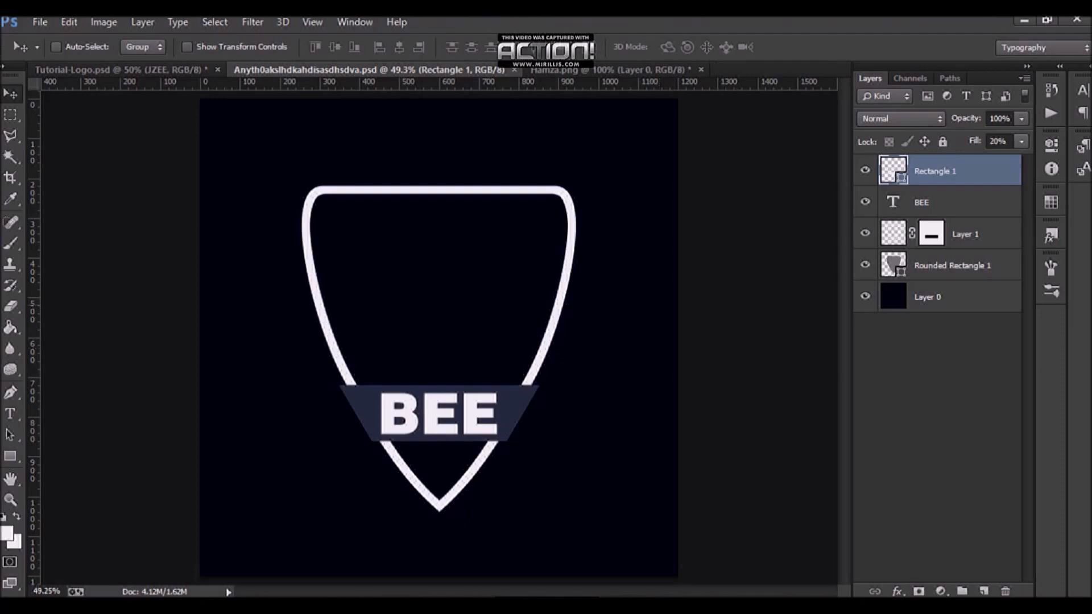
Step: Open the banner layer's style options and add an inside stroke coloured ffffff
{"action": "double_click", "coordinate": [988, 172]}
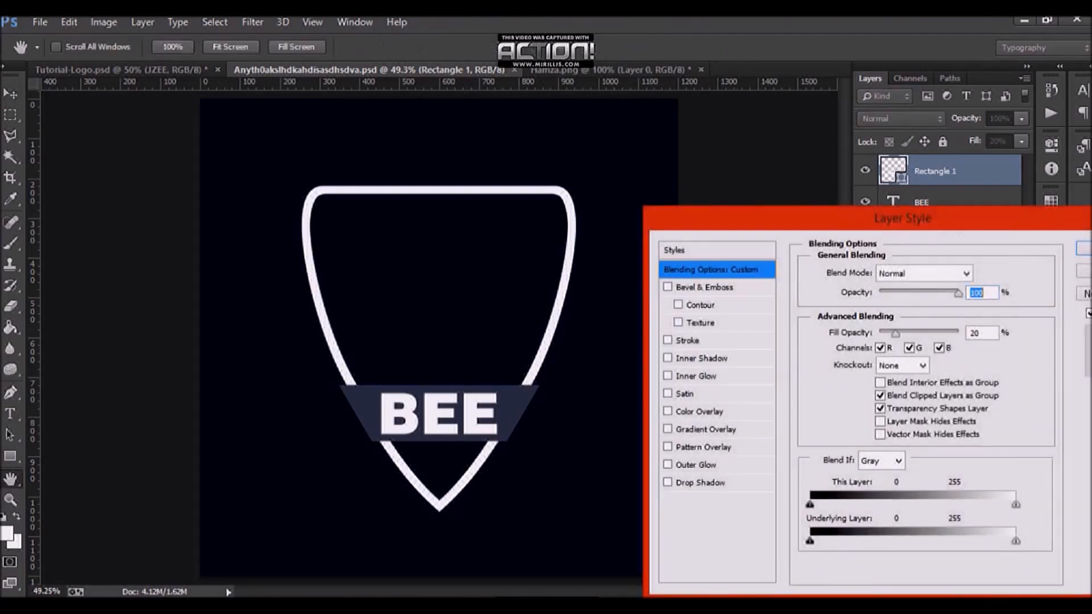
{"action": "left_click", "coordinate": [688, 341]}
{"action": "left_click", "coordinate": [909, 291]}
{"action": "left_click", "coordinate": [883, 320]}
{"action": "left_click", "coordinate": [846, 383]}
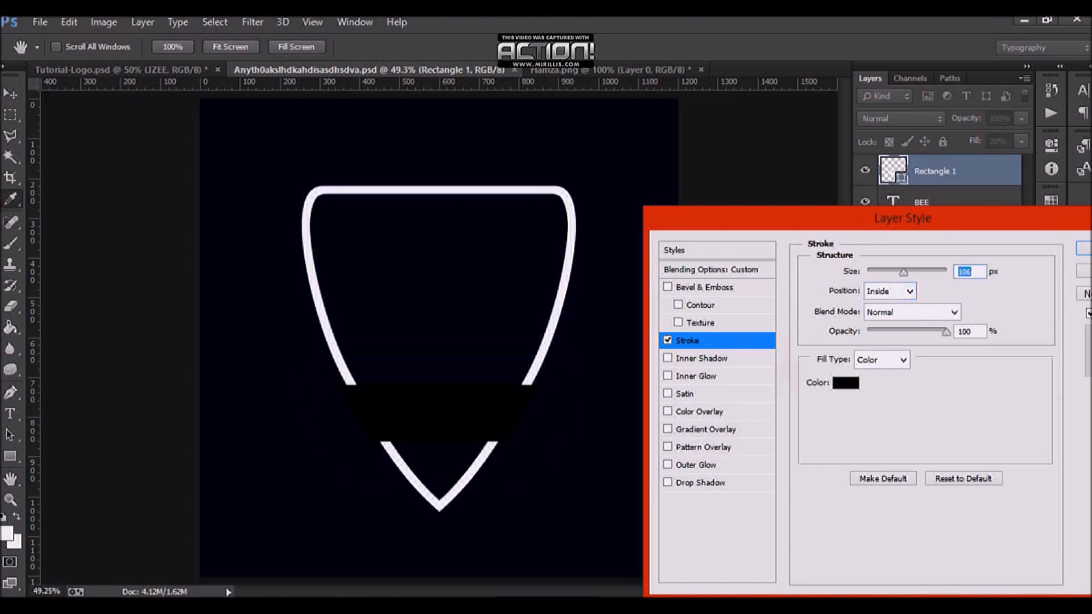
{"action": "type", "text": "ffffff"}
{"action": "key", "text": "Return"}
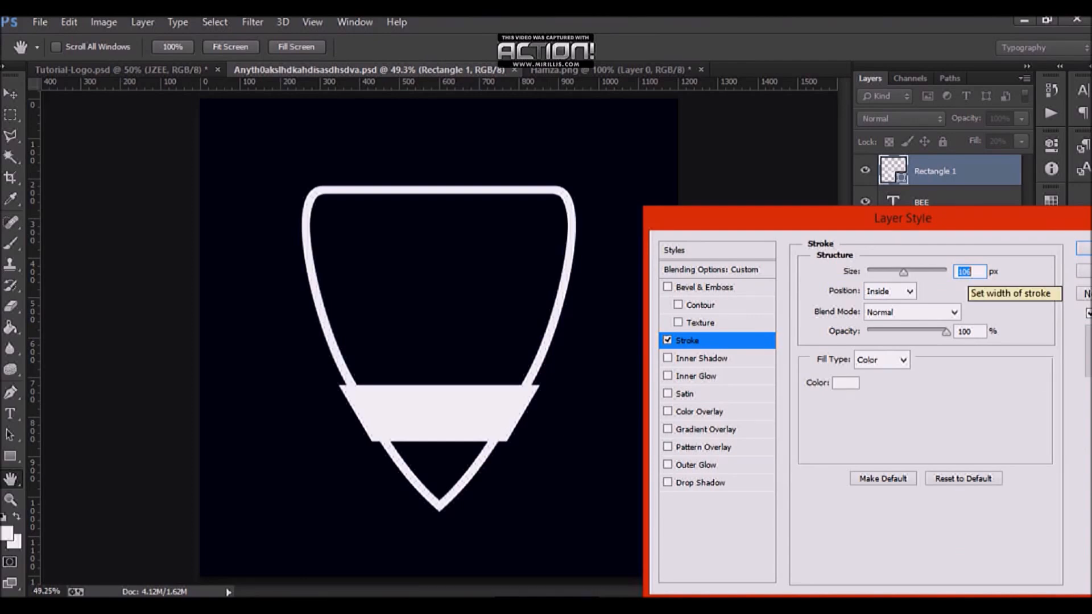
Step: Reduce the banner stroke to a thin size, apply the layer style, and save the document
{"action": "type", "text": "12"}
{"action": "key", "text": "Down"}
{"action": "key", "text": "Down"}
{"action": "key", "text": "Down"}
{"action": "key", "text": "Down"}
{"action": "key", "text": "Down"}
{"action": "key", "text": "Down"}
{"action": "key", "text": "Down"}
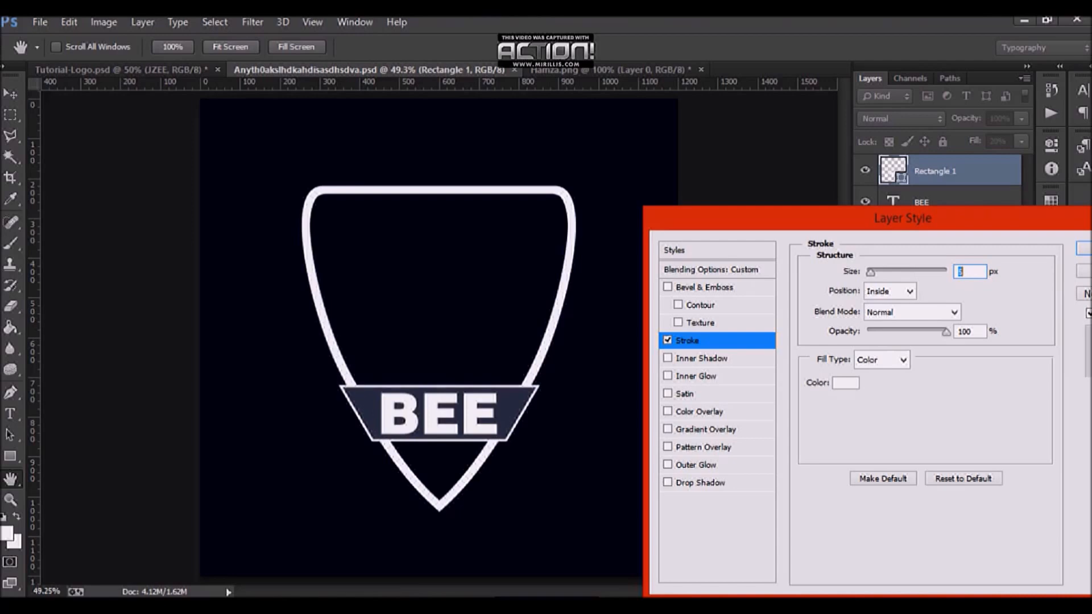
{"action": "key", "text": "Down"}
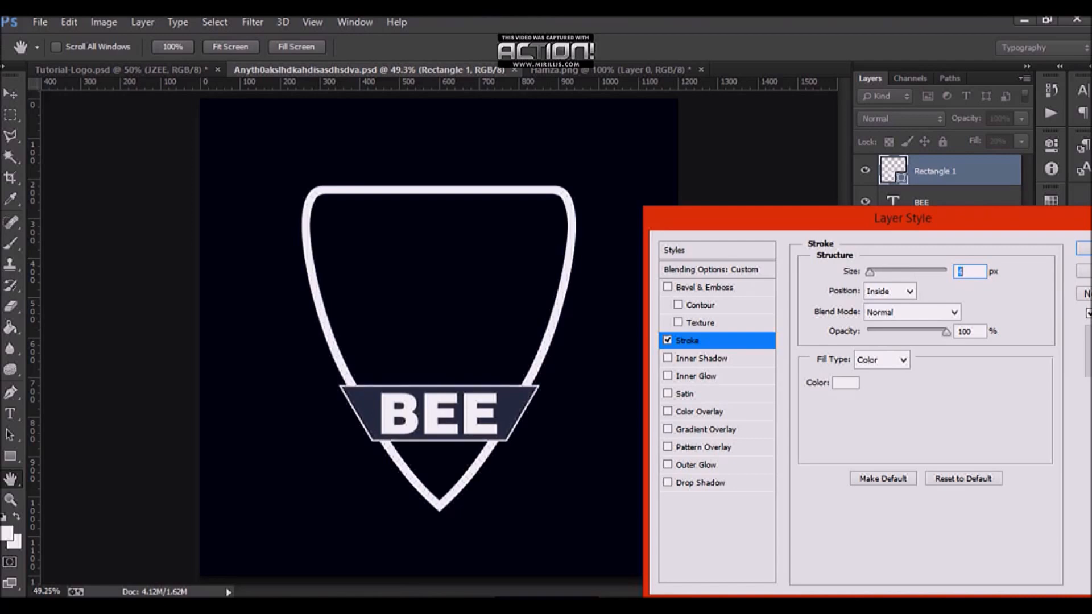
{"action": "key", "text": "Return"}
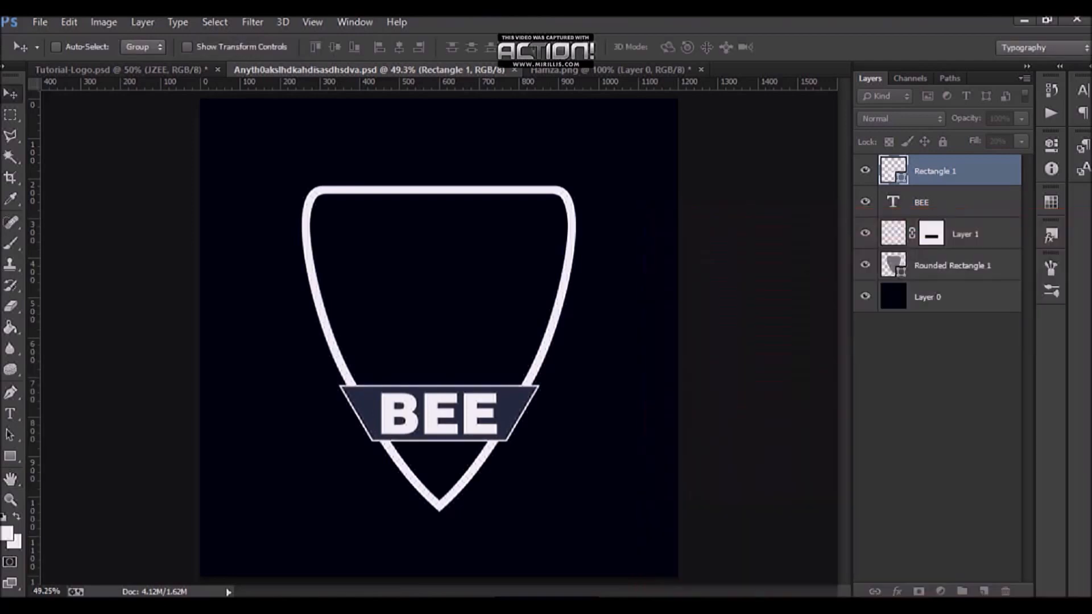
{"action": "key", "text": "ctrl+s"}
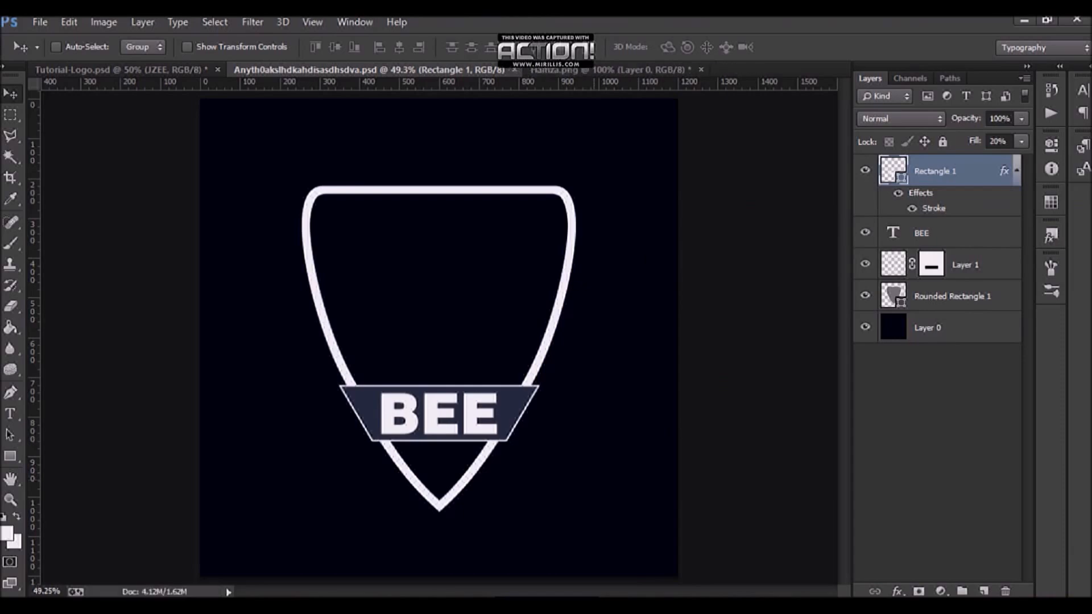
Step: Compare with the Tutorial-Logo reference, then bring the character artwork from Hamza.png into the logo document
{"action": "left_click", "coordinate": [155, 70]}
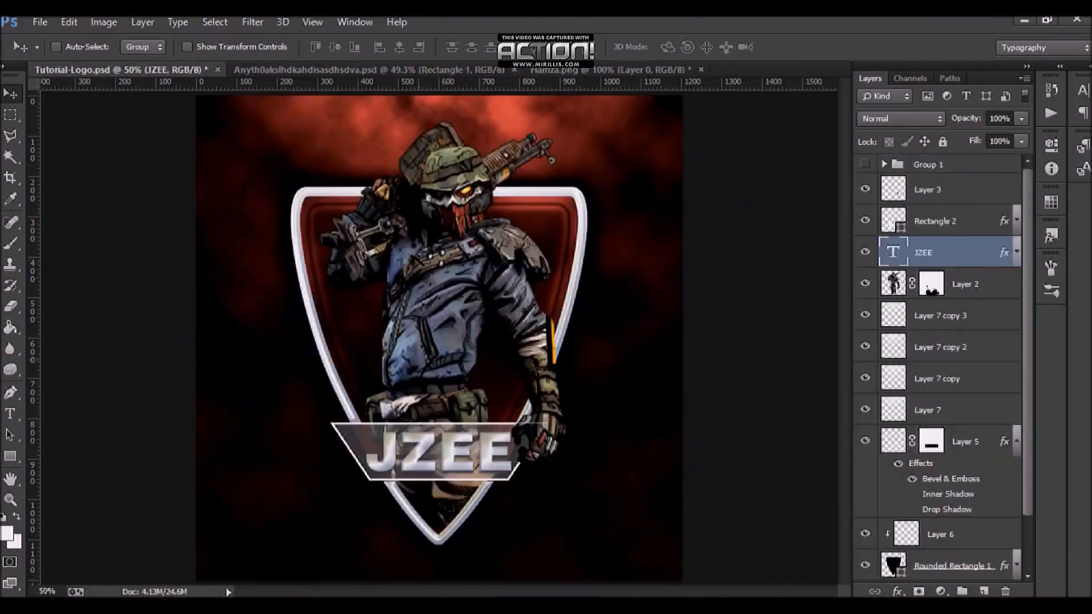
{"action": "left_click", "coordinate": [368, 70]}
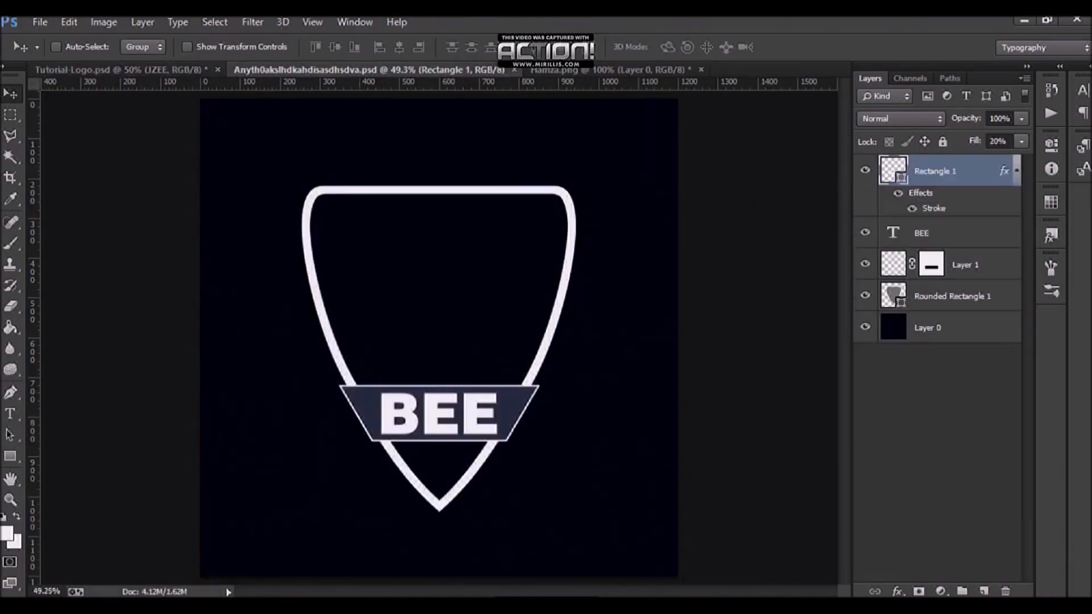
{"action": "left_click", "coordinate": [612, 70]}
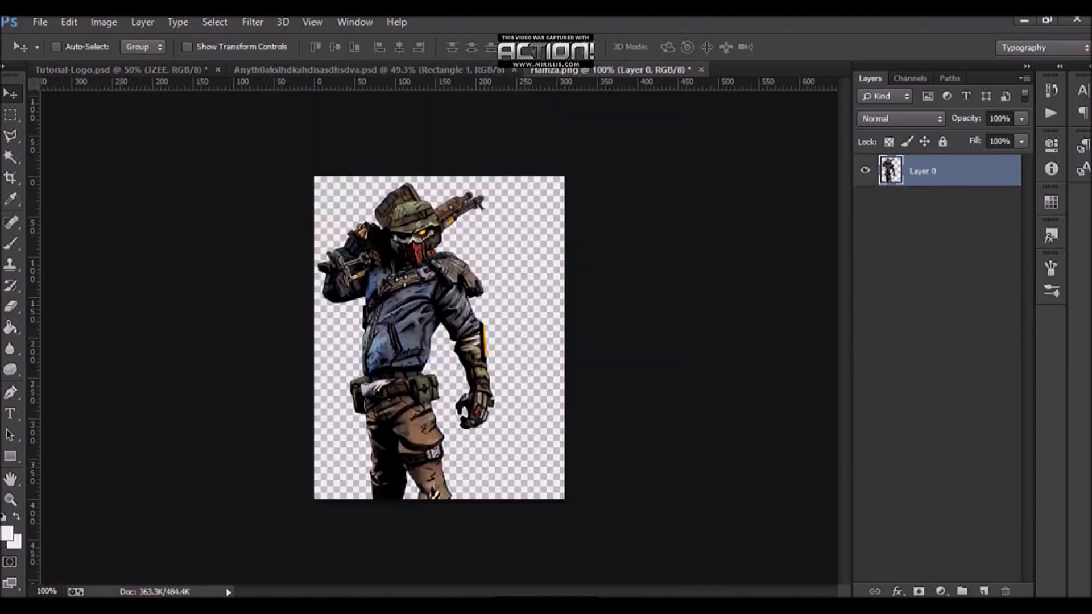
{"action": "mouse_move", "coordinate": [404, 328]}
{"action": "left_mouse_down"}
{"action": "mouse_move", "coordinate": [445, 343]}
{"action": "mouse_move", "coordinate": [418, 321]}
{"action": "left_mouse_up"}
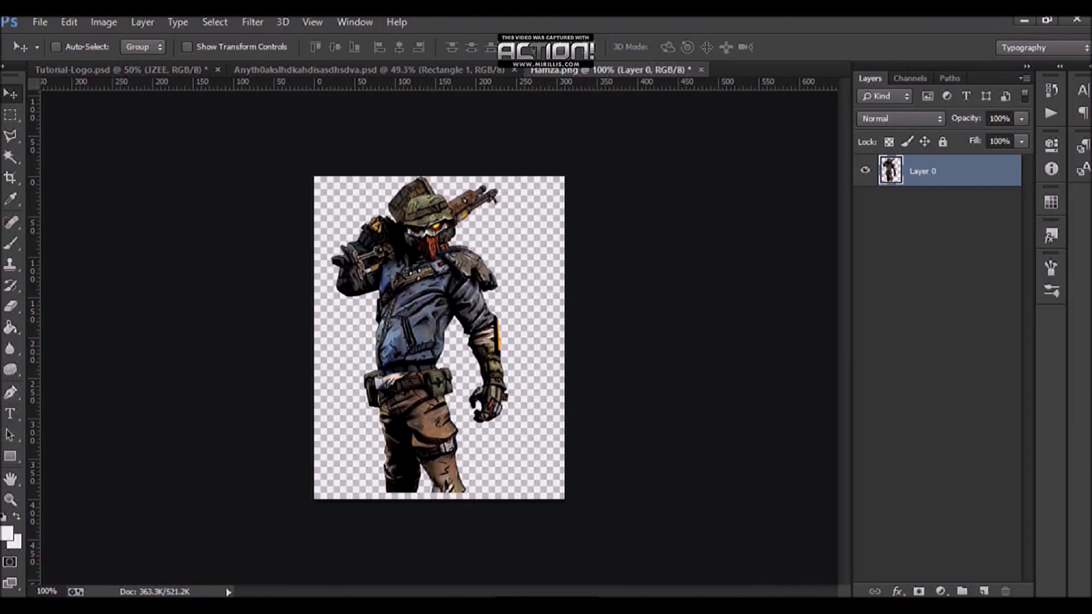
{"action": "left_click_drag", "start_coordinate": [488, 272], "coordinate": [503, 279]}
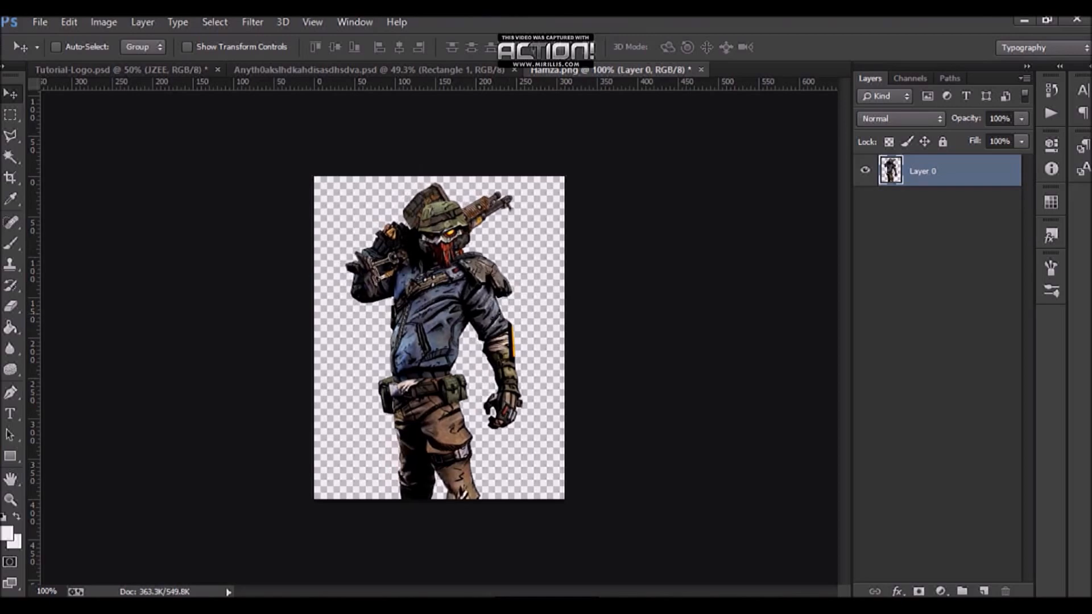
{"action": "left_click_drag", "start_coordinate": [454, 335], "coordinate": [437, 302]}
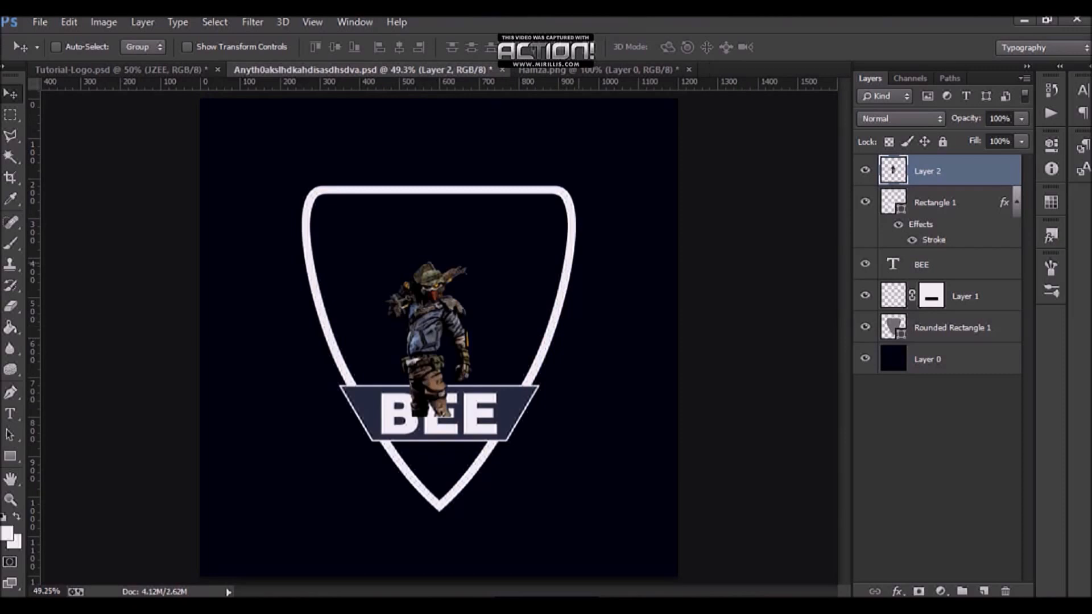
Step: Scale the character to about 252% over the shield, commit it, and nudge it slightly left
{"action": "key", "text": "ctrl+t"}
{"action": "left_click_drag", "start_coordinate": [472, 261], "coordinate": [530, 160]}
{"action": "left_click_drag", "start_coordinate": [455, 221], "coordinate": [467, 202]}
{"action": "left_click_drag", "start_coordinate": [541, 140], "coordinate": [550, 122]}
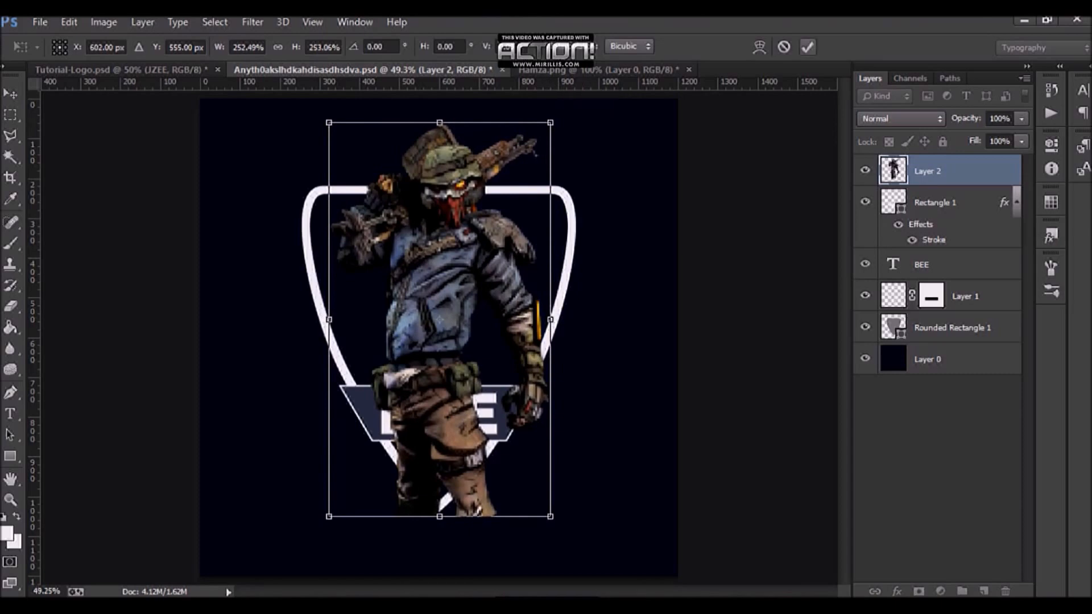
{"action": "left_click", "coordinate": [808, 47]}
{"action": "key", "text": "ctrl+s"}
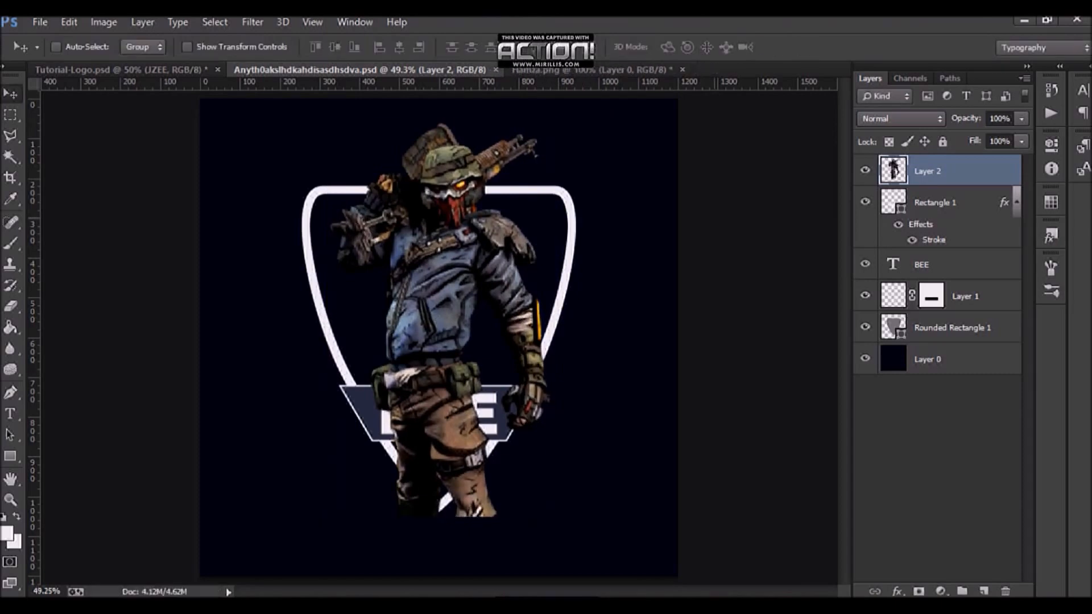
{"action": "key", "text": "shift+Left"}
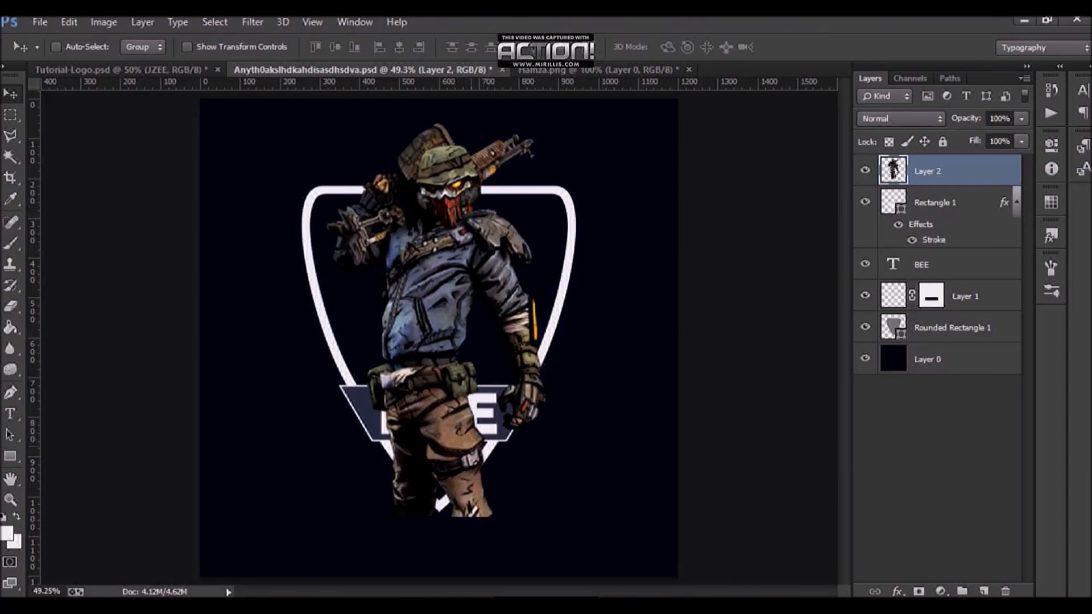
Step: Slightly narrow the banner's right side with Free Transform
{"action": "scroll", "coordinate": [433, 498], "scroll_direction": "up", "scroll_amount": 8}
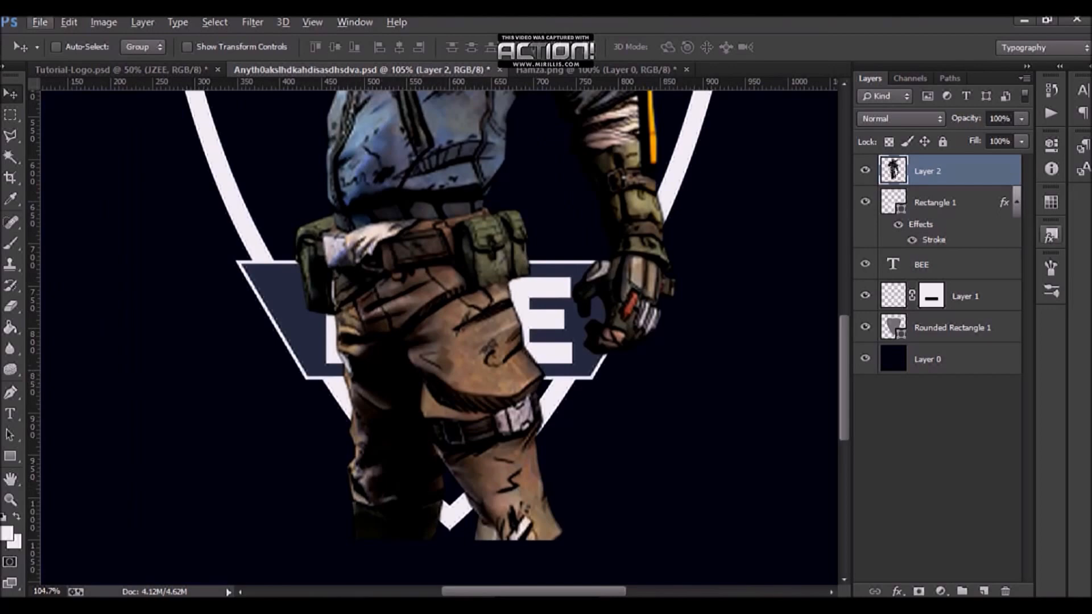
{"action": "left_click", "coordinate": [962, 203]}
{"action": "key", "text": "ctrl+t"}
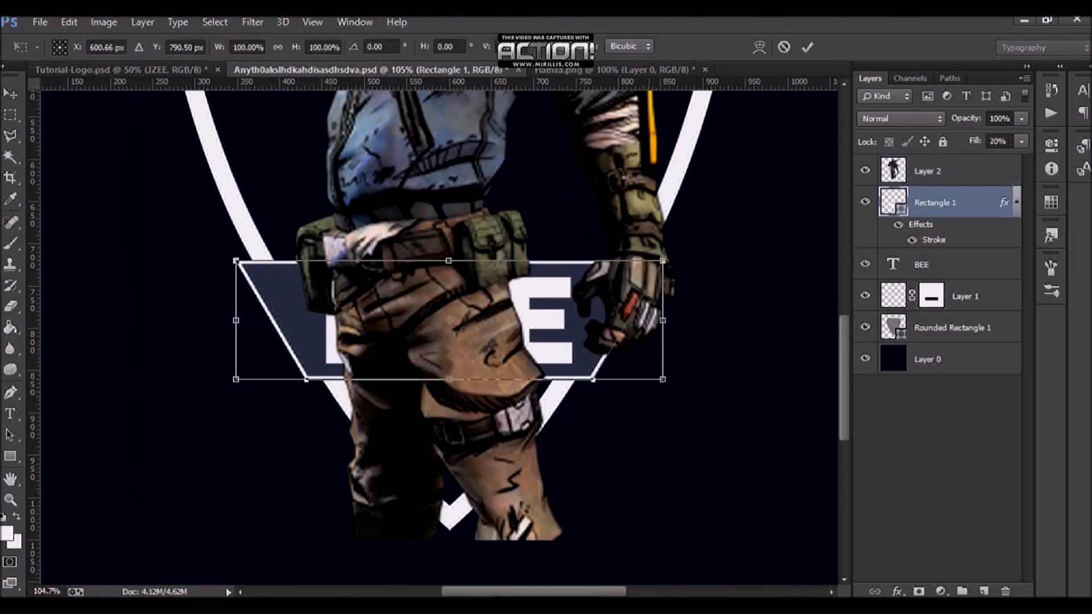
{"action": "left_click_drag", "start_coordinate": [663, 379], "coordinate": [657, 379]}
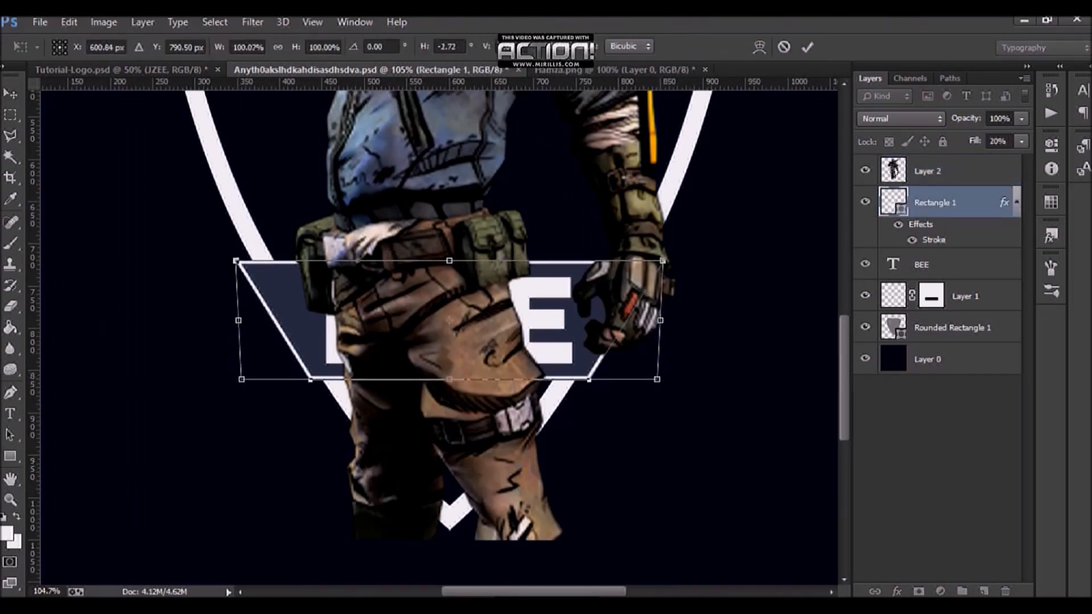
{"action": "key", "text": "Return"}
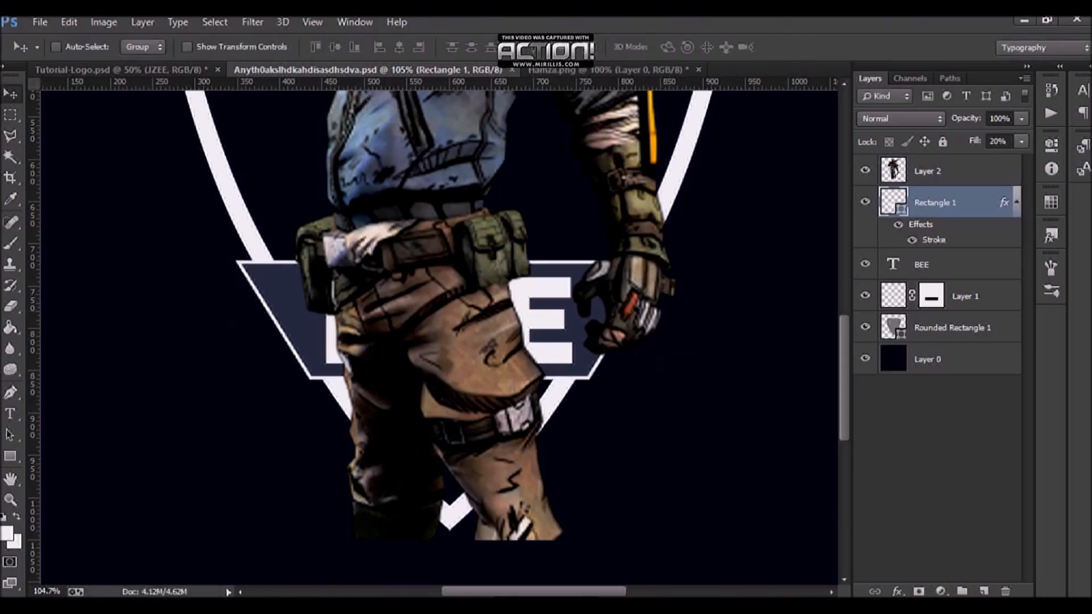
Step: Move the character layer below the BEE text and banner layers
{"action": "scroll", "coordinate": [439, 442], "scroll_direction": "down", "scroll_amount": 5}
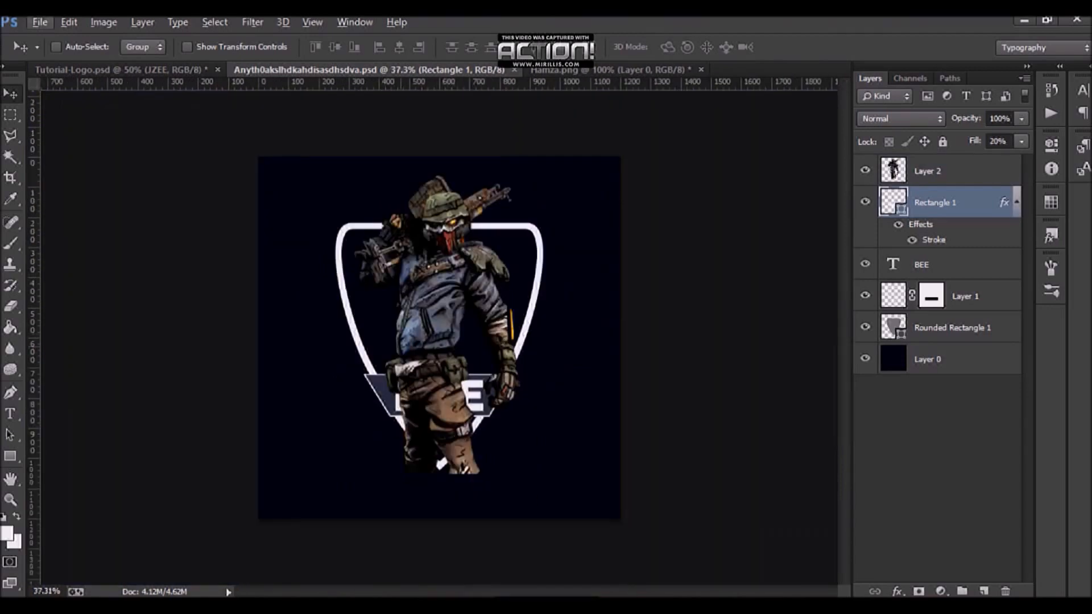
{"action": "scroll", "coordinate": [449, 443], "scroll_direction": "up", "scroll_amount": 5}
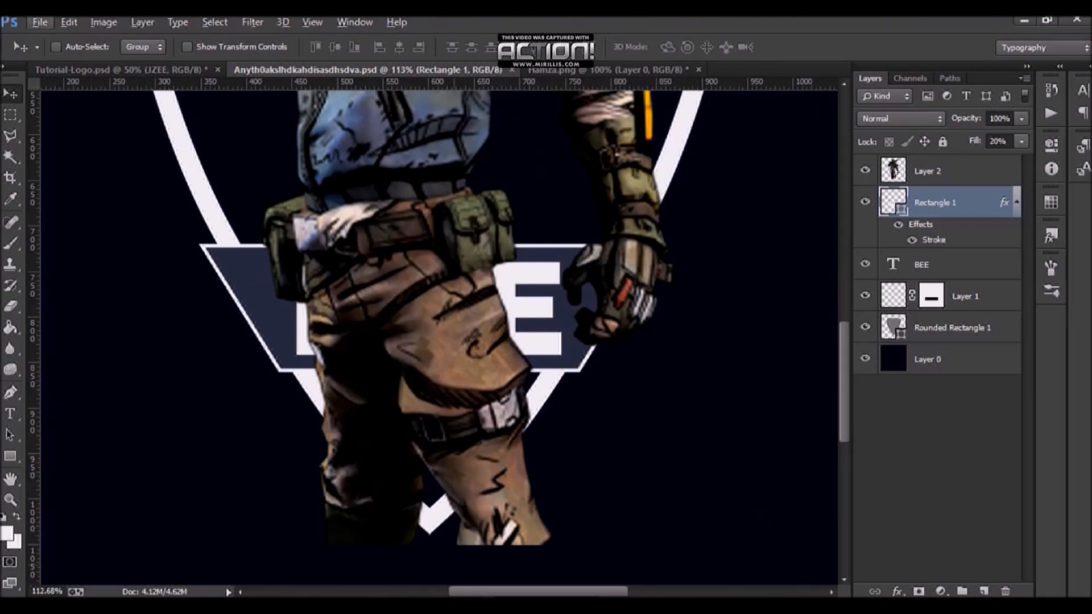
{"action": "key", "text": "alt"}
{"action": "left_click_drag", "start_coordinate": [927, 171], "coordinate": [896, 249]}
{"action": "scroll", "coordinate": [514, 307], "scroll_direction": "down", "scroll_amount": 5}
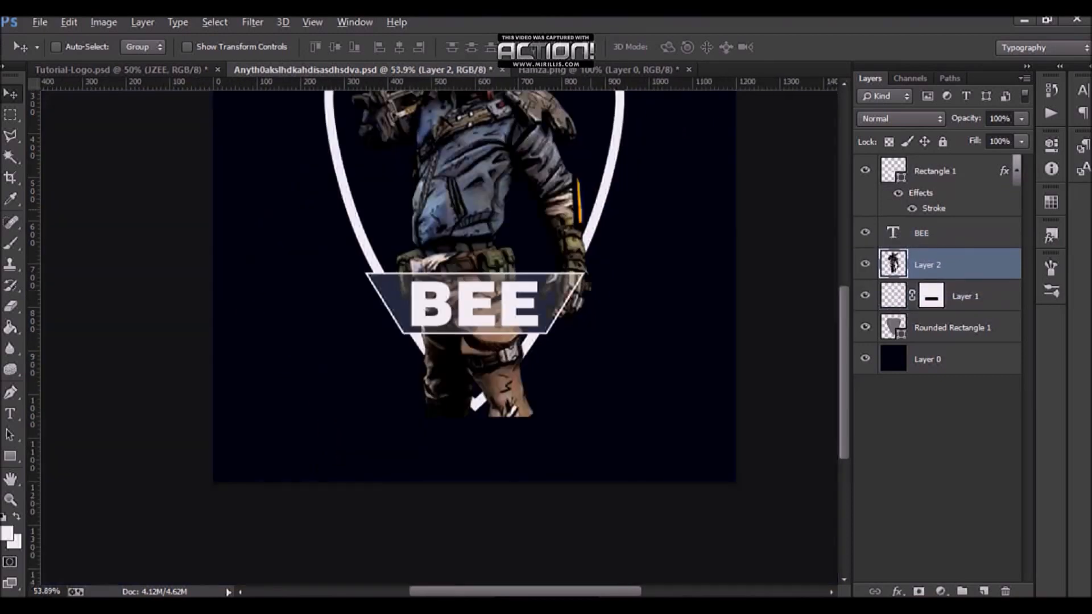
{"action": "scroll", "coordinate": [515, 307], "scroll_direction": "up", "scroll_amount": 5}
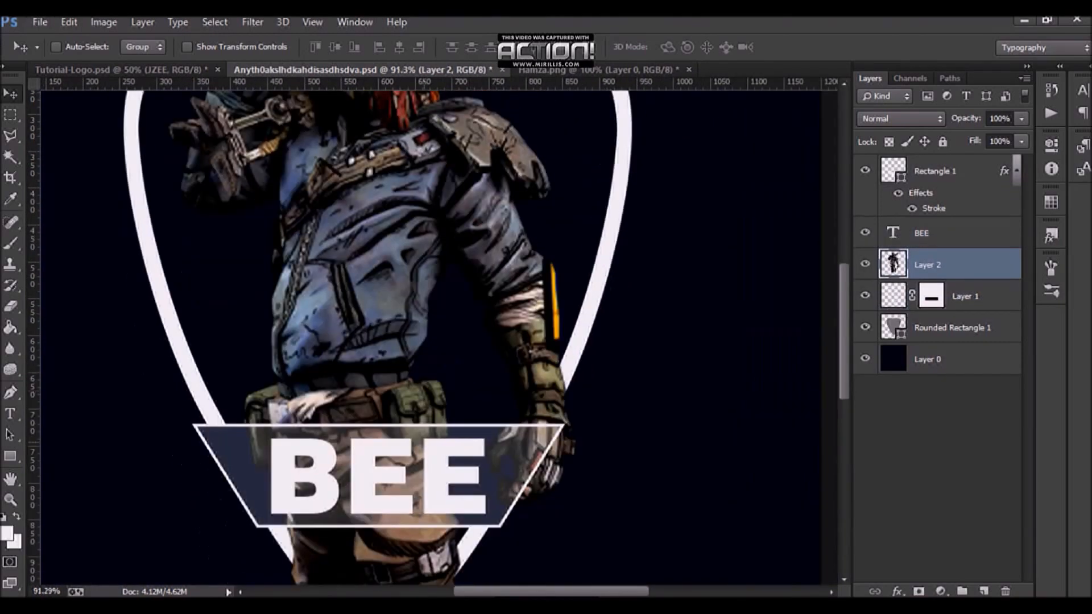
{"action": "scroll", "coordinate": [354, 398], "scroll_direction": "down", "scroll_amount": 5}
{"action": "scroll", "coordinate": [354, 399], "scroll_direction": "up", "scroll_amount": 4}
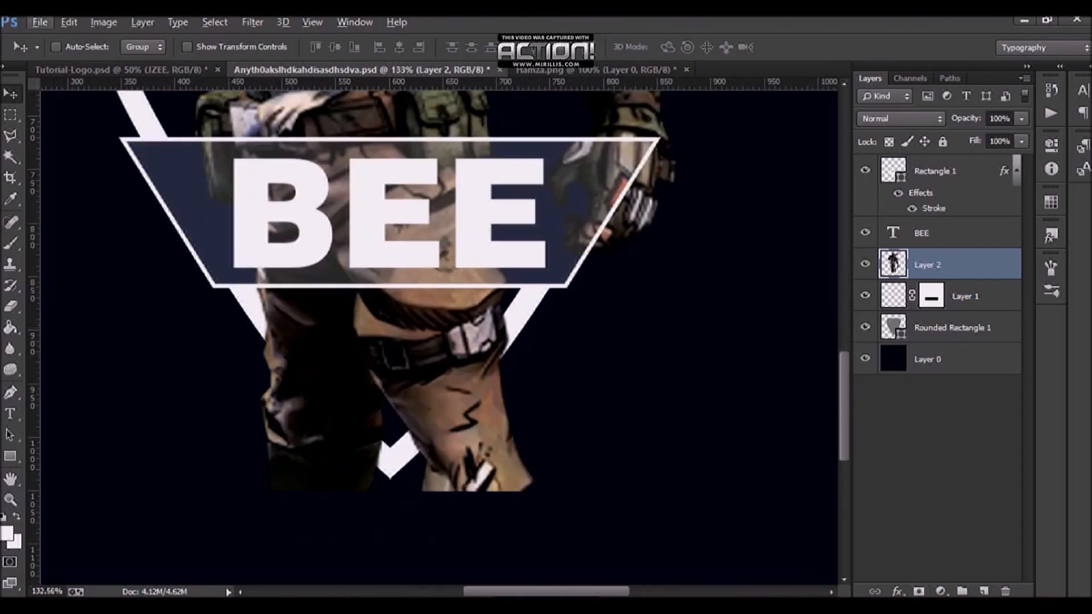
Step: Add a layer mask to the character layer and select everything outside the shield shape
{"action": "left_click", "coordinate": [918, 592]}
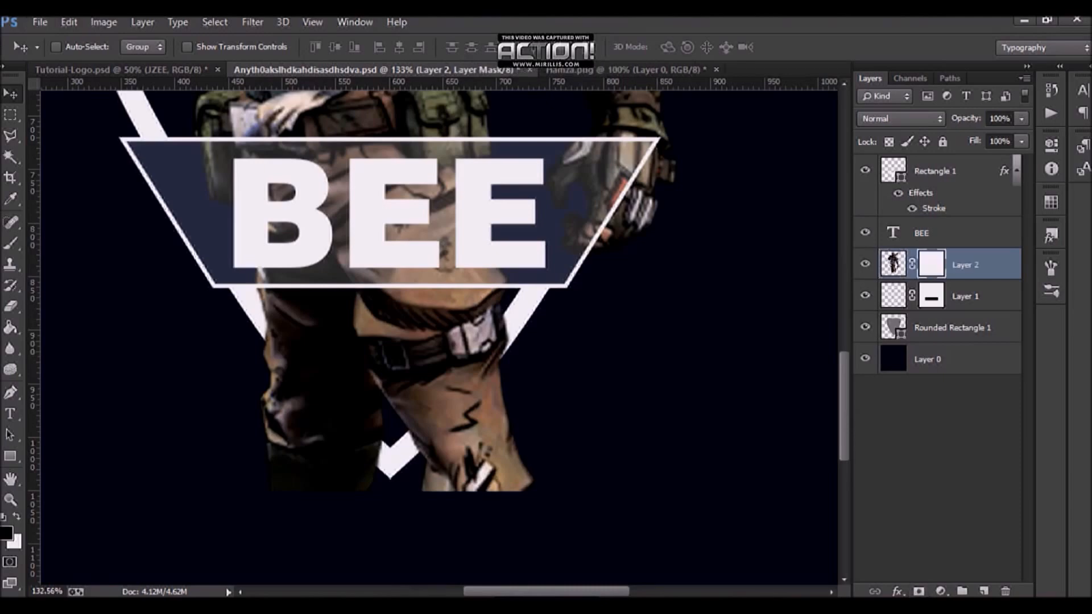
{"action": "left_click", "coordinate": [894, 328], "text": "ctrl"}
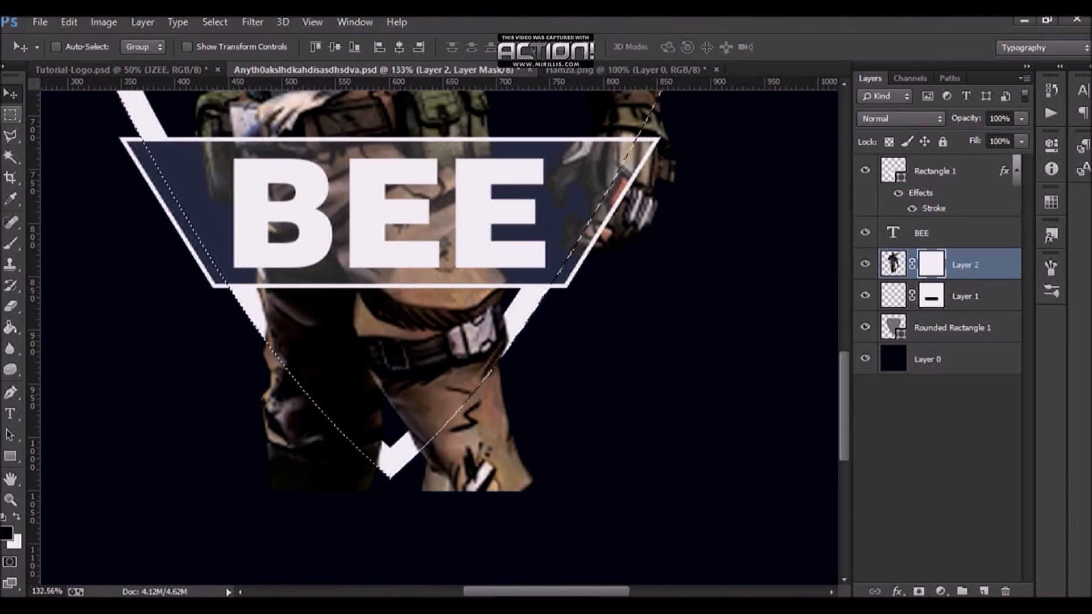
{"action": "left_click", "coordinate": [10, 114]}
{"action": "right_click", "coordinate": [301, 171]}
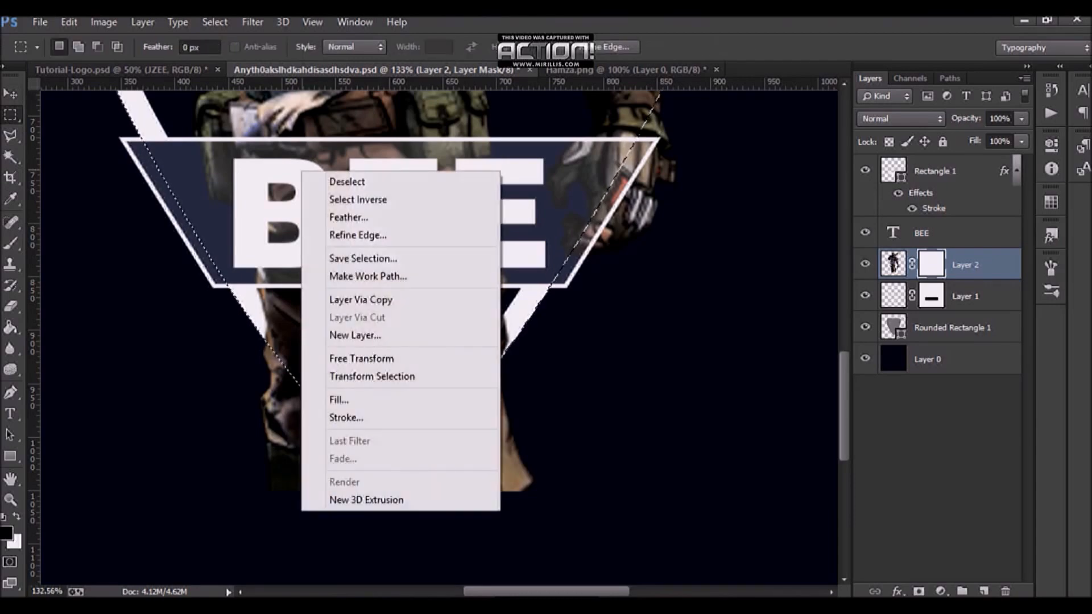
{"action": "left_click", "coordinate": [358, 199]}
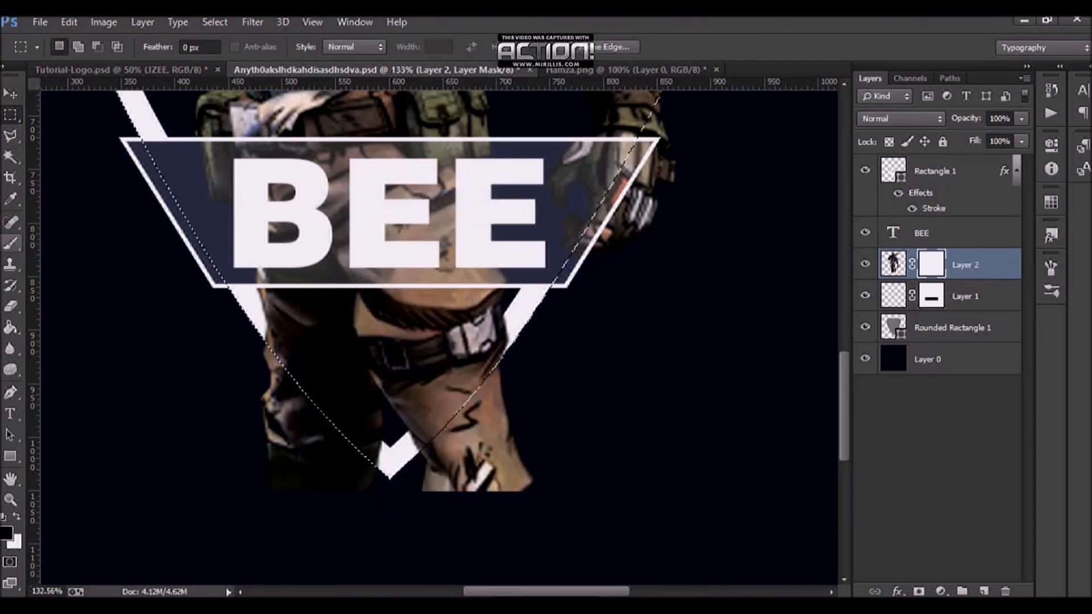
Step: Paint black on the character's mask with the Brush to hide the legs extending below the shield's point
{"action": "key", "text": "b"}
{"action": "key", "text": "ctrl+0"}
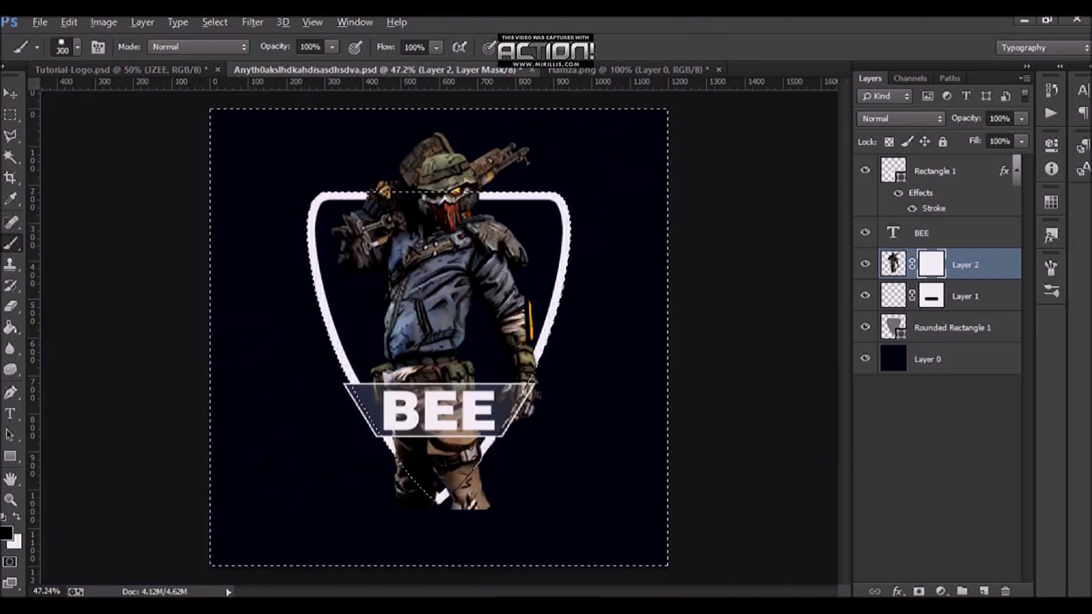
{"action": "scroll", "coordinate": [443, 495], "scroll_direction": "up", "scroll_amount": 5}
{"action": "scroll", "coordinate": [457, 488], "scroll_direction": "down", "scroll_amount": 2}
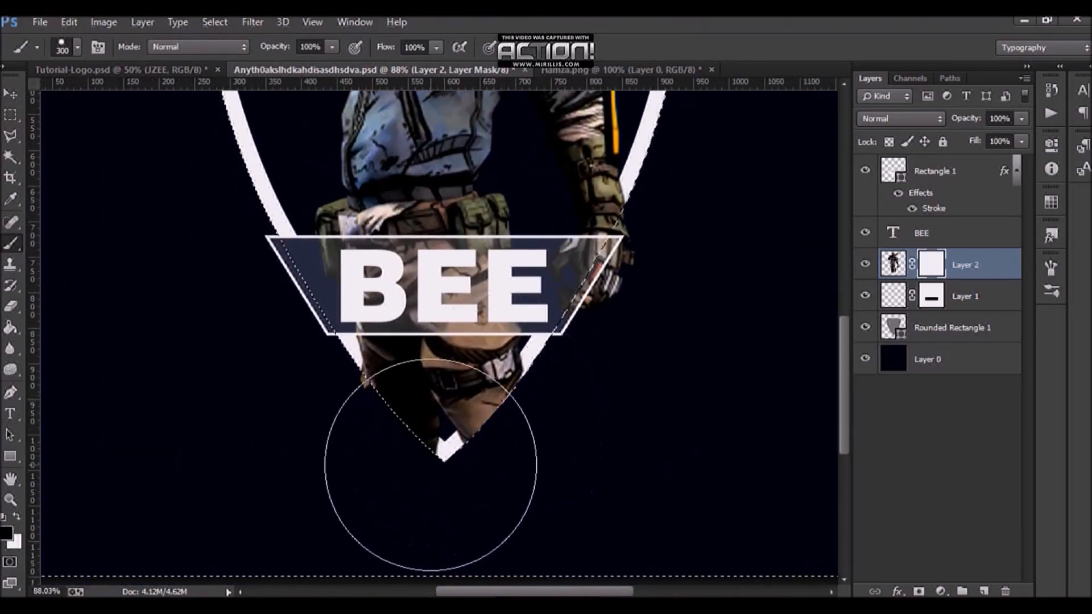
{"action": "left_click", "coordinate": [451, 463]}
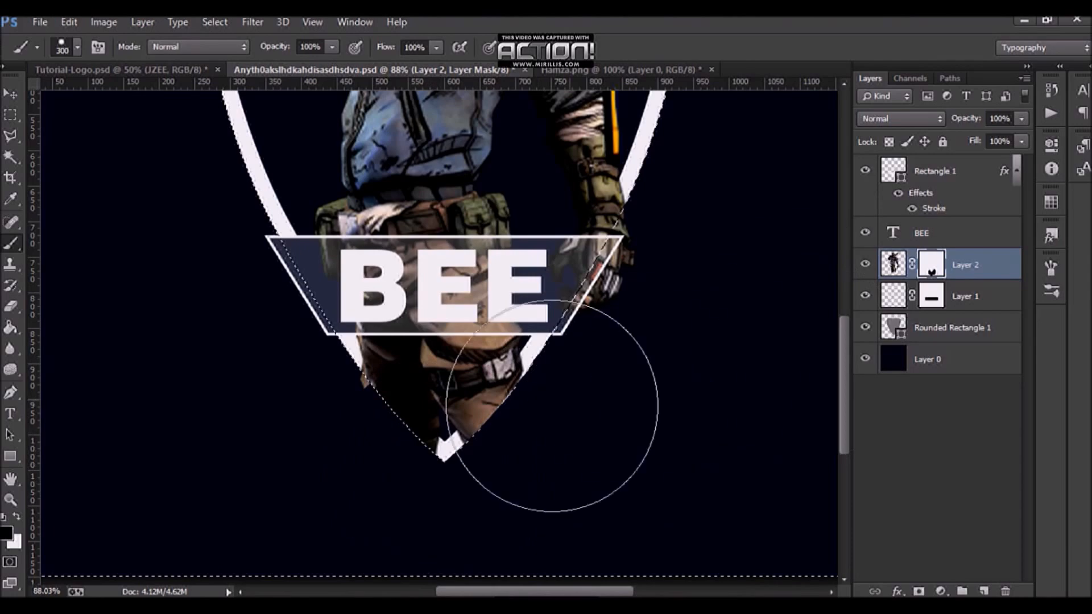
{"action": "left_click", "coordinate": [346, 366]}
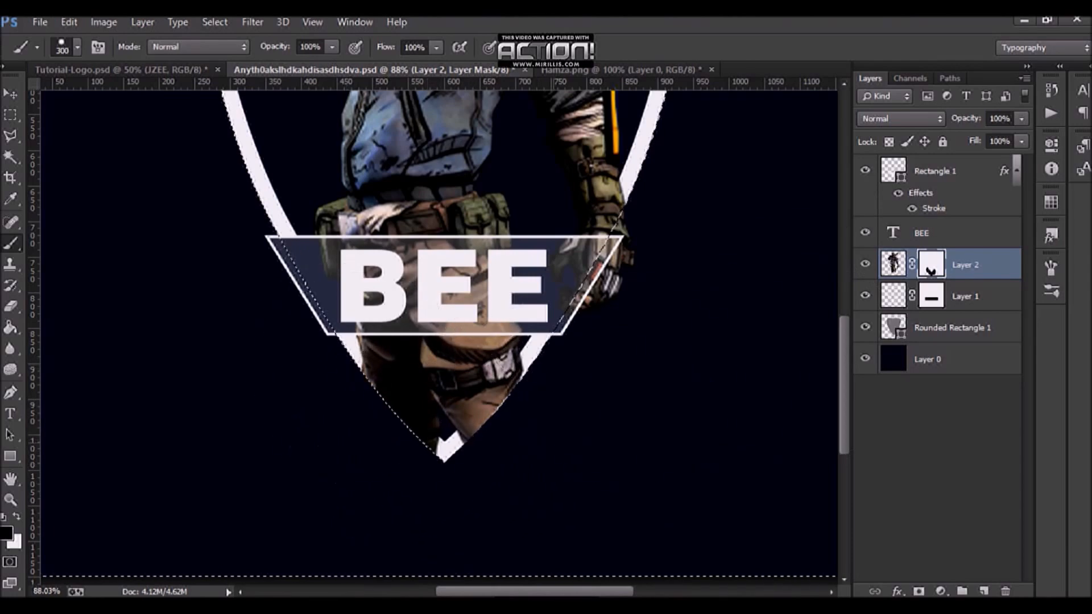
Step: Check the masked character at full view and save the document
{"action": "key", "text": "ctrl+0"}
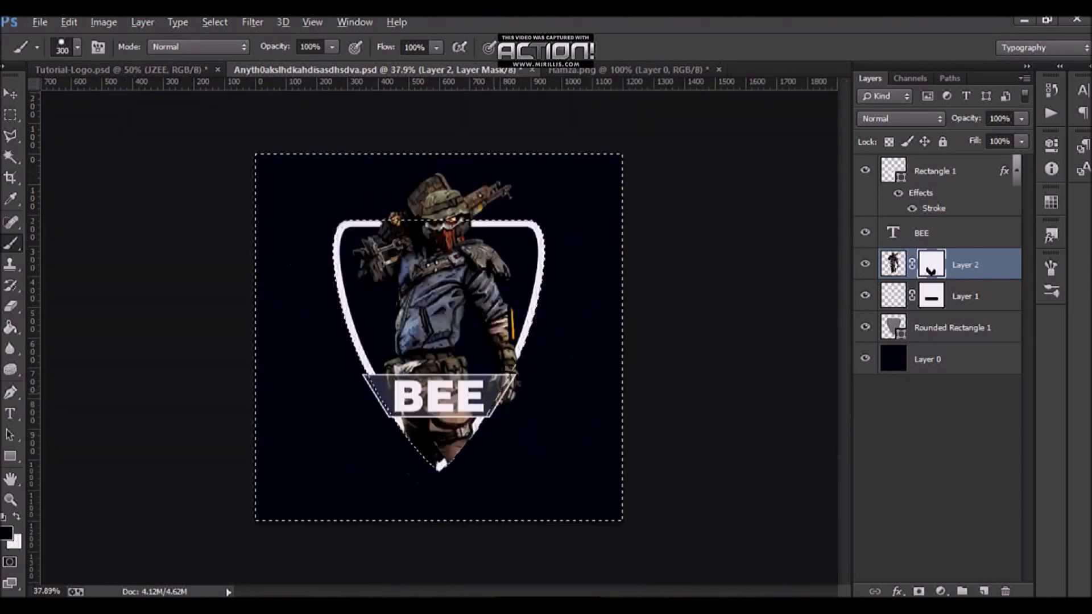
{"action": "scroll", "coordinate": [432, 511], "scroll_direction": "up", "scroll_amount": 3, "text": "alt"}
{"action": "scroll", "coordinate": [426, 511], "scroll_direction": "down", "scroll_amount": 2}
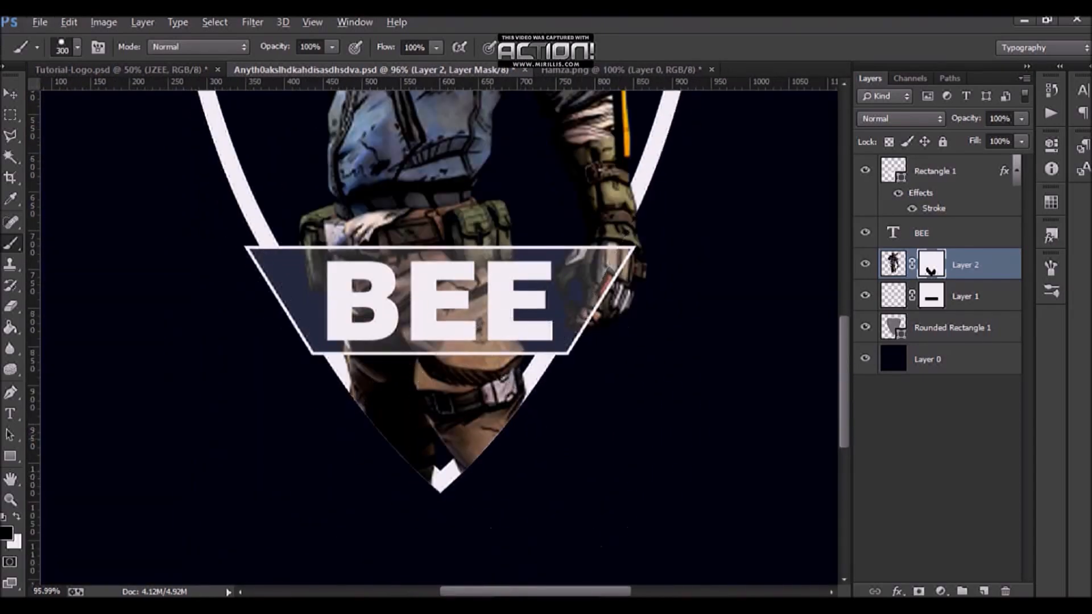
{"action": "scroll", "coordinate": [500, 429], "scroll_direction": "up", "scroll_amount": 1, "text": "alt"}
{"action": "scroll", "coordinate": [509, 423], "scroll_direction": "up", "scroll_amount": 2, "text": "alt"}
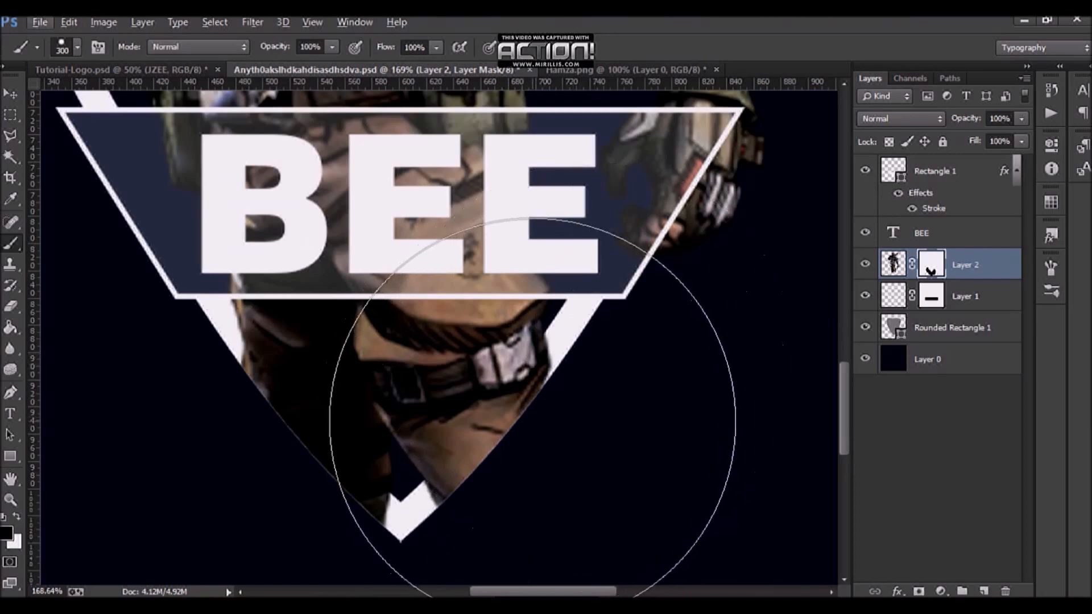
{"action": "key", "text": "ctrl+s"}
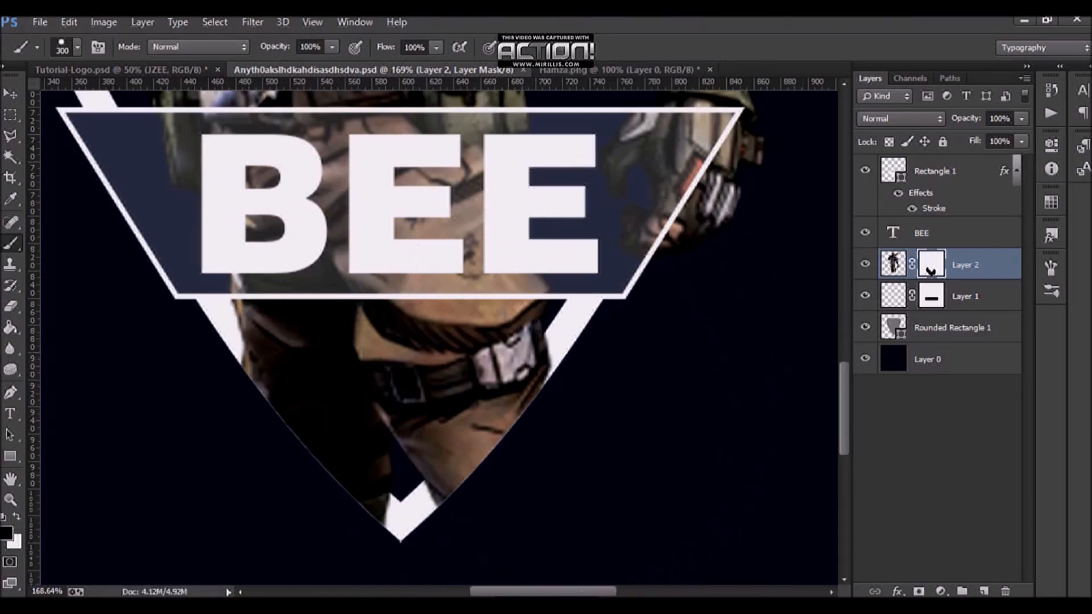
{"action": "left_click", "coordinate": [893, 296], "text": "ctrl"}
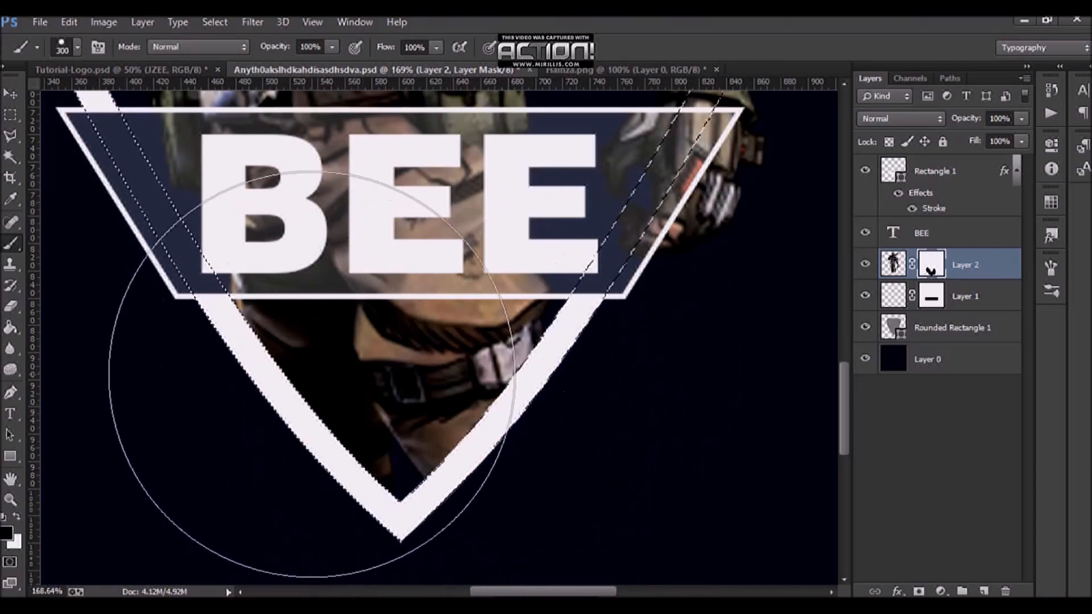
{"action": "scroll", "coordinate": [290, 438], "scroll_direction": "down", "scroll_amount": 5, "text": "alt"}
{"action": "scroll", "coordinate": [276, 343], "scroll_direction": "up", "scroll_amount": 4, "text": "alt"}
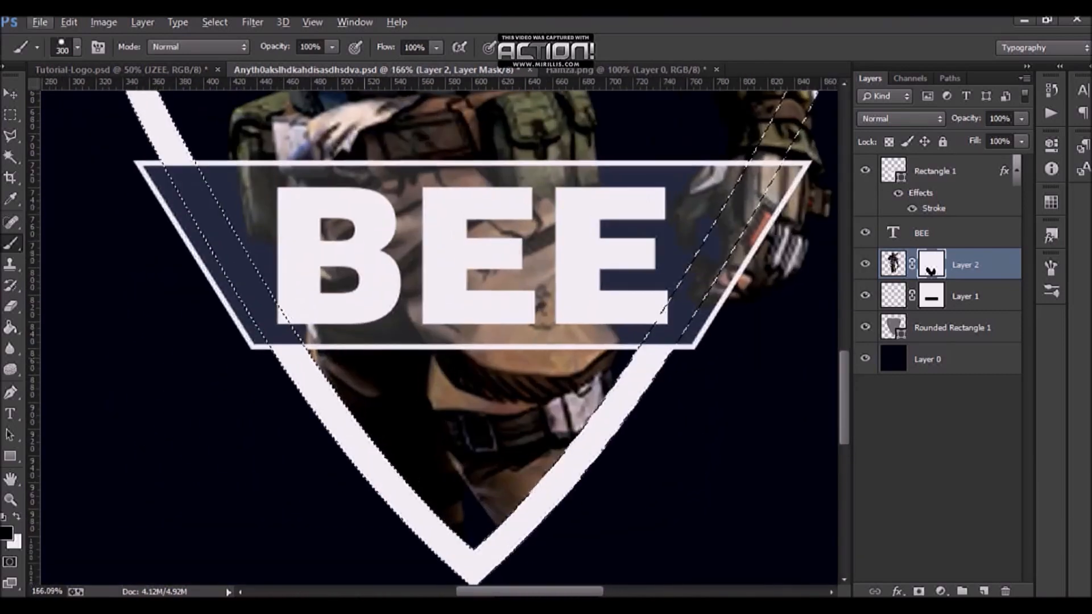
{"action": "key", "text": "ctrl+d"}
{"action": "scroll", "coordinate": [302, 415], "scroll_direction": "down", "scroll_amount": 7, "text": "alt"}
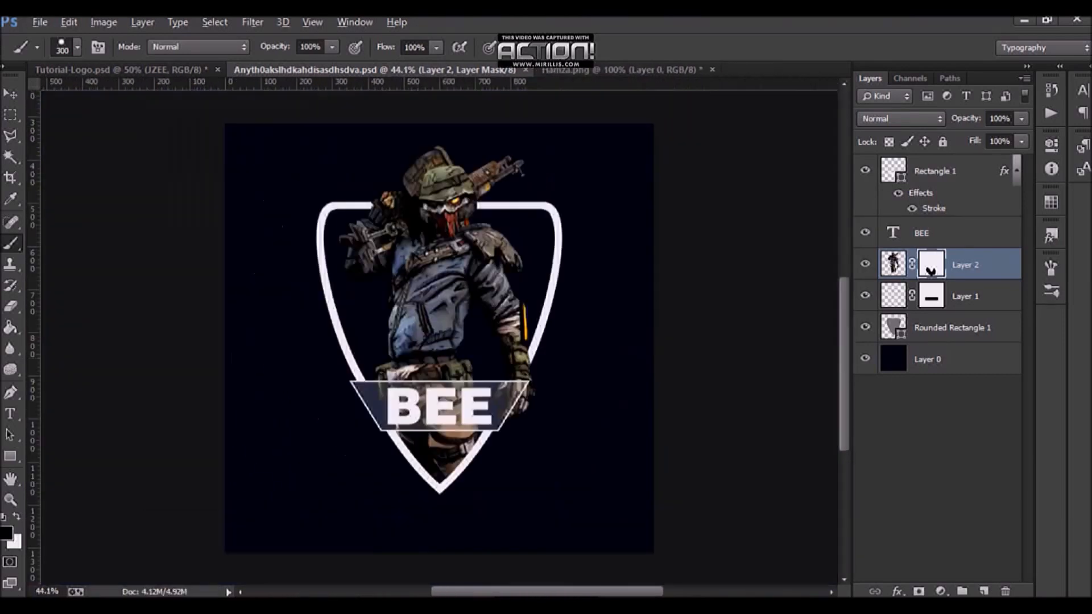
{"action": "scroll", "coordinate": [446, 358], "scroll_direction": "up", "scroll_amount": 3, "text": "alt"}
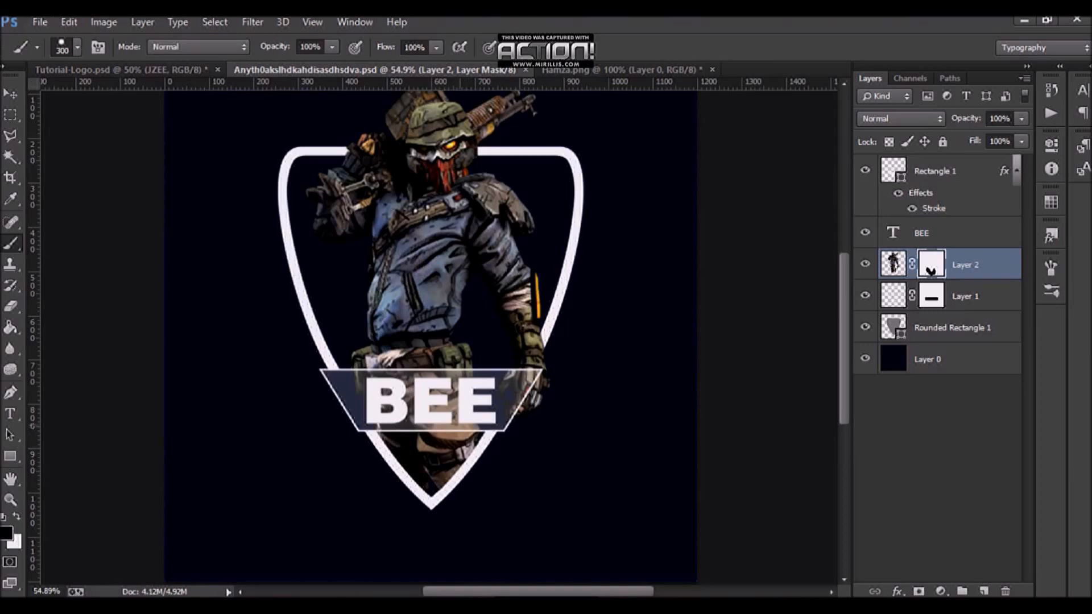
{"action": "scroll", "coordinate": [520, 558], "scroll_direction": "down", "scroll_amount": 1}
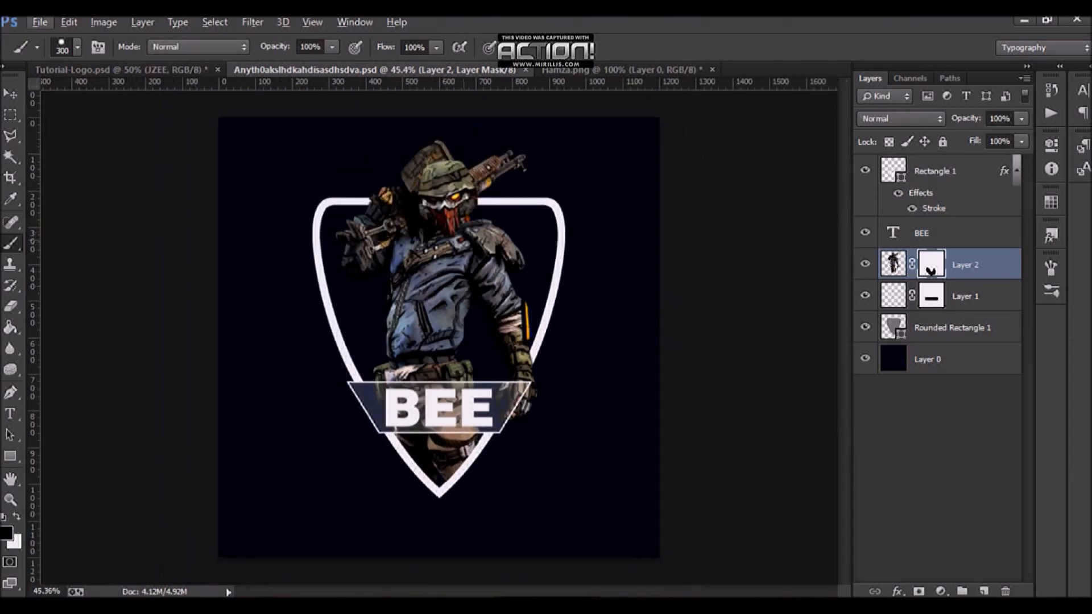
Step: Select the shield, banner, text and character layers together and nudge them down by 30 pixels
{"action": "left_click", "coordinate": [953, 171]}
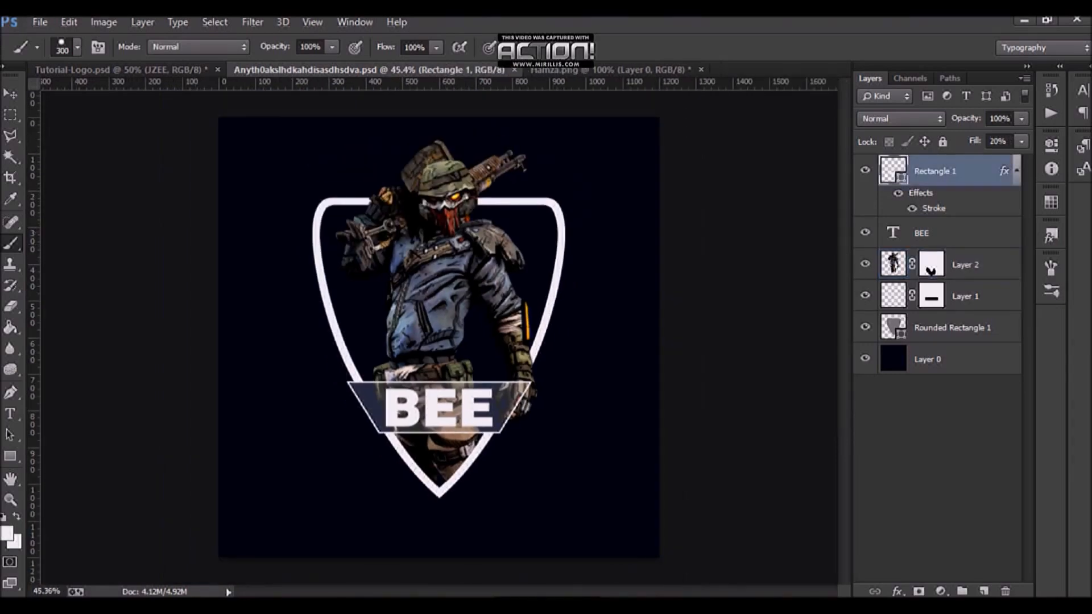
{"action": "left_click", "coordinate": [955, 328], "text": "shift"}
{"action": "key", "text": "v"}
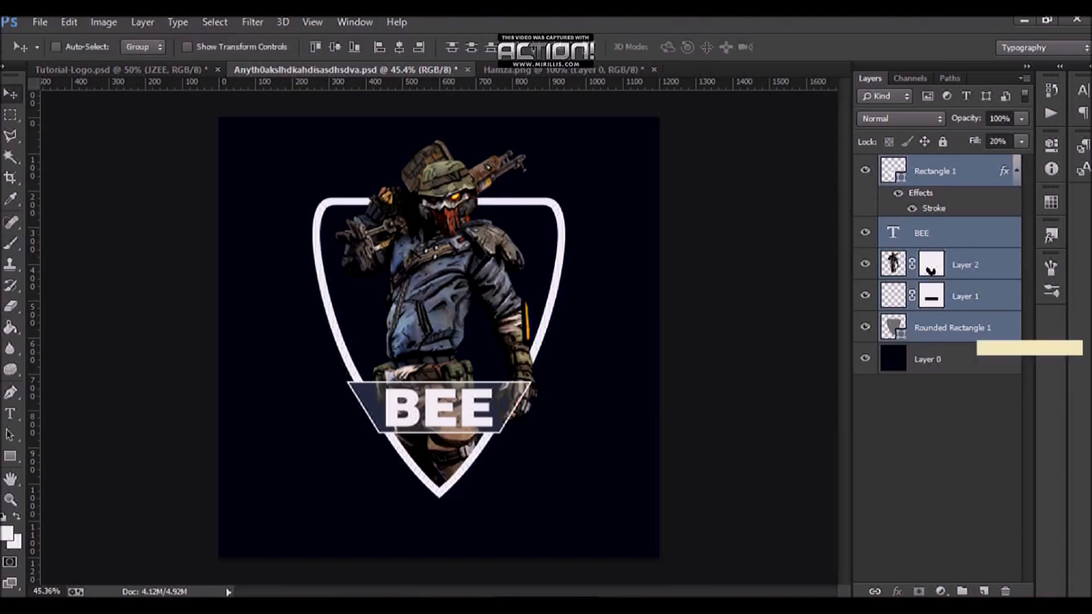
{"action": "key", "text": "shift+Down"}
{"action": "key", "text": "shift+Down"}
{"action": "key", "text": "shift+Down"}
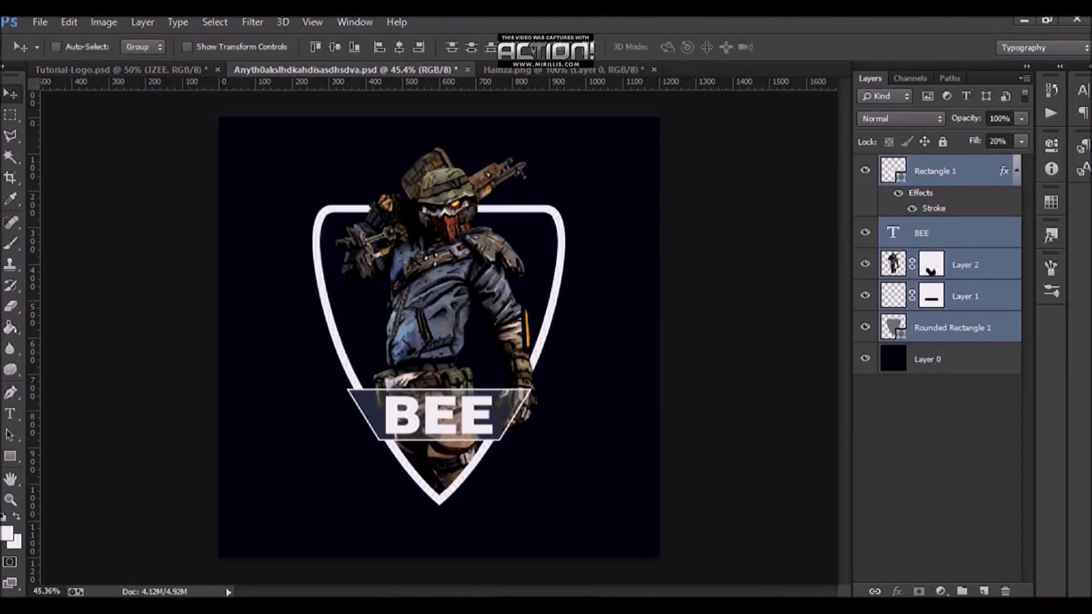
Step: Collapse the banner's effects list, save the document, and compare it with the Tutorial-Logo reference
{"action": "left_click", "coordinate": [1017, 171]}
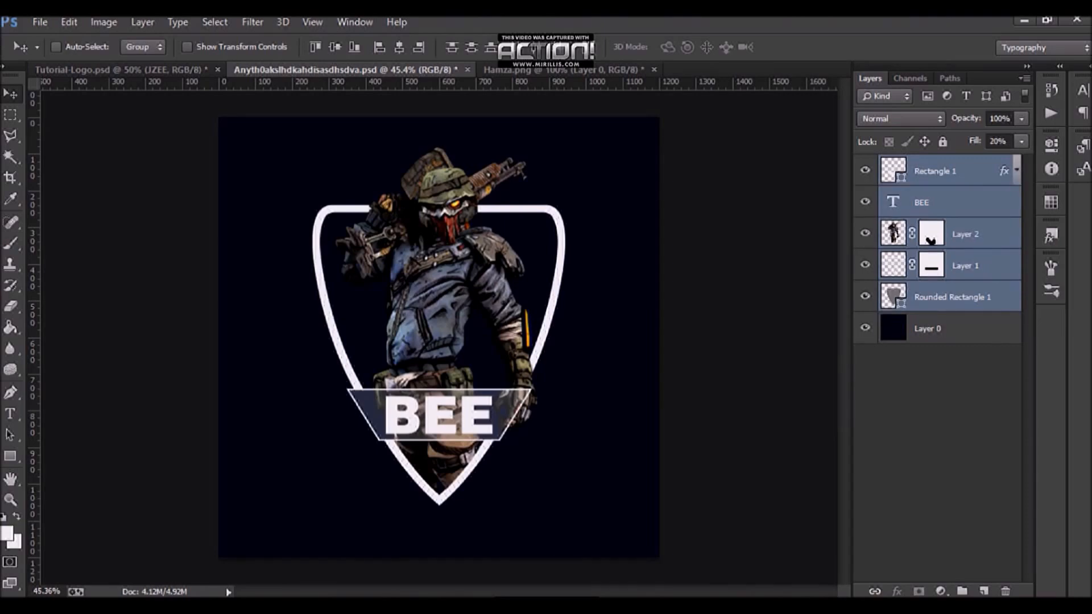
{"action": "left_click", "coordinate": [952, 297]}
{"action": "key", "text": "ctrl+s"}
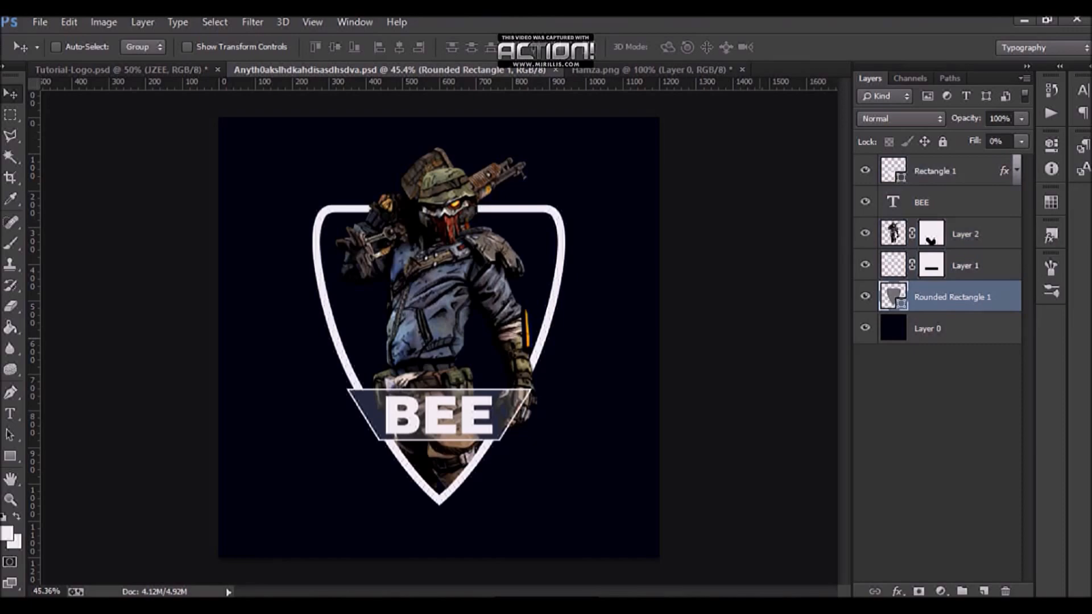
{"action": "scroll", "coordinate": [477, 390], "scroll_direction": "up", "scroll_amount": 3}
{"action": "left_click", "coordinate": [121, 70]}
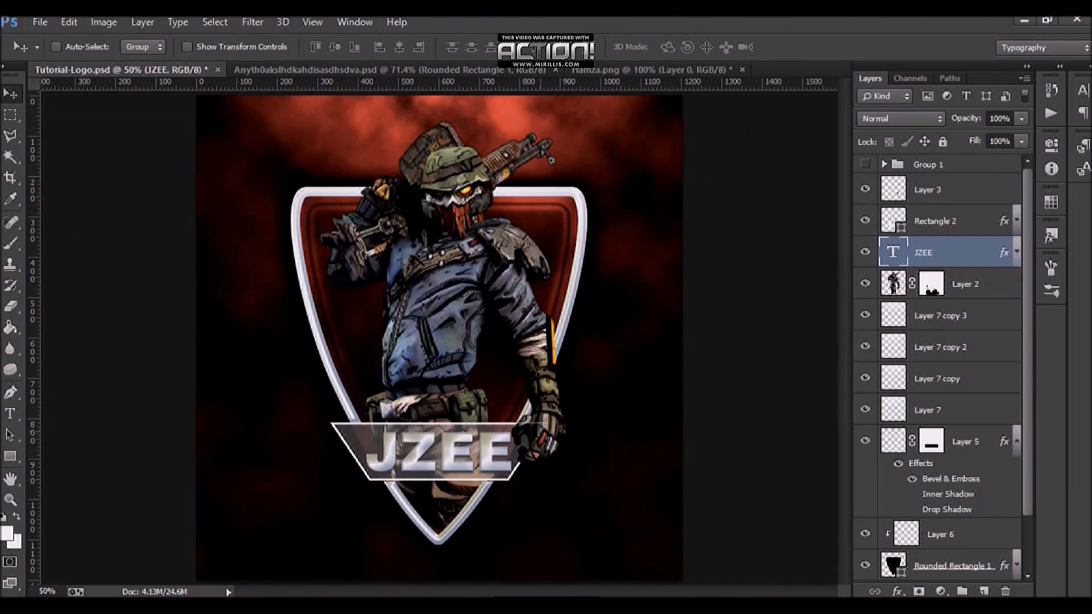
{"action": "left_click", "coordinate": [390, 70]}
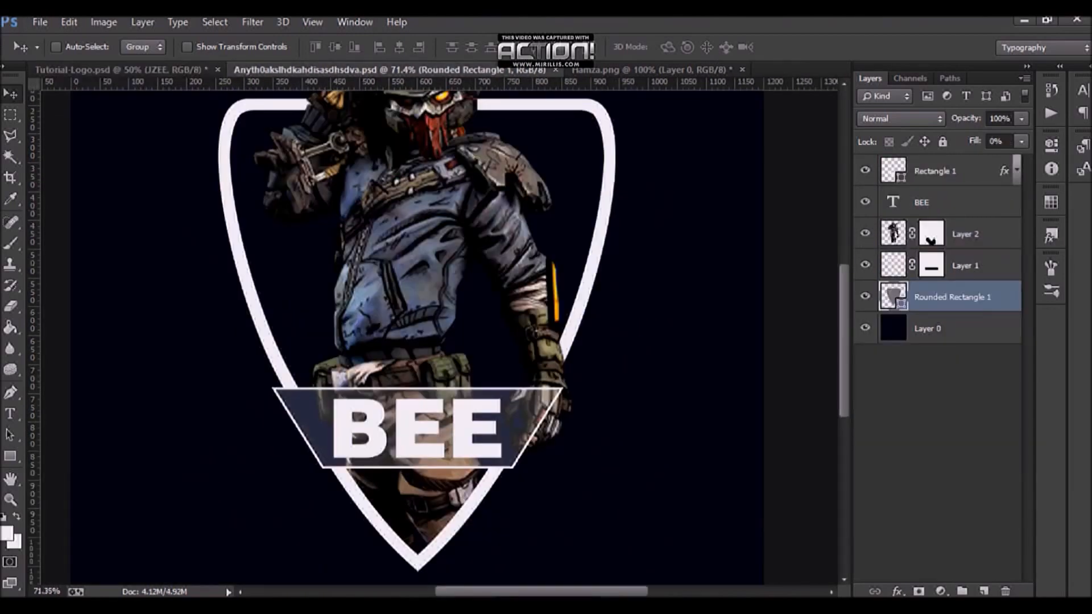
Step: Duplicate the character layer and place the copy above all other layers
{"action": "left_click", "coordinate": [965, 233]}
{"action": "left_click_drag", "start_coordinate": [965, 233], "coordinate": [966, 186]}
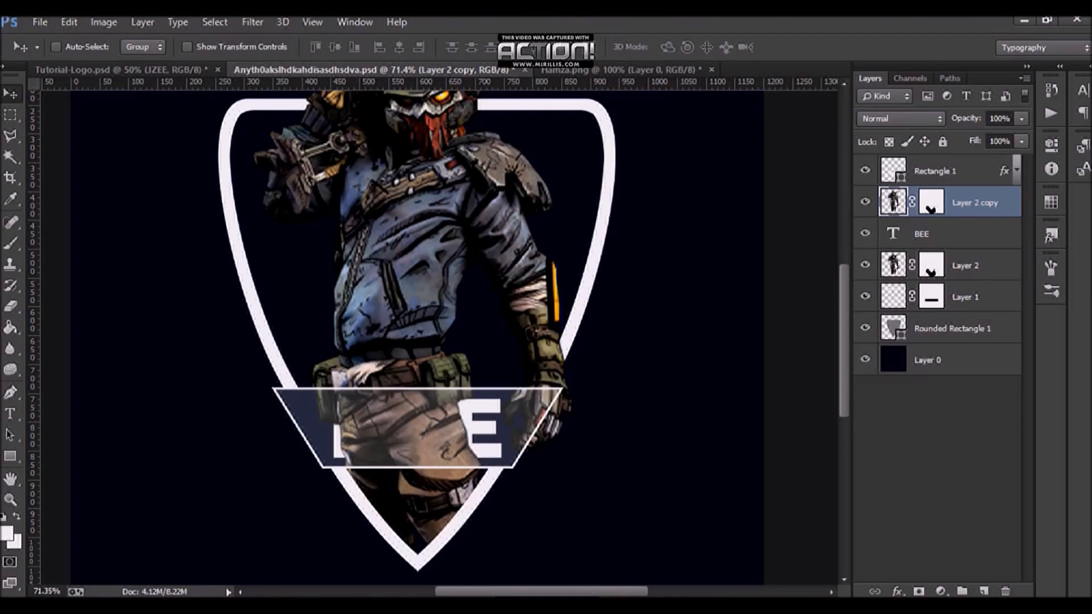
{"action": "key", "text": "ctrl+z"}
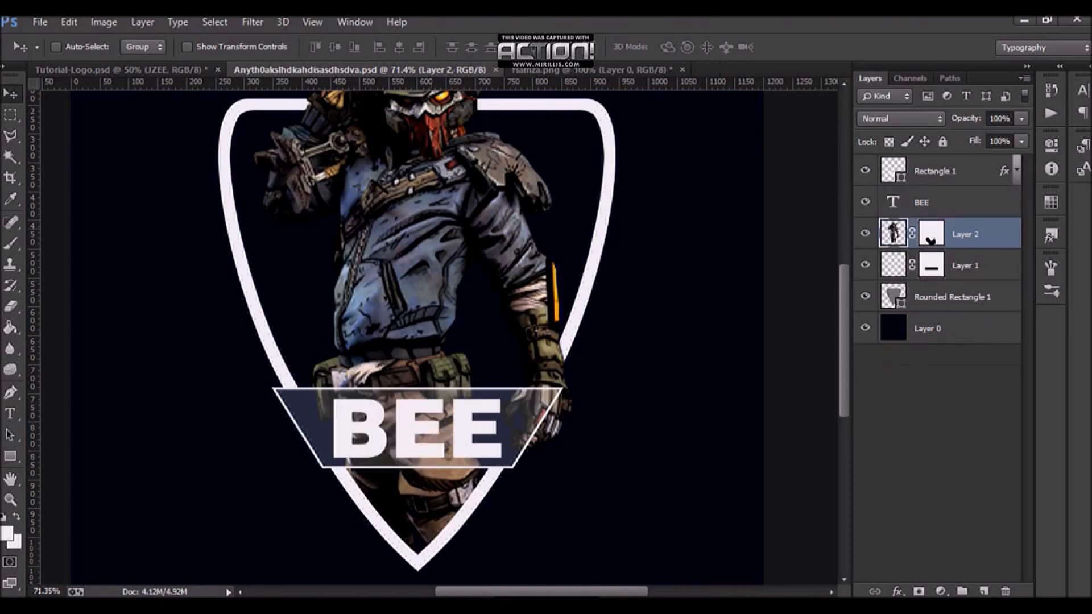
{"action": "left_click_drag", "start_coordinate": [966, 233], "coordinate": [965, 170]}
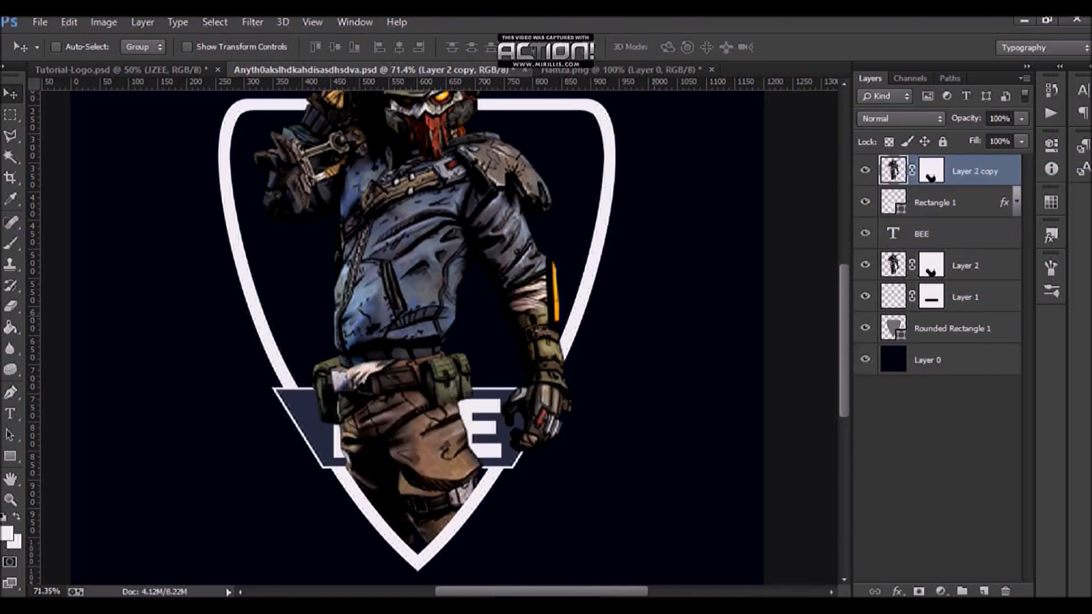
Step: Paint on the character copy's mask so the upper body overlaps the shield while the BEE banner stays in front of the legs
{"action": "left_click", "coordinate": [10, 243]}
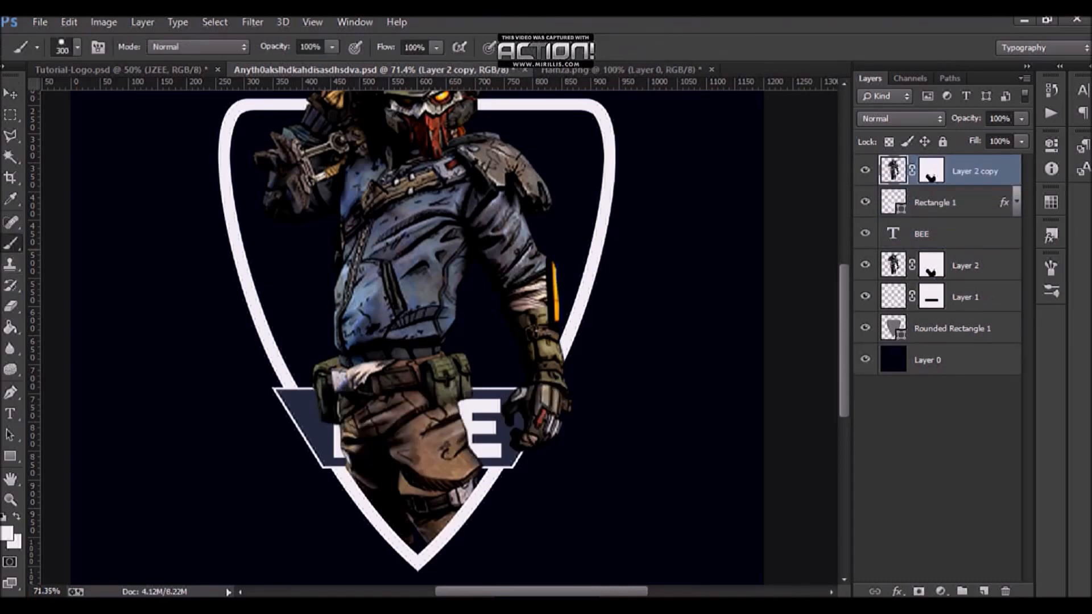
{"action": "left_click", "coordinate": [931, 170]}
{"action": "scroll", "coordinate": [460, 387], "scroll_direction": "down", "scroll_amount": 5}
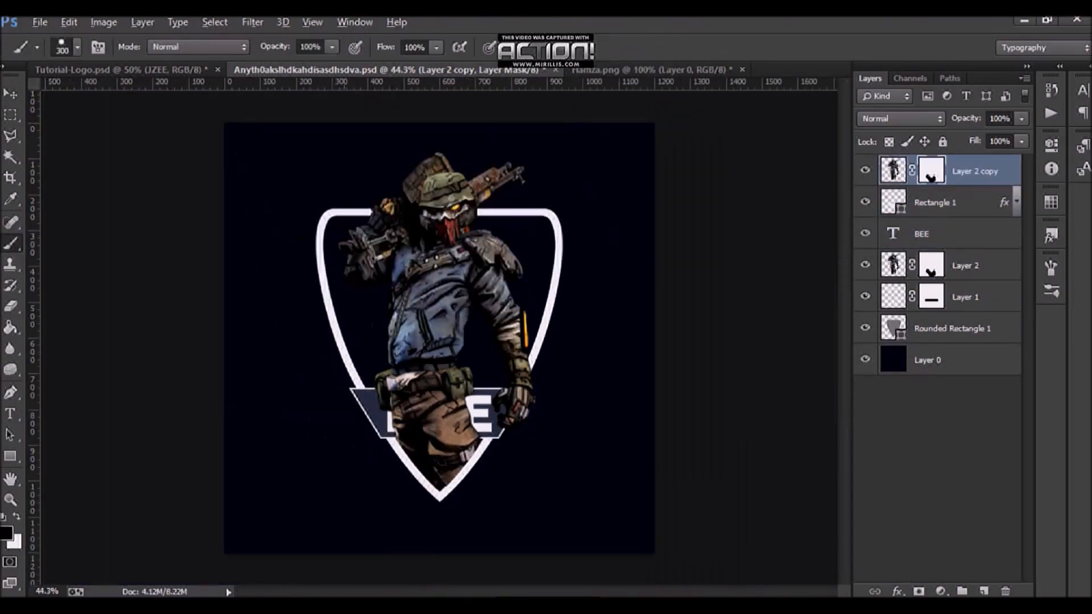
{"action": "left_click_drag", "start_coordinate": [406, 407], "coordinate": [426, 427]}
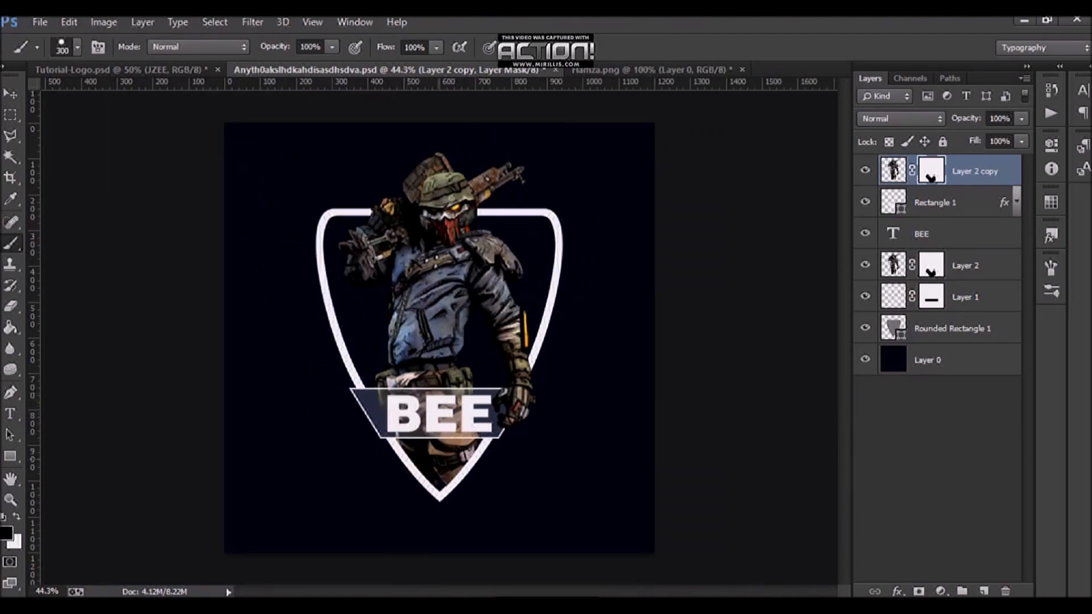
{"action": "mouse_move", "coordinate": [489, 227]}
{"action": "left_mouse_down"}
{"action": "mouse_move", "coordinate": [584, 266]}
{"action": "mouse_move", "coordinate": [529, 318]}
{"action": "mouse_move", "coordinate": [500, 376]}
{"action": "left_mouse_up"}
{"action": "scroll", "coordinate": [508, 432], "scroll_direction": "up", "scroll_amount": 5}
{"action": "key", "text": "ctrl+z"}
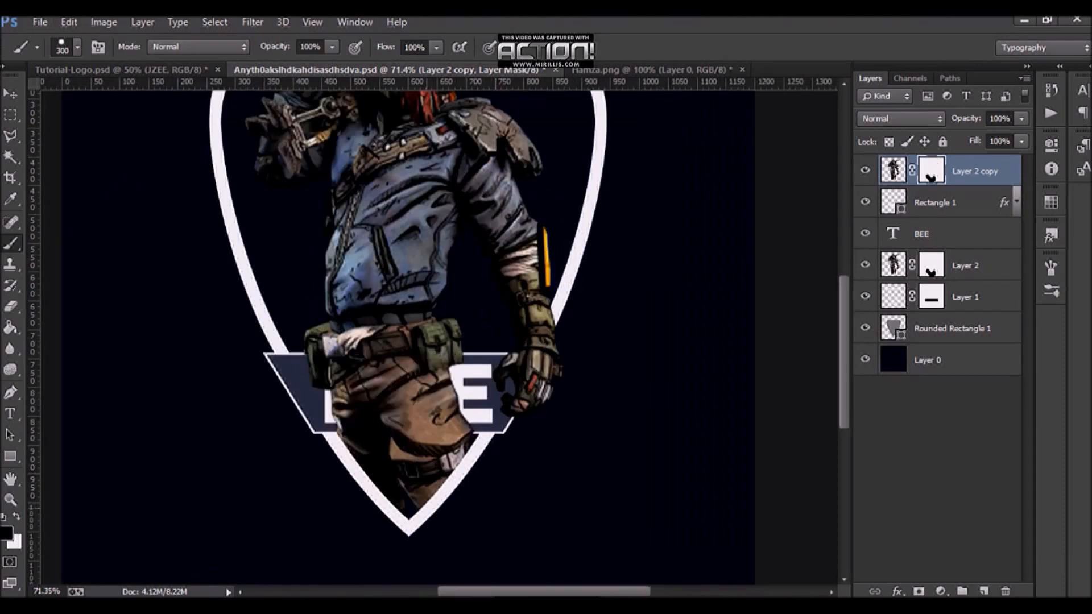
{"action": "key", "text": "ctrl+z"}
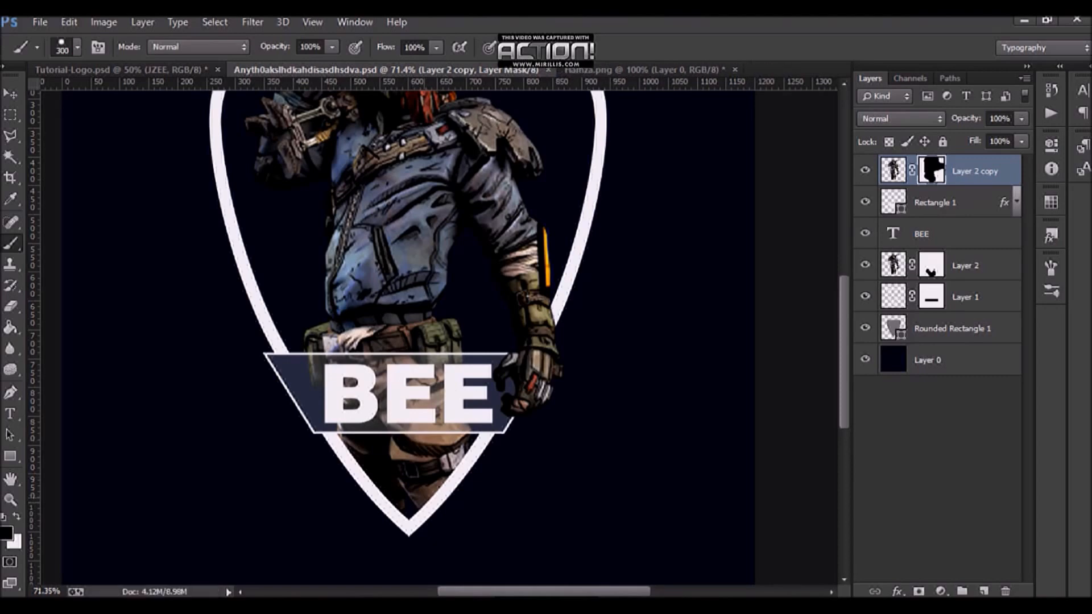
{"action": "scroll", "coordinate": [518, 444], "scroll_direction": "down", "scroll_amount": 5}
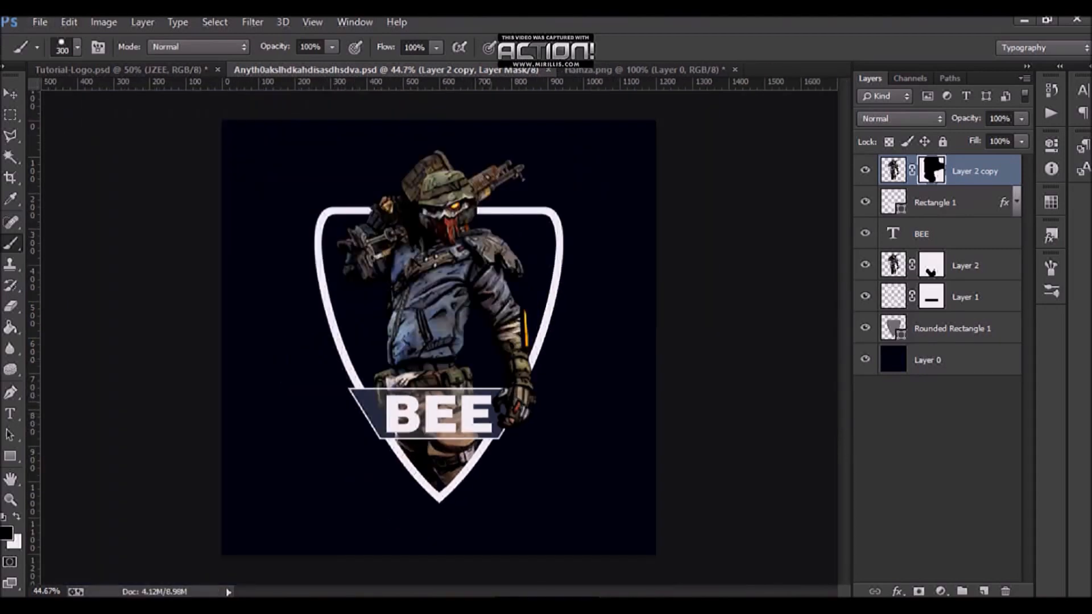
{"action": "scroll", "coordinate": [455, 415], "scroll_direction": "up", "scroll_amount": 3}
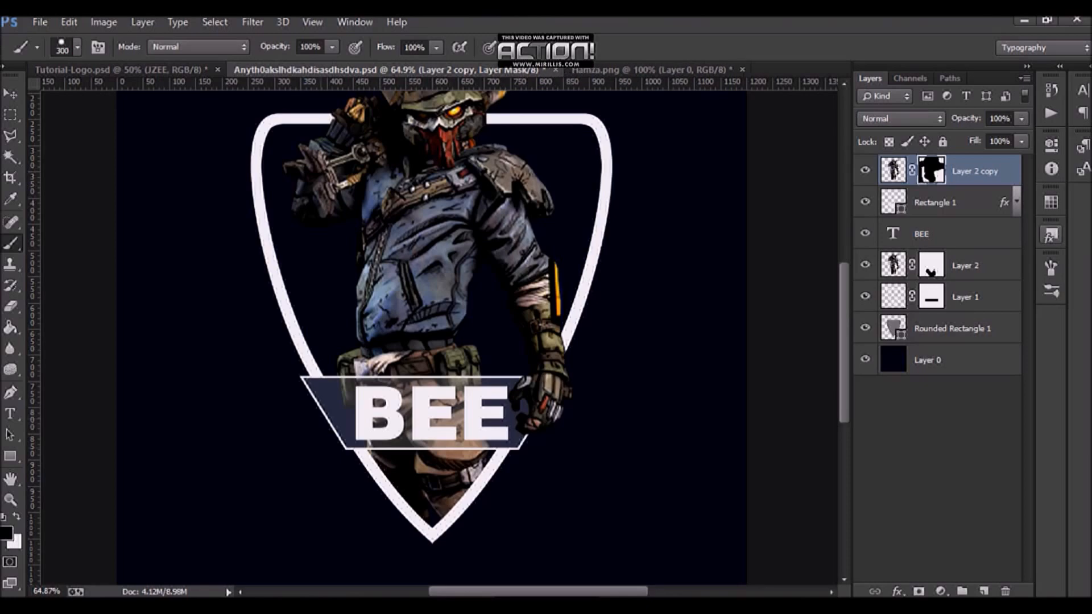
{"action": "scroll", "coordinate": [446, 371], "scroll_direction": "down", "scroll_amount": 4}
{"action": "scroll", "coordinate": [437, 350], "scroll_direction": "up", "scroll_amount": 3}
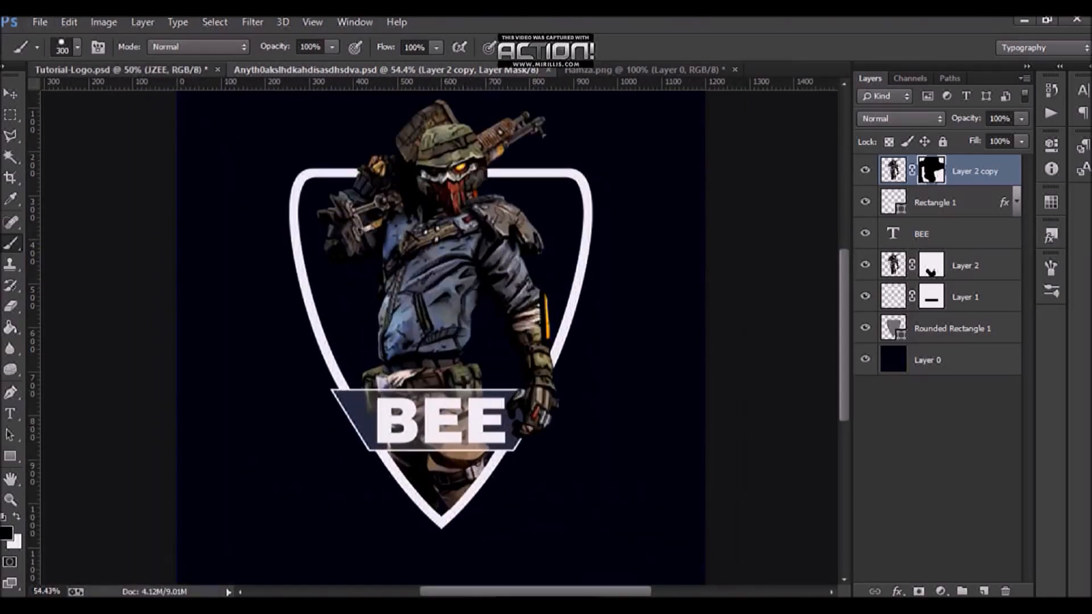
Step: Compare the working design with the Tutorial-Logo reference, switching between the two documents
{"action": "left_click", "coordinate": [121, 70]}
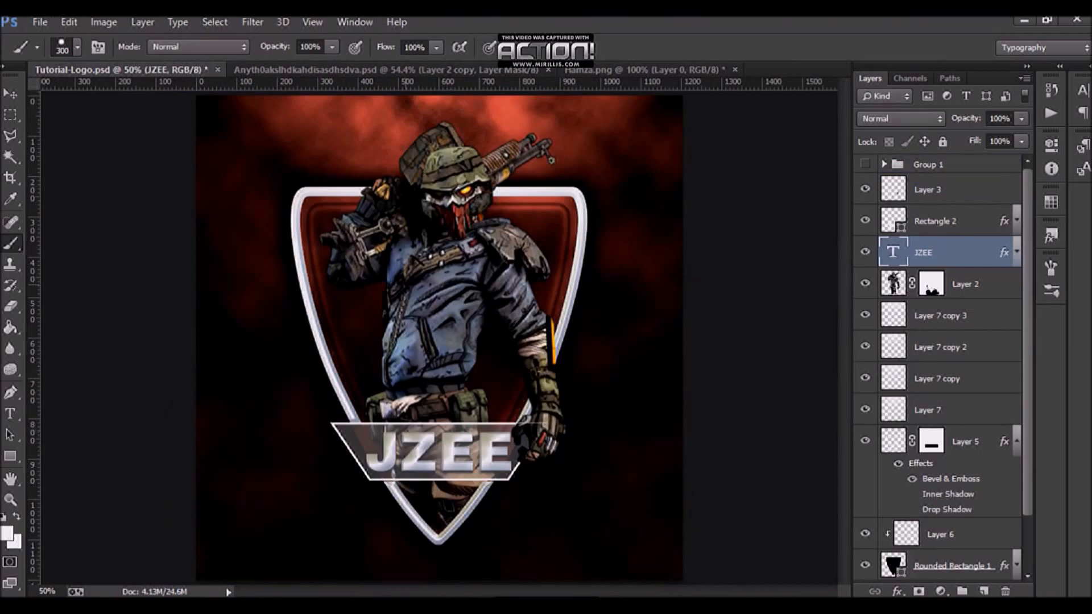
{"action": "left_click", "coordinate": [387, 70]}
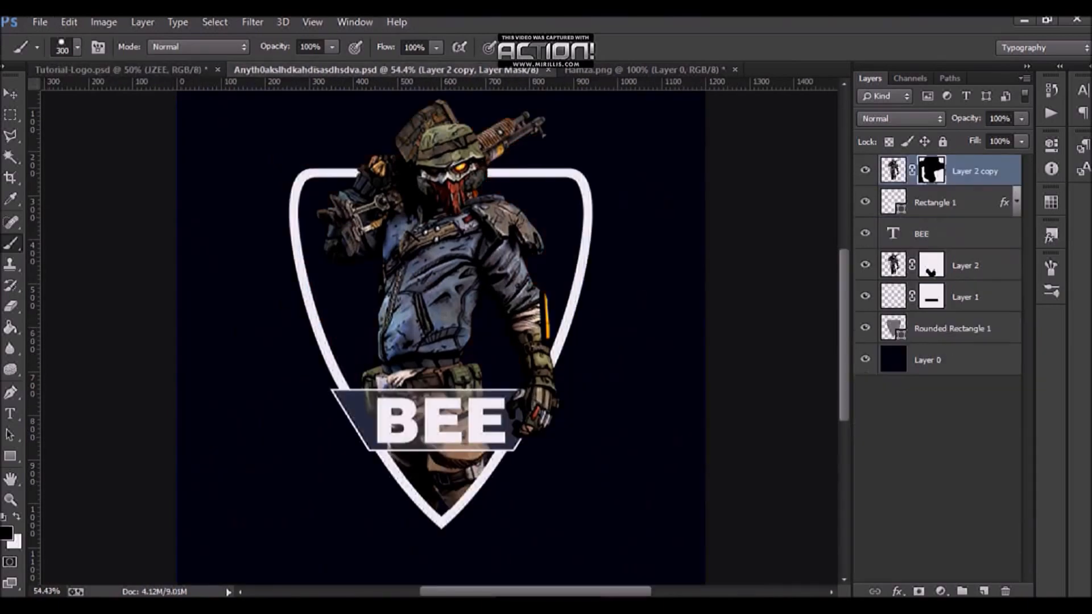
{"action": "left_click", "coordinate": [950, 360]}
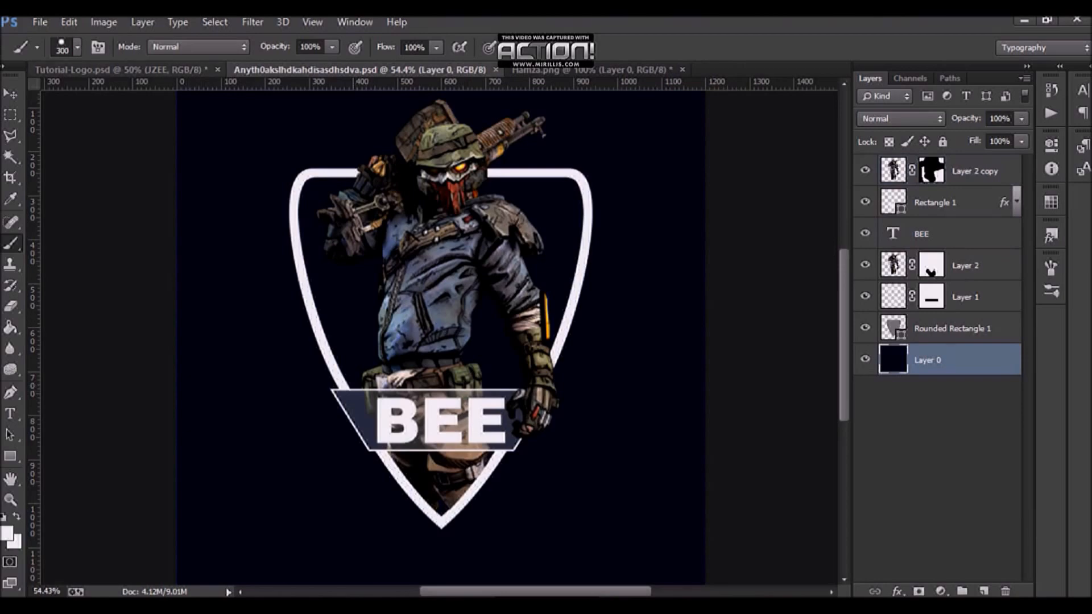
{"action": "left_click", "coordinate": [119, 69]}
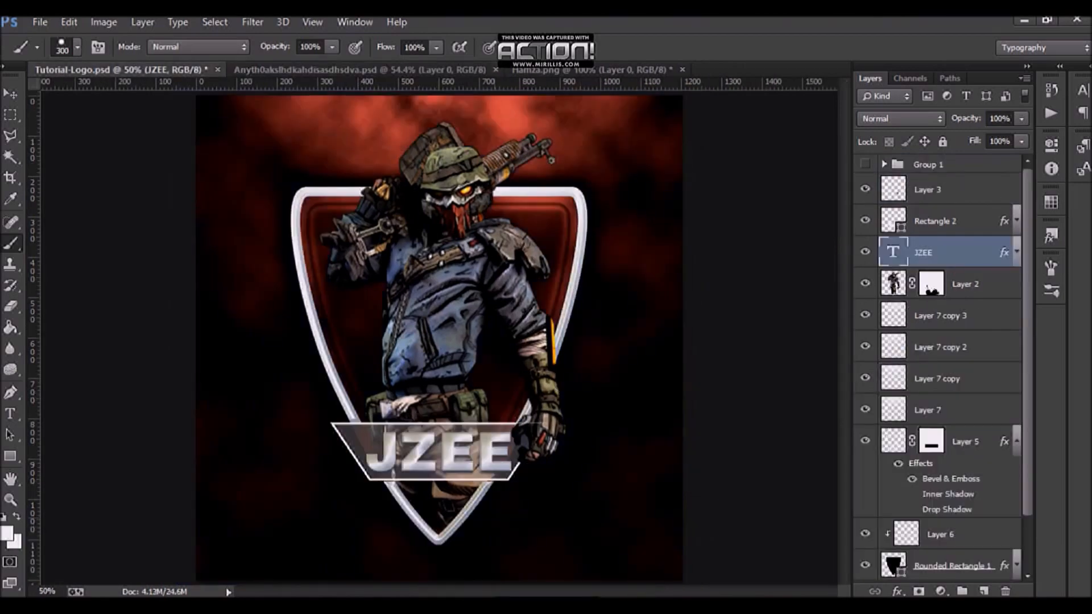
{"action": "left_click", "coordinate": [364, 70]}
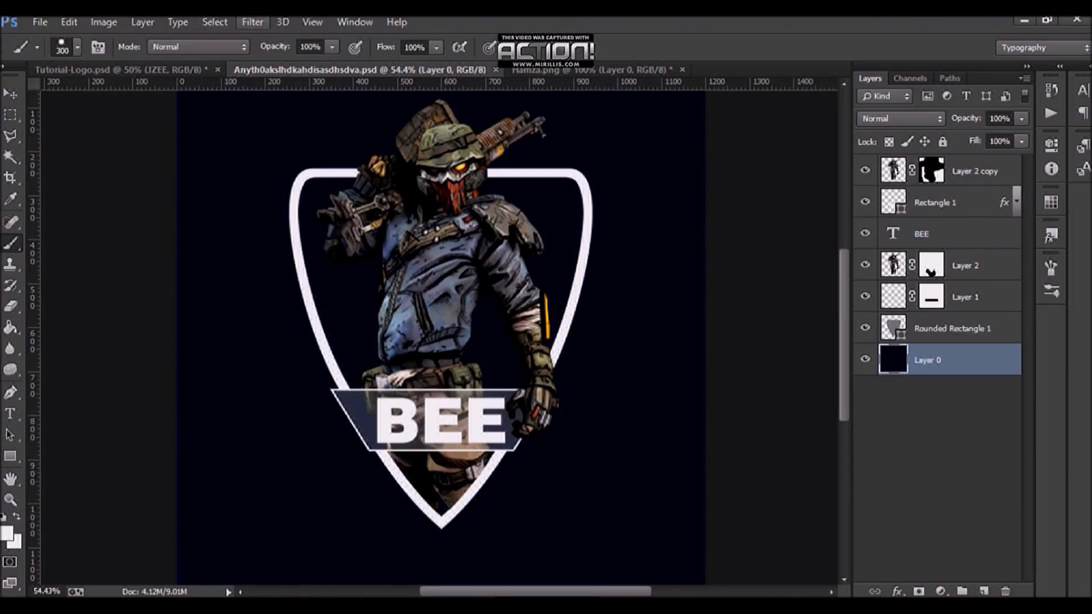
Step: Try rendering Clouds directly on the background layer, then undo it
{"action": "left_click", "coordinate": [253, 21]}
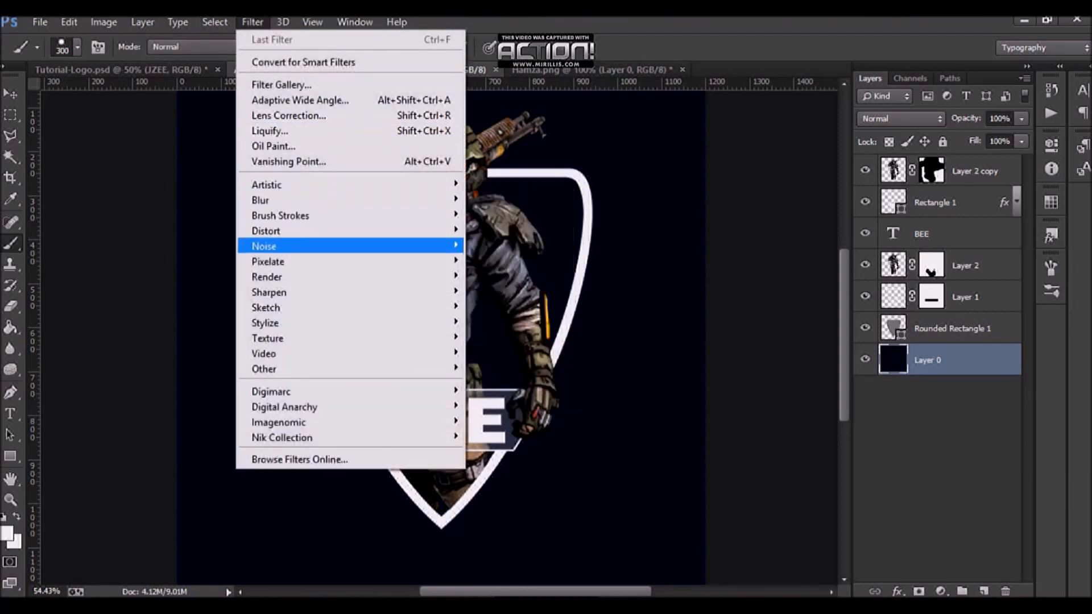
{"action": "mouse_move", "coordinate": [341, 276]}
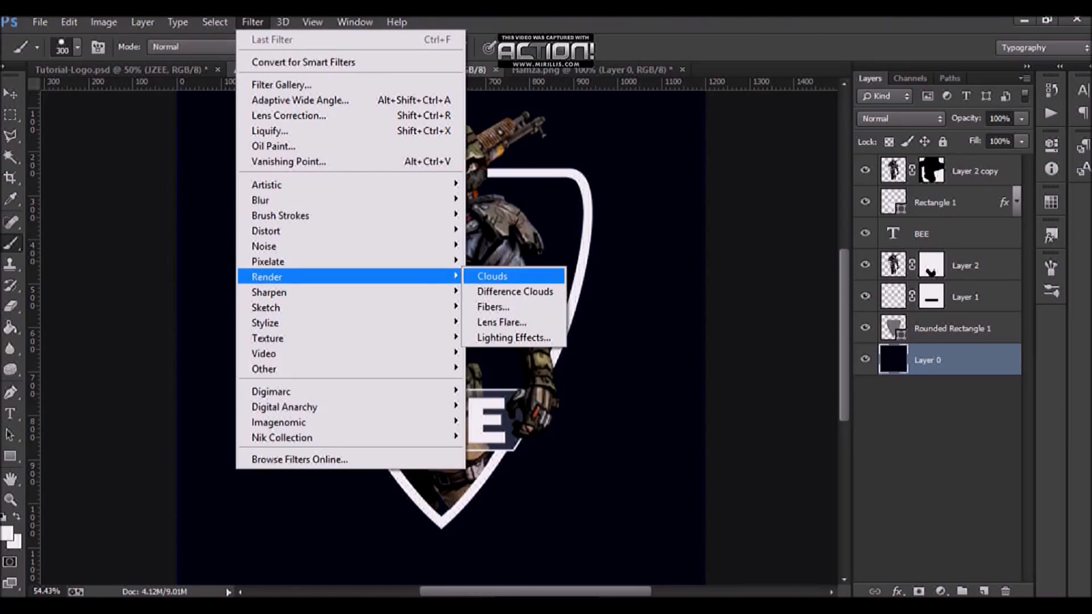
{"action": "left_click", "coordinate": [492, 275]}
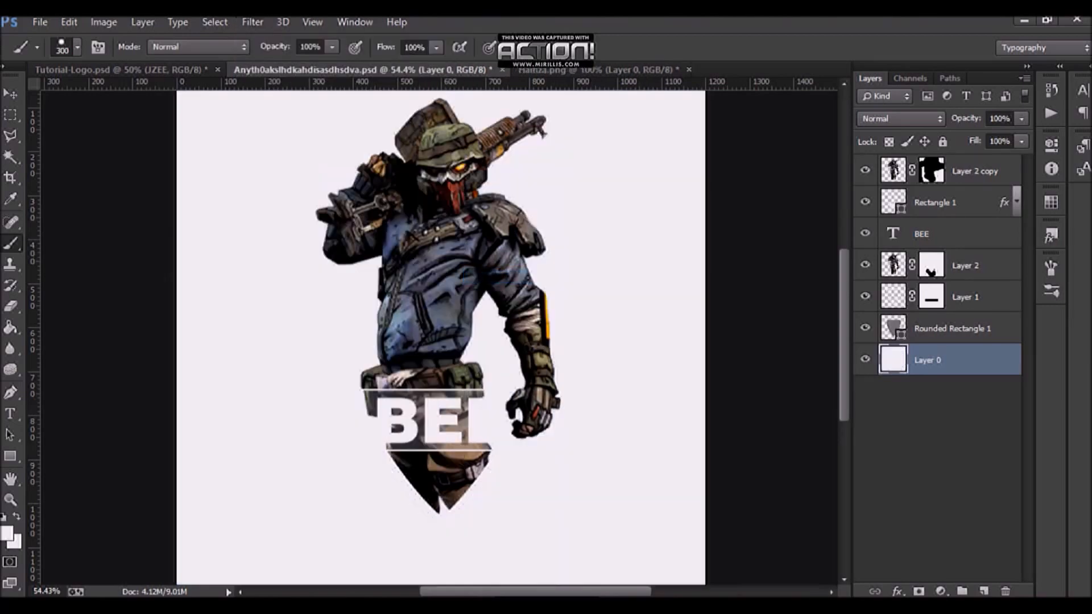
{"action": "key", "text": "ctrl+z"}
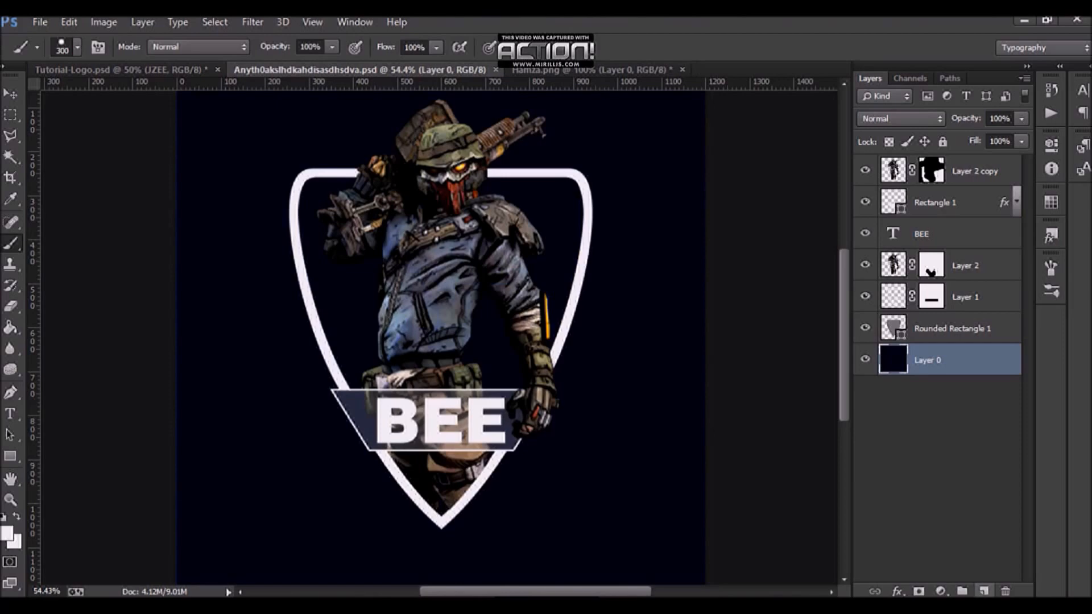
Step: Add a new layer above the background, reset the default colors, and fill the new layer with Clouds
{"action": "left_click", "coordinate": [984, 591]}
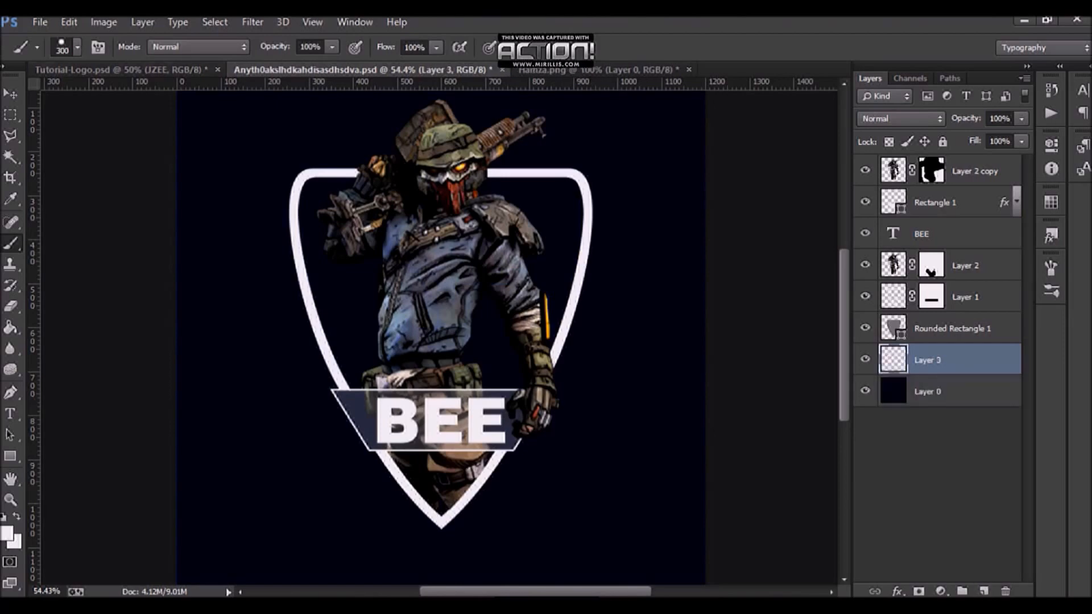
{"action": "left_click", "coordinate": [252, 21]}
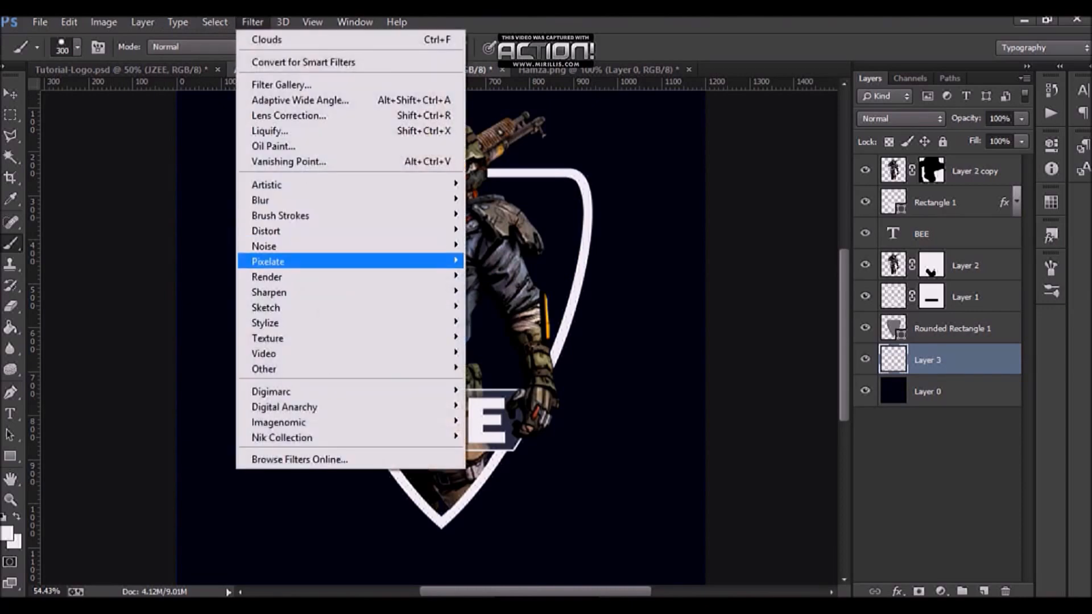
{"action": "mouse_move", "coordinate": [341, 277]}
{"action": "left_click", "coordinate": [494, 276]}
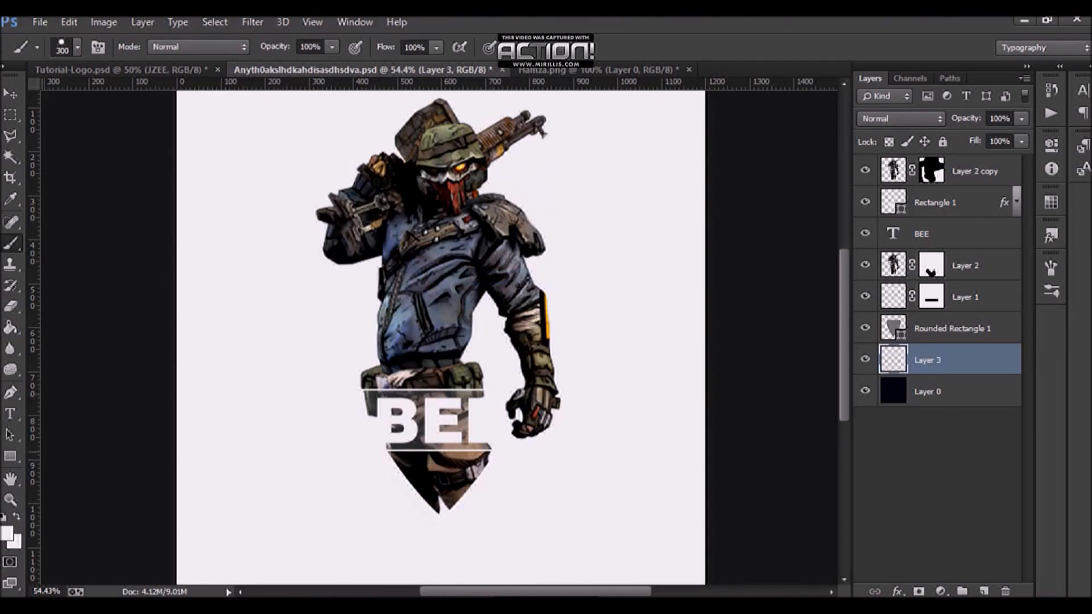
{"action": "key", "text": "Delete"}
{"action": "key", "text": "d"}
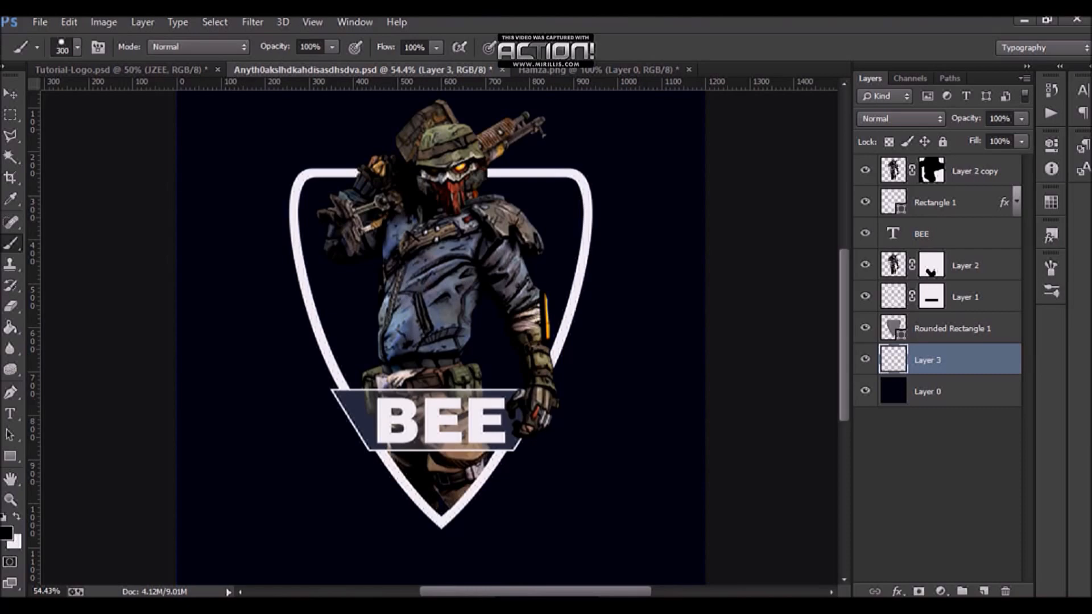
{"action": "left_click", "coordinate": [252, 22]}
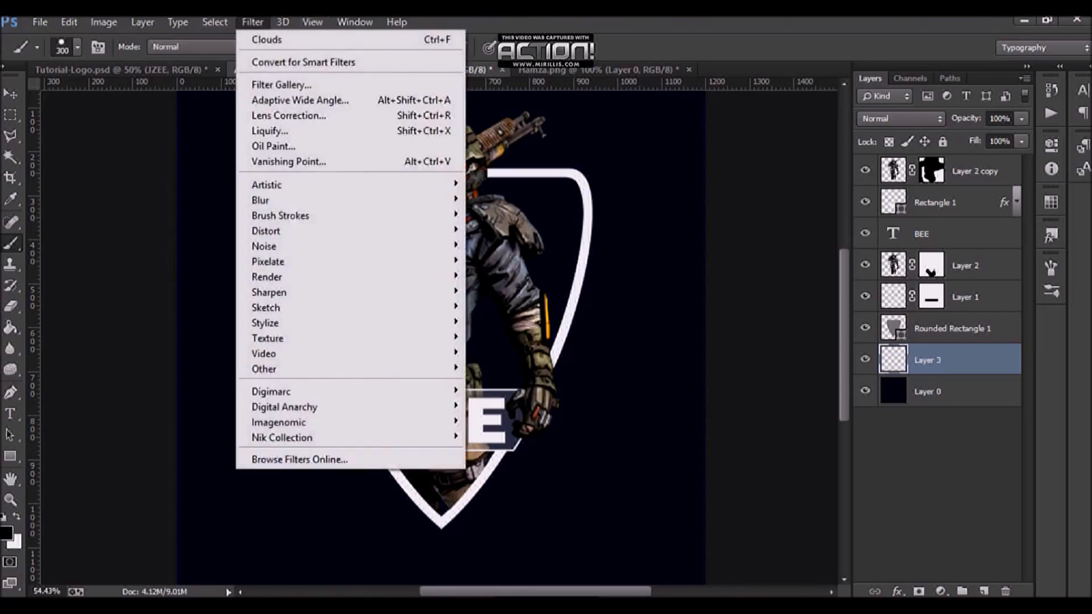
{"action": "mouse_move", "coordinate": [283, 21]}
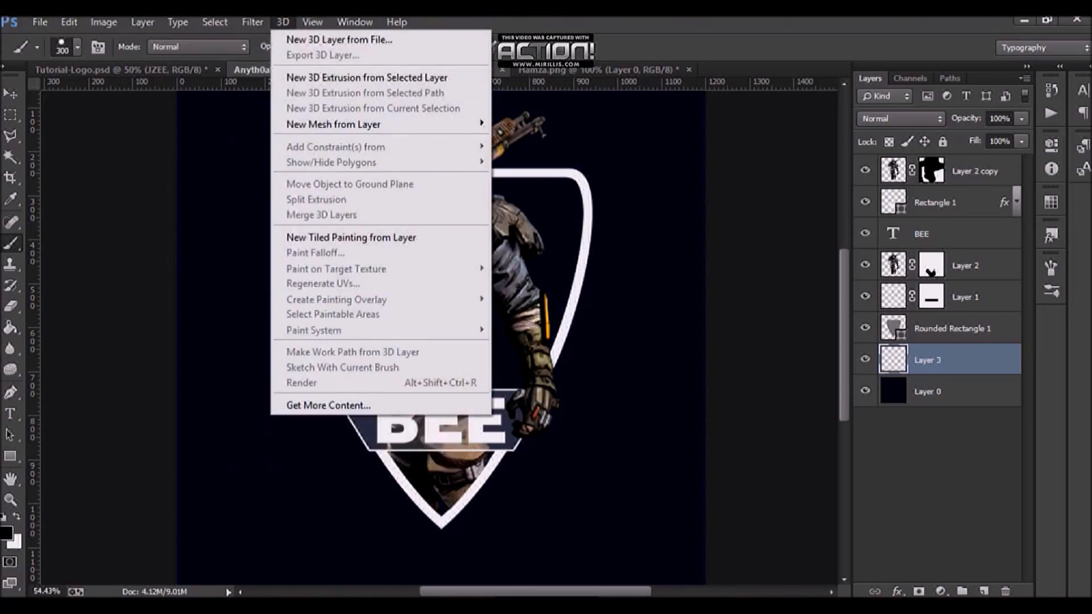
{"action": "mouse_move", "coordinate": [273, 276]}
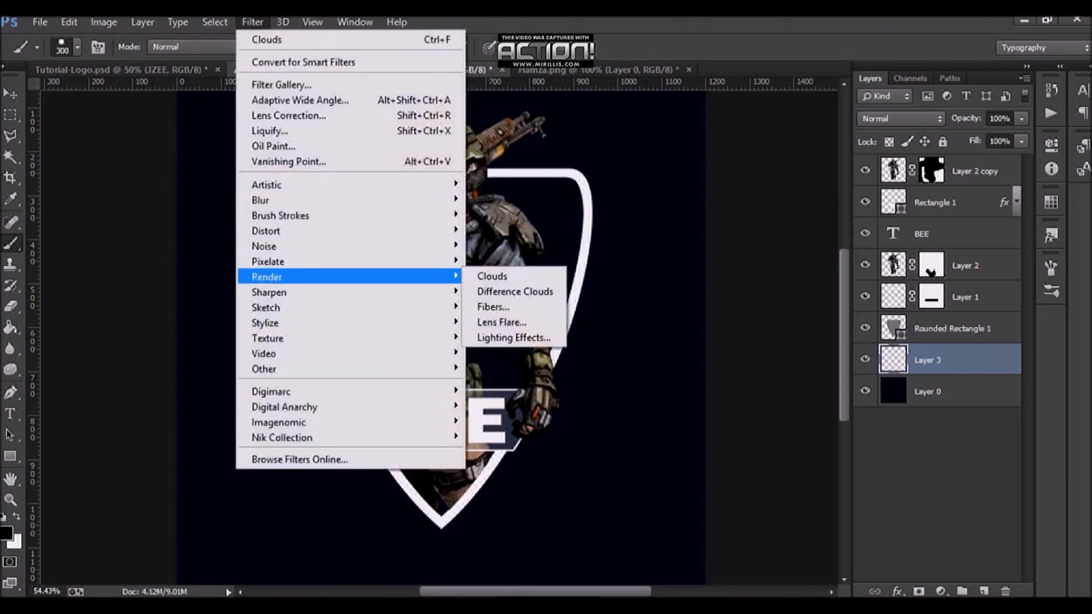
{"action": "left_click", "coordinate": [492, 276]}
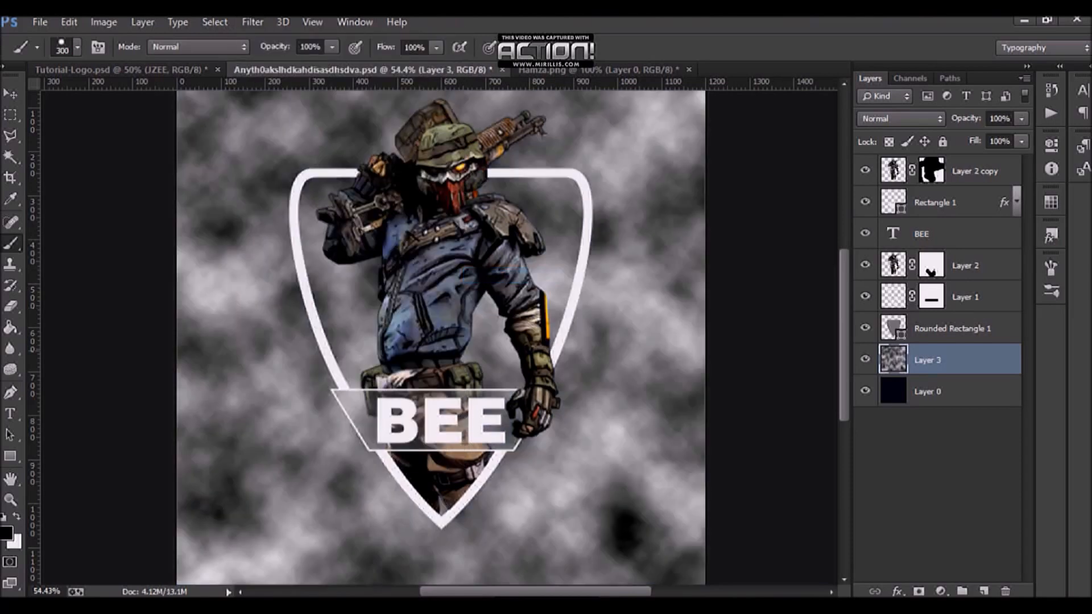
Step: Try the Overlay blend mode on the clouds layer, then undo it
{"action": "scroll", "coordinate": [677, 351], "scroll_direction": "down", "scroll_amount": 2}
{"action": "scroll", "coordinate": [677, 351], "scroll_direction": "up", "scroll_amount": 2}
{"action": "scroll", "coordinate": [677, 351], "scroll_direction": "down", "scroll_amount": 2}
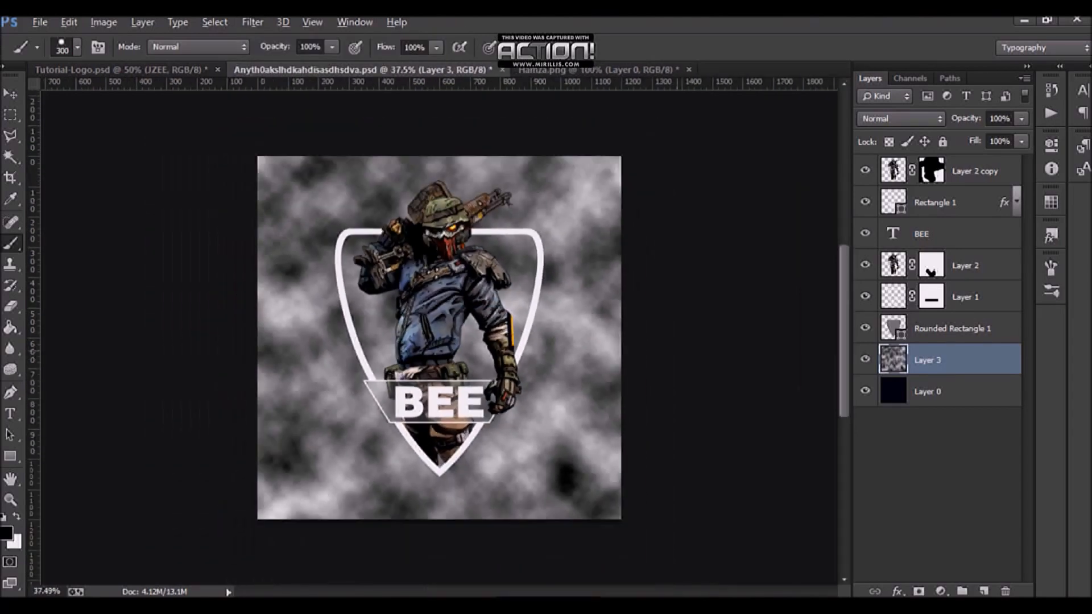
{"action": "scroll", "coordinate": [441, 339], "scroll_direction": "up", "scroll_amount": 2}
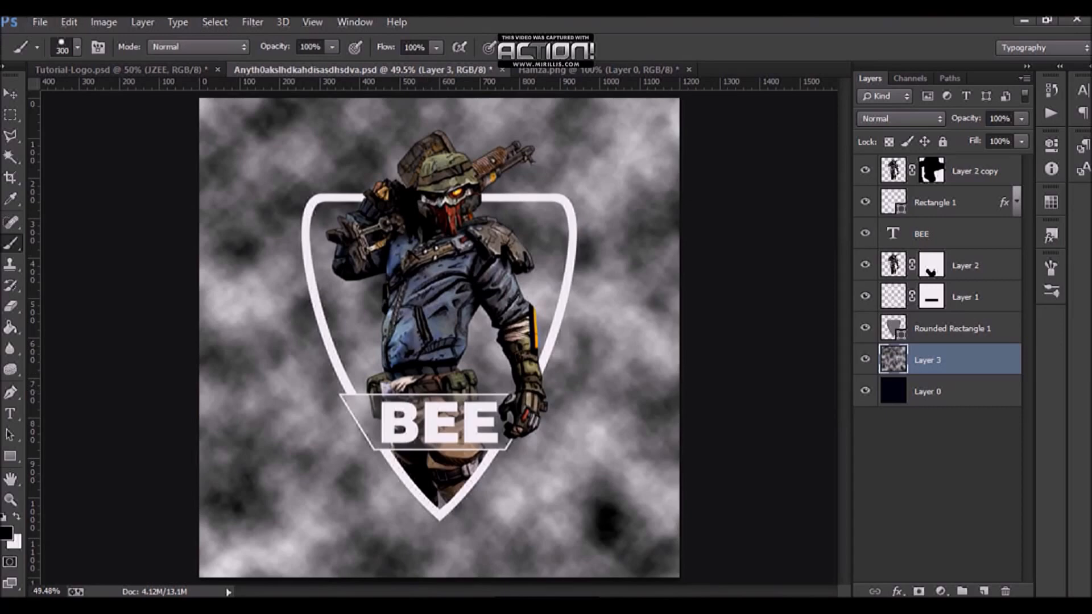
{"action": "left_click", "coordinate": [901, 119]}
{"action": "left_click", "coordinate": [887, 328]}
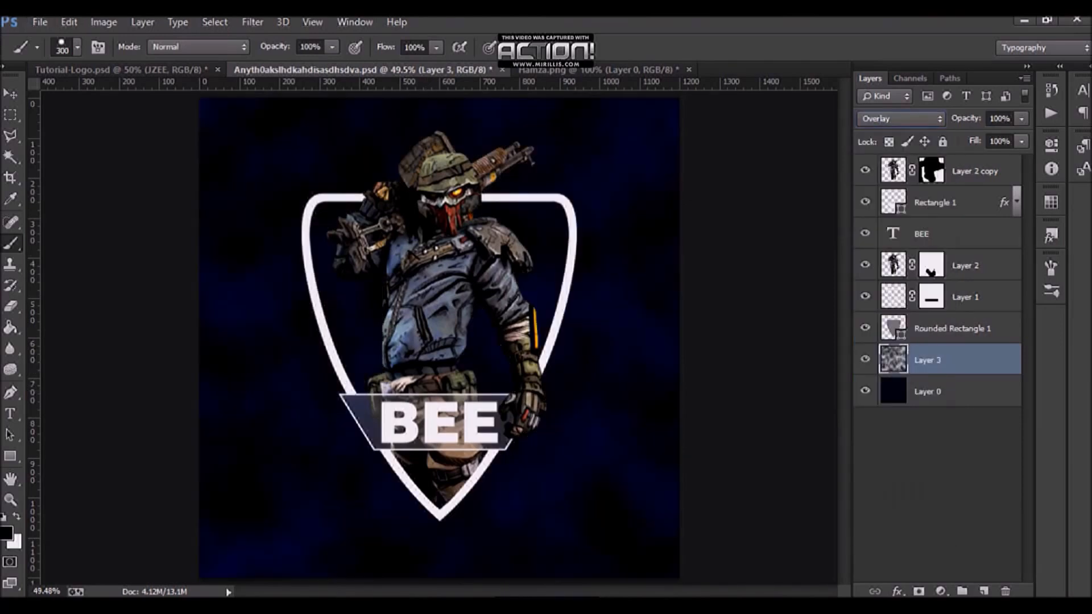
{"action": "key", "text": "ctrl+z"}
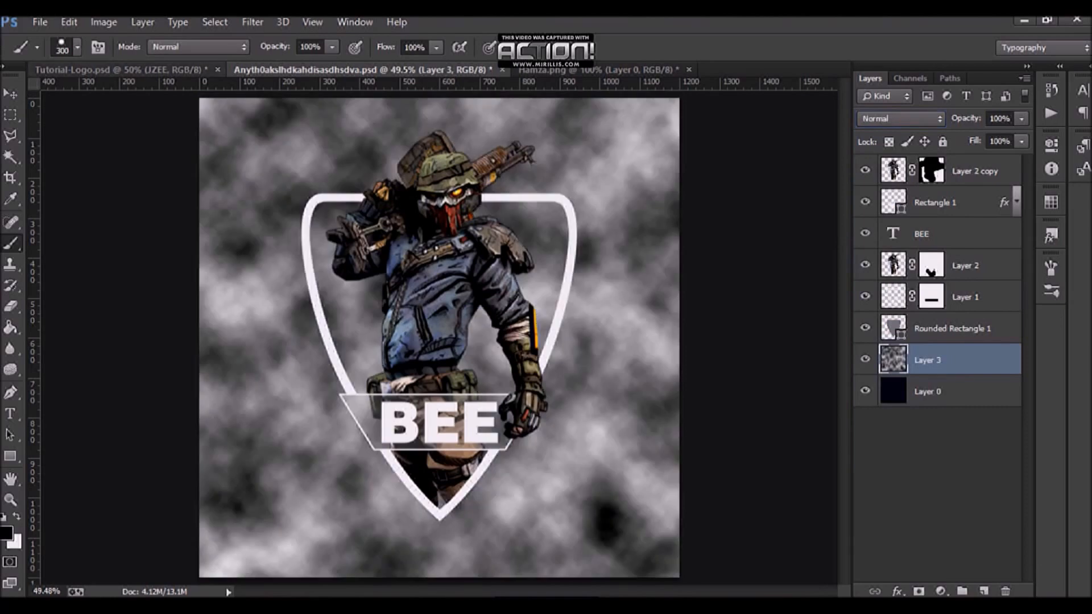
Step: Set the clouds layer's blend mode to Multiply, matching the reference's cloud layer
{"action": "left_click", "coordinate": [119, 70]}
{"action": "left_click", "coordinate": [956, 535]}
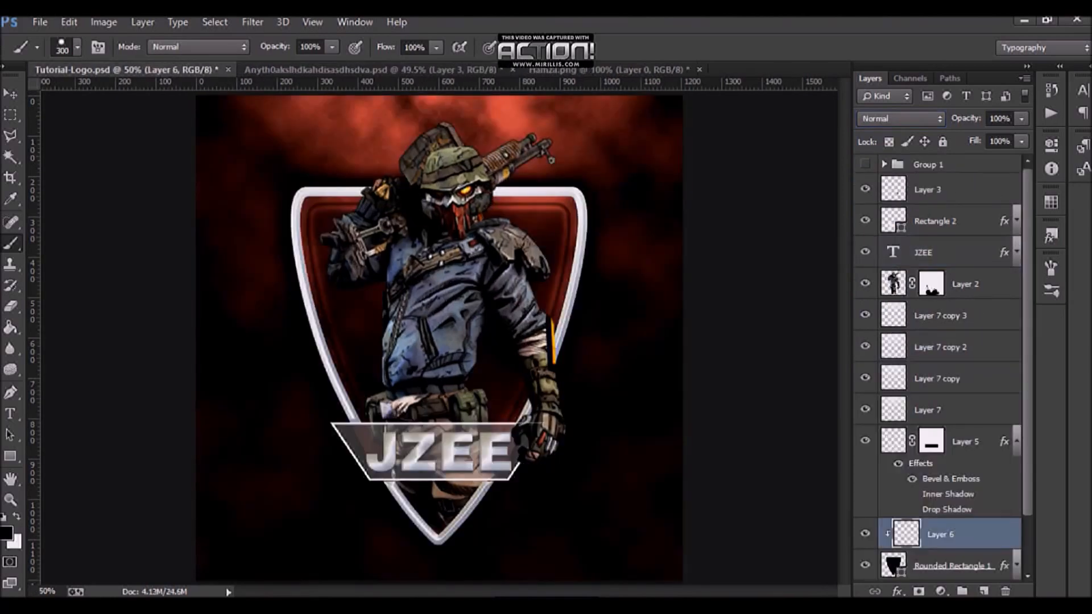
{"action": "scroll", "coordinate": [956, 535], "scroll_direction": "down", "scroll_amount": 3}
{"action": "left_click", "coordinate": [955, 535]}
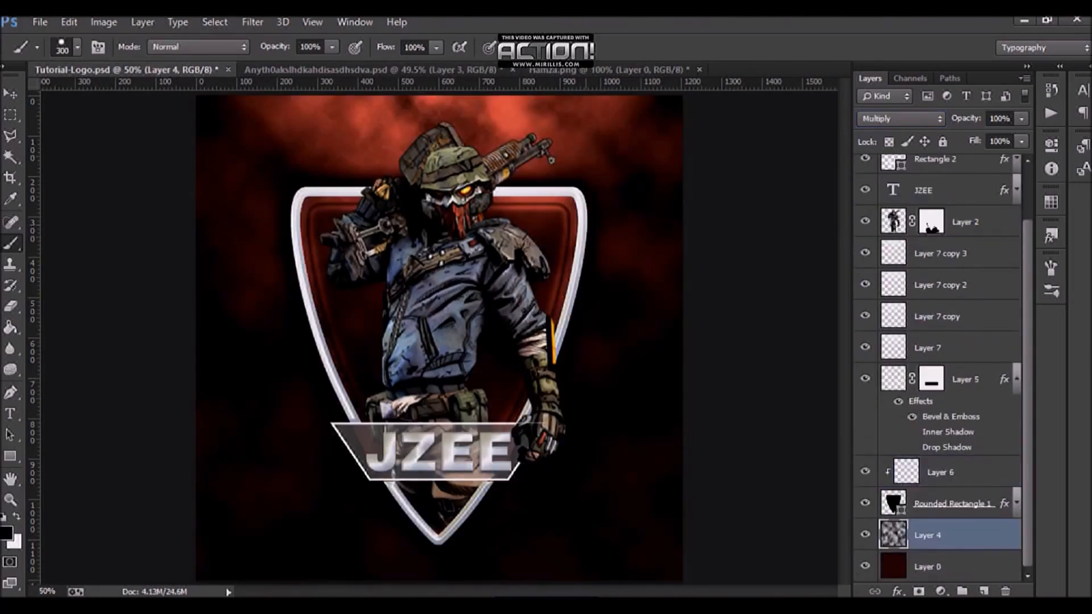
{"action": "left_click", "coordinate": [348, 70]}
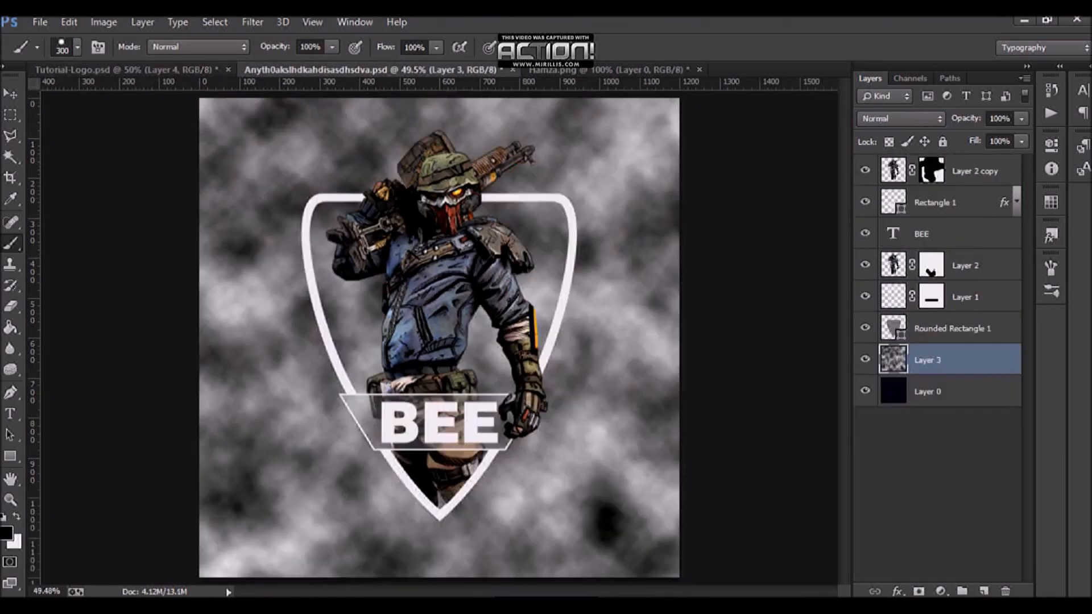
{"action": "left_click", "coordinate": [900, 118]}
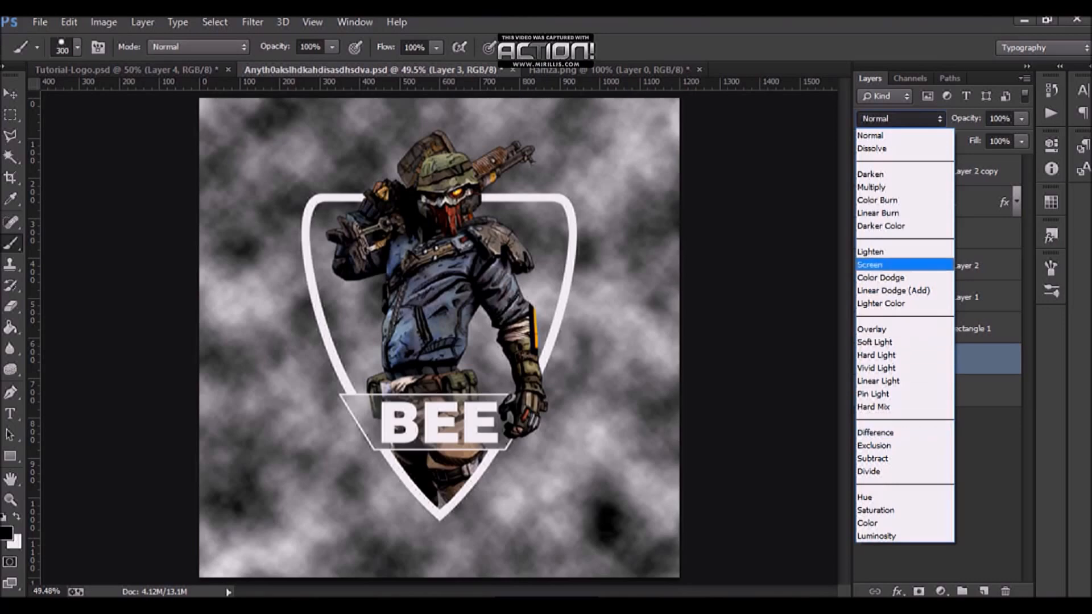
{"action": "left_click", "coordinate": [876, 187]}
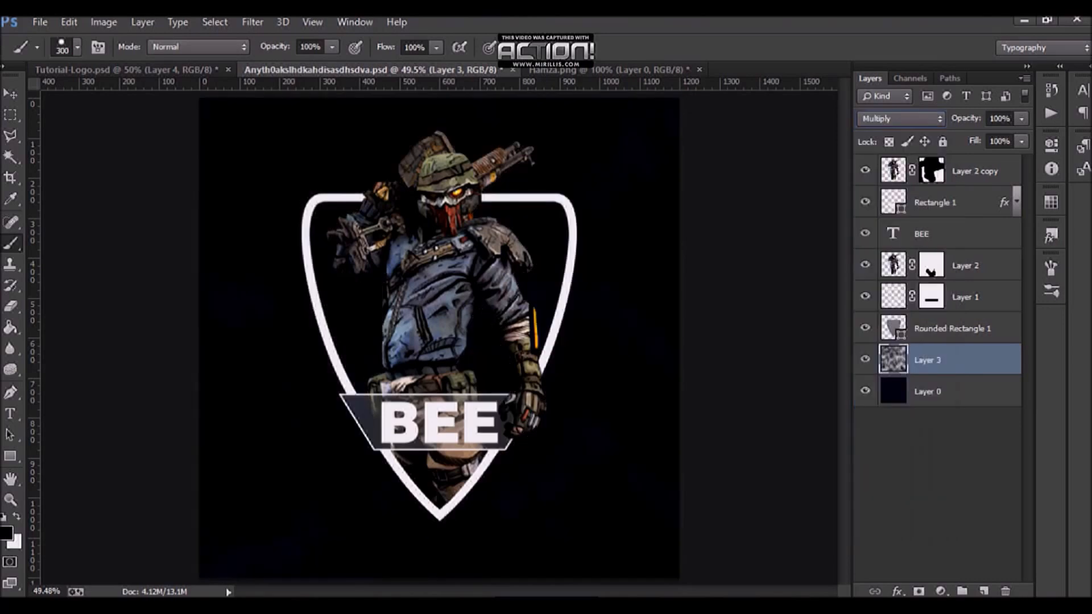
Step: Set the foreground color to 2d0707 and fill the background layer with this dark red
{"action": "left_click", "coordinate": [950, 391]}
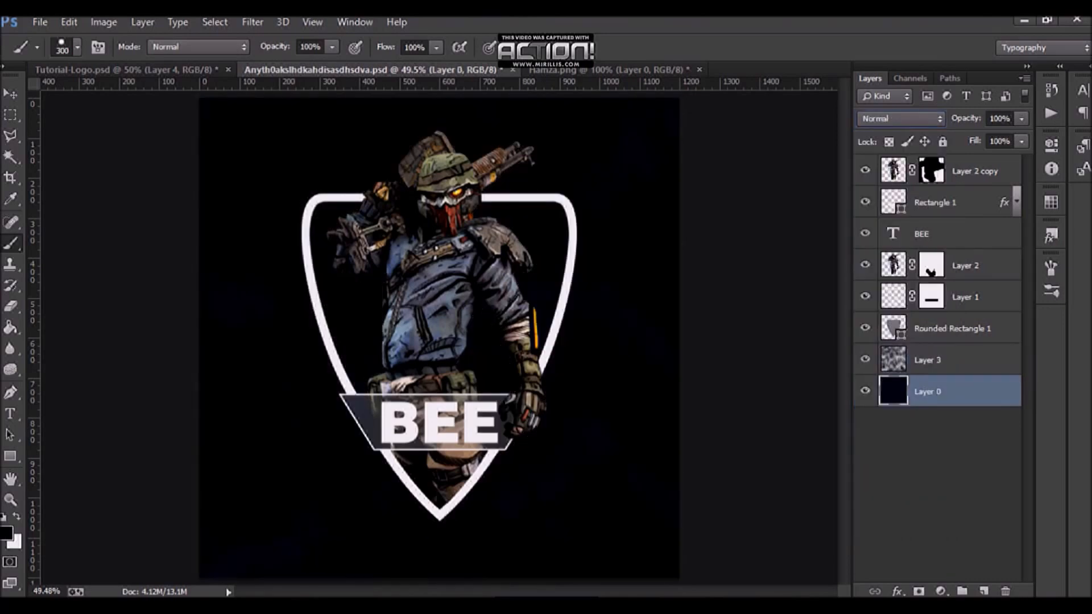
{"action": "left_click", "coordinate": [6, 533]}
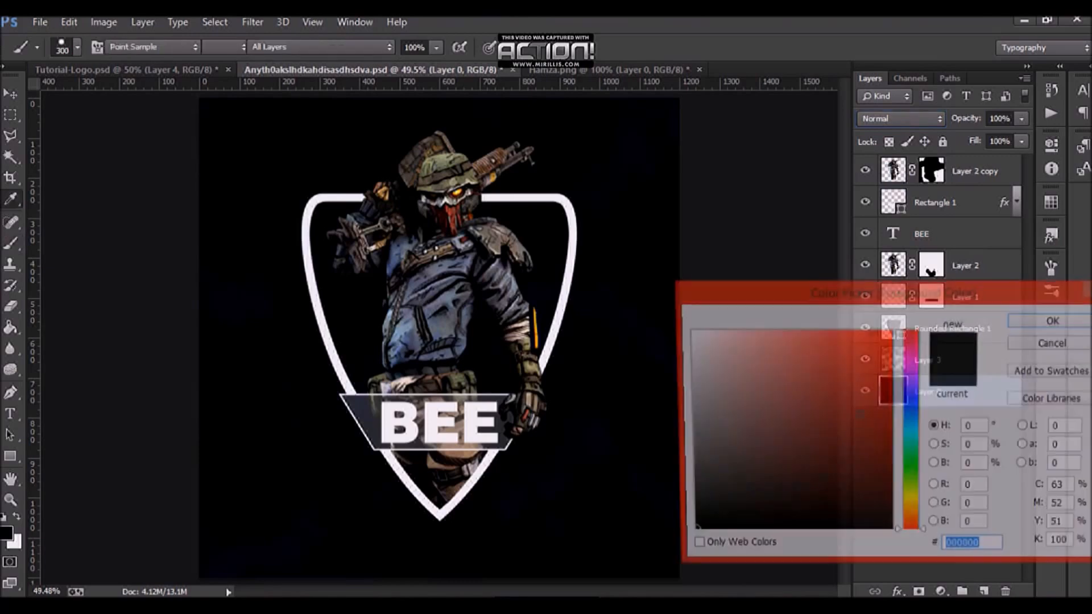
{"action": "type", "text": "2c0d0d"}
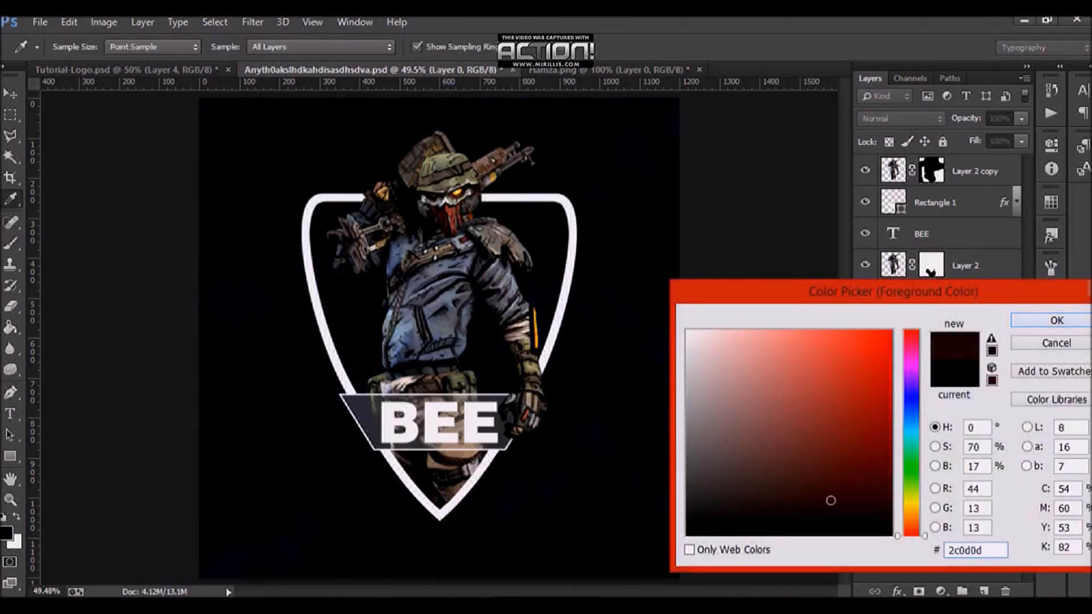
{"action": "type", "text": "2d0707"}
{"action": "key", "text": "Return"}
{"action": "key", "text": "b"}
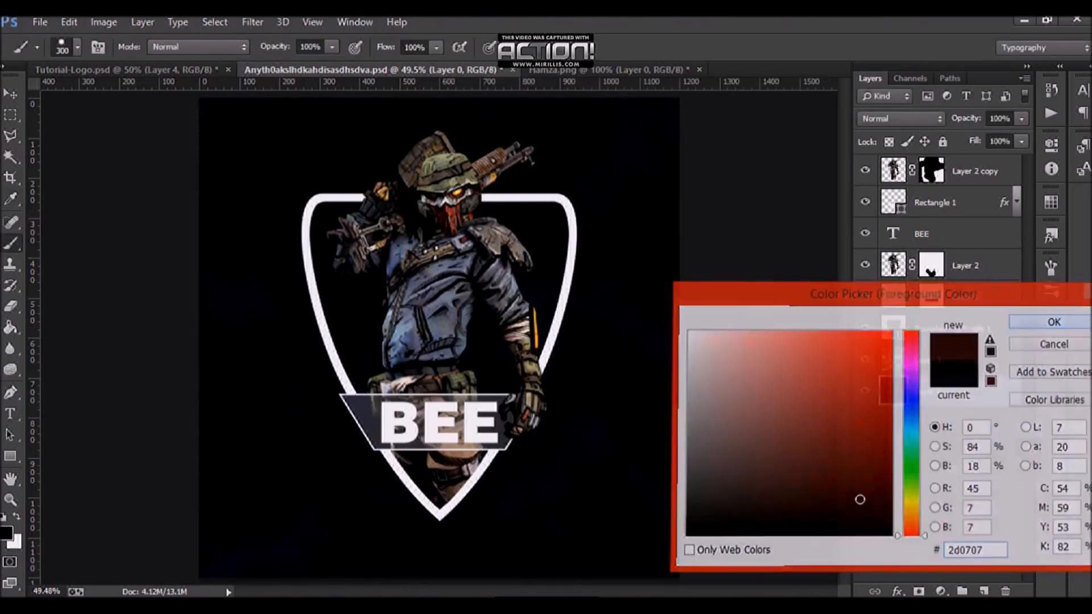
Step: Compare the updated background with the Tutorial-Logo reference and inspect the design up close
{"action": "scroll", "coordinate": [439, 338], "scroll_direction": "down", "scroll_amount": 2}
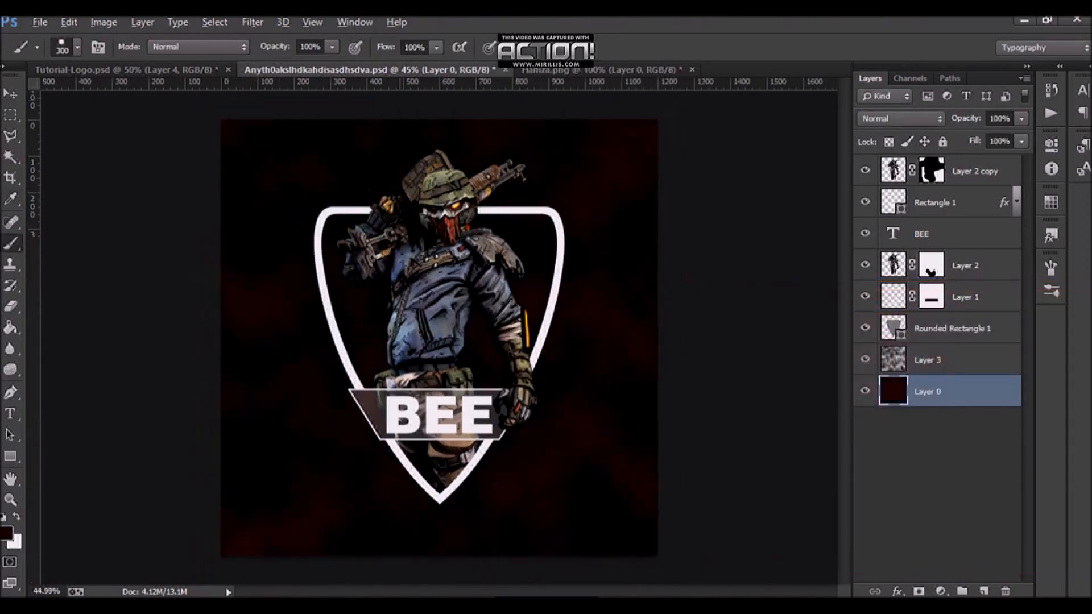
{"action": "left_click", "coordinate": [125, 70]}
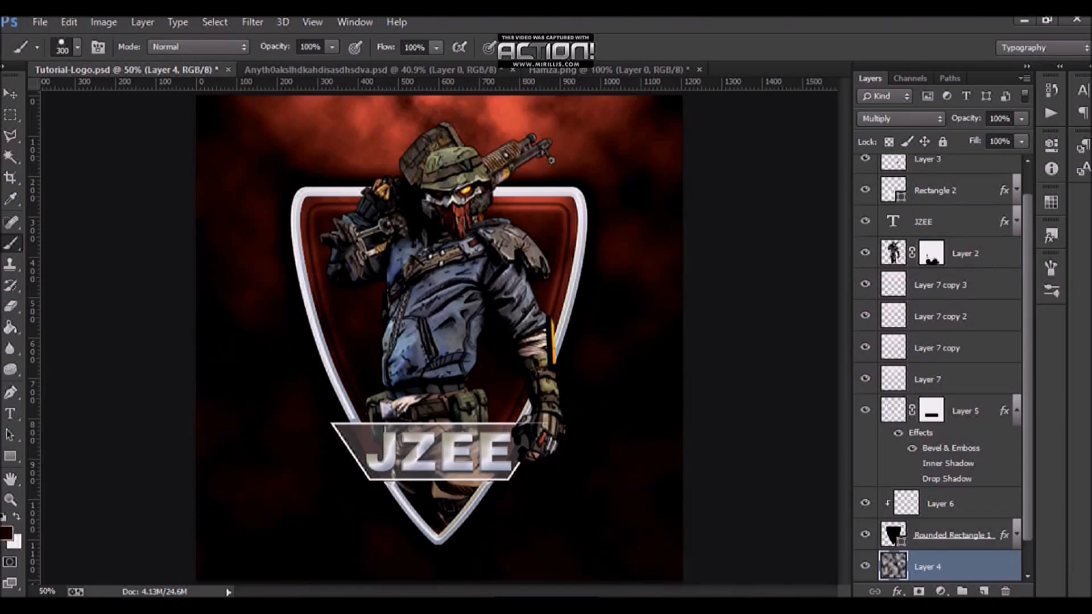
{"action": "left_click", "coordinate": [341, 69]}
{"action": "scroll", "coordinate": [449, 251], "scroll_direction": "down", "scroll_amount": 2}
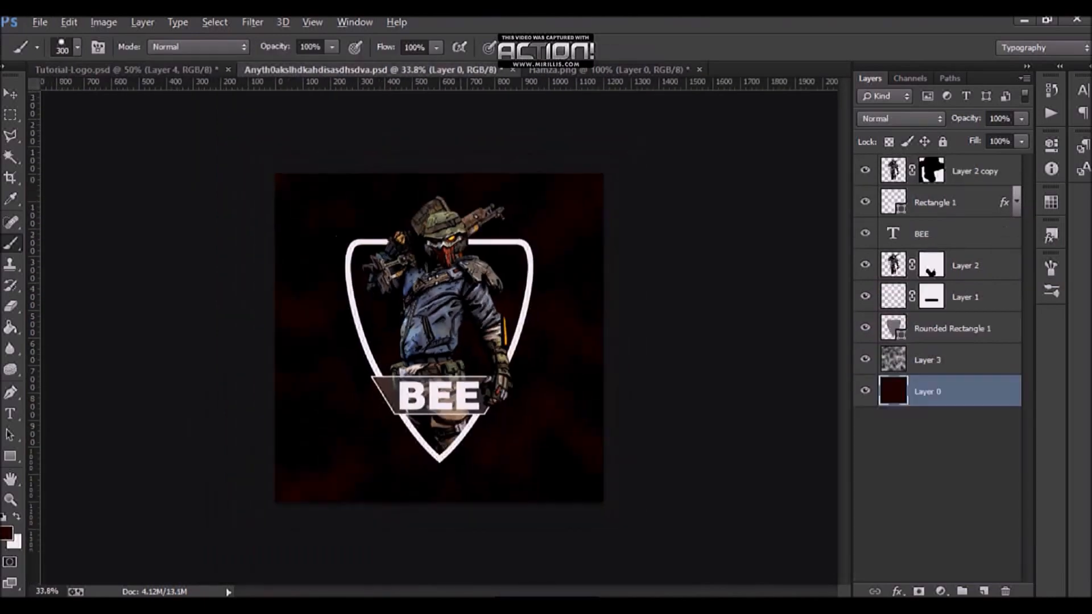
{"action": "scroll", "coordinate": [449, 250], "scroll_direction": "up", "scroll_amount": 6}
{"action": "scroll", "coordinate": [449, 251], "scroll_direction": "up", "scroll_amount": 1}
{"action": "scroll", "coordinate": [450, 251], "scroll_direction": "up", "scroll_amount": 3}
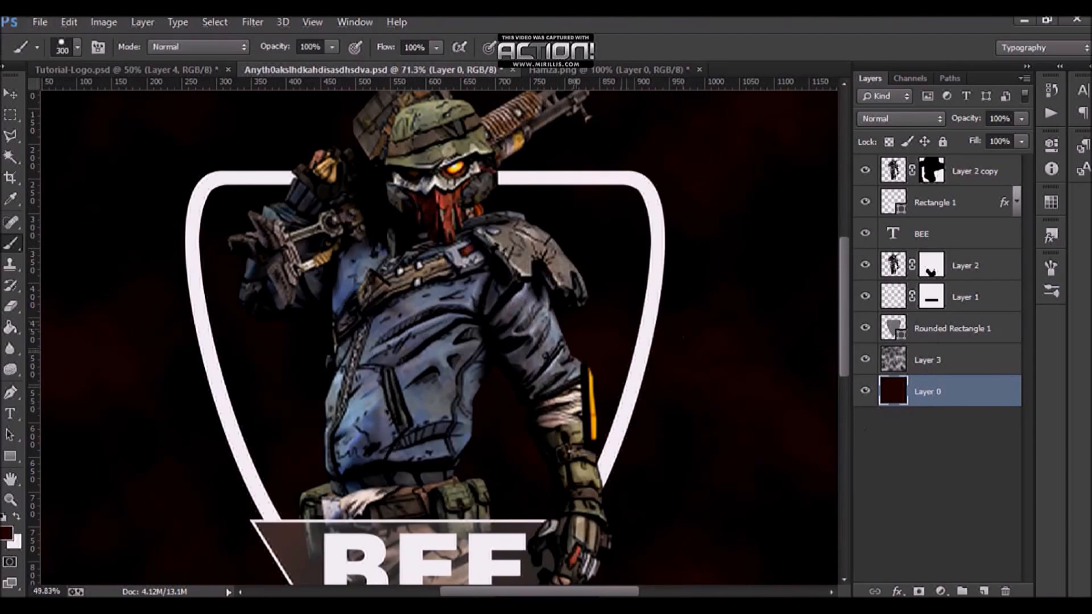
{"action": "key", "text": "ctrl+0"}
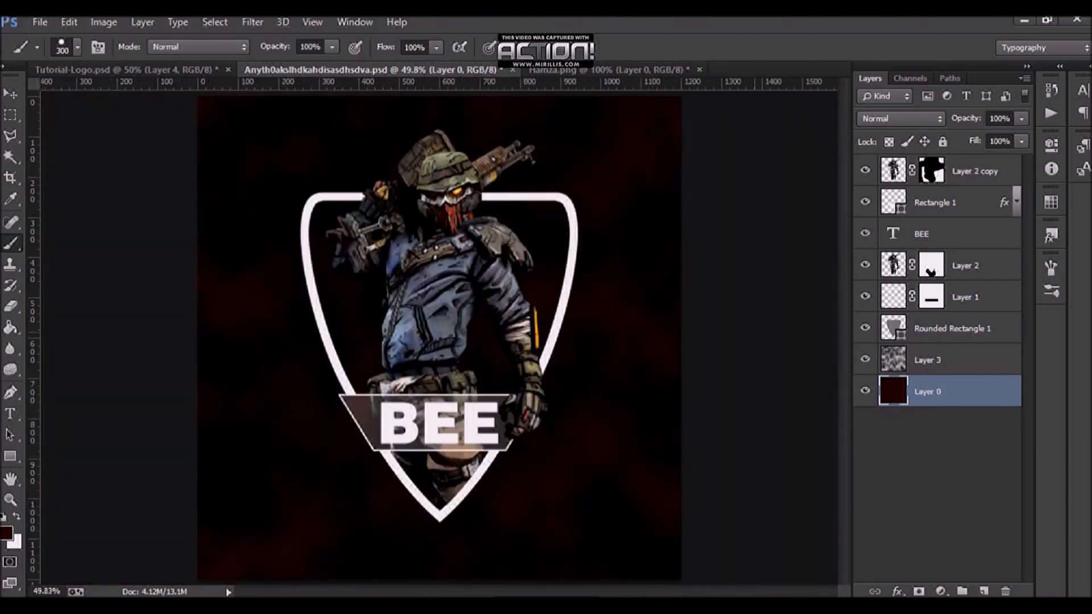
Step: Hide the existing clouds layer and add a new empty layer above the background layer
{"action": "left_click", "coordinate": [865, 359]}
{"action": "left_click", "coordinate": [984, 591]}
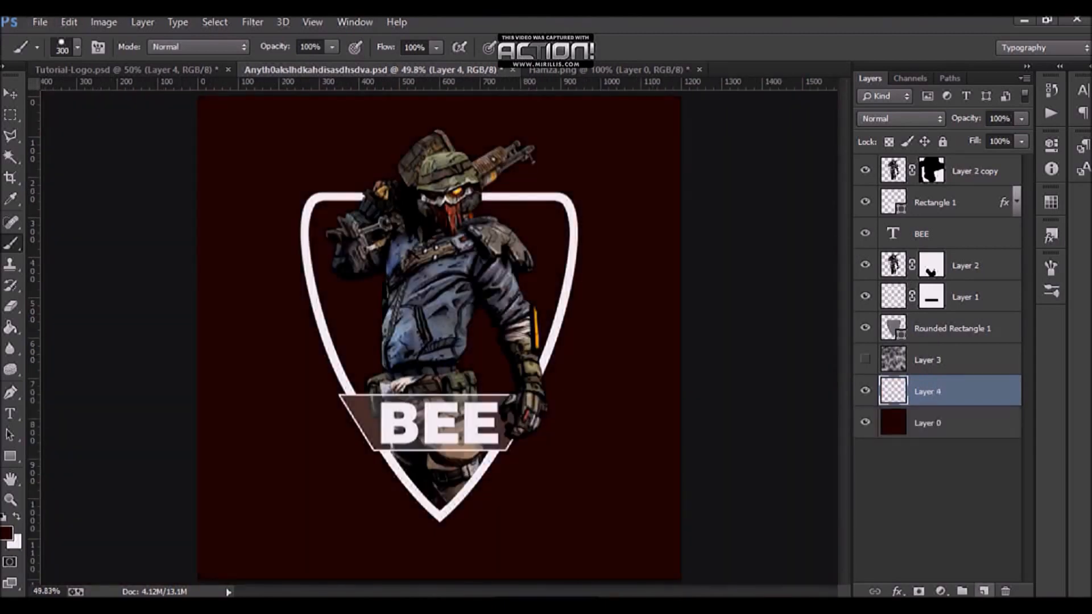
Step: Try to render Difference Clouds on the new empty layer
{"action": "left_click", "coordinate": [252, 22]}
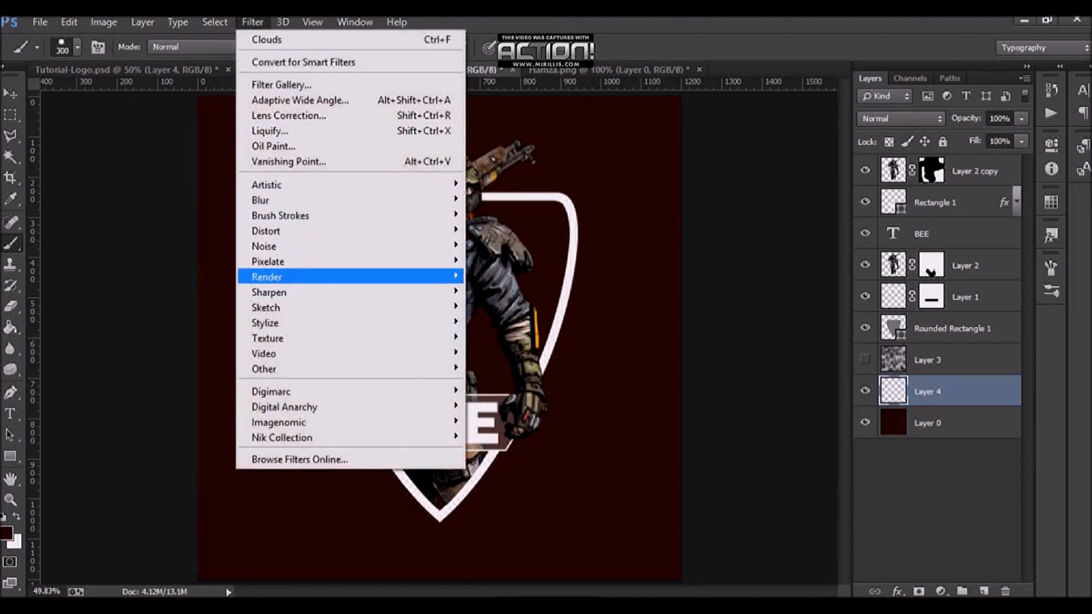
{"action": "mouse_move", "coordinate": [341, 277]}
{"action": "left_click", "coordinate": [514, 291]}
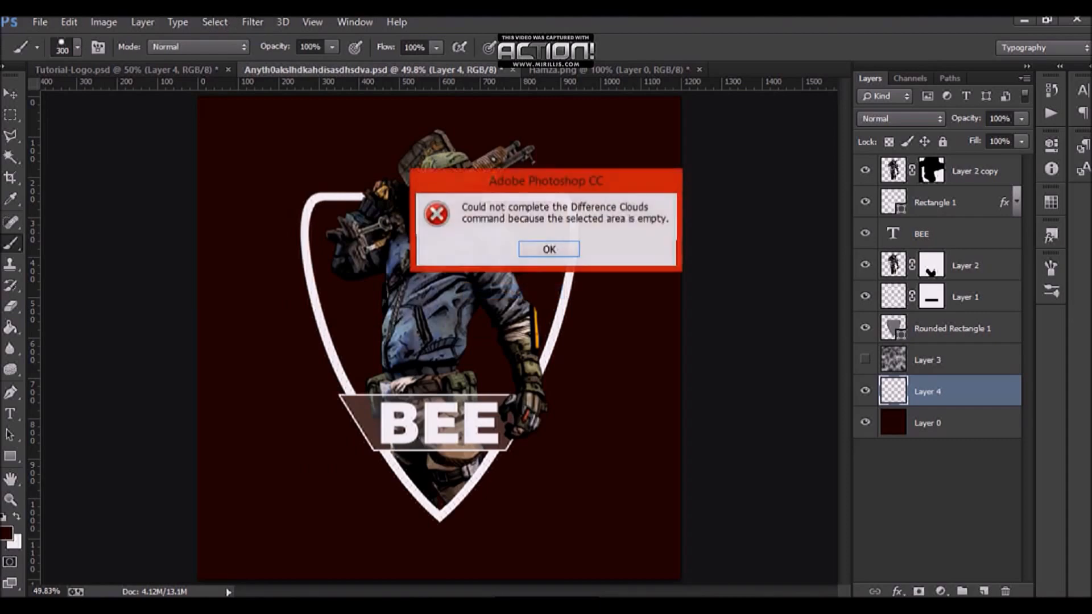
{"action": "left_click", "coordinate": [549, 249]}
Step: Render Clouds on the new layer
{"action": "left_click", "coordinate": [251, 22]}
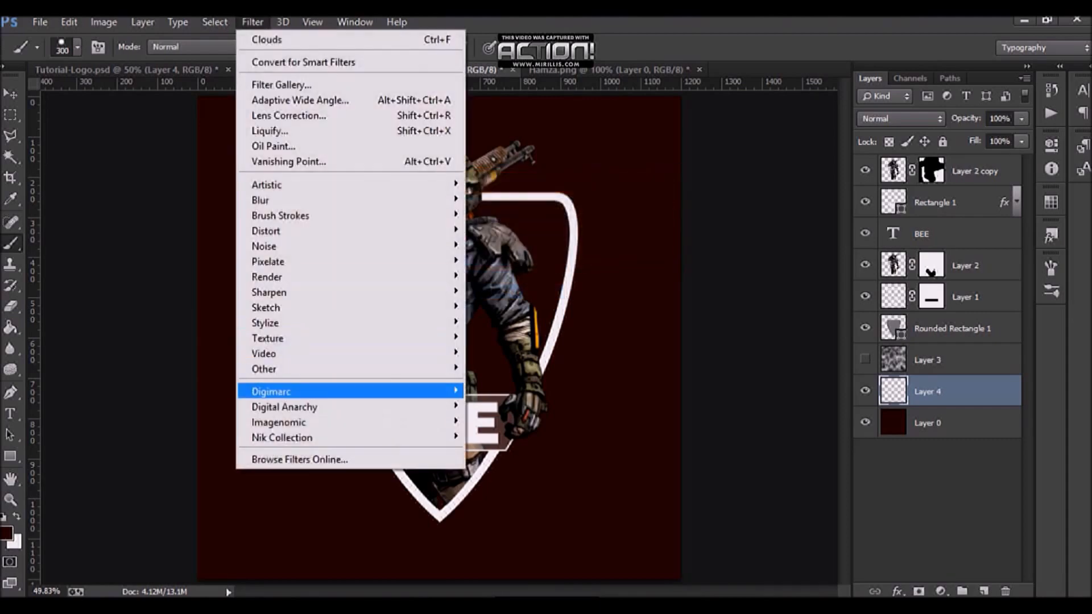
{"action": "mouse_move", "coordinate": [342, 277]}
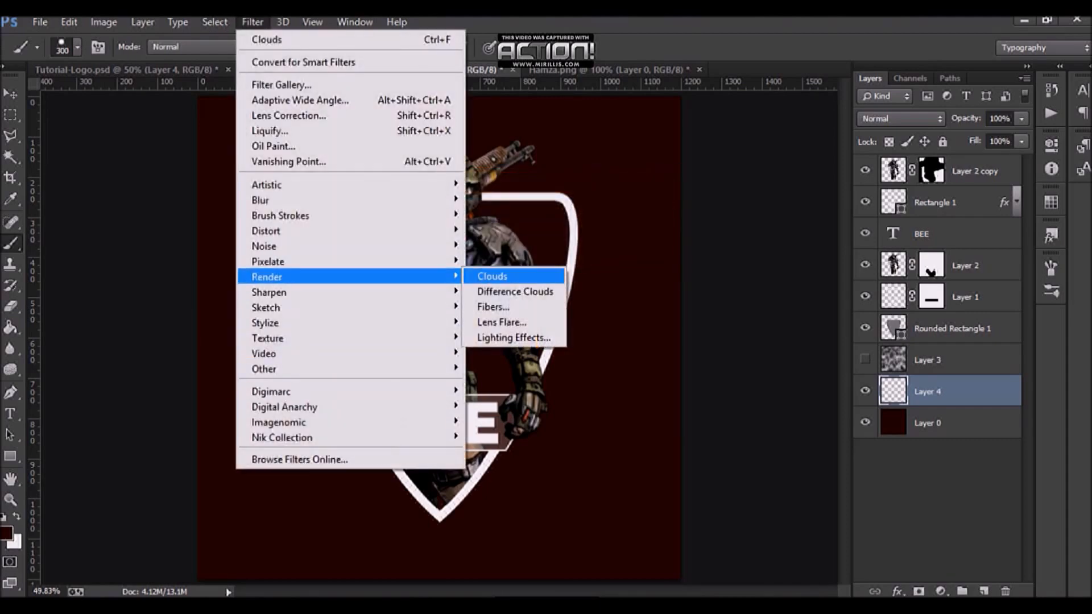
{"action": "left_click", "coordinate": [492, 276]}
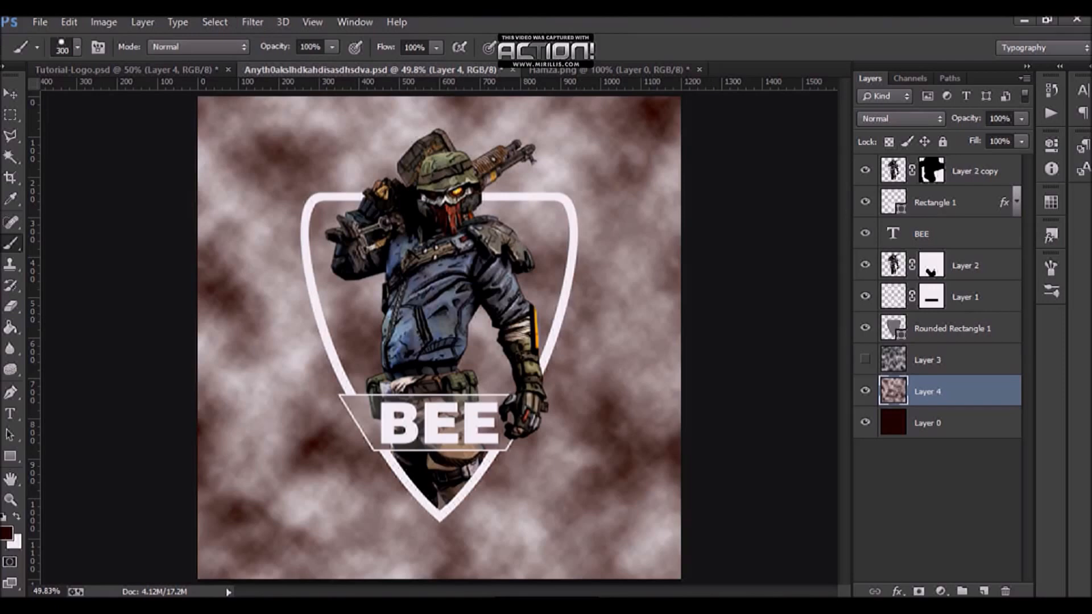
Step: Set the new clouds layer's blend mode to Multiply and save the document
{"action": "left_click", "coordinate": [899, 119]}
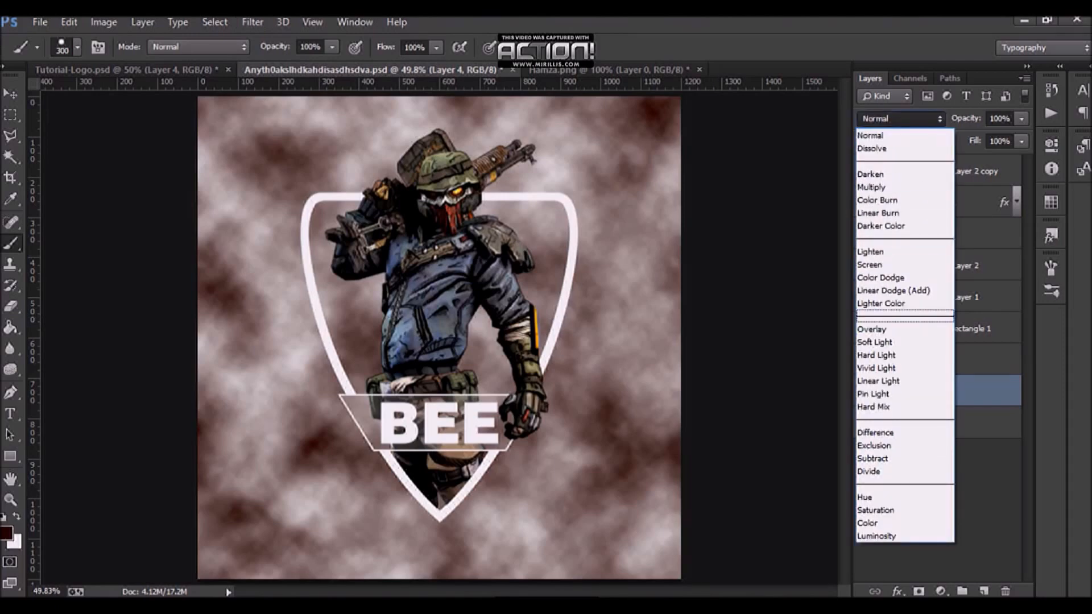
{"action": "left_click", "coordinate": [876, 187]}
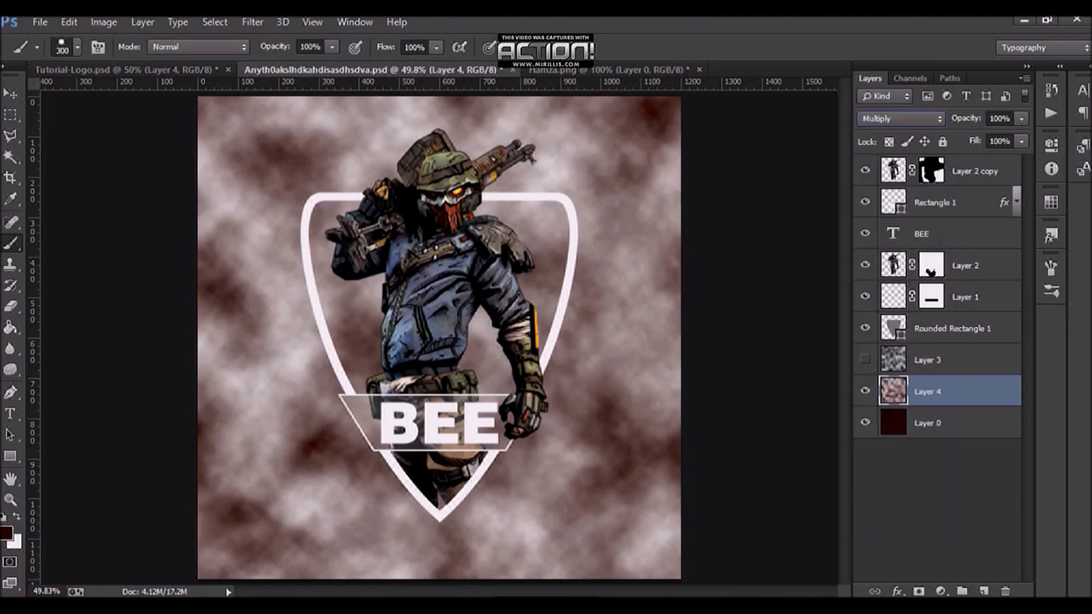
{"action": "key", "text": "ctrl+s"}
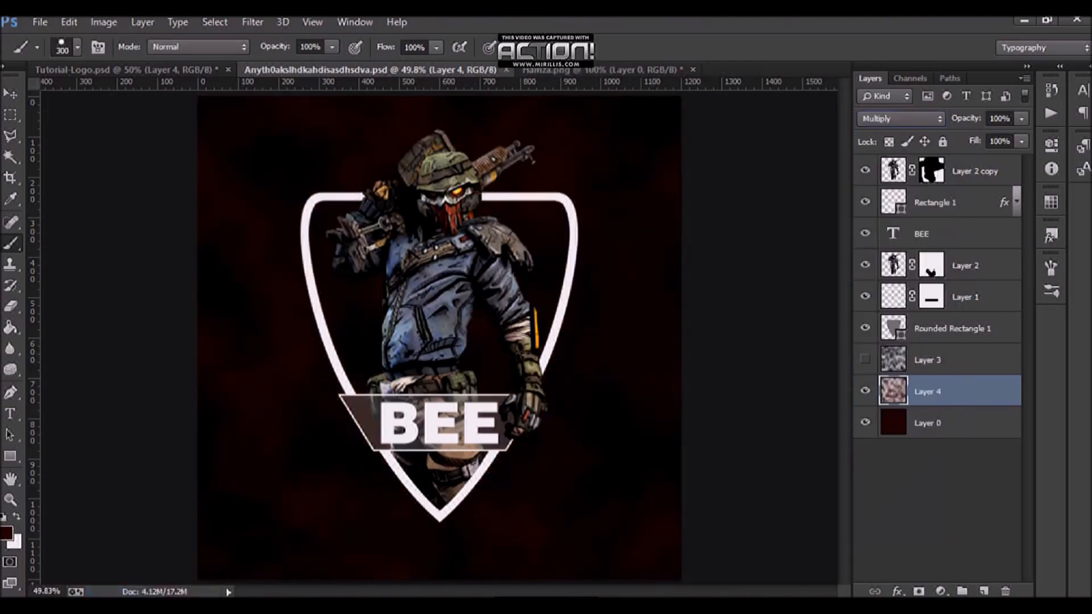
Step: Toggle the visibility of the two cloud layers to compare their effect on the background
{"action": "left_click", "coordinate": [865, 392]}
{"action": "left_click", "coordinate": [865, 360]}
{"action": "left_click", "coordinate": [865, 360]}
{"action": "left_click", "coordinate": [865, 390]}
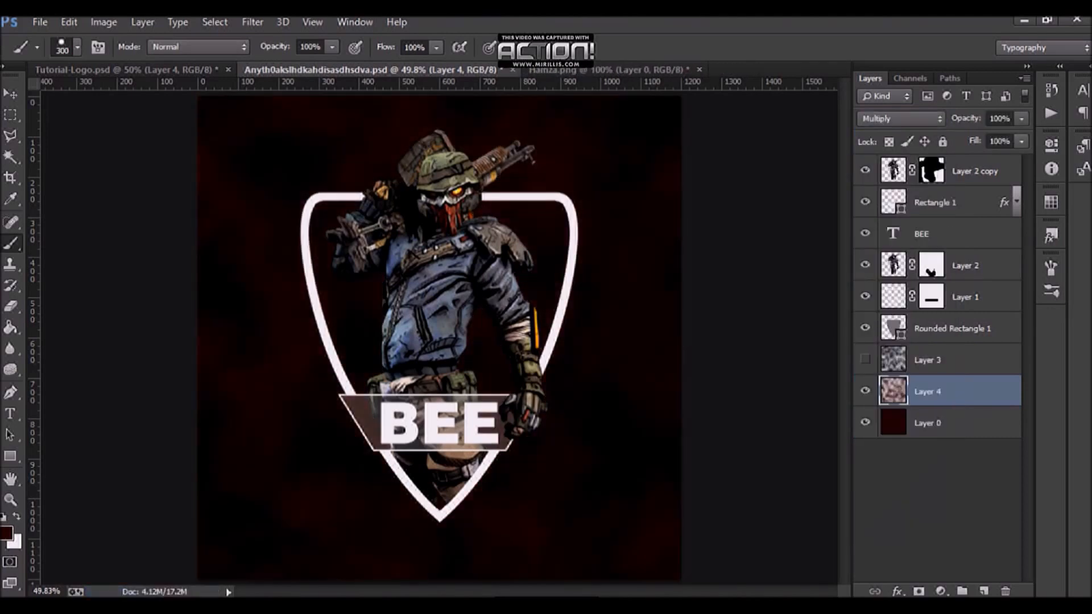
{"action": "left_click", "coordinate": [865, 391]}
{"action": "left_click", "coordinate": [865, 391]}
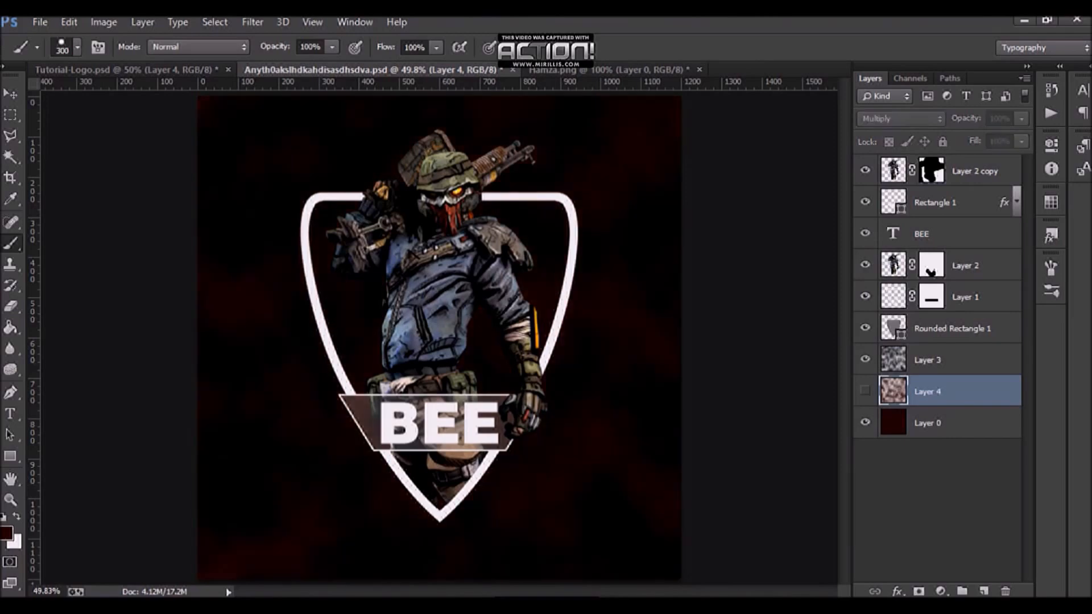
{"action": "left_click", "coordinate": [865, 391]}
{"action": "left_click", "coordinate": [865, 390]}
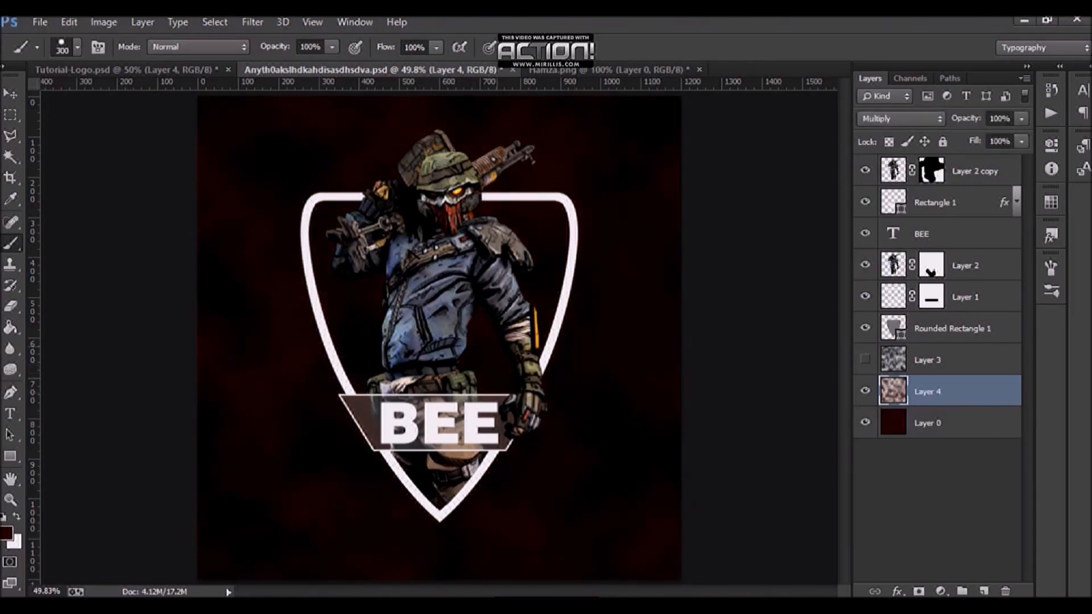
Step: Hide the second clouds layer and add another new empty layer directly above the background layer
{"action": "key", "text": "v"}
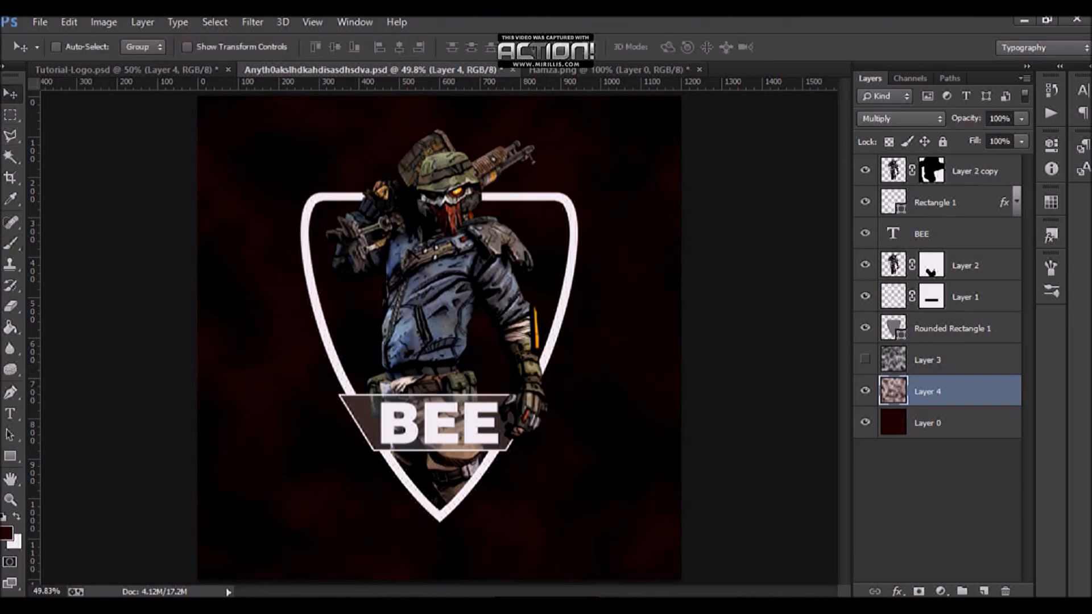
{"action": "left_click", "coordinate": [865, 391]}
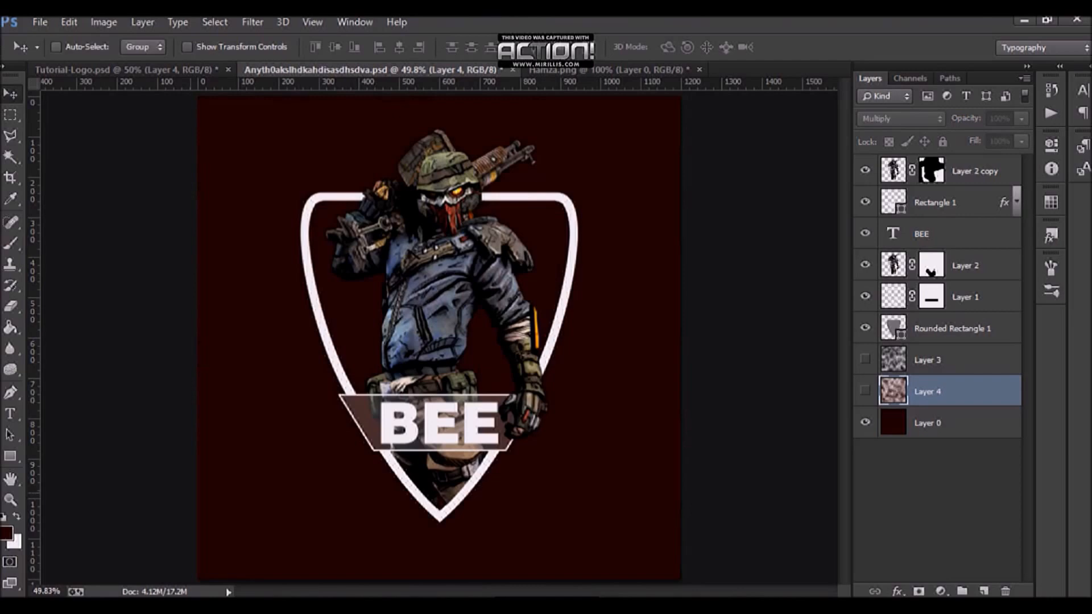
{"action": "left_click", "coordinate": [253, 22]}
{"action": "left_click_drag", "start_coordinate": [932, 423], "coordinate": [932, 499]}
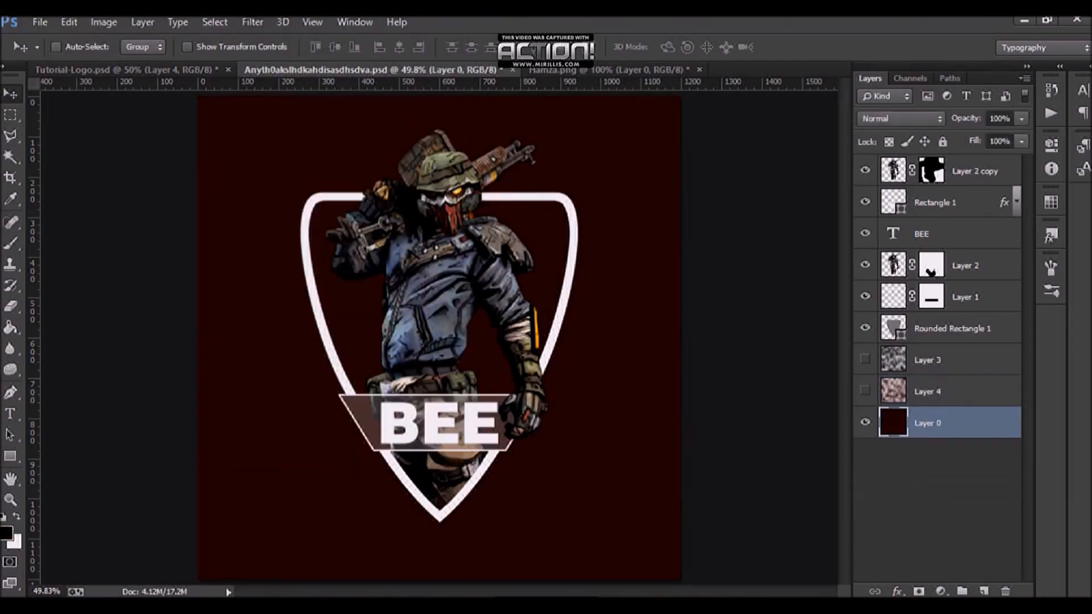
{"action": "left_click", "coordinate": [983, 591]}
Step: Render Clouds on this newest layer
{"action": "left_click", "coordinate": [253, 22]}
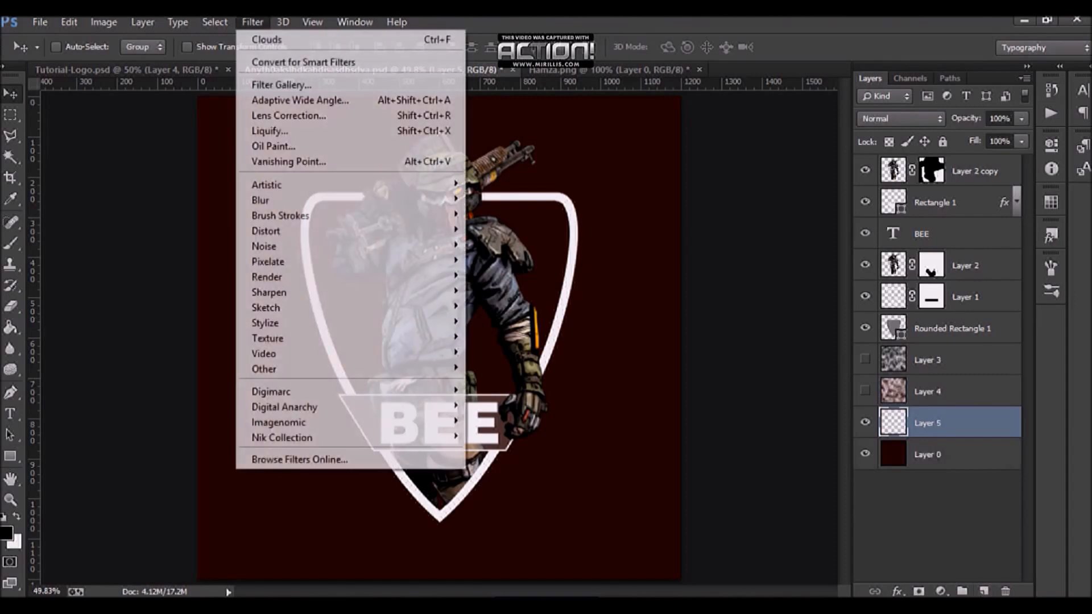
{"action": "mouse_move", "coordinate": [398, 277]}
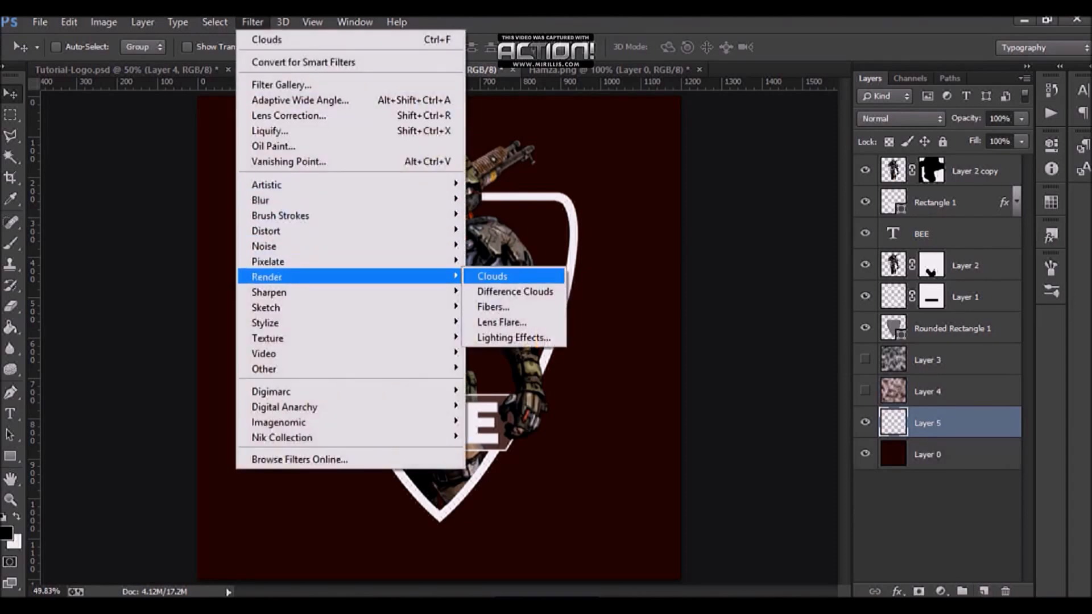
{"action": "left_click", "coordinate": [501, 277]}
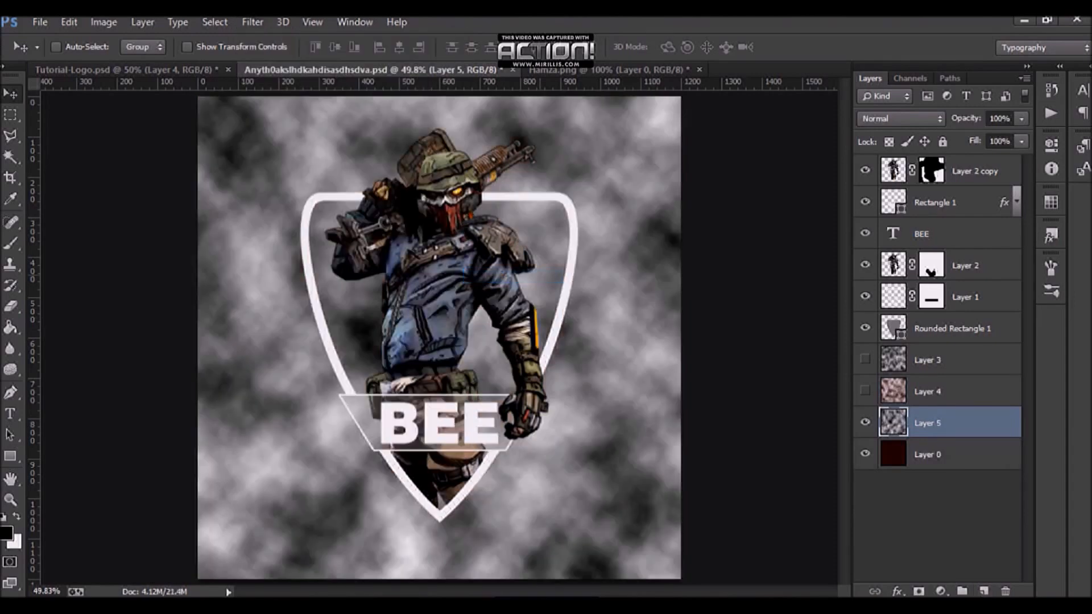
Step: Set the newest clouds layer's blend mode to Multiply and save the document
{"action": "left_click", "coordinate": [901, 118]}
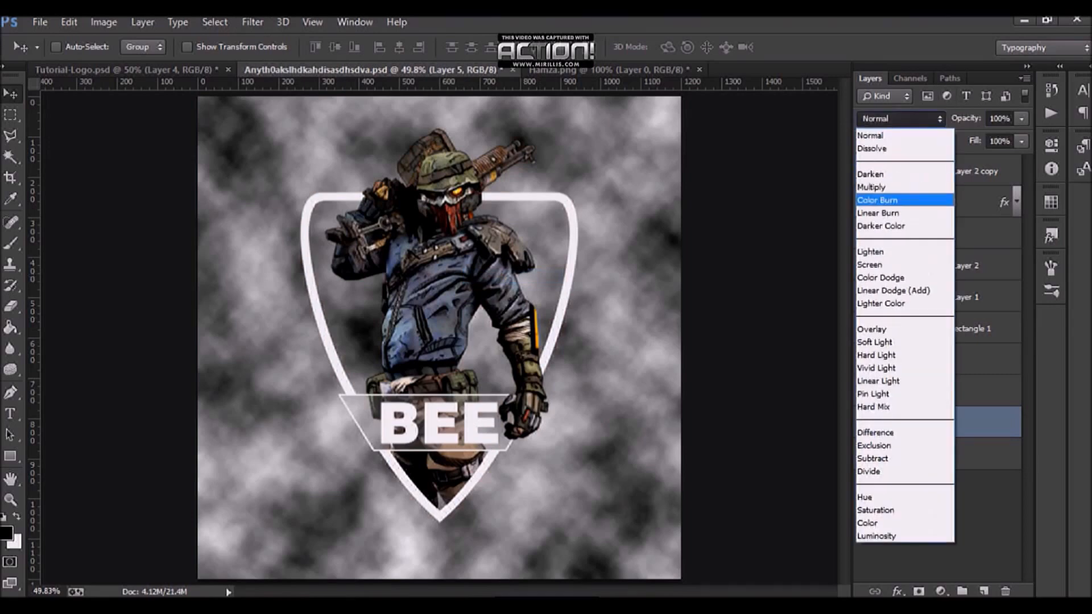
{"action": "left_click", "coordinate": [887, 186]}
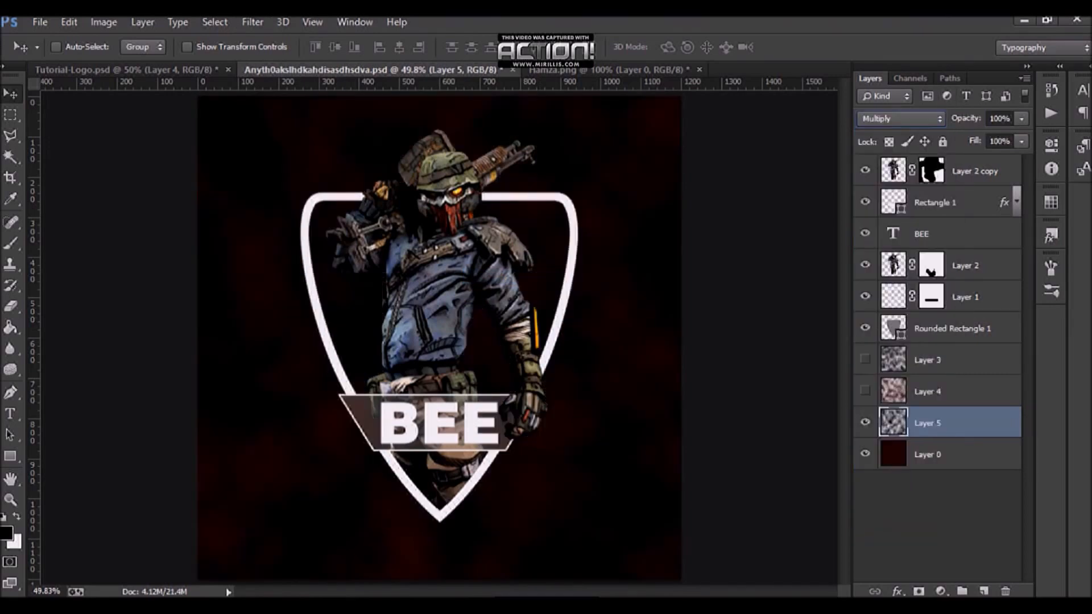
{"action": "key", "text": "ctrl+s"}
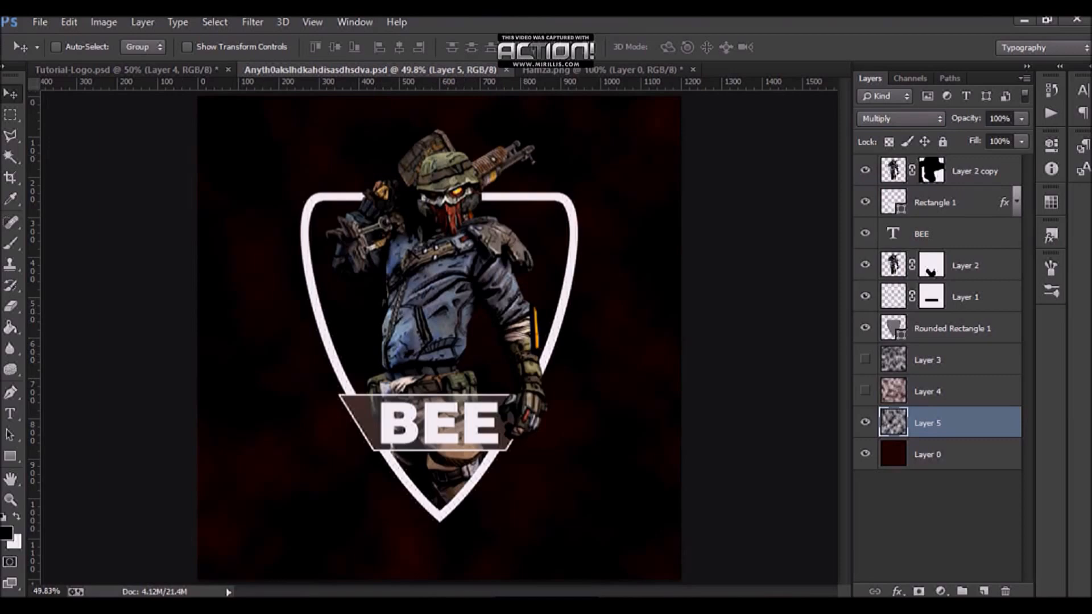
Step: Switch to the Tutorial-Logo reference, inspect its layers, and open the Rounded Rectangle 1 layer style settings
{"action": "left_click", "coordinate": [126, 70]}
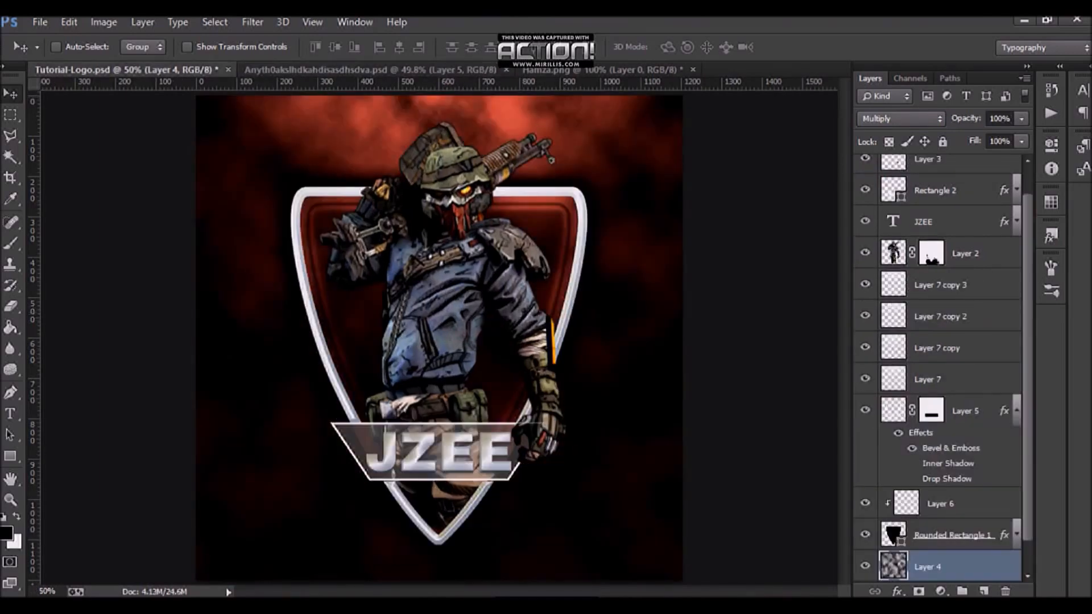
{"action": "left_click", "coordinate": [865, 503]}
{"action": "left_click", "coordinate": [865, 502]}
{"action": "key", "text": "ctrl+alt+2"}
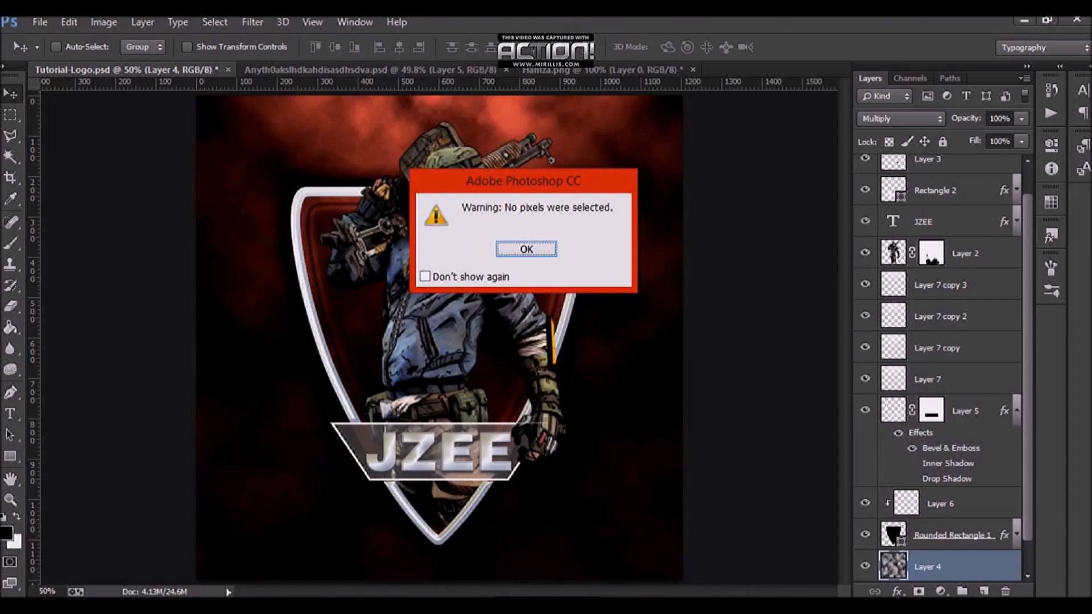
{"action": "key", "text": "Return"}
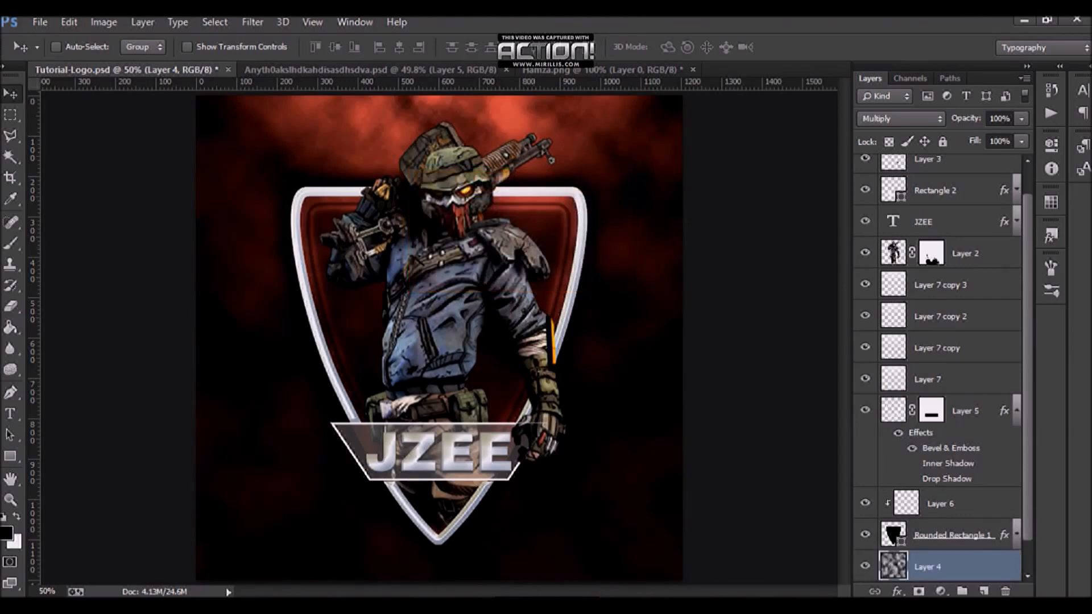
{"action": "left_click", "coordinate": [951, 535]}
{"action": "double_click", "coordinate": [1005, 535]}
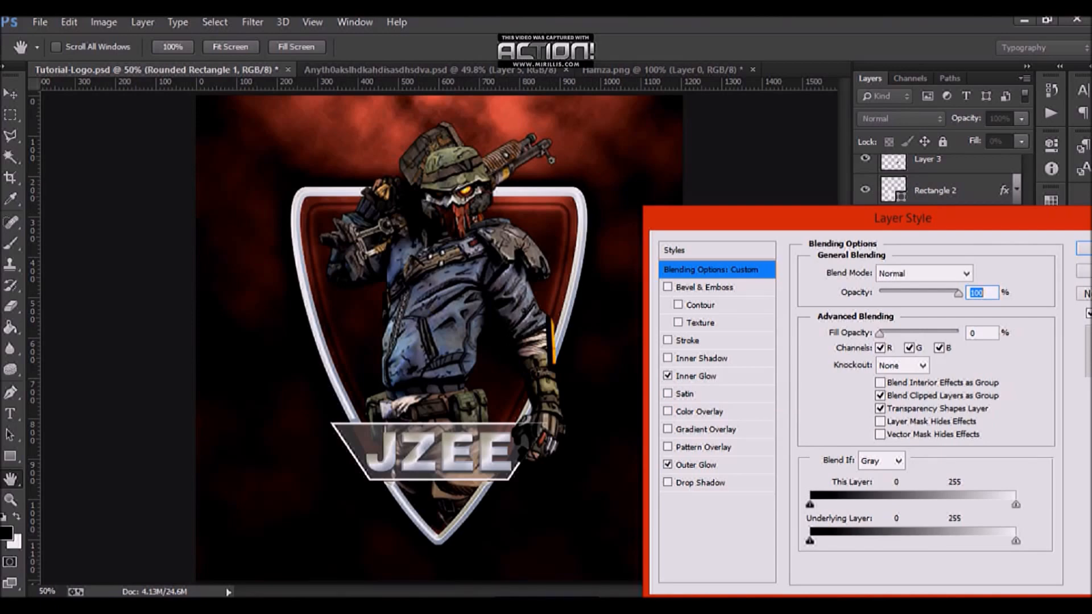
Step: Inspect the reference shape's Outer Glow and Inner Glow settings, including the glow contour, then close the dialog
{"action": "left_click", "coordinate": [667, 464]}
{"action": "left_click", "coordinate": [668, 465]}
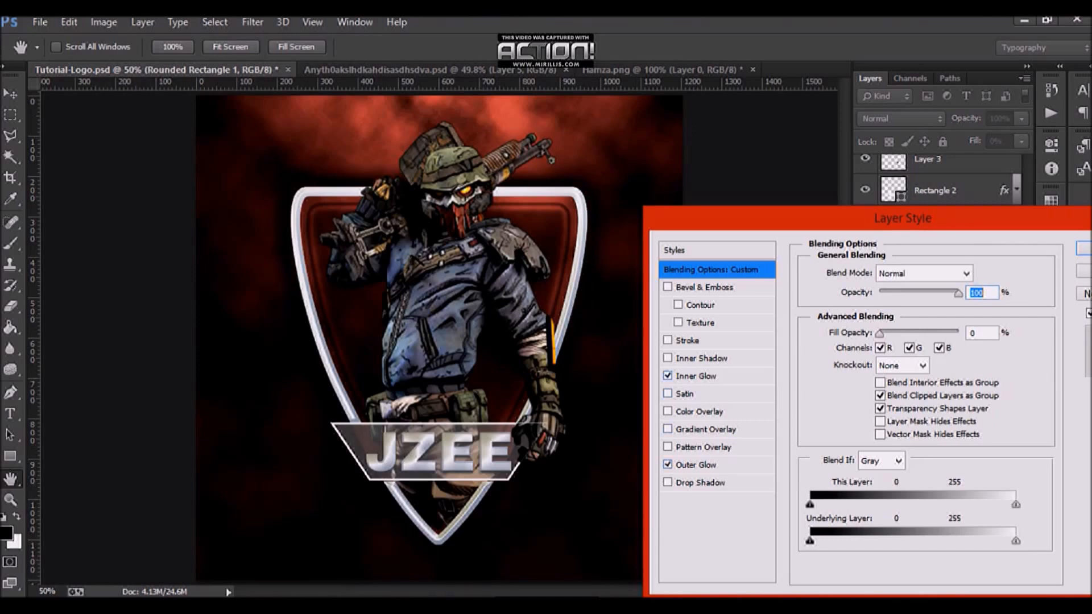
{"action": "left_click", "coordinate": [695, 376]}
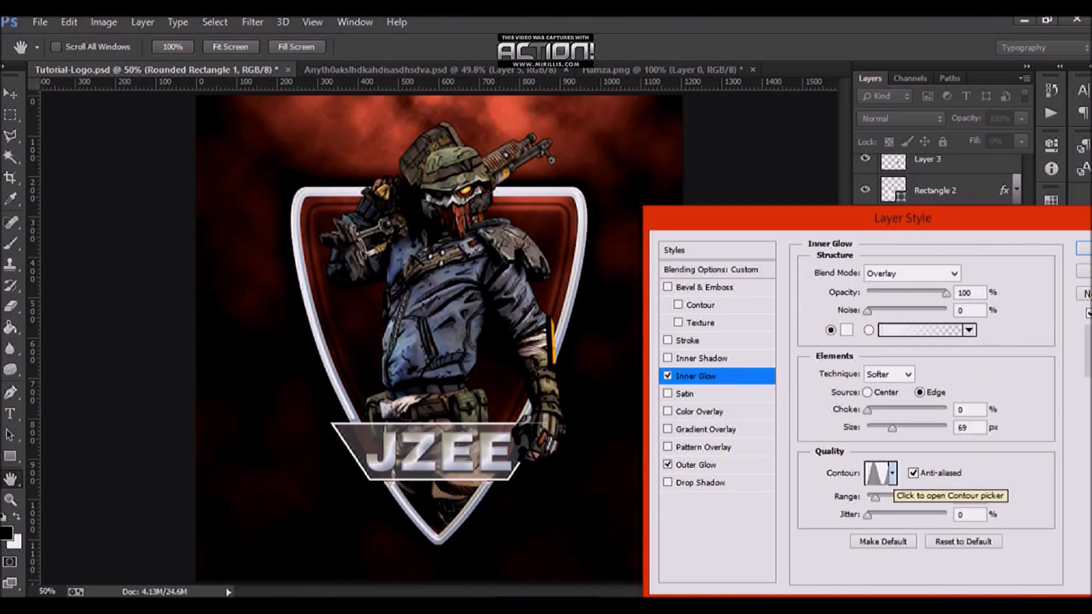
{"action": "left_click", "coordinate": [892, 474]}
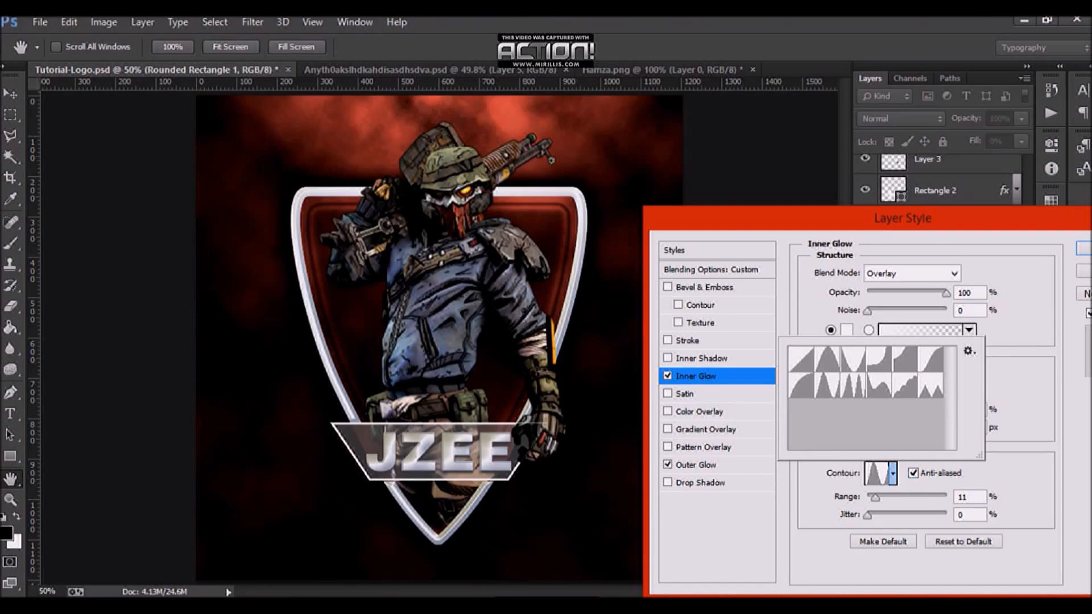
{"action": "left_click", "coordinate": [973, 509]}
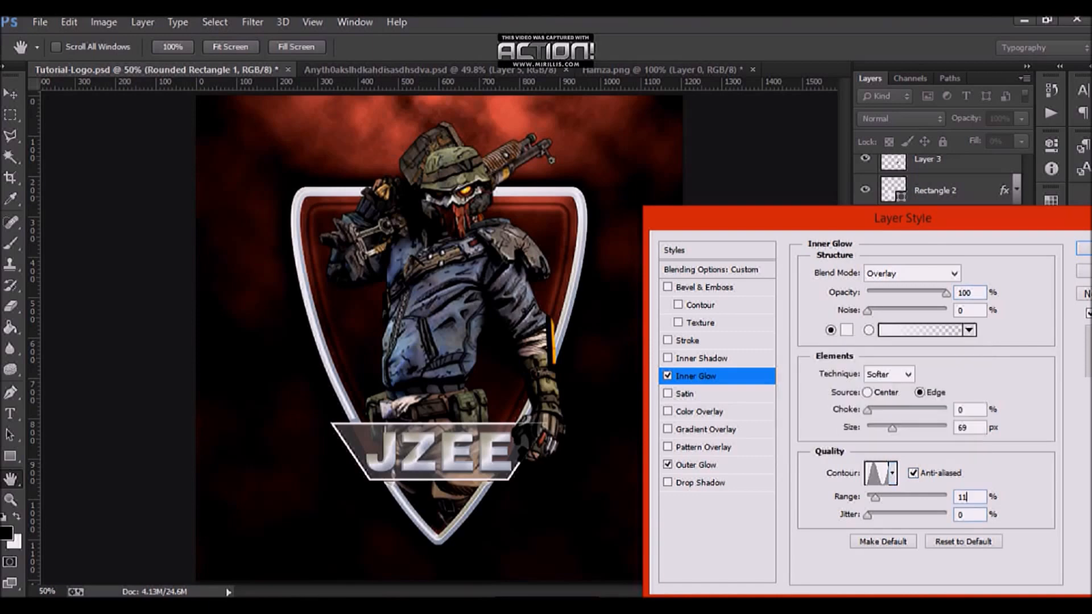
{"action": "key", "text": "Return"}
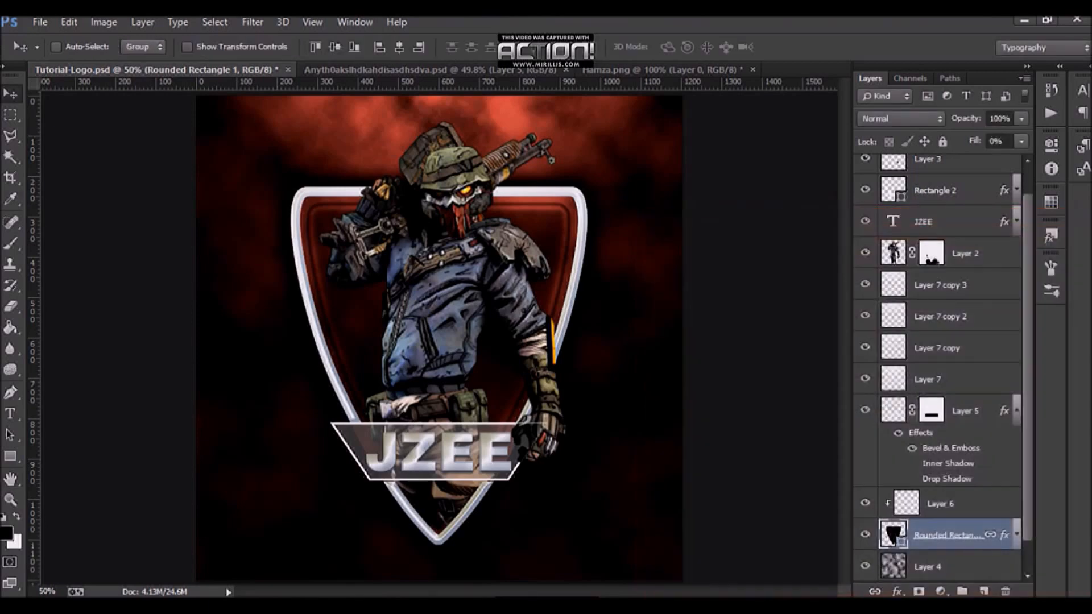
Step: In the working document, open the Rounded Rectangle 1 layer style and enable Outer Glow with color 000000
{"action": "left_click", "coordinate": [438, 70]}
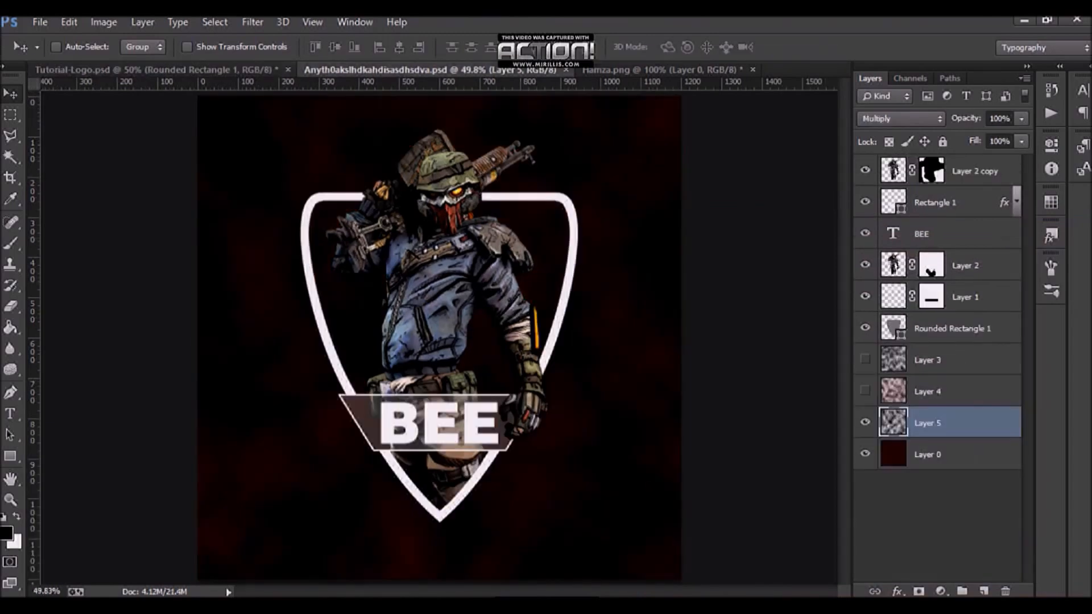
{"action": "double_click", "coordinate": [1004, 328]}
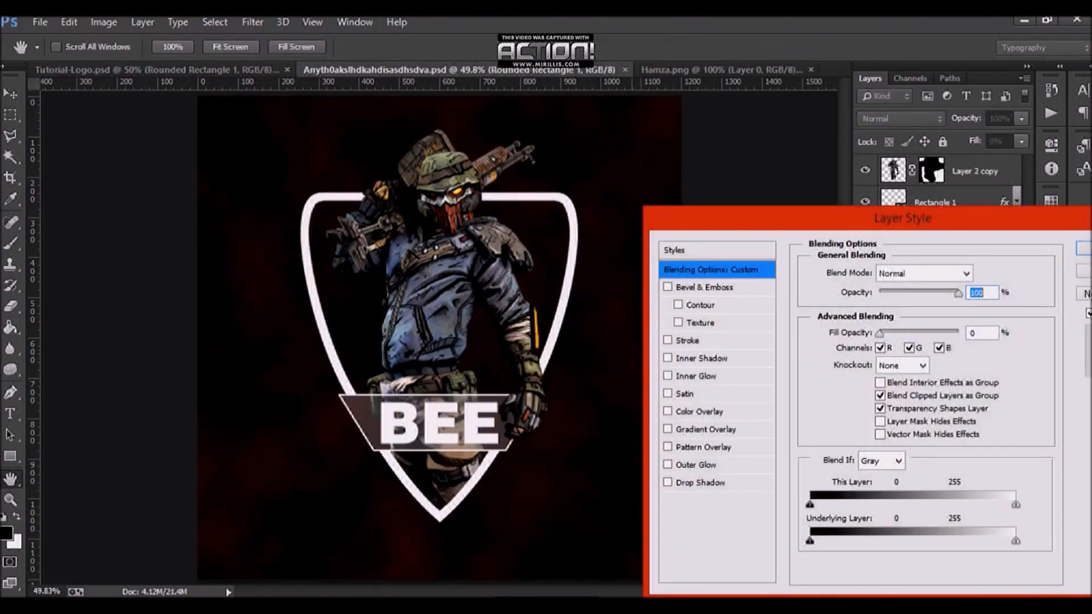
{"action": "left_click_drag", "start_coordinate": [812, 210], "coordinate": [778, 166]}
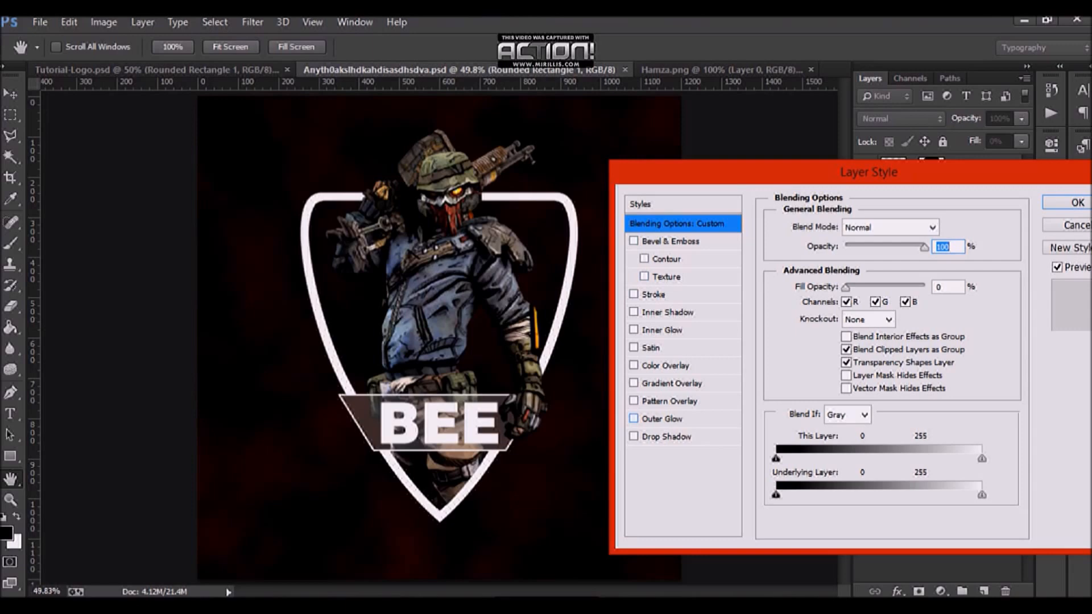
{"action": "left_click", "coordinate": [661, 419]}
{"action": "left_click", "coordinate": [814, 283]}
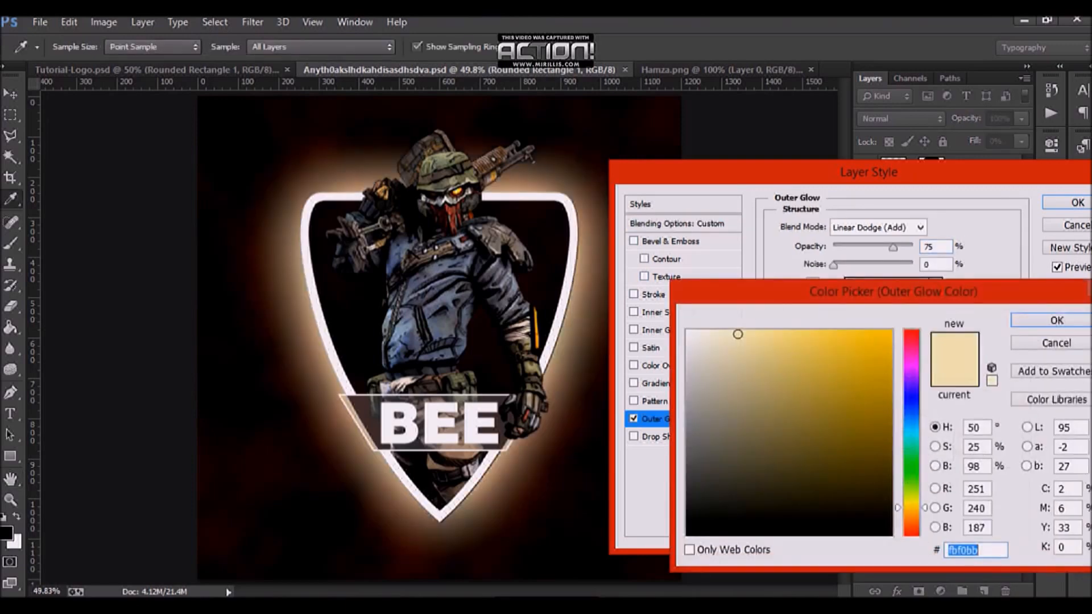
{"action": "type", "text": "000000"}
{"action": "key", "text": "Return"}
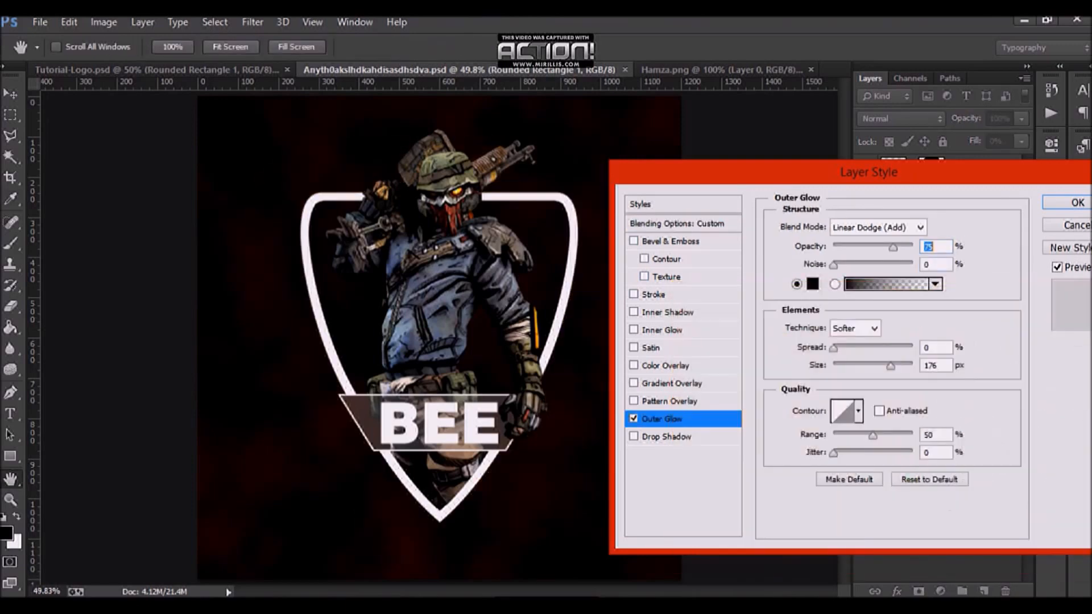
Step: Set the Outer Glow to Normal blend mode, 100% opacity, 38 px size and 65% range
{"action": "left_click", "coordinate": [879, 227]}
{"action": "left_click", "coordinate": [876, 21]}
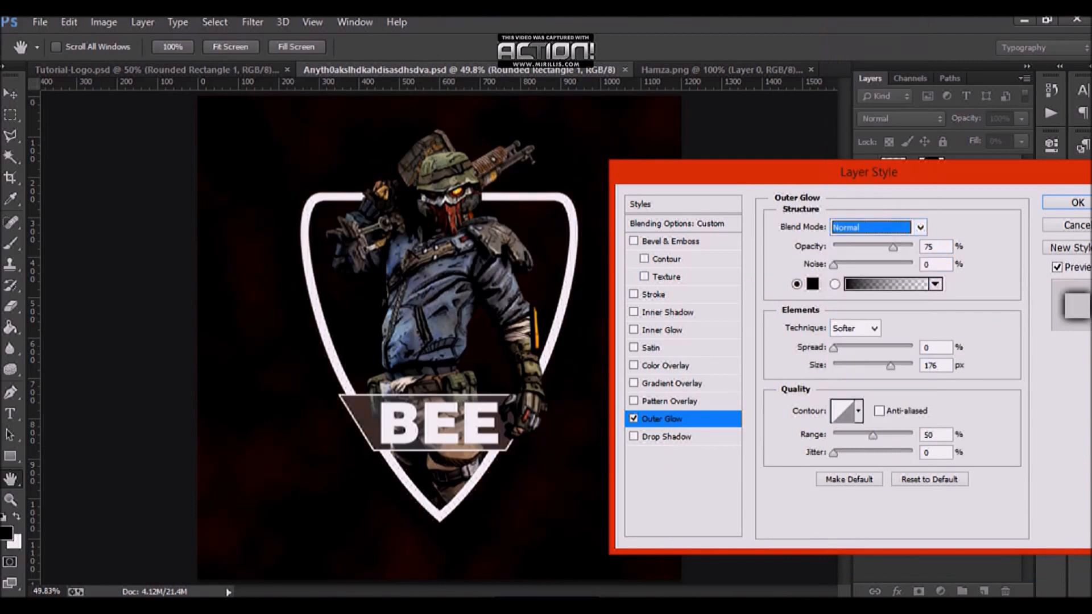
{"action": "left_click", "coordinate": [933, 246]}
{"action": "type", "text": "0"}
{"action": "left_click", "coordinate": [933, 347]}
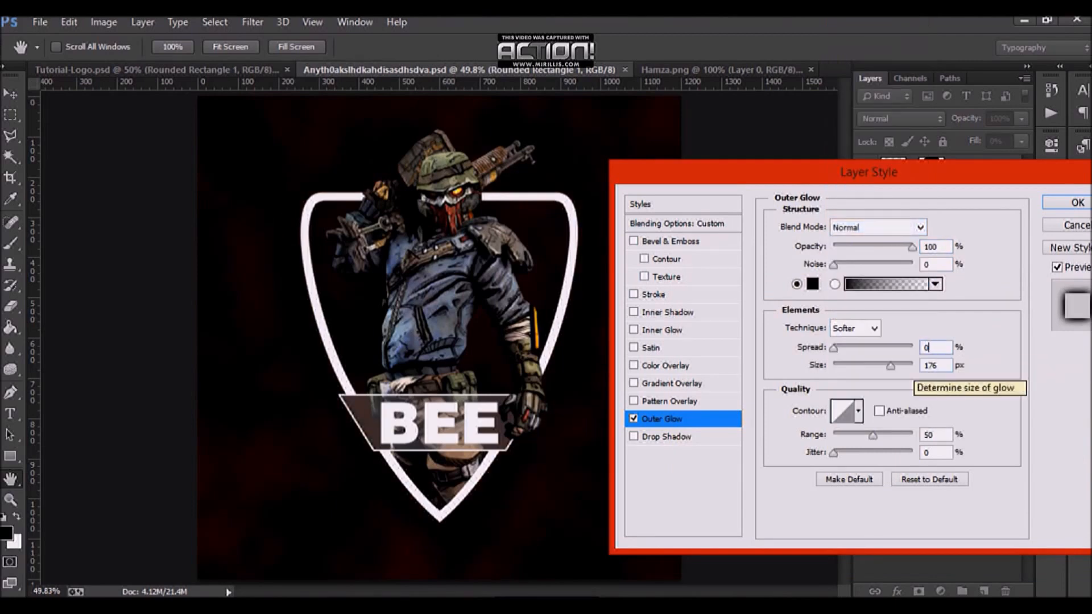
{"action": "left_click_drag", "start_coordinate": [890, 365], "coordinate": [849, 347]}
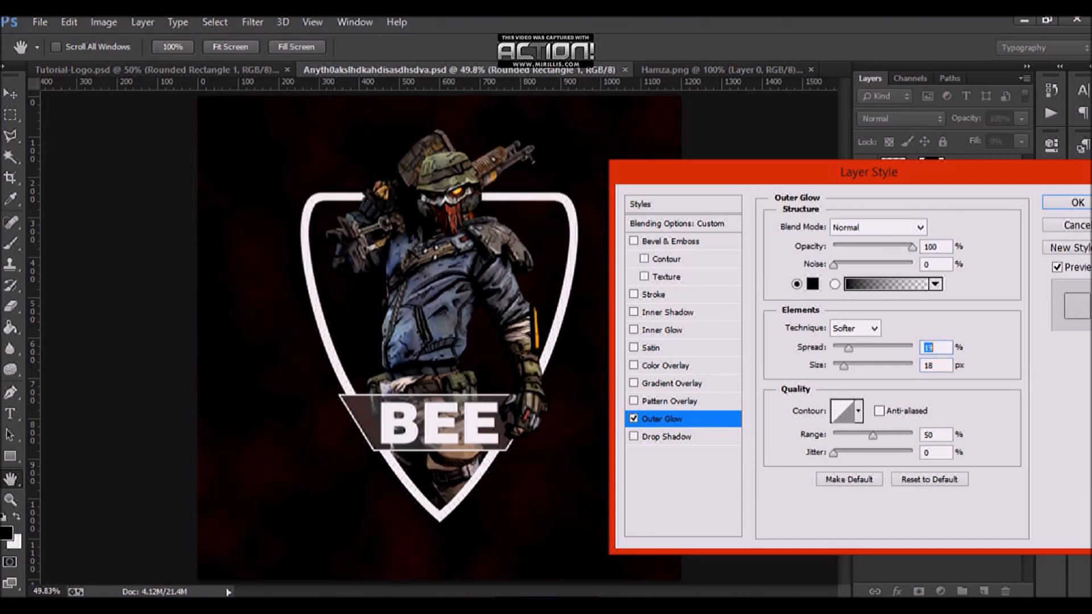
{"action": "left_click_drag", "start_coordinate": [873, 435], "coordinate": [883, 435]}
{"action": "mouse_move", "coordinate": [844, 365]}
{"action": "left_mouse_down"}
{"action": "mouse_move", "coordinate": [859, 348]}
{"action": "mouse_move", "coordinate": [843, 348]}
{"action": "left_mouse_up"}
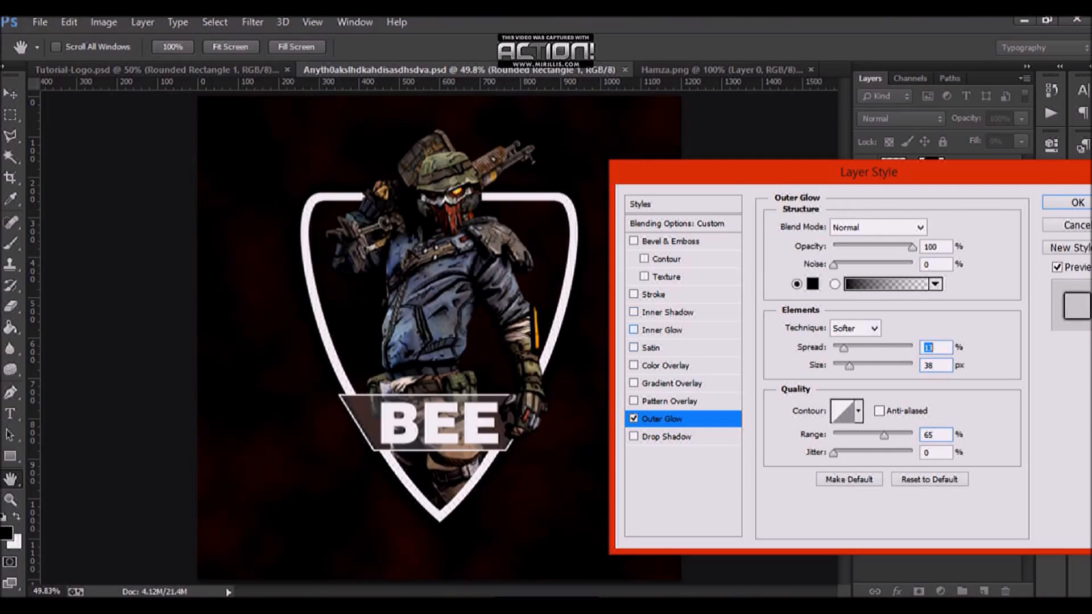
Step: Enable Inner Glow on the shield shape and set its color to ffffff
{"action": "left_click", "coordinate": [662, 330]}
{"action": "left_click", "coordinate": [812, 284]}
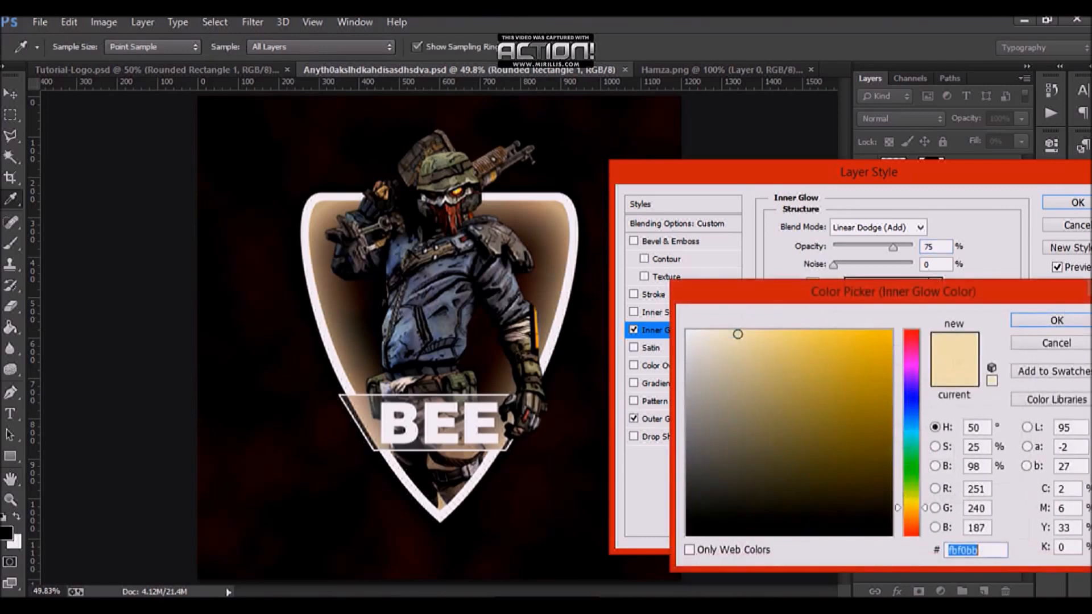
{"action": "type", "text": "ffffff"}
{"action": "key", "text": "Return"}
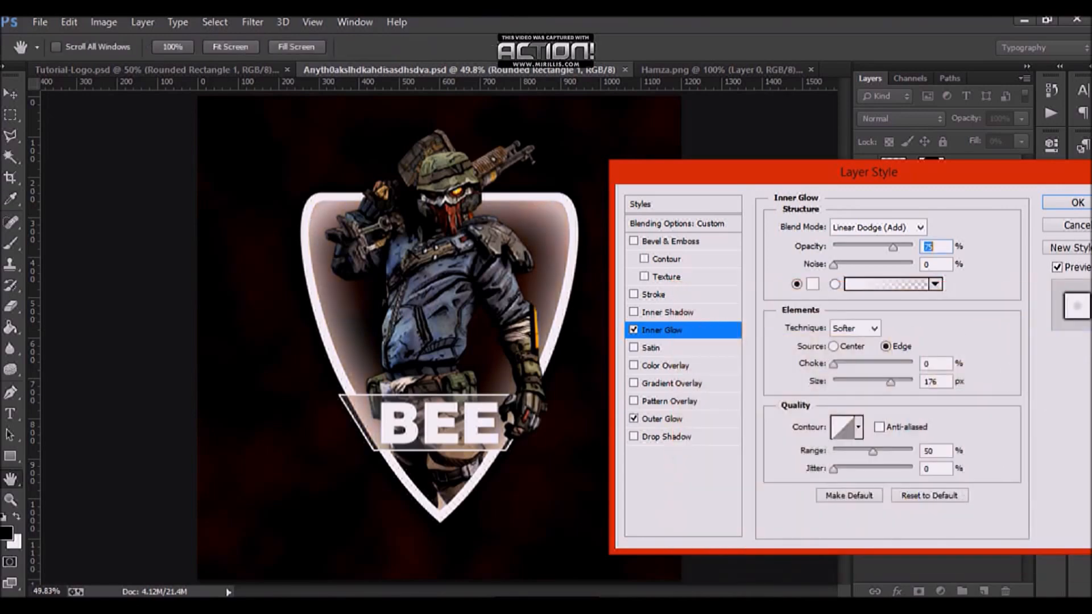
Step: Set the Inner Glow to Overlay at 100% opacity with the peaked contour, anti-aliased, and 11% range
{"action": "left_click", "coordinate": [877, 227]}
{"action": "left_click", "coordinate": [846, 211]}
{"action": "left_click_drag", "start_coordinate": [892, 246], "coordinate": [913, 247]}
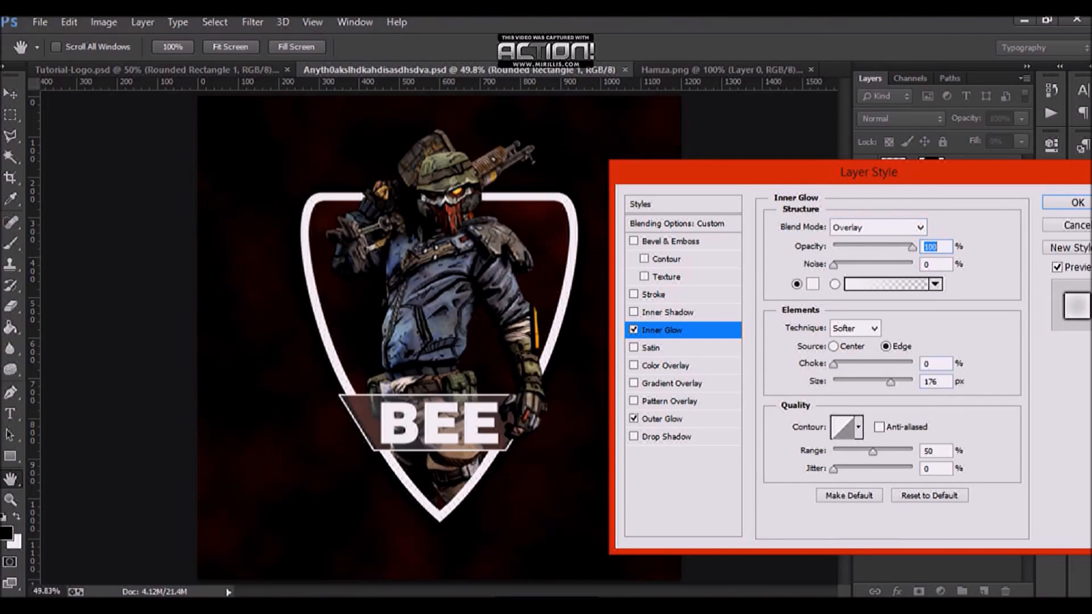
{"action": "left_click", "coordinate": [858, 427]}
{"action": "left_click", "coordinate": [793, 490]}
{"action": "key", "text": "Return"}
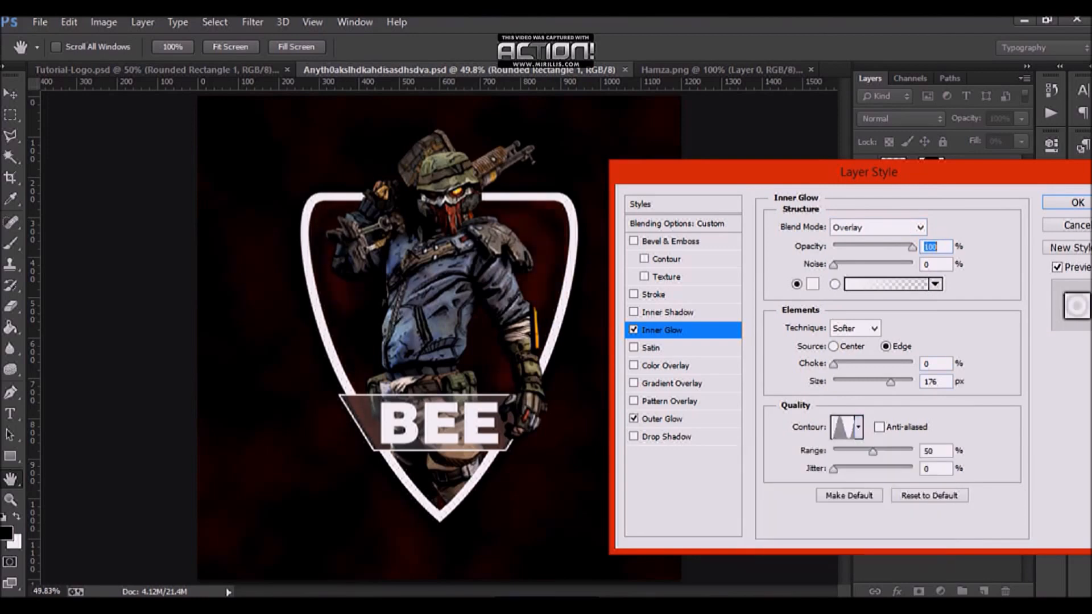
{"action": "left_click", "coordinate": [879, 427]}
{"action": "type", "text": "11"}
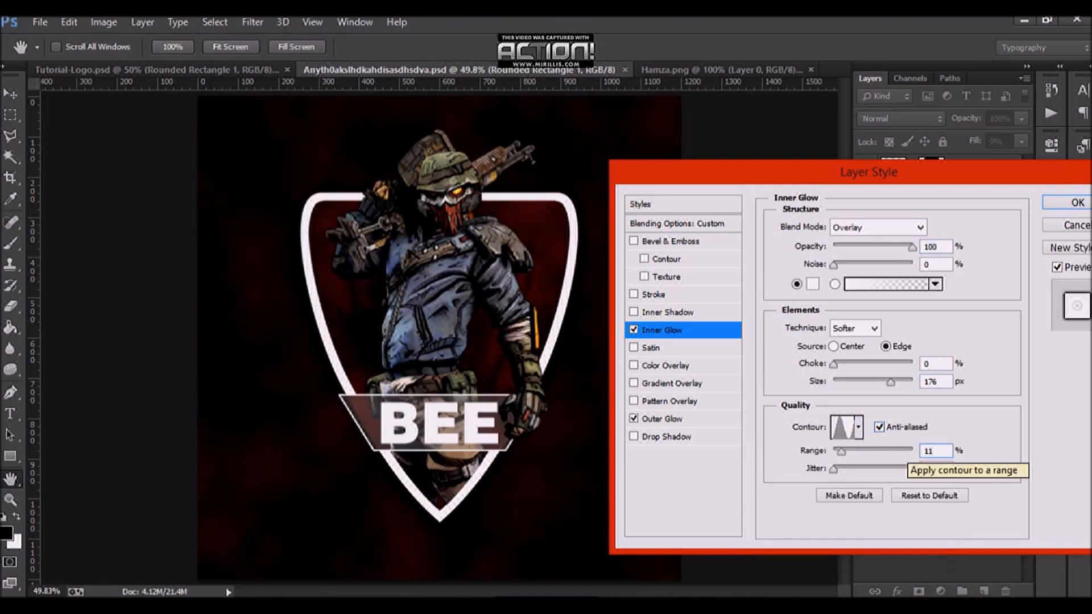
Step: Set the Inner Glow size to 73 px, apply the layer style, and save the document
{"action": "left_click", "coordinate": [939, 382]}
{"action": "scroll", "coordinate": [938, 382], "scroll_direction": "down", "scroll_amount": 20}
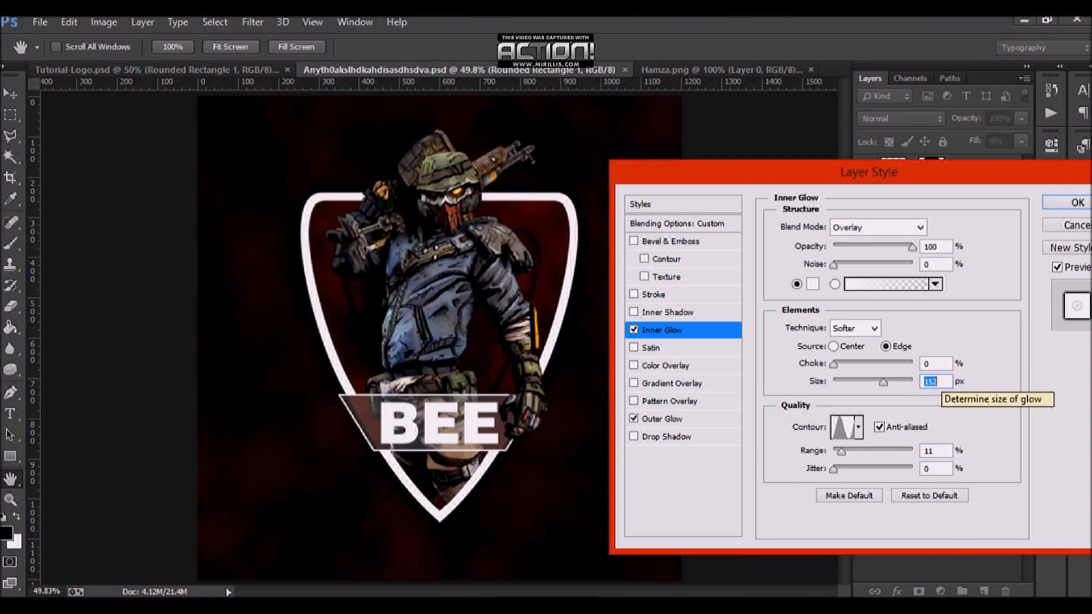
{"action": "scroll", "coordinate": [937, 381], "scroll_direction": "down", "scroll_amount": 20}
{"action": "scroll", "coordinate": [938, 381], "scroll_direction": "up", "scroll_amount": 2}
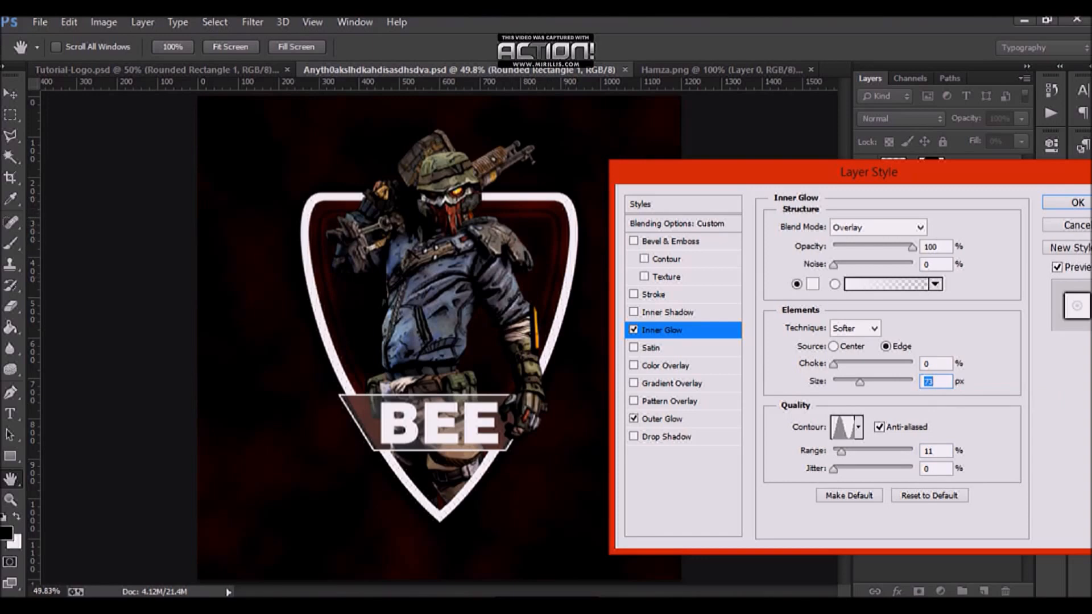
{"action": "key", "text": "Return"}
{"action": "key", "text": "ctrl+s"}
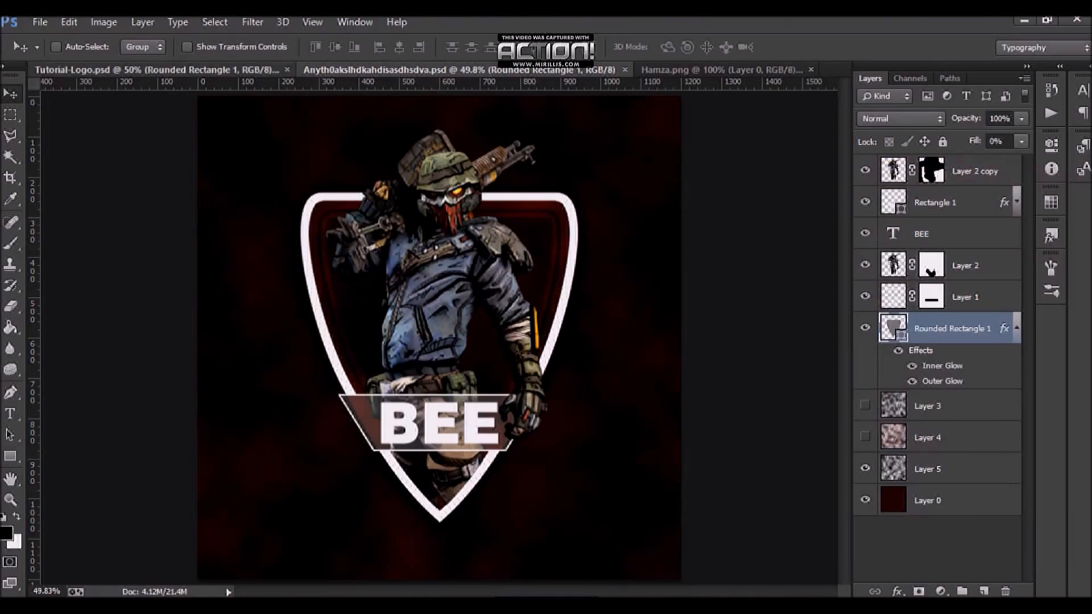
Step: Switch to the Tutorial-Logo reference and inspect the JZEE text layer's Drop Shadow, Inner Shadow and Bevel & Emboss settings
{"action": "left_click", "coordinate": [171, 70]}
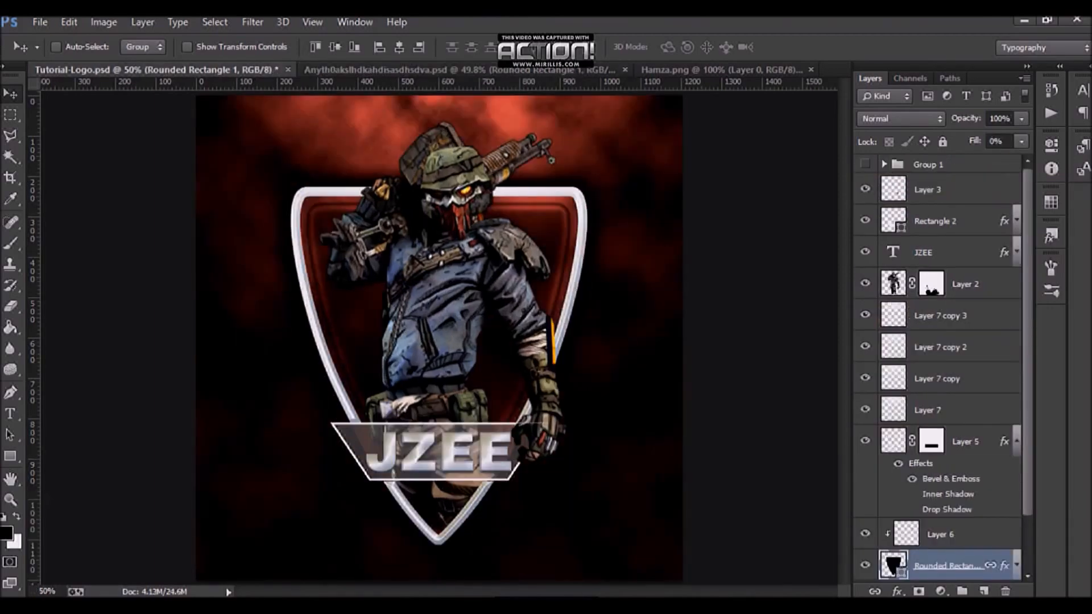
{"action": "double_click", "coordinate": [966, 252]}
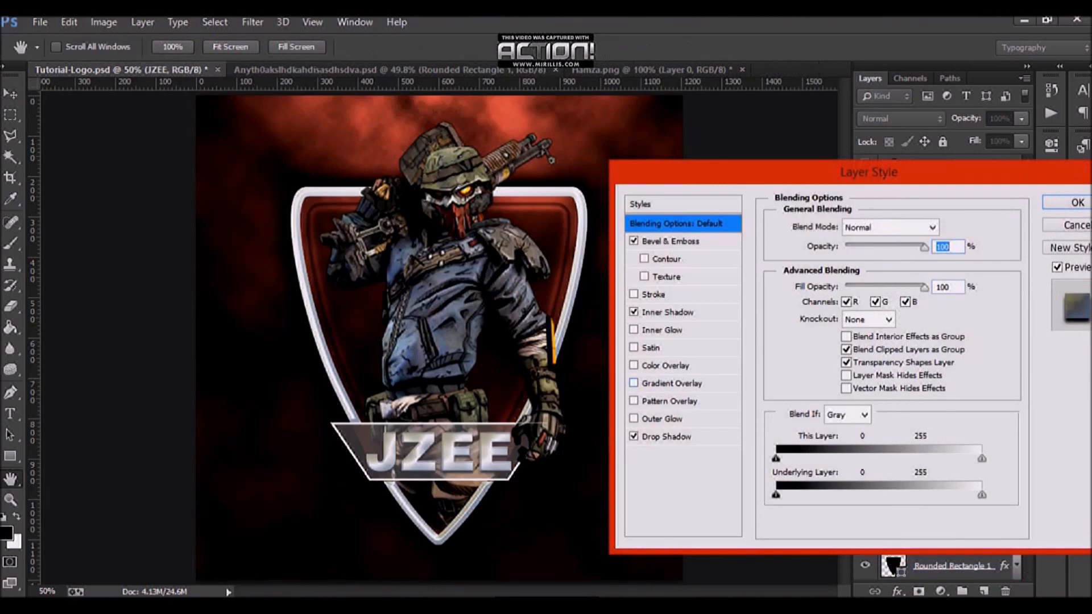
{"action": "key", "text": "Escape"}
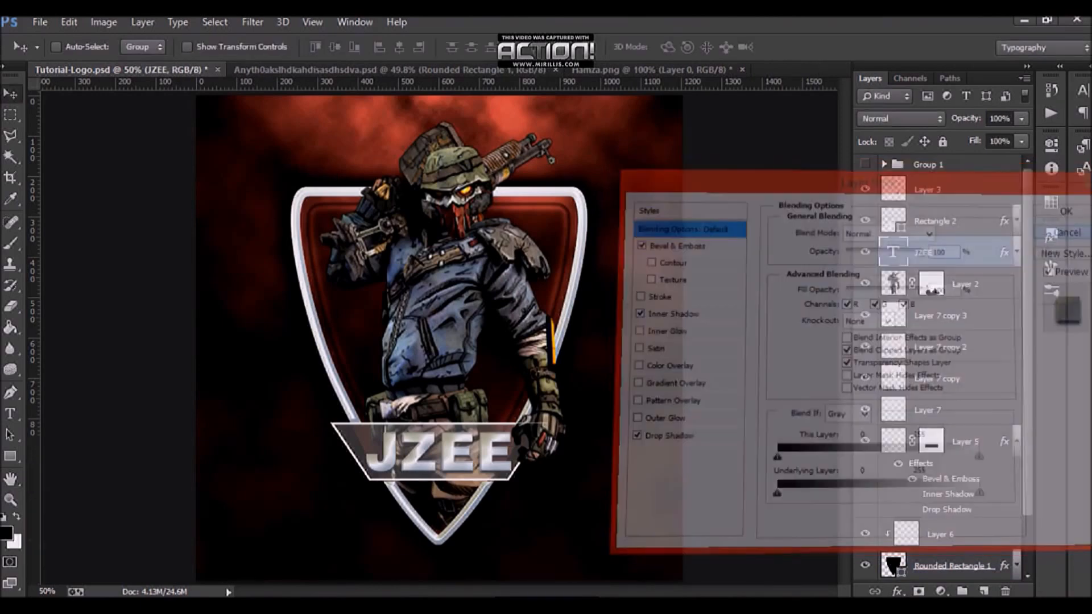
{"action": "left_click", "coordinate": [966, 284]}
{"action": "double_click", "coordinate": [966, 252]}
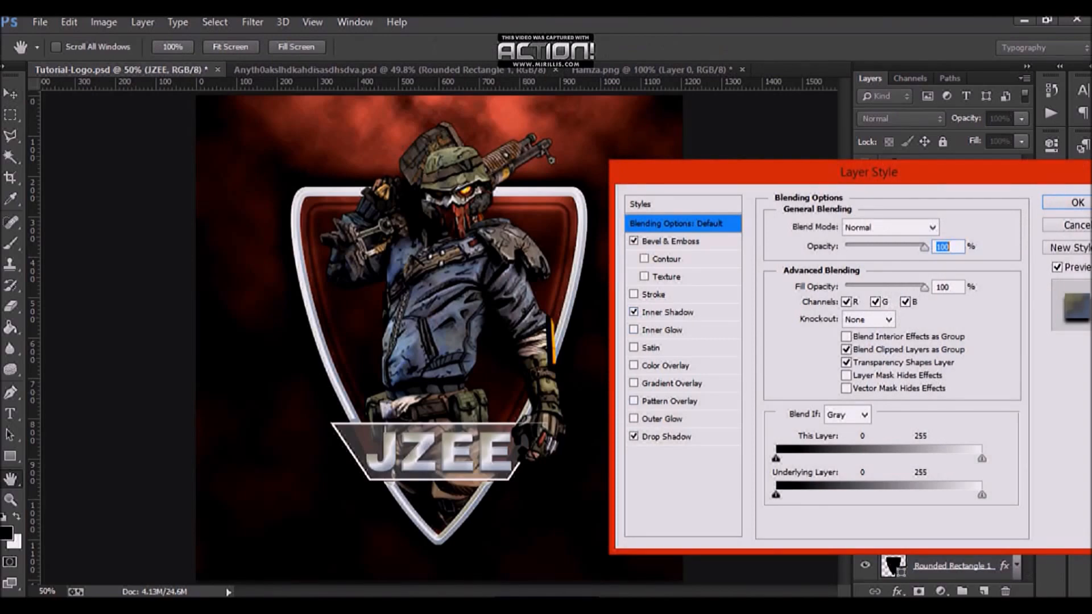
{"action": "left_click", "coordinate": [666, 437]}
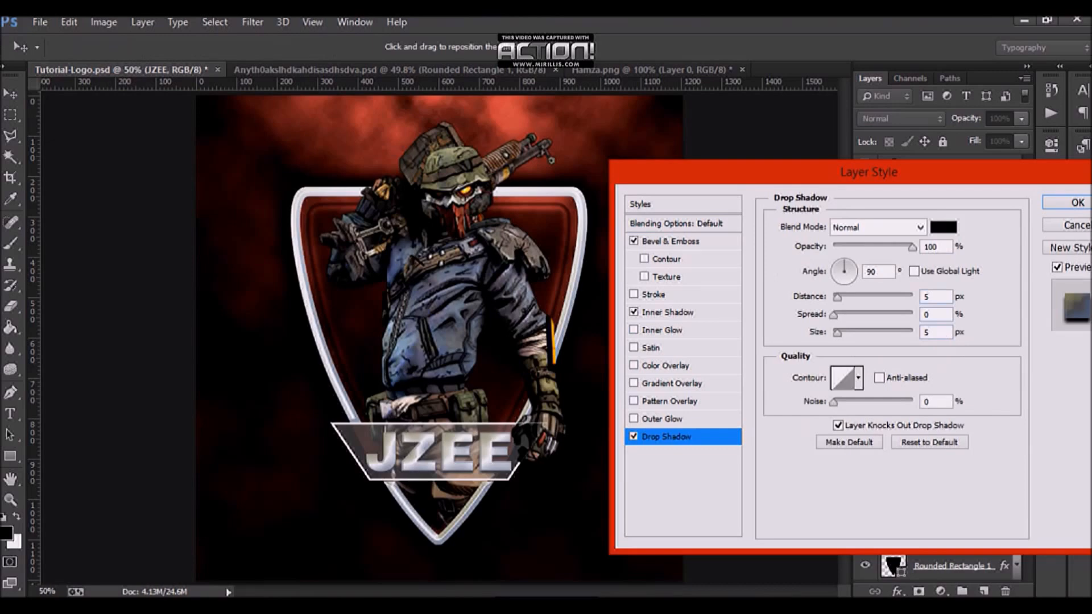
{"action": "left_click", "coordinate": [667, 312]}
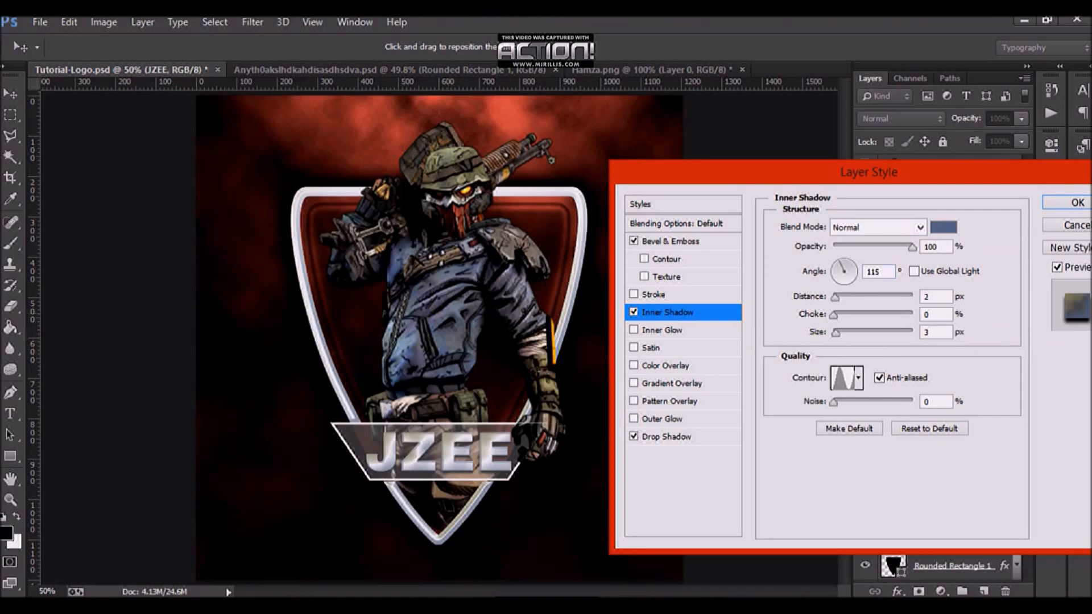
{"action": "left_click", "coordinate": [879, 271]}
{"action": "left_click", "coordinate": [670, 242]}
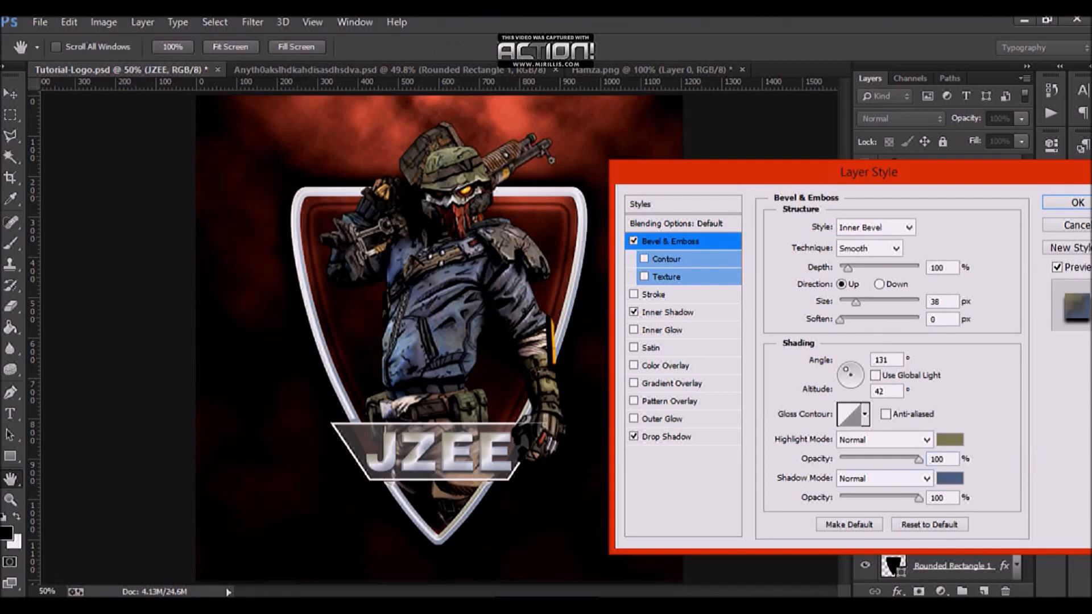
{"action": "key", "text": "Return"}
Step: Copy the JZEE text's layer style and try pasting it onto the BEE text layer in the working document
{"action": "right_click", "coordinate": [980, 256]}
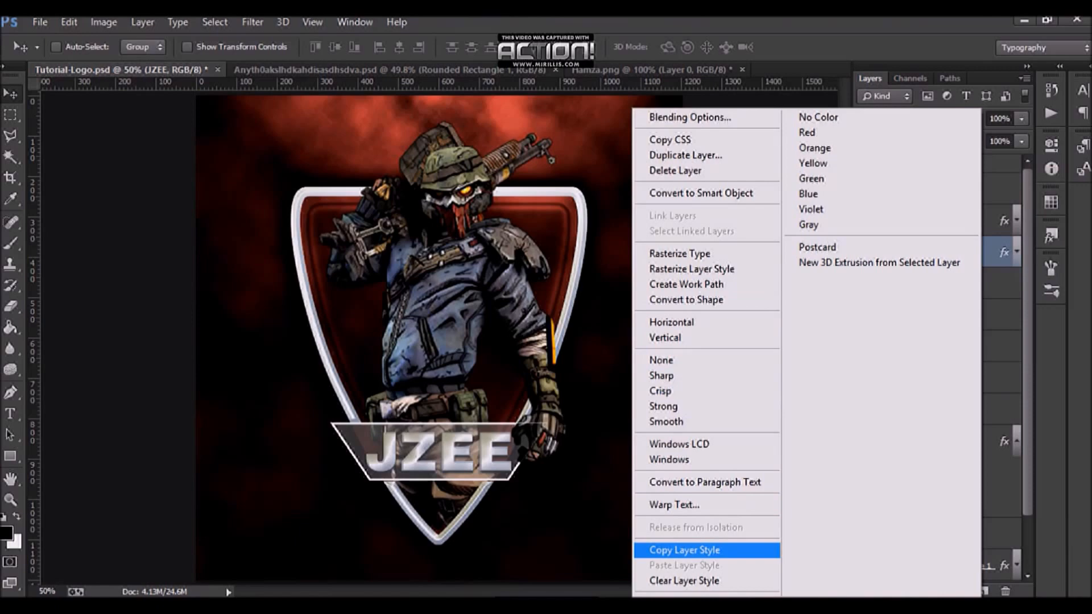
{"action": "left_click", "coordinate": [684, 550]}
{"action": "left_click", "coordinate": [375, 70]}
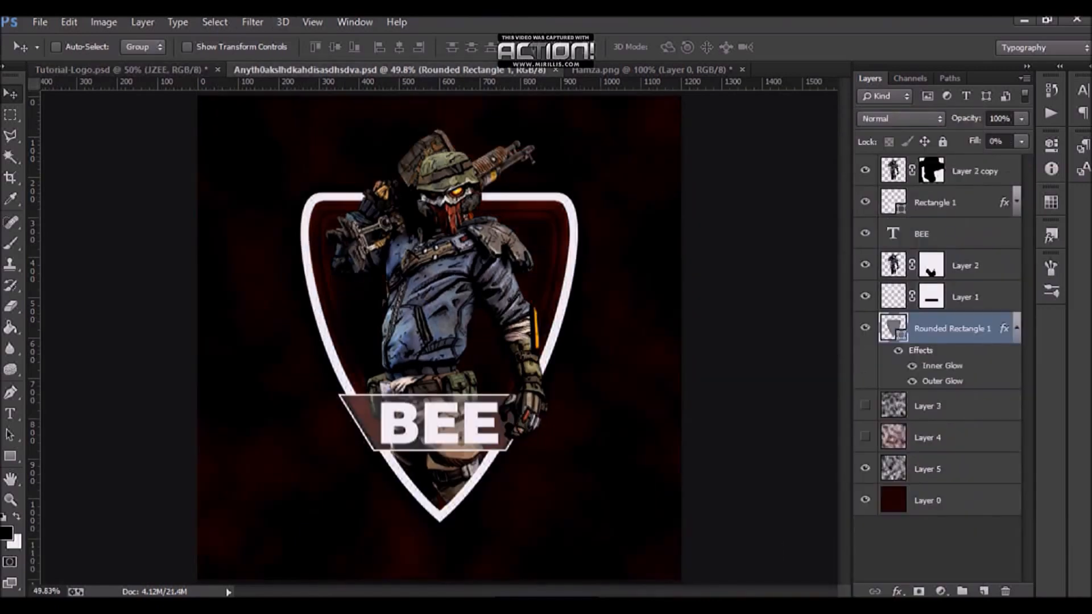
{"action": "left_click", "coordinate": [1017, 328]}
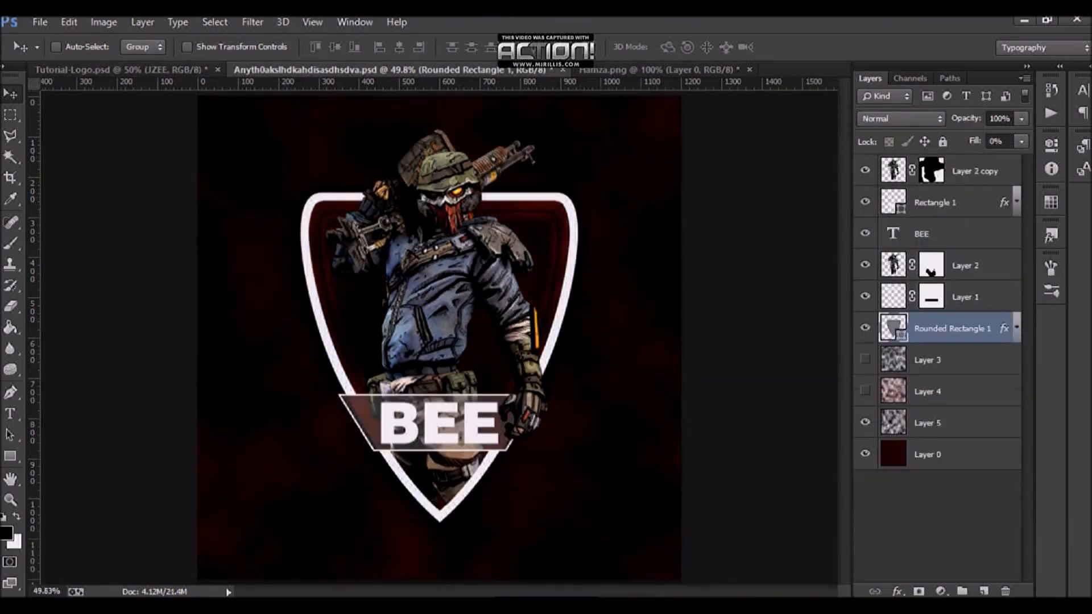
{"action": "right_click", "coordinate": [988, 234]}
{"action": "left_click", "coordinate": [689, 564]}
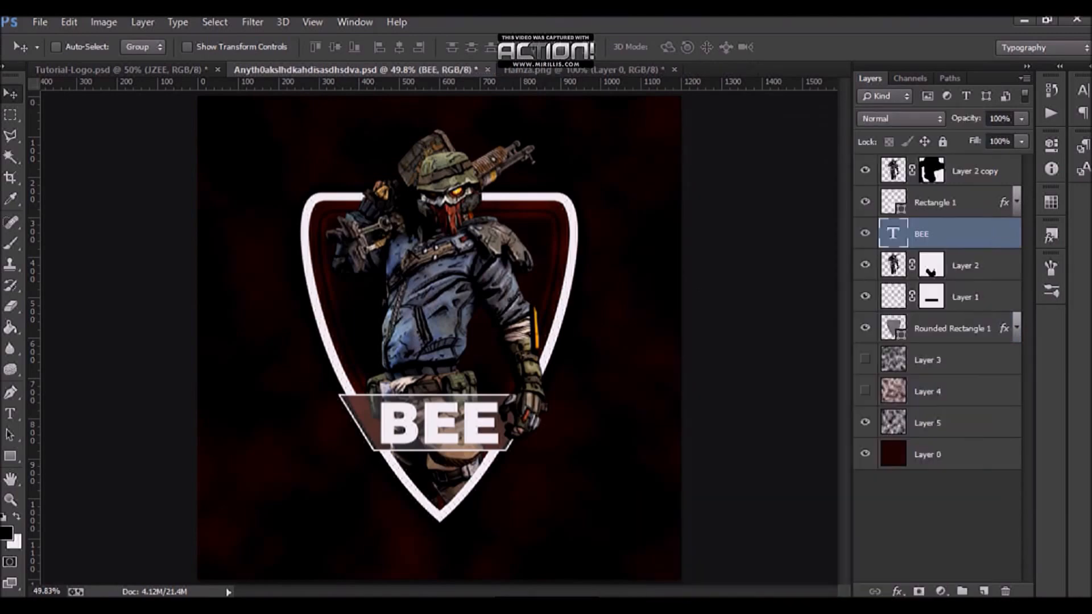
Step: Add a Drop Shadow to the BEE text with Normal blend mode, 100% opacity, 5 px distance and 5 px size
{"action": "double_click", "coordinate": [983, 233]}
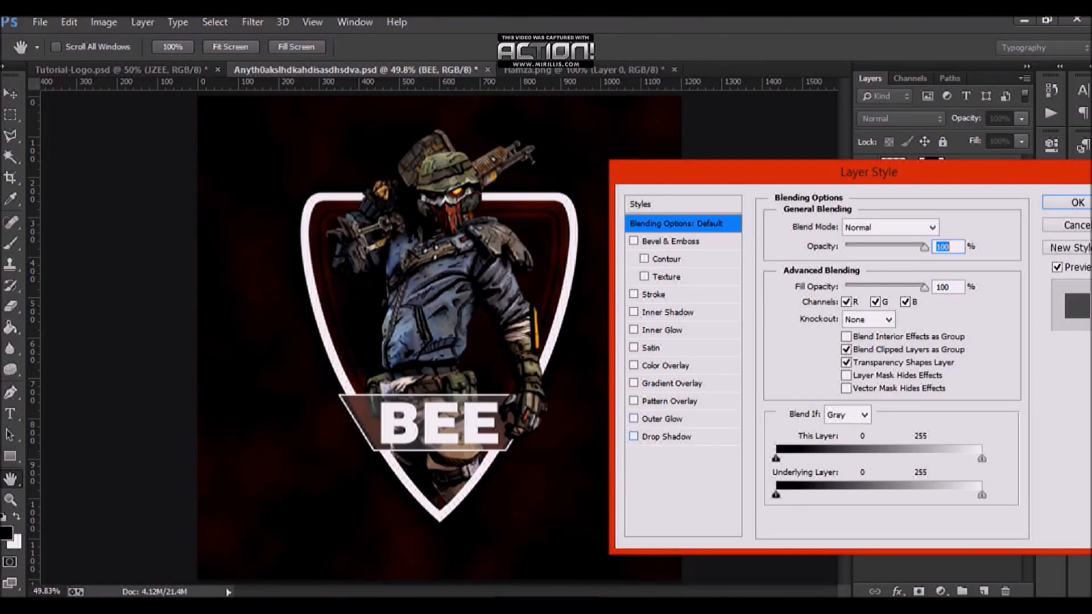
{"action": "left_click", "coordinate": [666, 437]}
{"action": "left_click_drag", "start_coordinate": [938, 333], "coordinate": [920, 297]}
{"action": "type", "text": "55"}
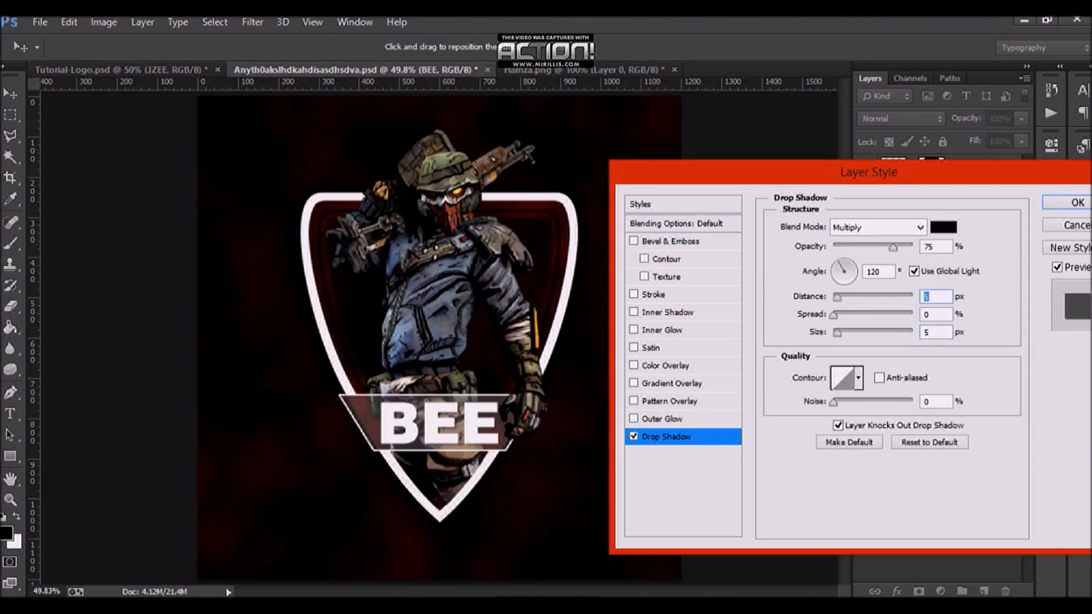
{"action": "left_click_drag", "start_coordinate": [938, 246], "coordinate": [924, 246]}
{"action": "type", "text": "100"}
{"action": "left_click", "coordinate": [879, 227]}
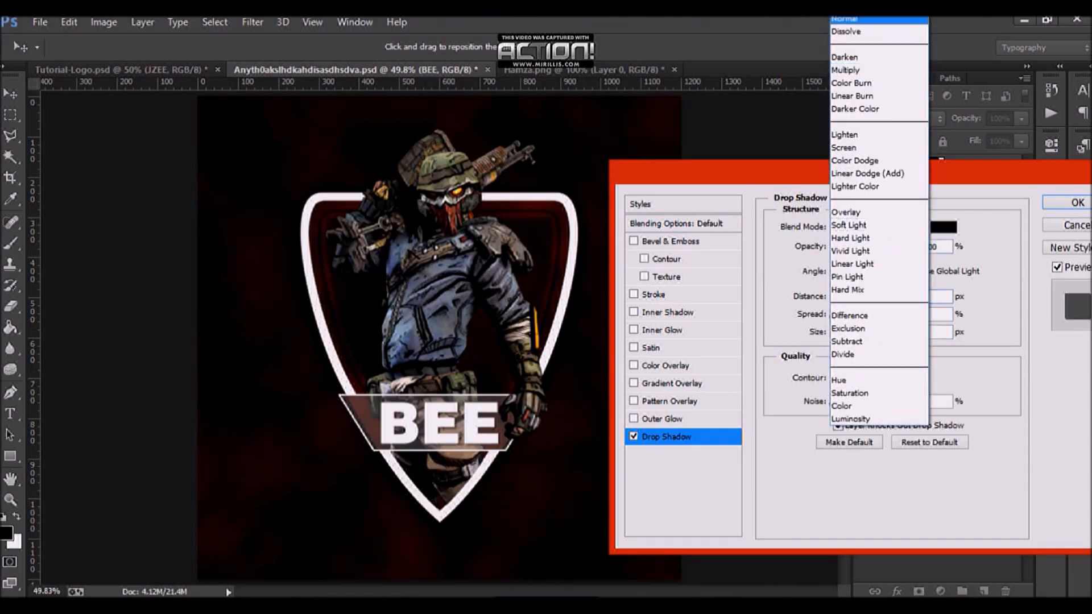
{"action": "left_click", "coordinate": [853, 23]}
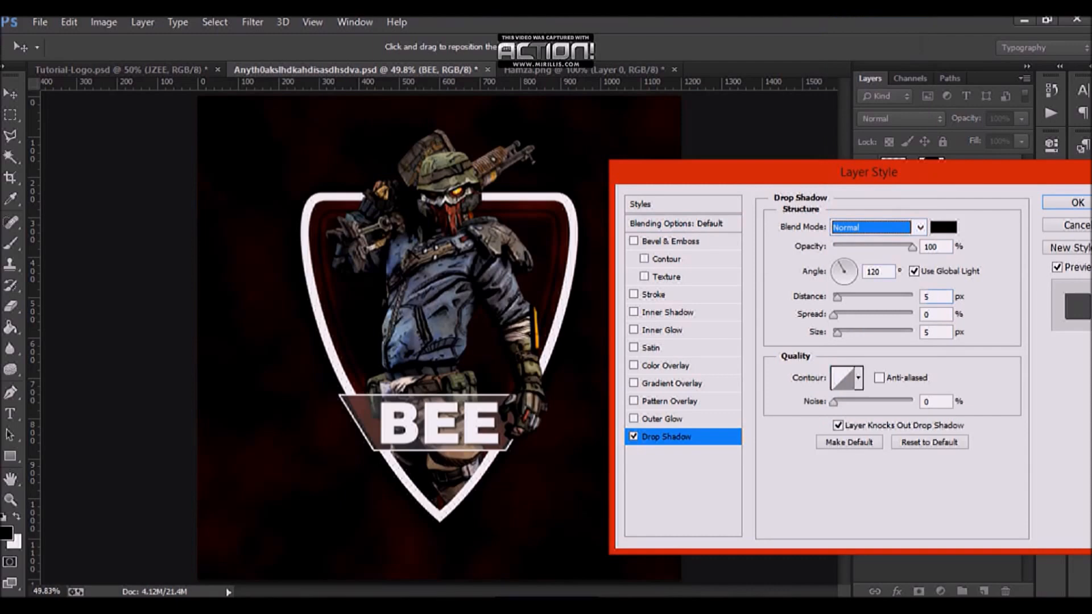
{"action": "left_click", "coordinate": [879, 271]}
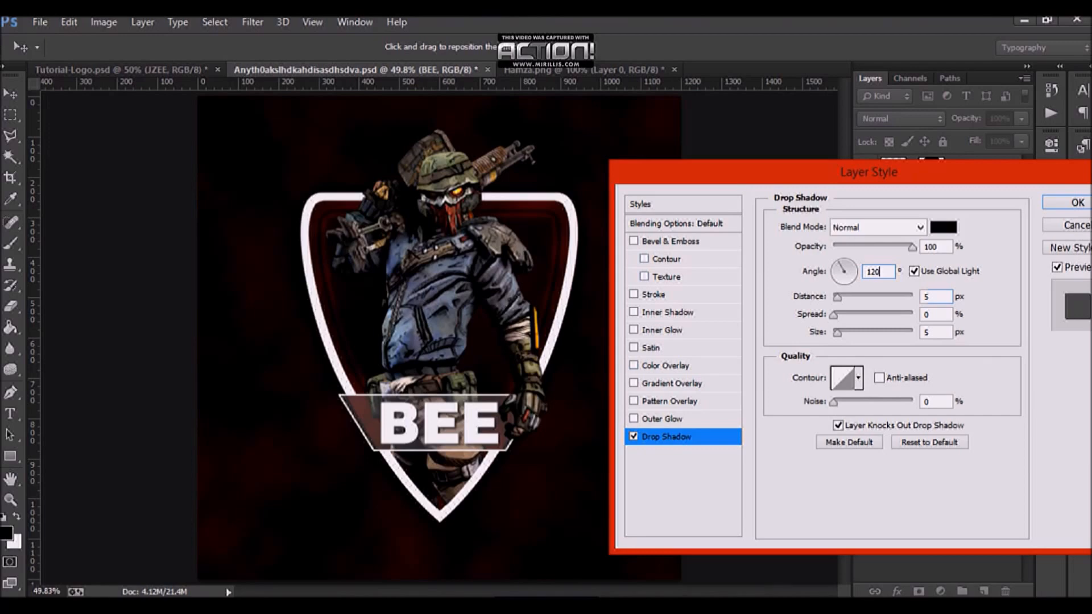
Step: Enable Bevel & Emboss and sample the highlight colour #757b59 from the mascot's olive helmet
{"action": "left_click", "coordinate": [670, 241]}
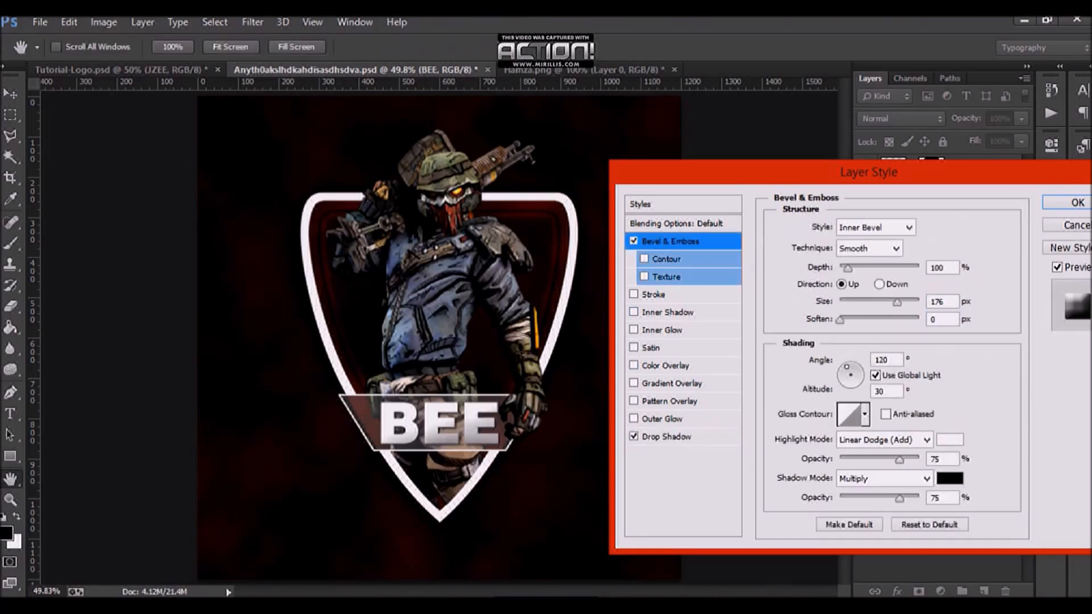
{"action": "left_click", "coordinate": [950, 440]}
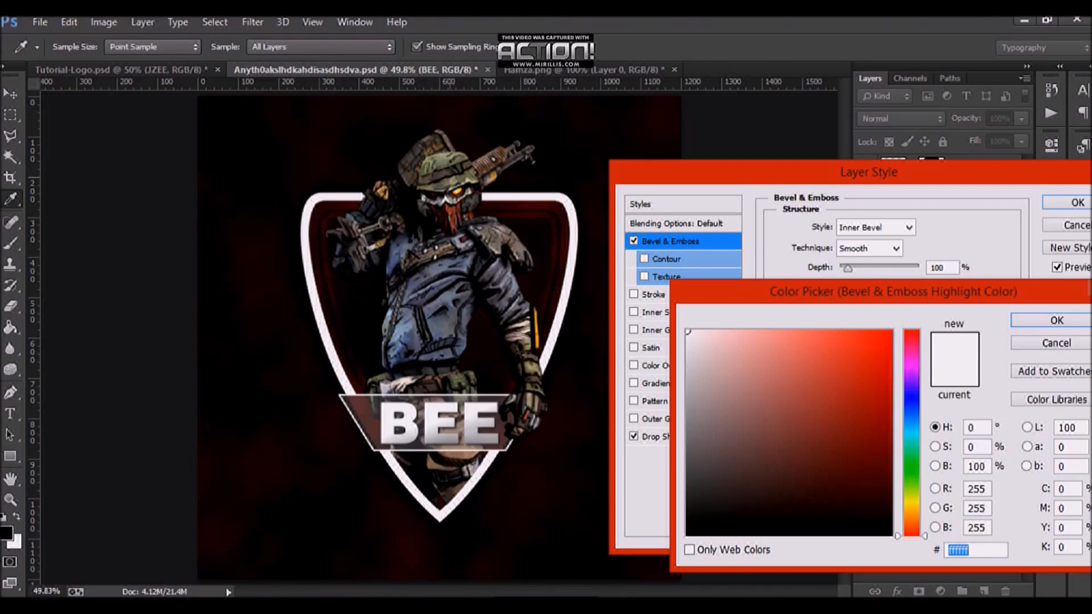
{"action": "left_click", "coordinate": [460, 178]}
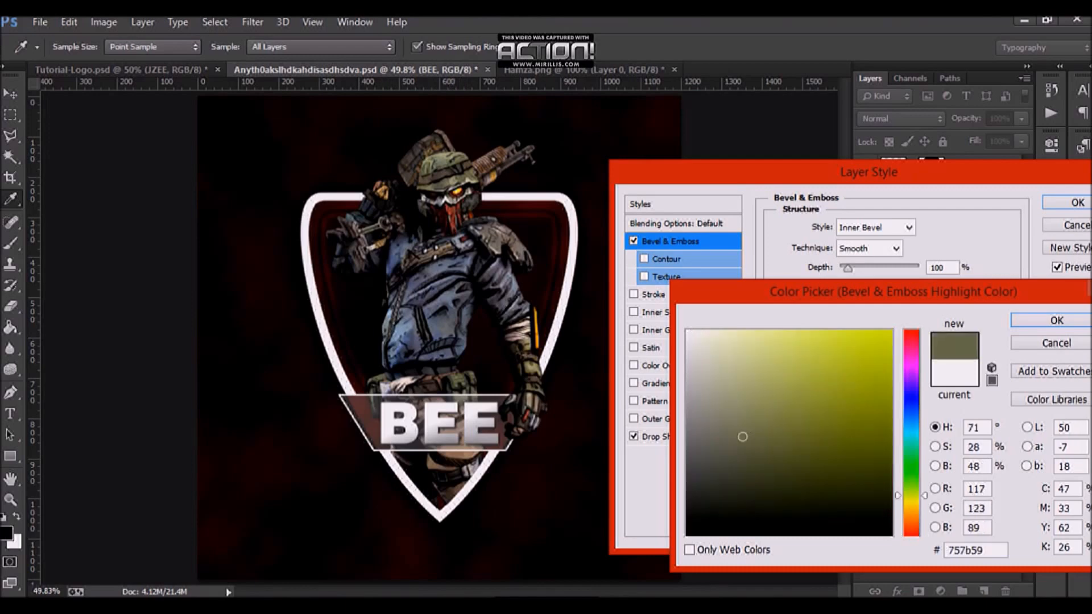
{"action": "left_click", "coordinate": [1056, 320]}
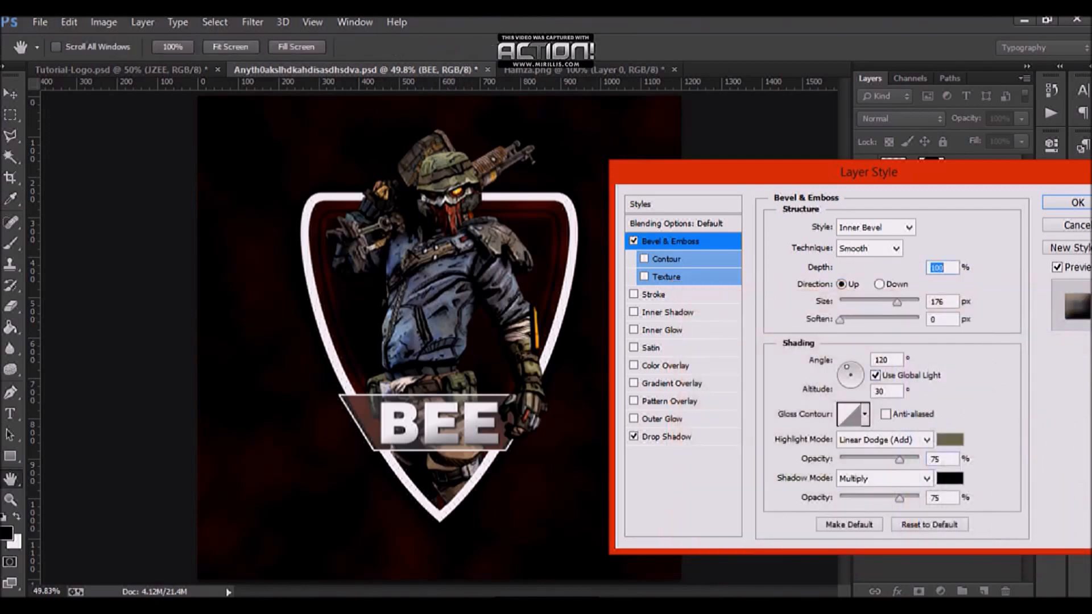
Step: Sample the bevel shadow colour #505670 from the mascot's blue jacket
{"action": "left_click", "coordinate": [950, 478]}
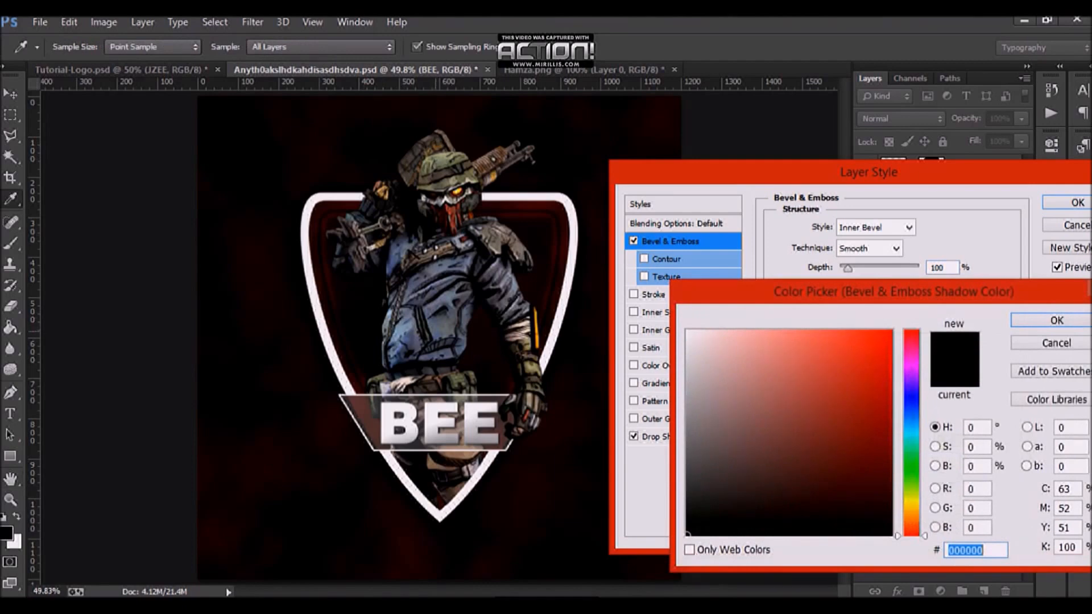
{"action": "left_click", "coordinate": [434, 331]}
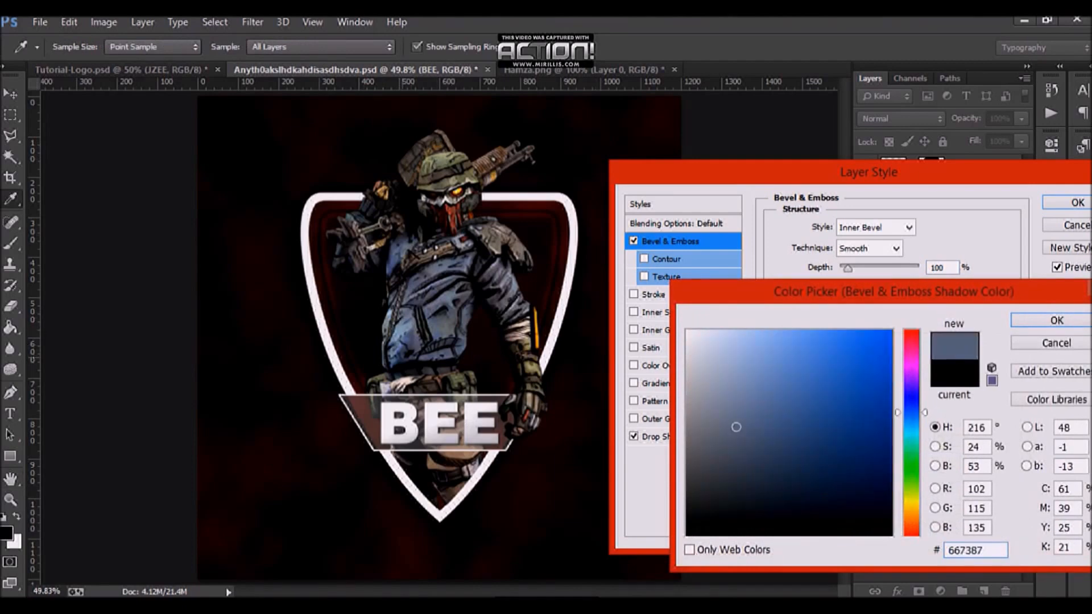
{"action": "left_click", "coordinate": [408, 344]}
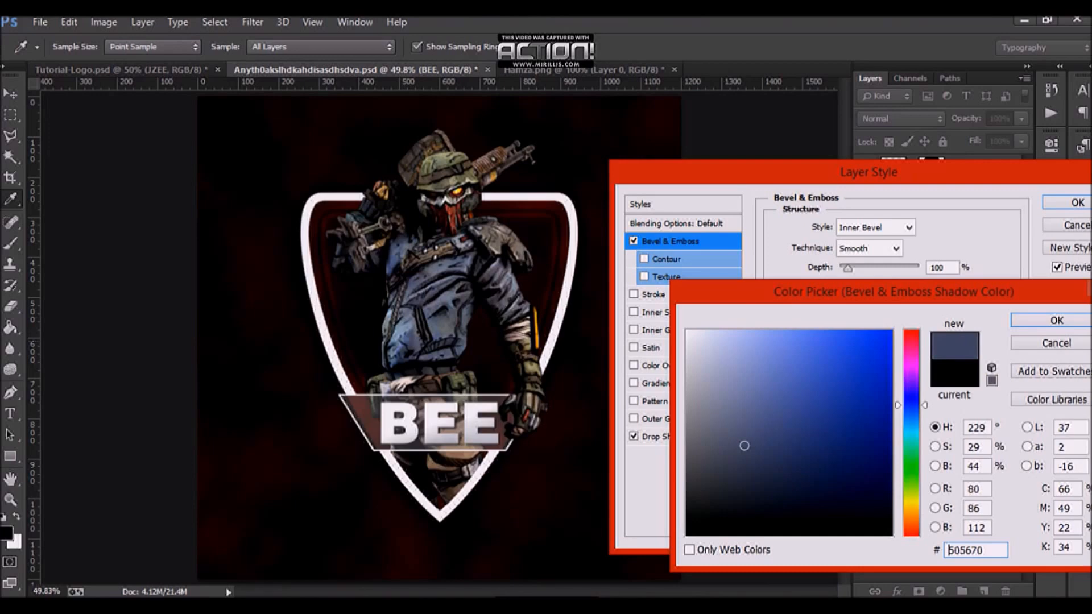
{"action": "left_click", "coordinate": [1057, 320]}
Step: Set the bevel highlight and shadow opacities to 100% and both highlight and shadow modes to Normal
{"action": "left_click_drag", "start_coordinate": [899, 460], "coordinate": [921, 460]}
{"action": "left_click_drag", "start_coordinate": [899, 499], "coordinate": [921, 498]}
{"action": "left_click", "coordinate": [926, 478]}
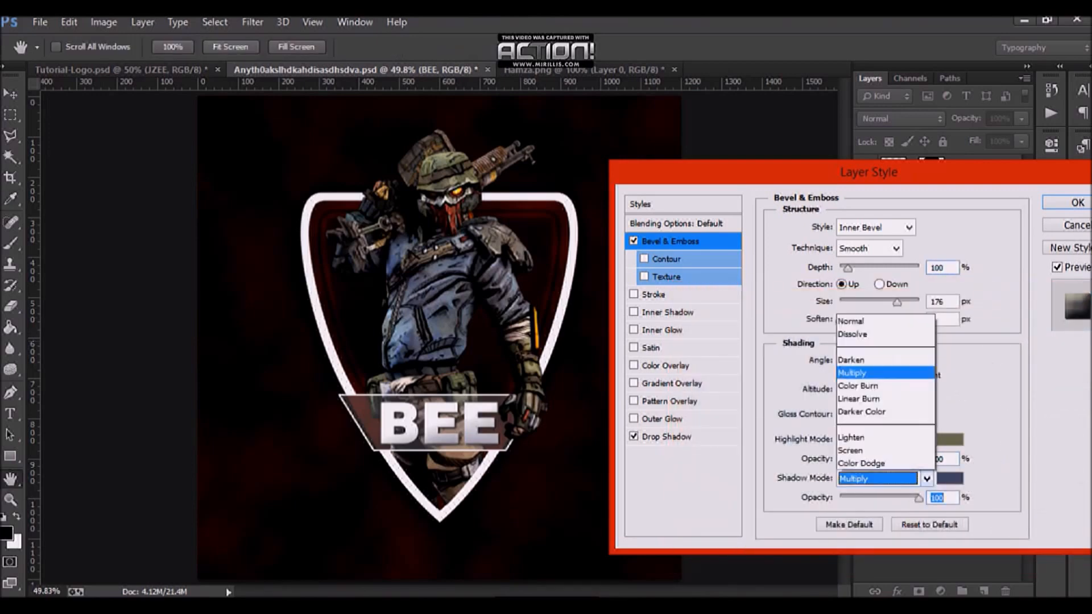
{"action": "left_click", "coordinate": [875, 61]}
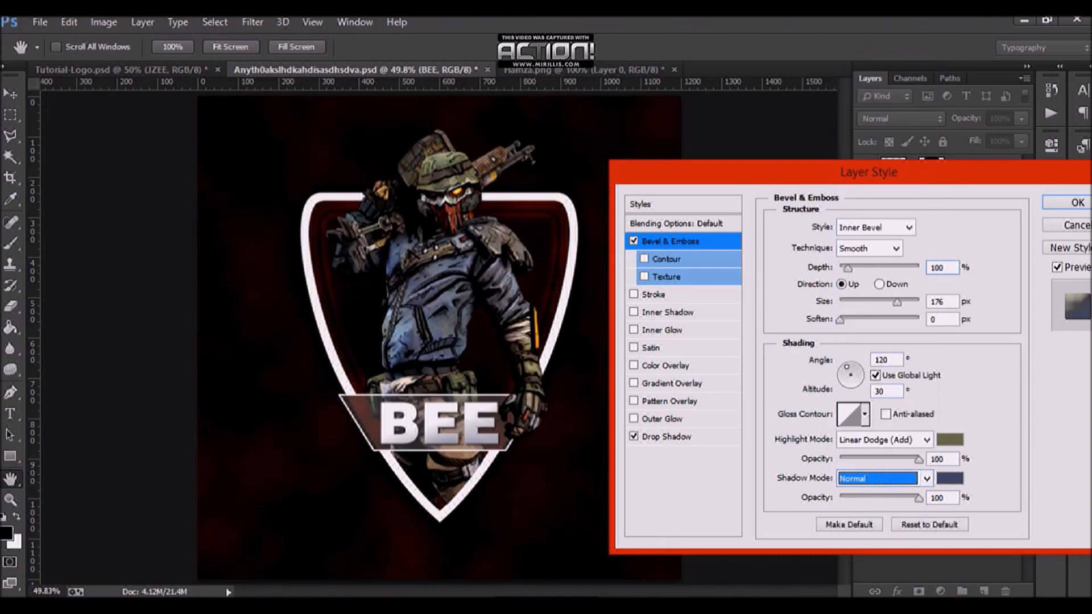
{"action": "left_click", "coordinate": [926, 440]}
{"action": "left_click", "coordinate": [870, 21]}
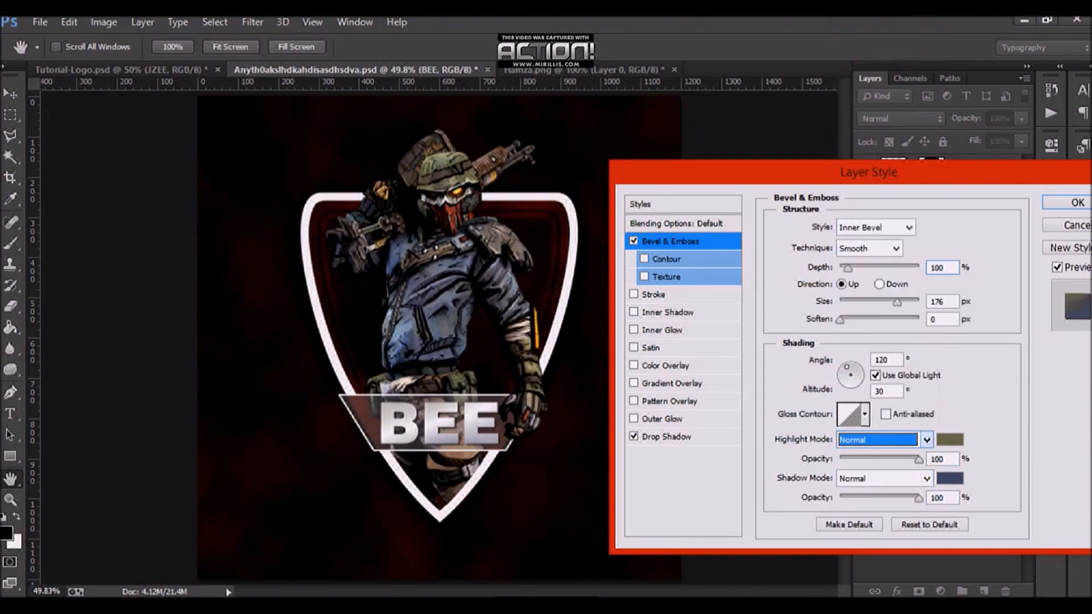
Step: Set the bevel shading angle to 130° and reduce the bevel size to about 21 px
{"action": "double_click", "coordinate": [882, 360]}
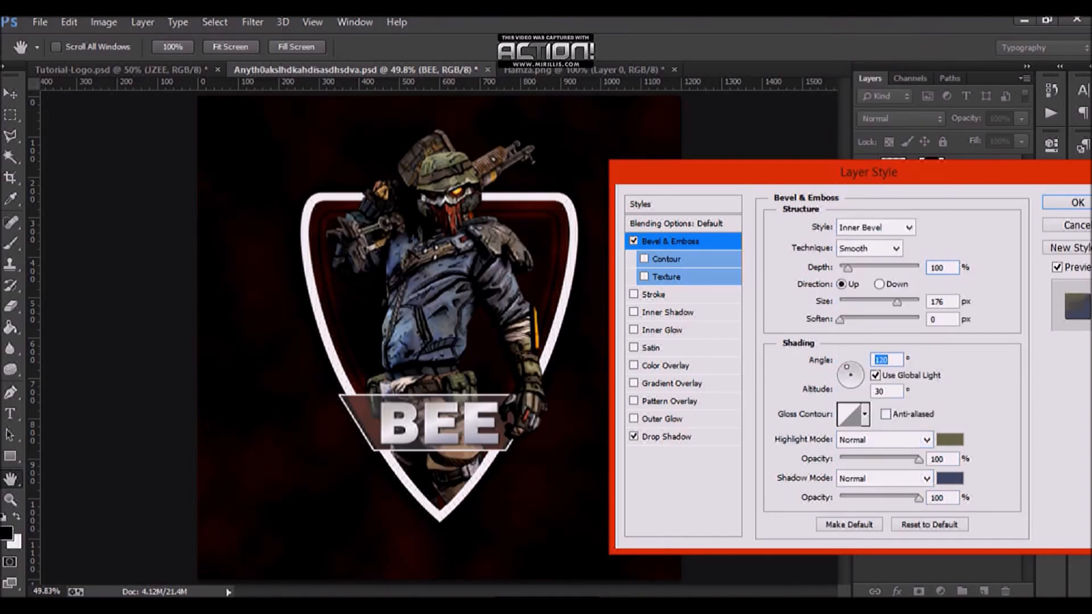
{"action": "type", "text": "130"}
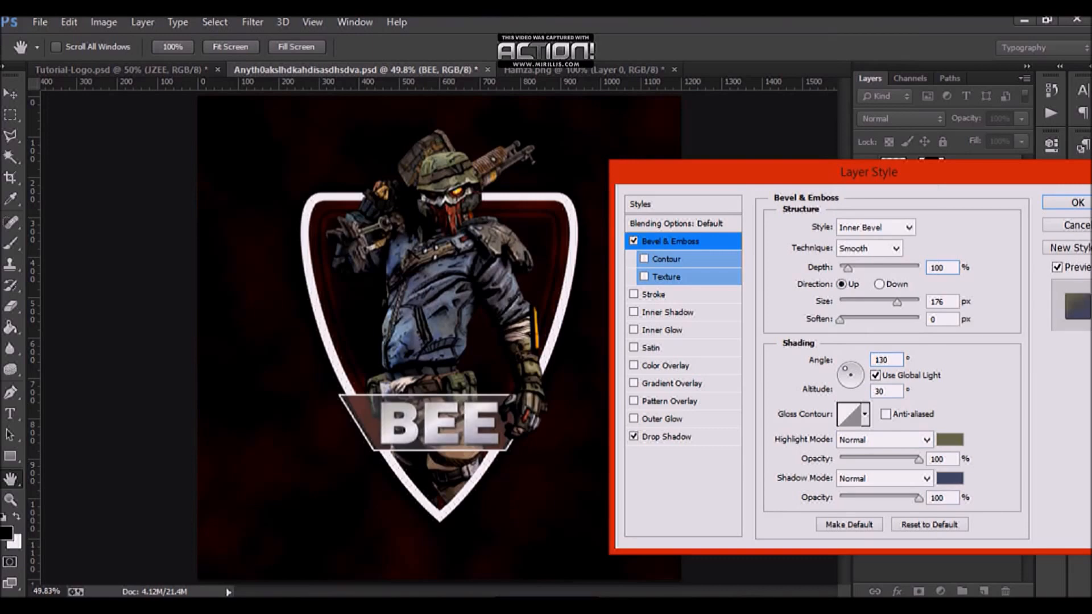
{"action": "left_click", "coordinate": [896, 391]}
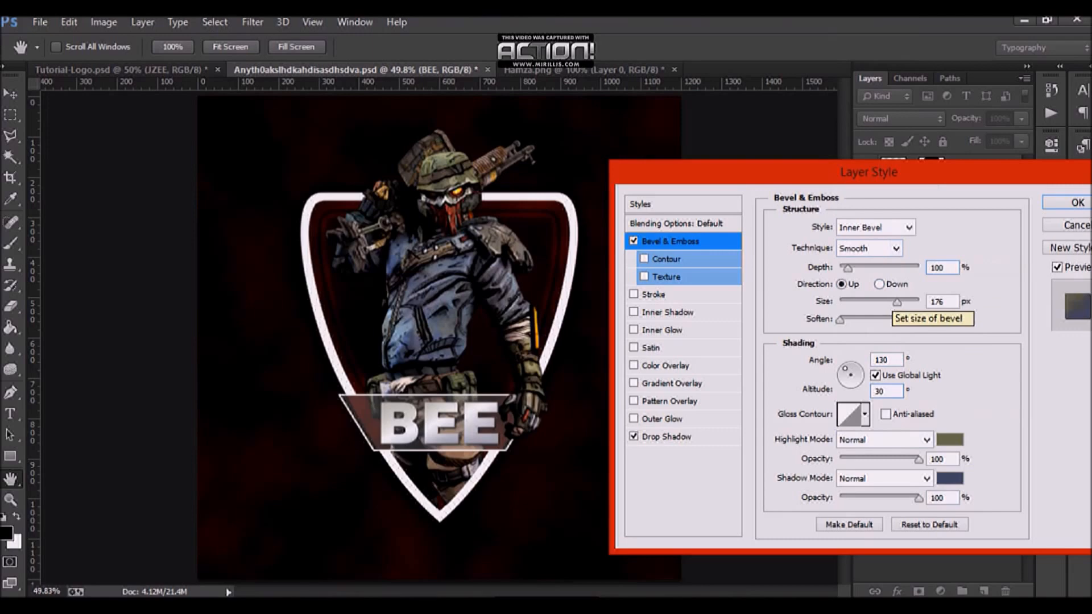
{"action": "mouse_move", "coordinate": [897, 302]}
{"action": "left_mouse_down"}
{"action": "mouse_move", "coordinate": [840, 302]}
{"action": "mouse_move", "coordinate": [859, 302]}
{"action": "mouse_move", "coordinate": [841, 302]}
{"action": "mouse_move", "coordinate": [893, 268]}
{"action": "mouse_move", "coordinate": [919, 268]}
{"action": "mouse_move", "coordinate": [845, 268]}
{"action": "left_mouse_up"}
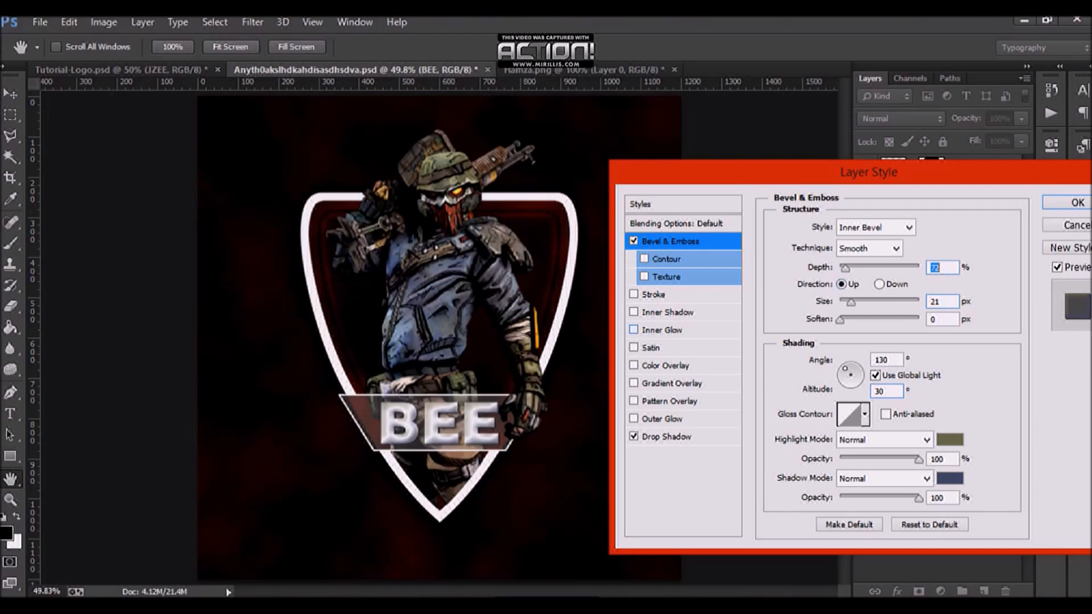
Step: Enable Inner Glow on the BEE text and set its glow colour to #3e445e
{"action": "left_click", "coordinate": [662, 330]}
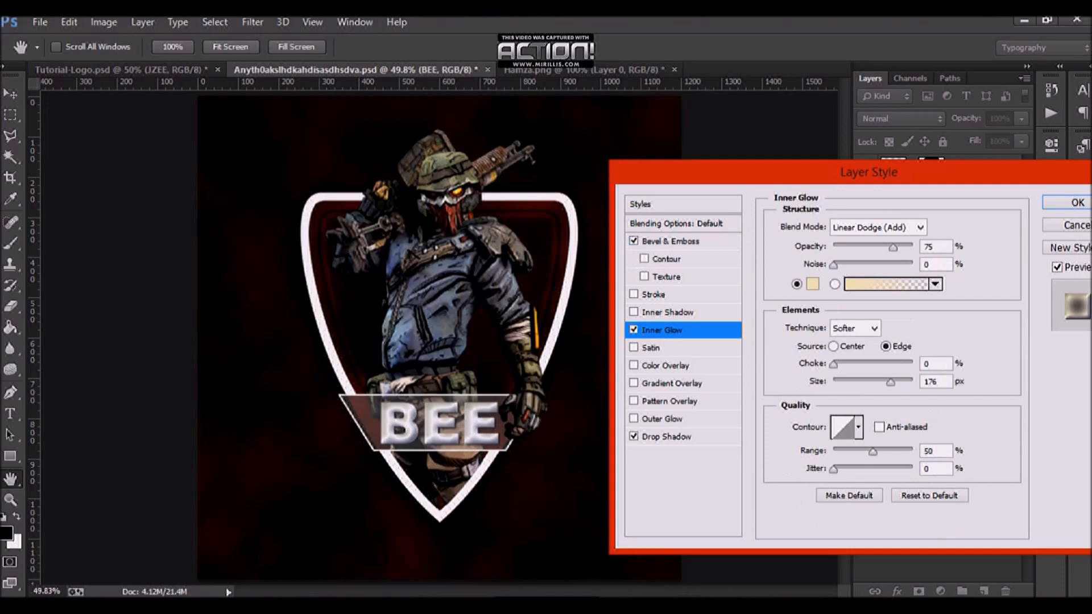
{"action": "left_click", "coordinate": [812, 284]}
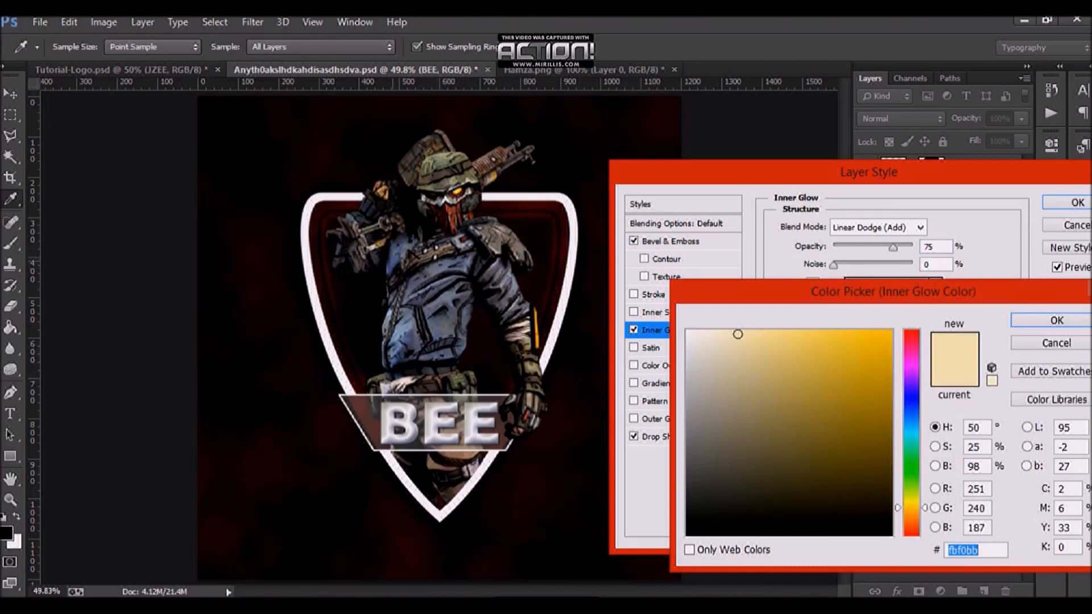
{"action": "type", "text": "3e445e"}
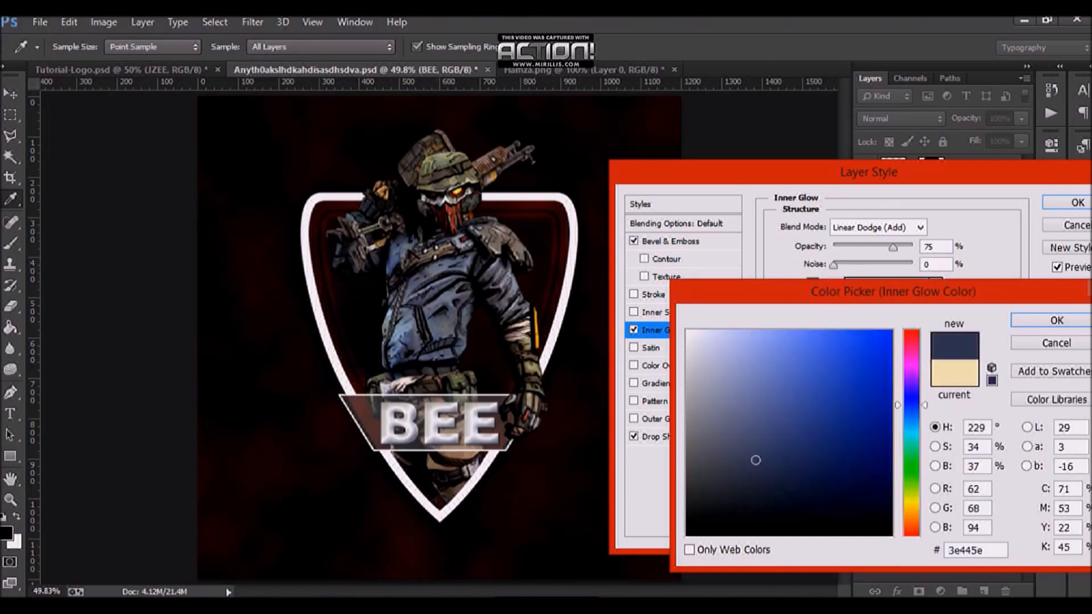
{"action": "key", "text": "Return"}
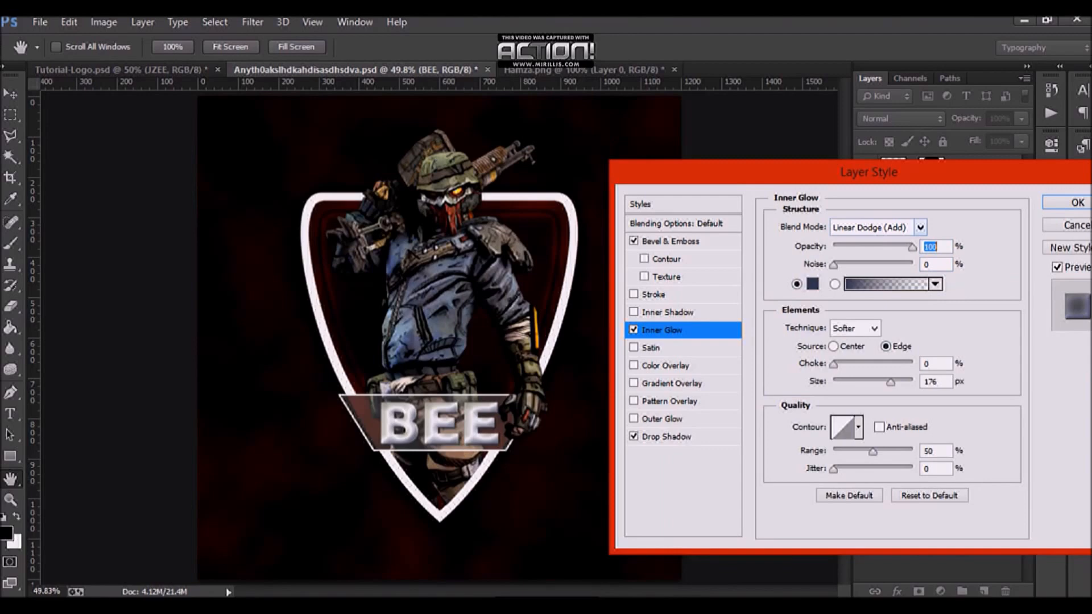
Step: Choose the peaked contour for the Inner Glow and shrink its size to about 9 px
{"action": "left_click", "coordinate": [920, 227]}
{"action": "left_click", "coordinate": [853, 20]}
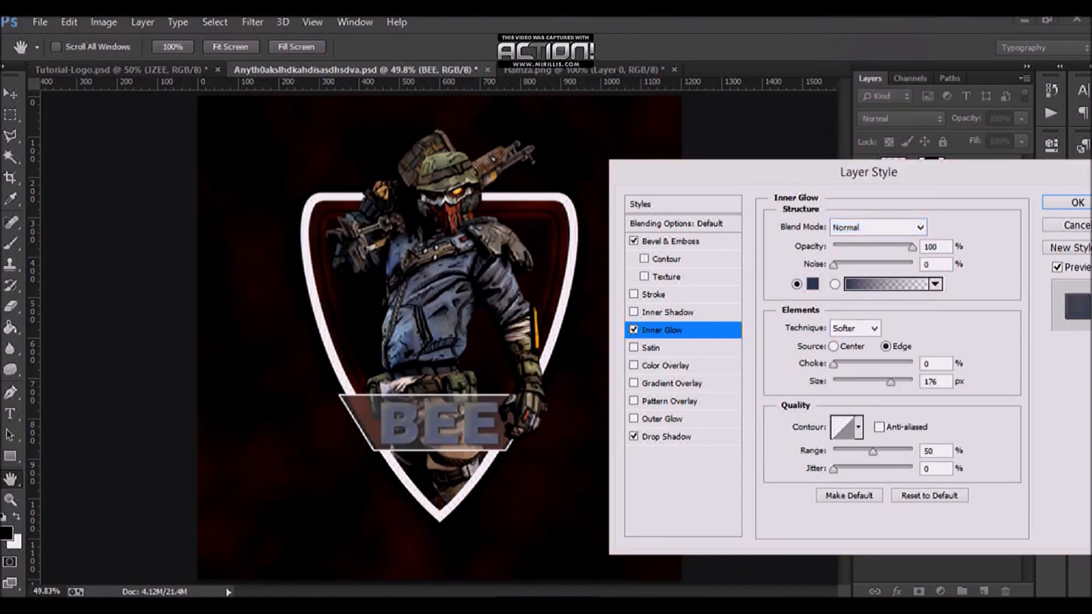
{"action": "left_click", "coordinate": [858, 427]}
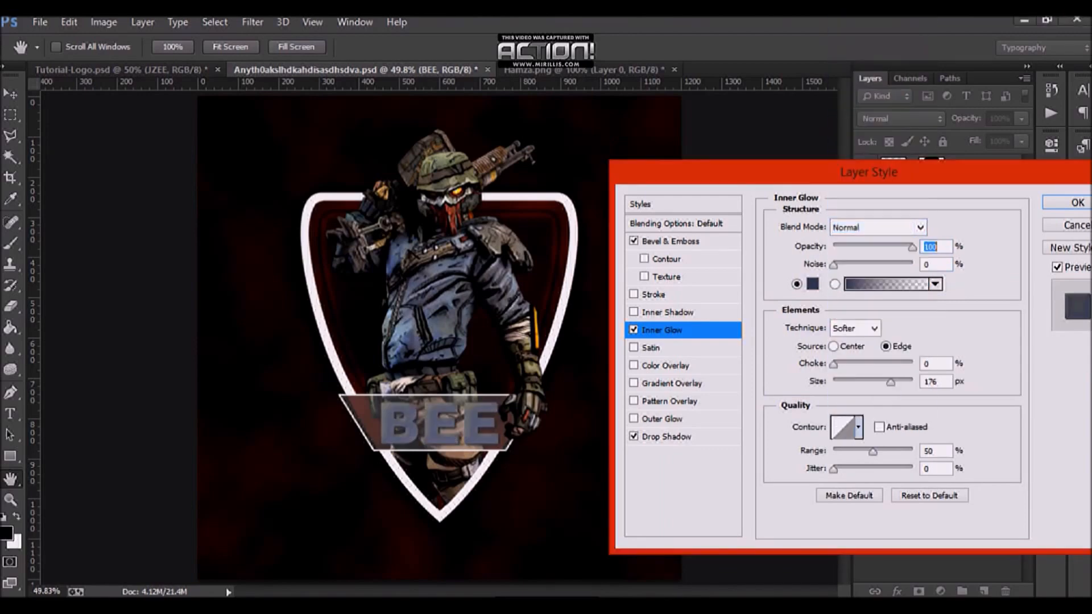
{"action": "left_click", "coordinate": [858, 427]}
{"action": "left_click", "coordinate": [792, 490]}
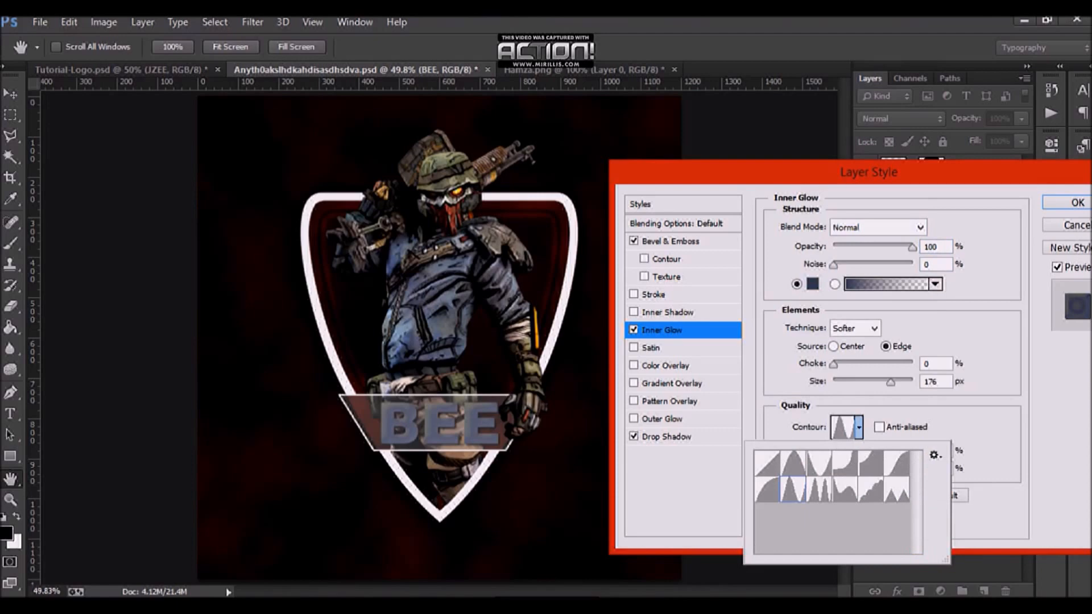
{"action": "key", "text": "Return"}
{"action": "left_click_drag", "start_coordinate": [891, 382], "coordinate": [840, 383]}
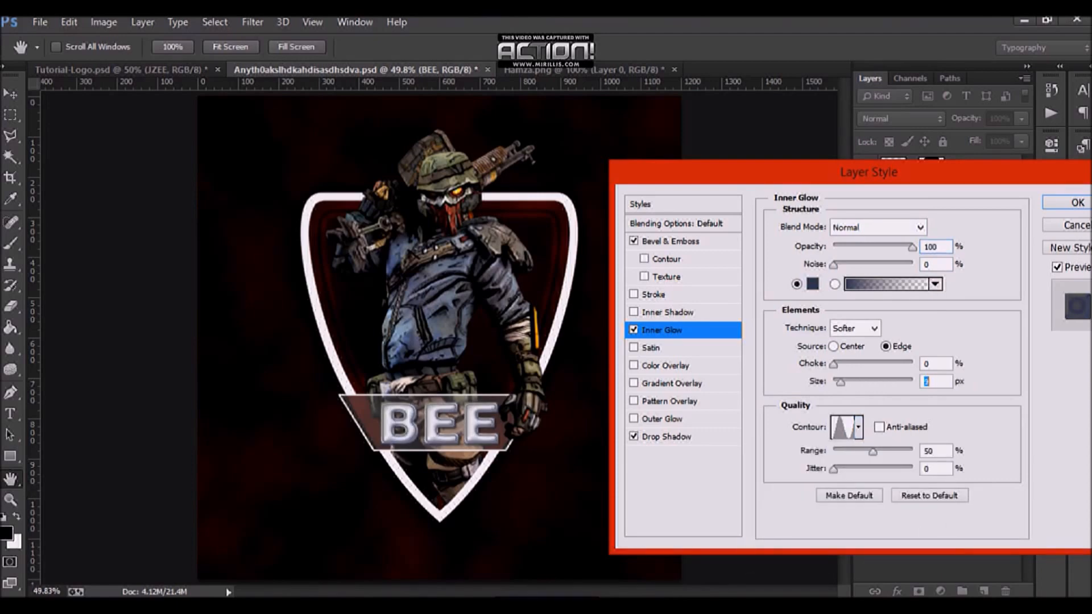
Step: Set the Inner Glow blend mode to Multiply
{"action": "left_click", "coordinate": [879, 228]}
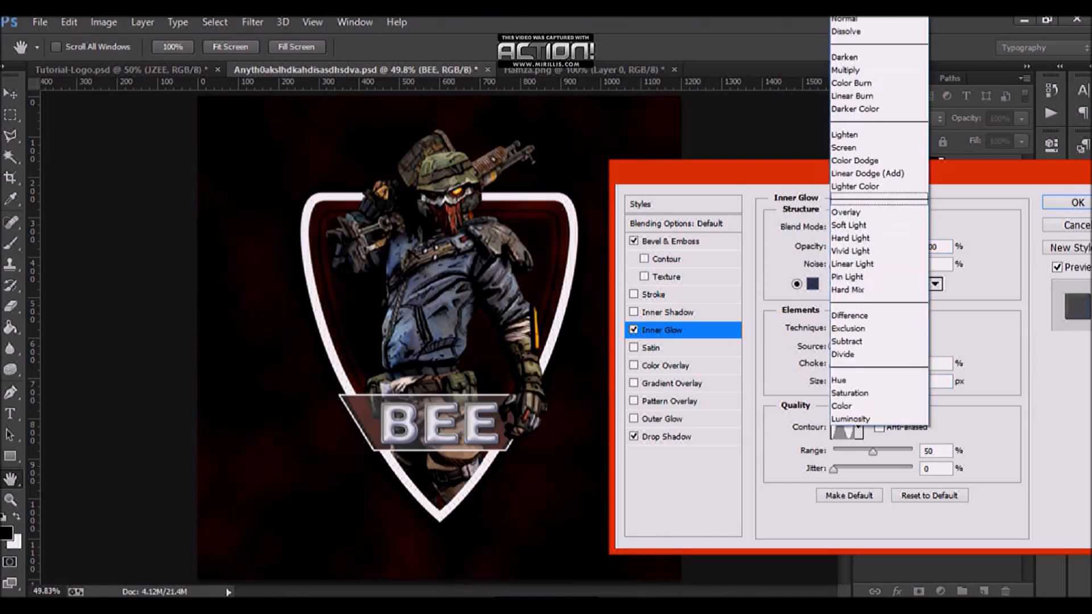
{"action": "left_click", "coordinate": [866, 212]}
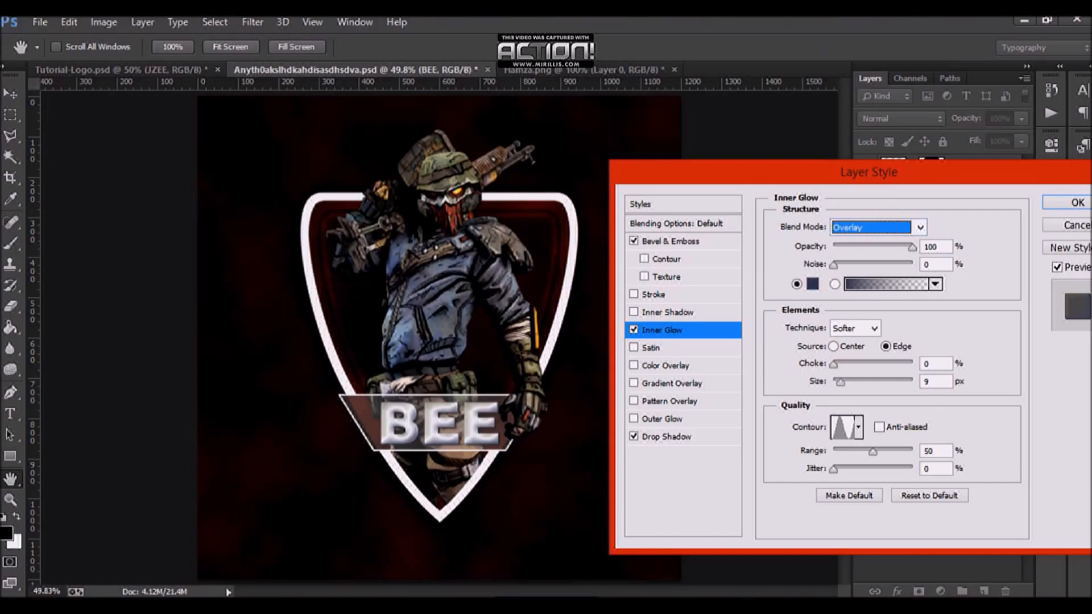
{"action": "left_click", "coordinate": [878, 227]}
{"action": "left_click", "coordinate": [864, 69]}
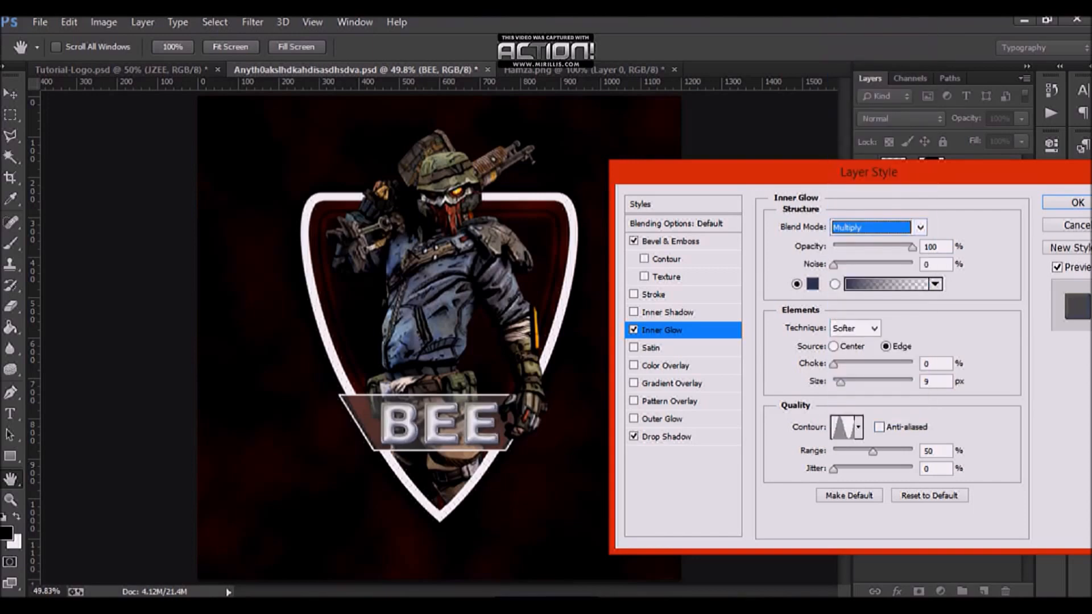
Step: Reduce the Inner Glow size a few pixels further, keep its opacity at 100%, and apply the layer style
{"action": "left_click_drag", "start_coordinate": [912, 246], "coordinate": [868, 247]}
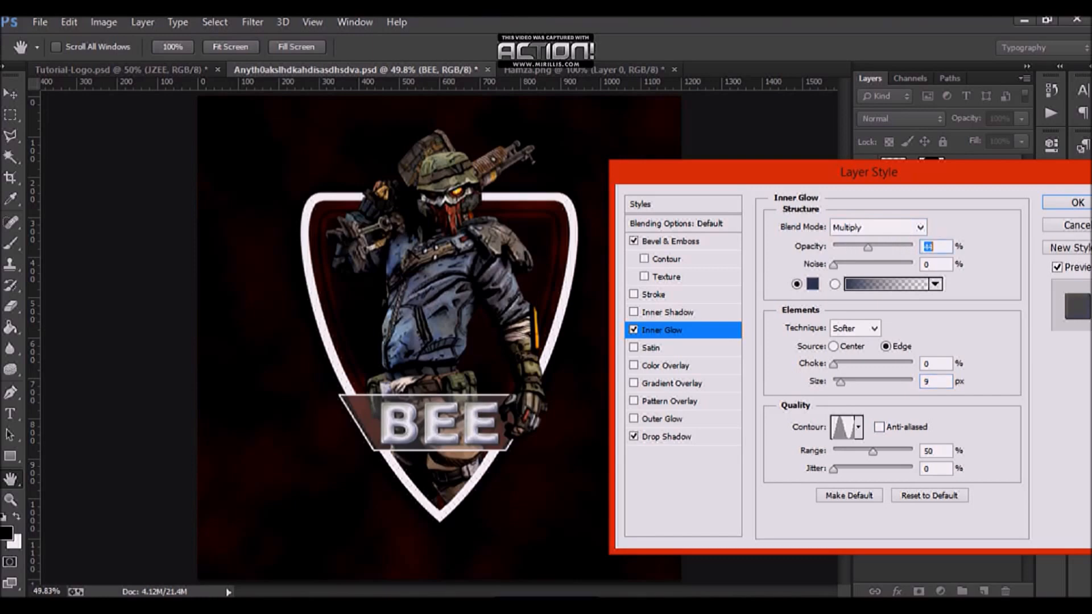
{"action": "left_click", "coordinate": [942, 382]}
{"action": "key", "text": "Down"}
{"action": "key", "text": "Down"}
{"action": "key", "text": "Down"}
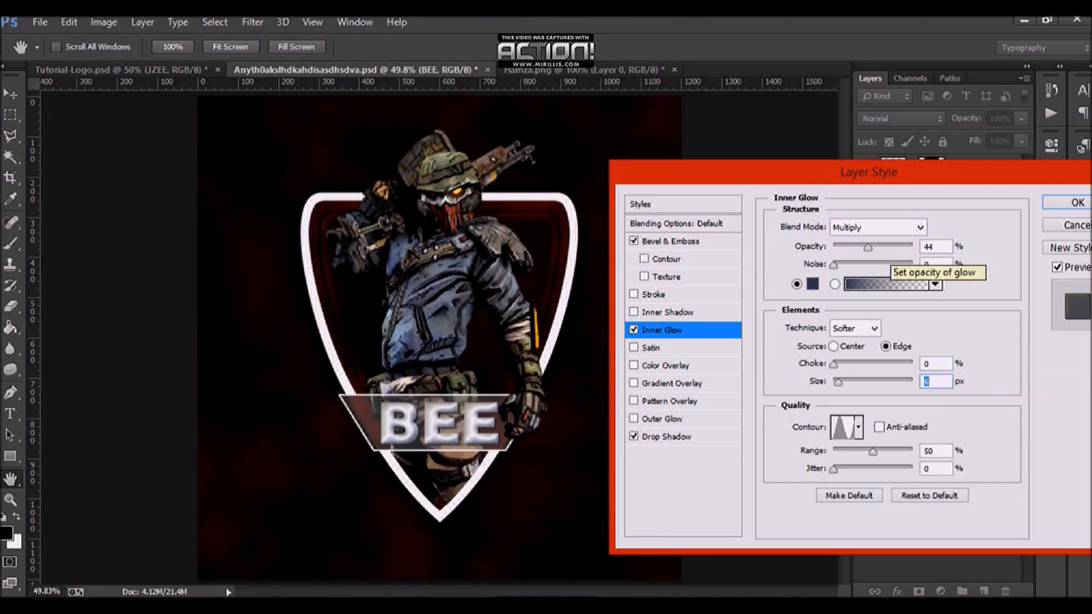
{"action": "left_click_drag", "start_coordinate": [868, 247], "coordinate": [914, 247]}
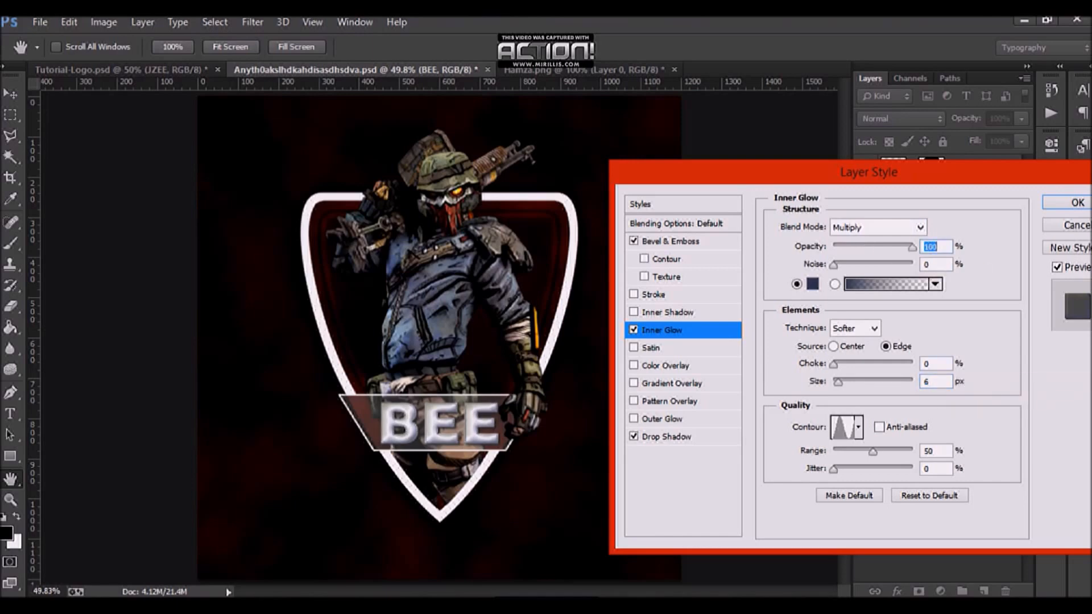
{"action": "left_click", "coordinate": [936, 381]}
{"action": "key", "text": "Down"}
{"action": "key", "text": "Down"}
{"action": "left_click", "coordinate": [1069, 202]}
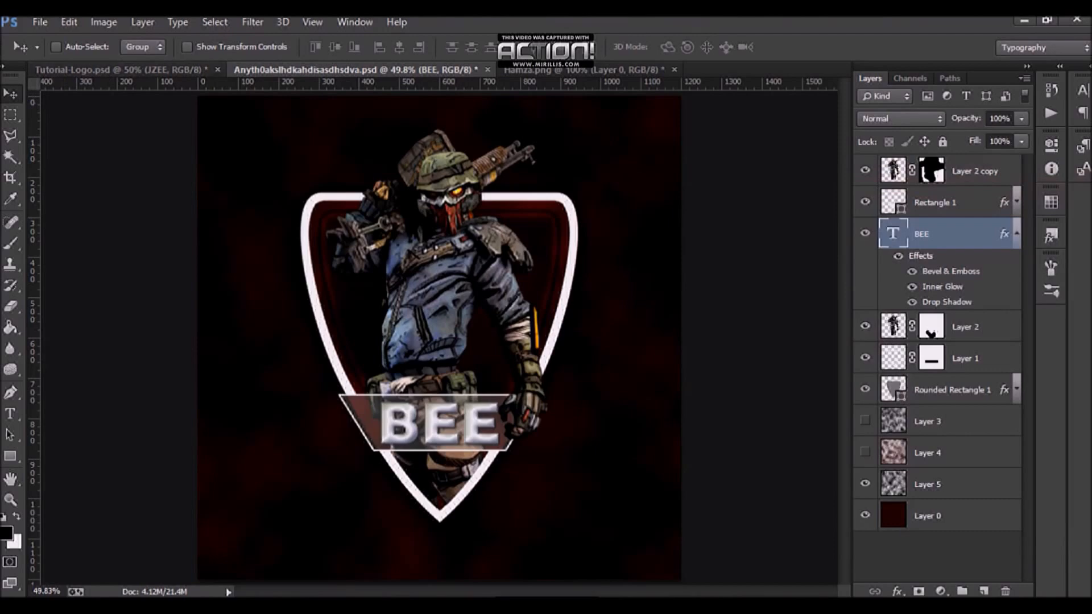
Step: Switch back to the Tutorial-Logo reference document
{"action": "key", "text": "ctrl+shift+Tab"}
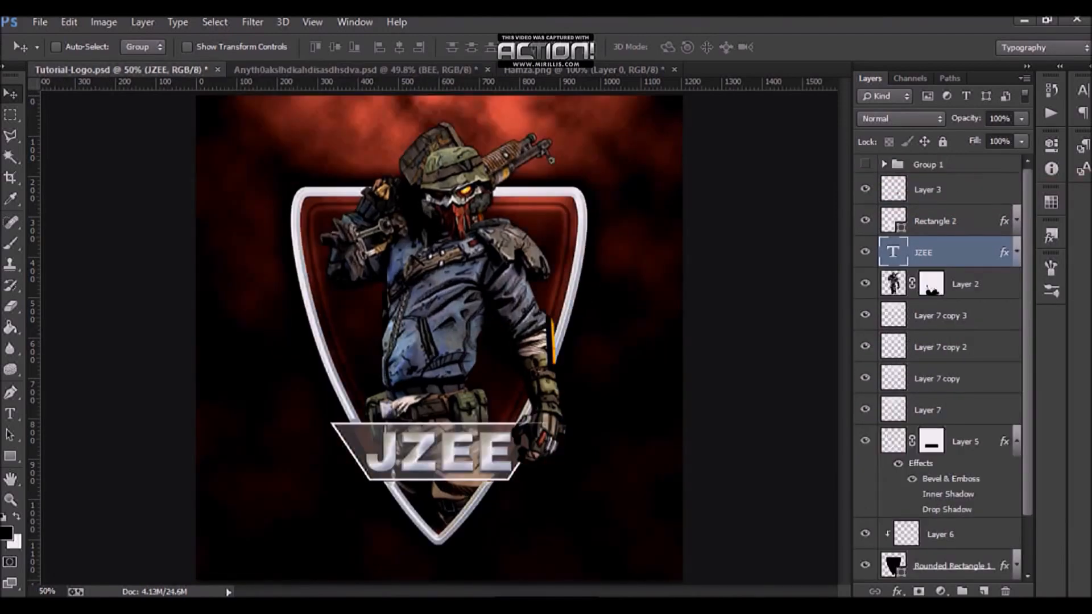
Step: Examine the Inner Shadow and Bevel & Emboss settings of the JZEE text layer in the reference document
{"action": "double_click", "coordinate": [967, 252]}
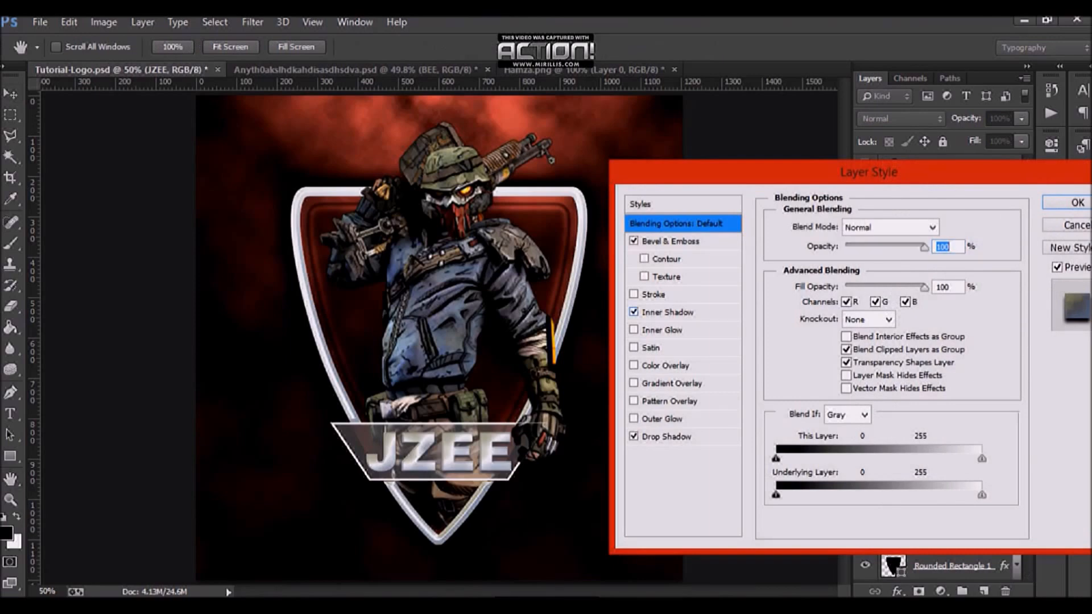
{"action": "left_click", "coordinate": [667, 313]}
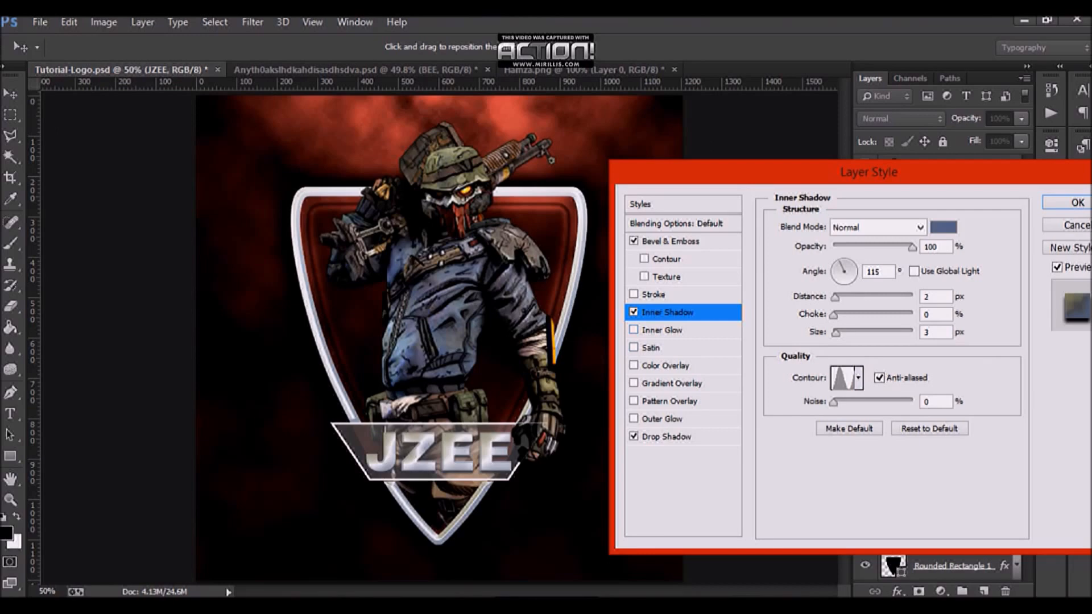
{"action": "left_click", "coordinate": [670, 241]}
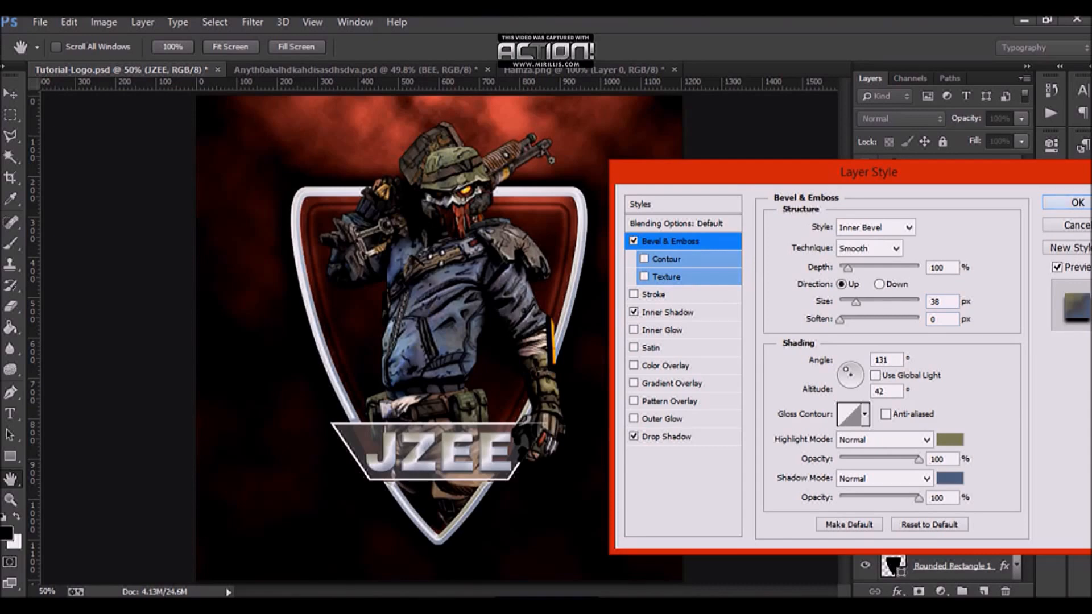
{"action": "key", "text": "Return"}
Step: In the BEE document, set the BEE text's Bevel & Emboss depth to 111% and size to about 13 px
{"action": "left_click", "coordinate": [355, 70]}
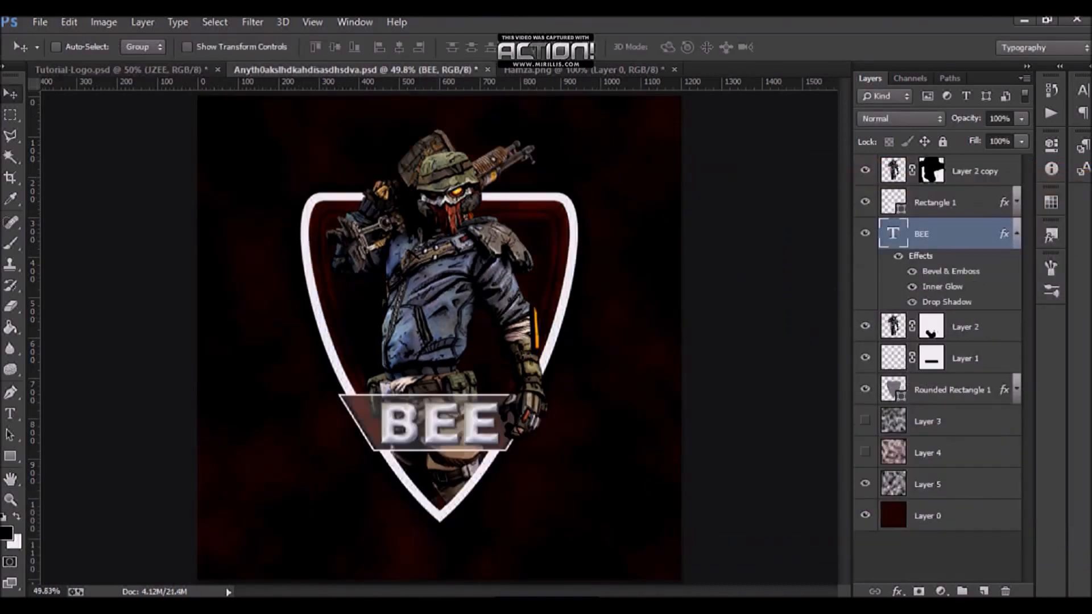
{"action": "double_click", "coordinate": [962, 233]}
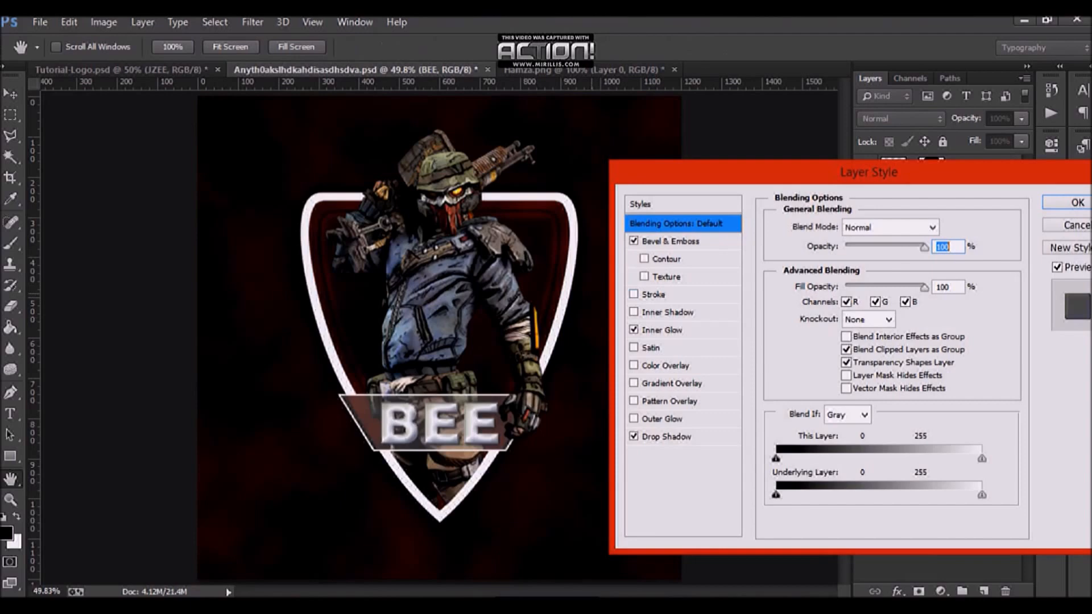
{"action": "left_click", "coordinate": [671, 242]}
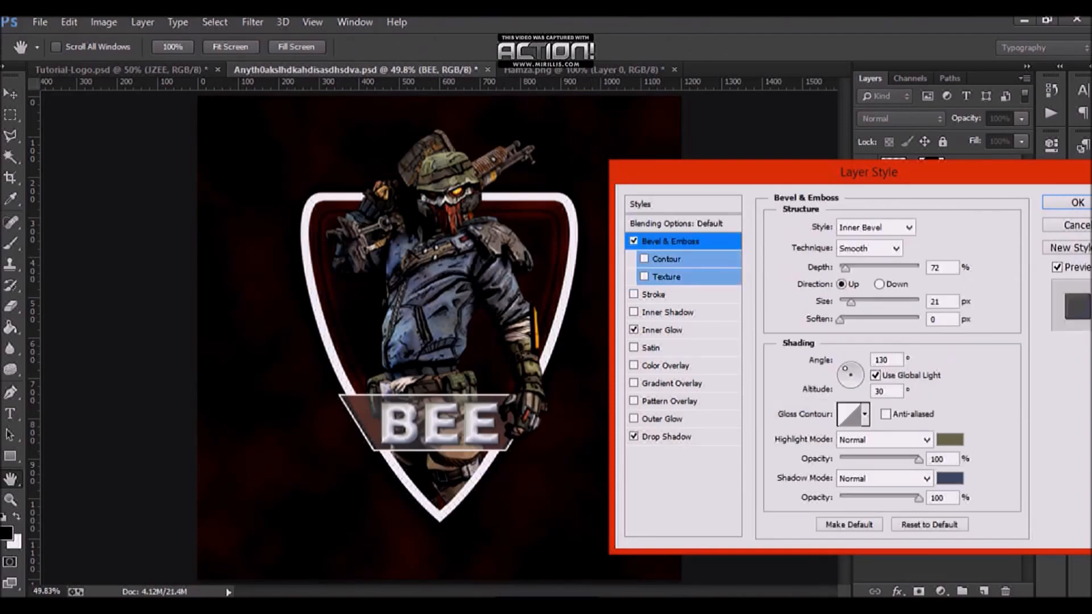
{"action": "double_click", "coordinate": [935, 267]}
{"action": "type", "text": "111"}
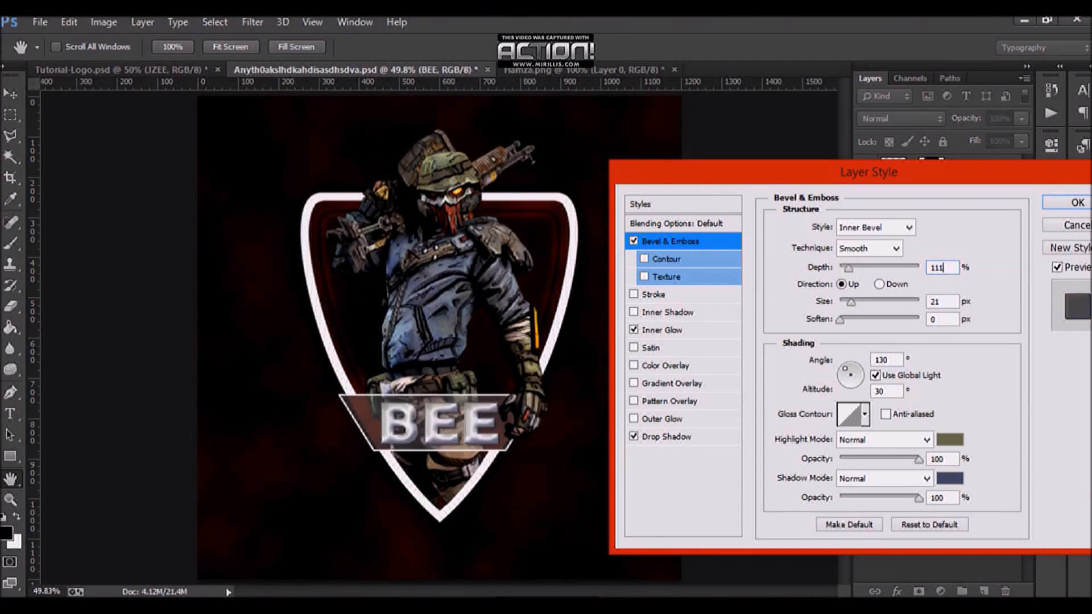
{"action": "left_click_drag", "start_coordinate": [851, 303], "coordinate": [847, 302]}
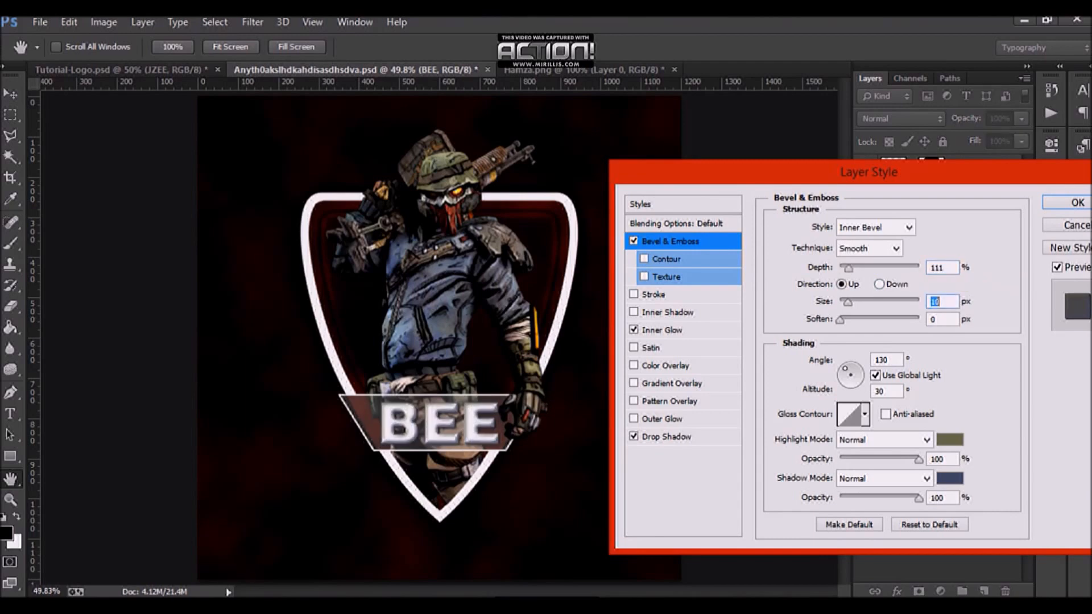
{"action": "key", "text": "Up"}
{"action": "key", "text": "Up"}
{"action": "key", "text": "Up"}
{"action": "key", "text": "Up"}
{"action": "key", "text": "Up"}
{"action": "key", "text": "Up"}
{"action": "key", "text": "Up"}
{"action": "key", "text": "Up"}
{"action": "key", "text": "Up"}
{"action": "key", "text": "Up"}
{"action": "key", "text": "Up"}
{"action": "key", "text": "Up"}
{"action": "key", "text": "Up"}
{"action": "key", "text": "Up"}
{"action": "key", "text": "Up"}
{"action": "key", "text": "Up"}
{"action": "key", "text": "Up"}
{"action": "key", "text": "Up"}
{"action": "key", "text": "Up"}
{"action": "key", "text": "Up"}
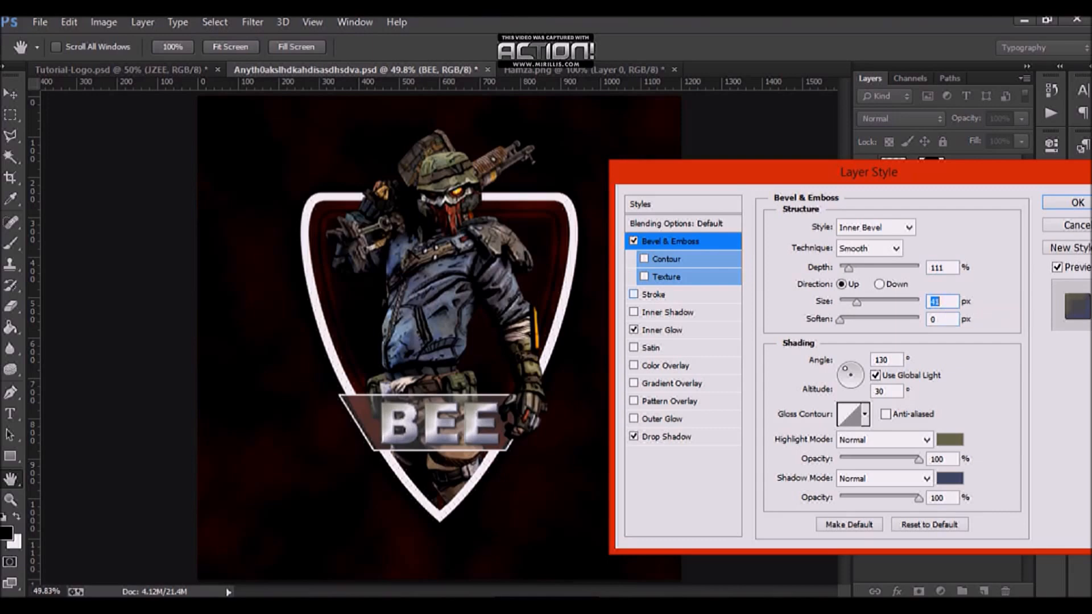
Step: Replace the BEE text's Inner Glow effect with an Inner Shadow effect
{"action": "left_click", "coordinate": [634, 330]}
{"action": "left_click", "coordinate": [633, 312]}
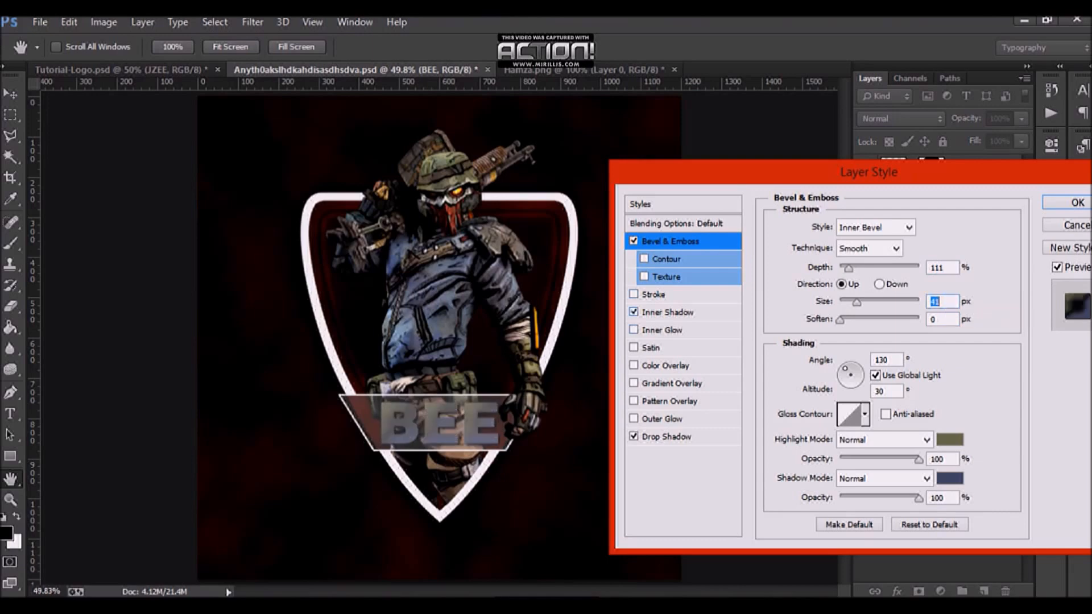
{"action": "left_click", "coordinate": [667, 312]}
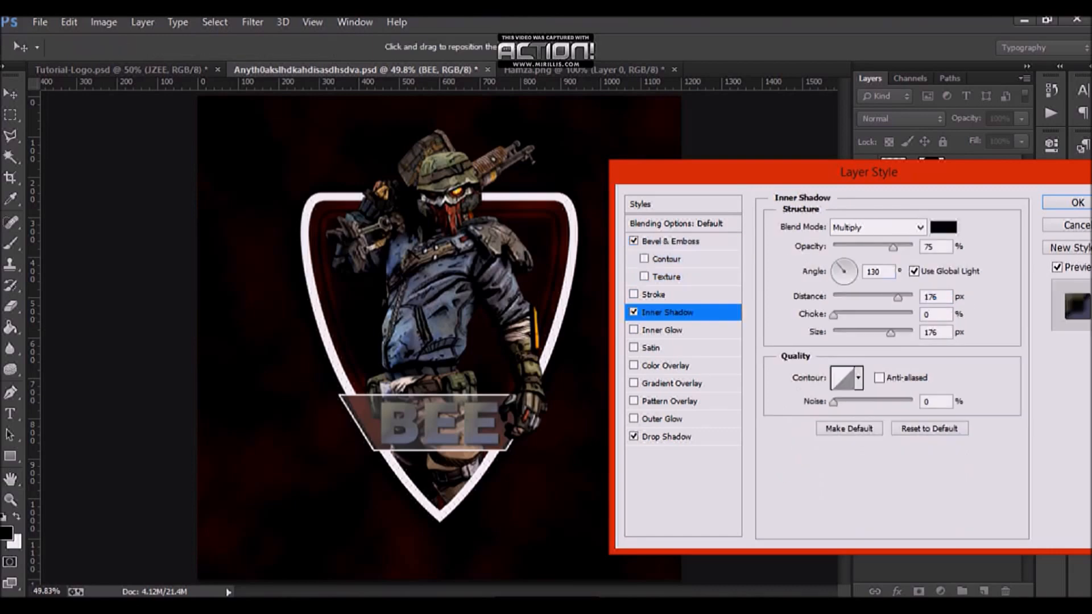
Step: Set the Inner Shadow color to the dark blue-gray 3e4757
{"action": "left_click", "coordinate": [943, 227]}
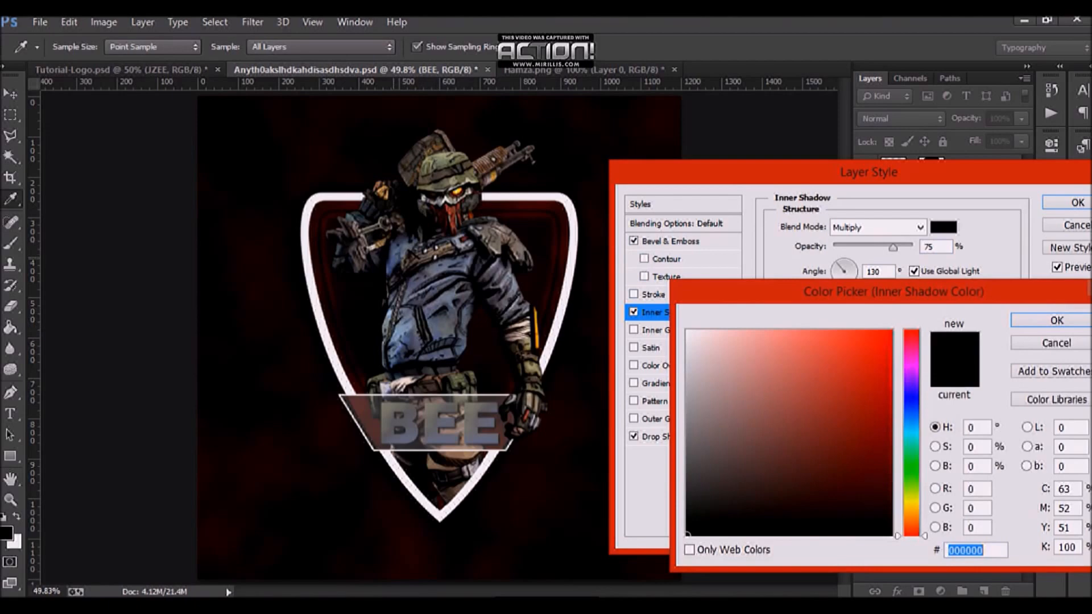
{"action": "left_click", "coordinate": [394, 259]}
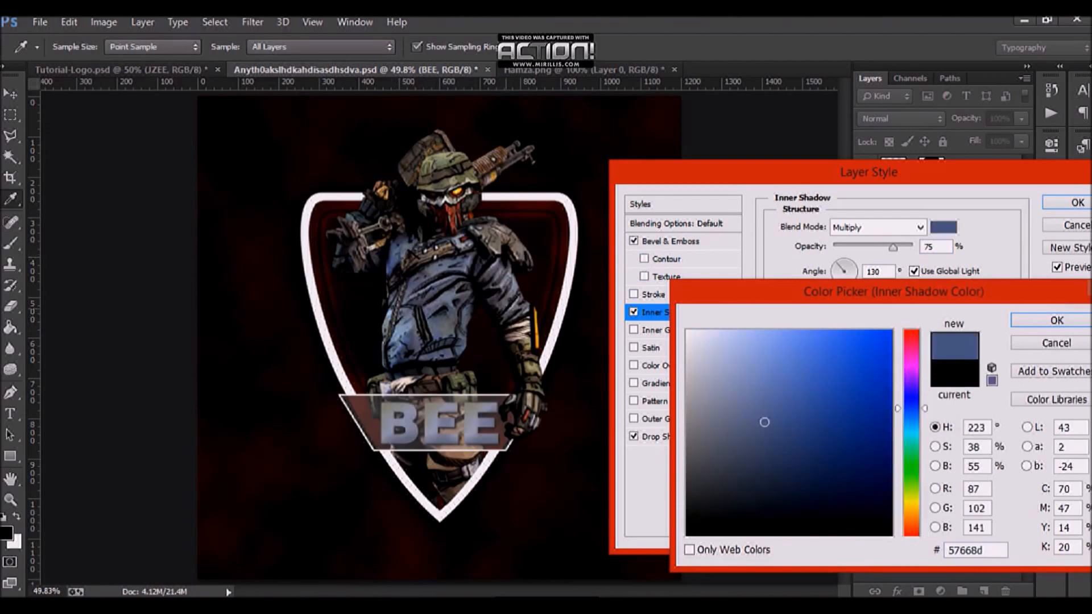
{"action": "left_click", "coordinate": [773, 503]}
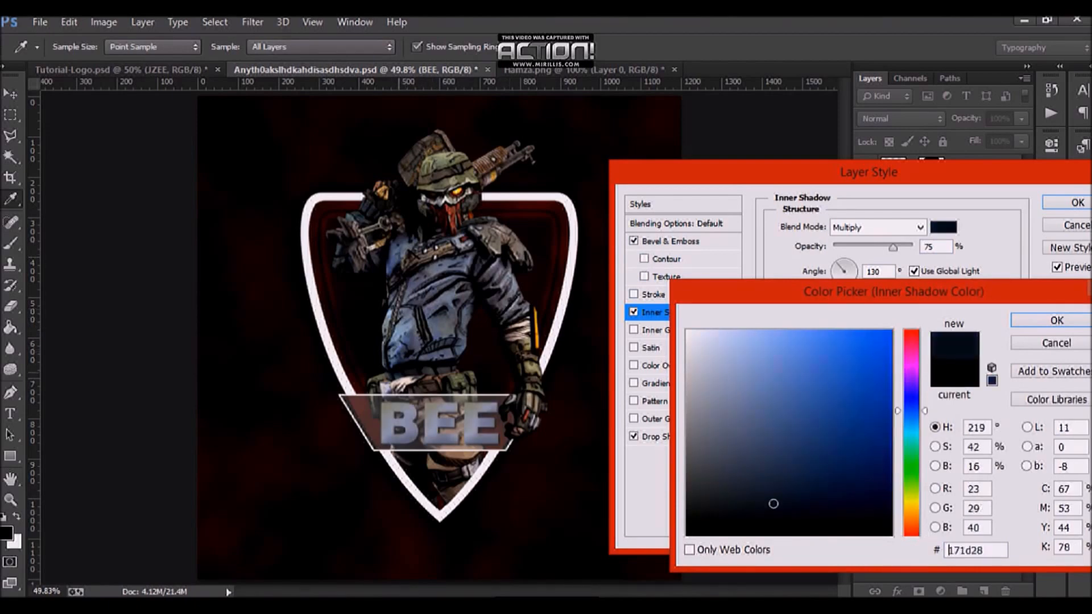
{"action": "left_click_drag", "start_coordinate": [774, 503], "coordinate": [745, 466]}
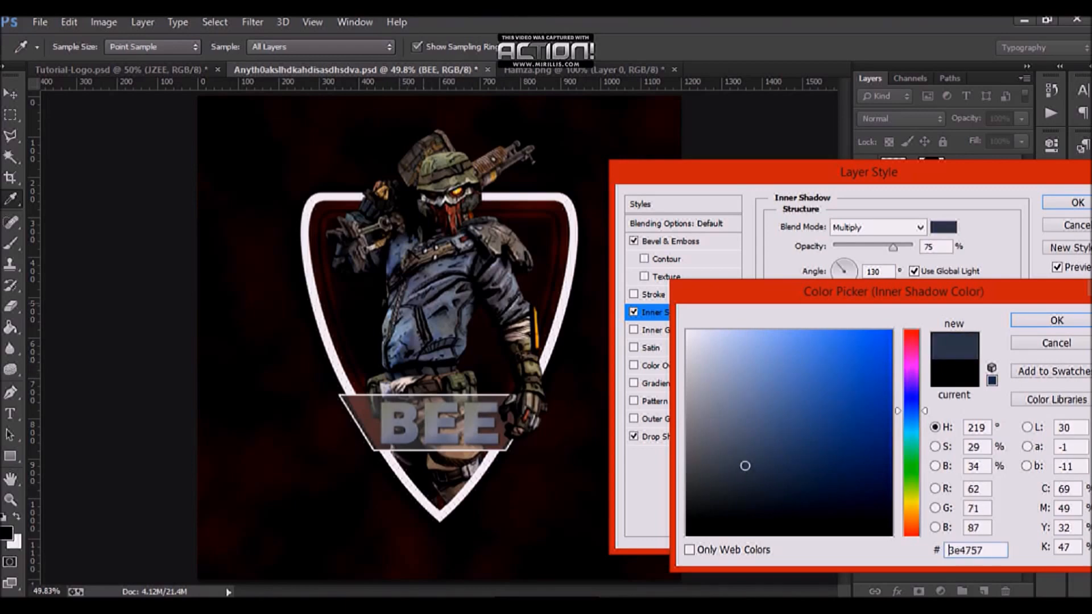
{"action": "key", "text": "Return"}
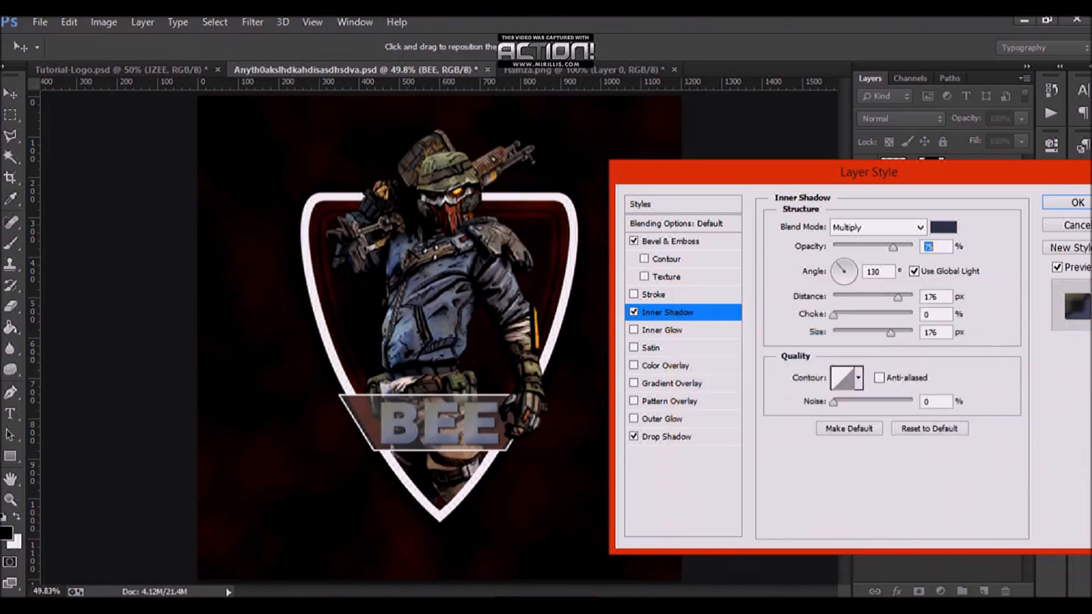
Step: Set the Inner Shadow opacity to 100% and its blend mode to Normal
{"action": "type", "text": "100"}
{"action": "left_click", "coordinate": [920, 226]}
{"action": "left_click", "coordinate": [871, 19]}
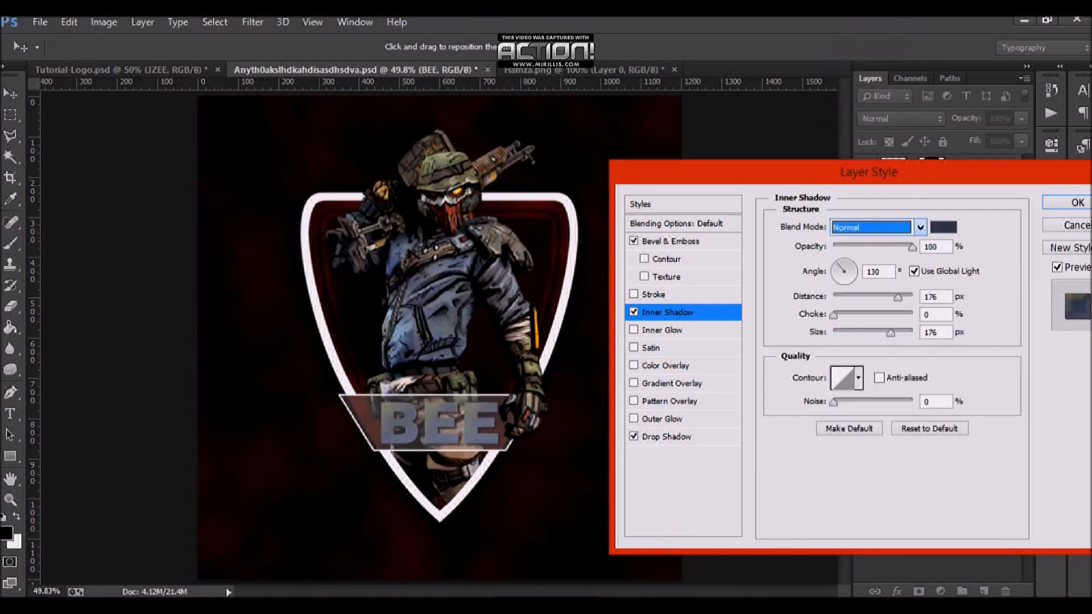
Step: Set the Inner Shadow size and distance to 0 px and choose the peaked contour
{"action": "left_click_drag", "start_coordinate": [890, 333], "coordinate": [833, 333]}
{"action": "left_click", "coordinate": [898, 298]}
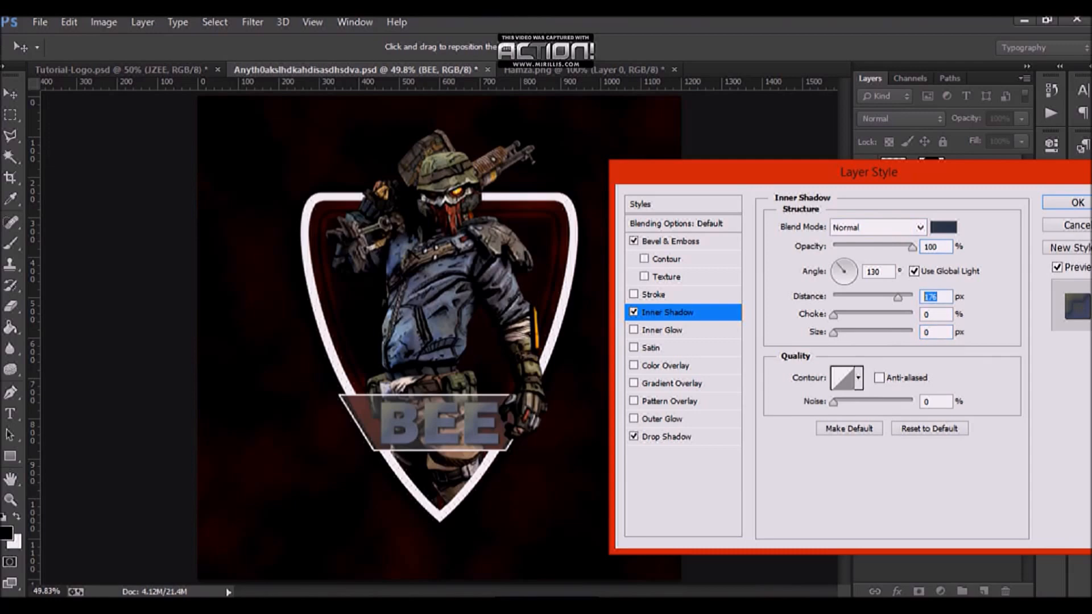
{"action": "type", "text": "0"}
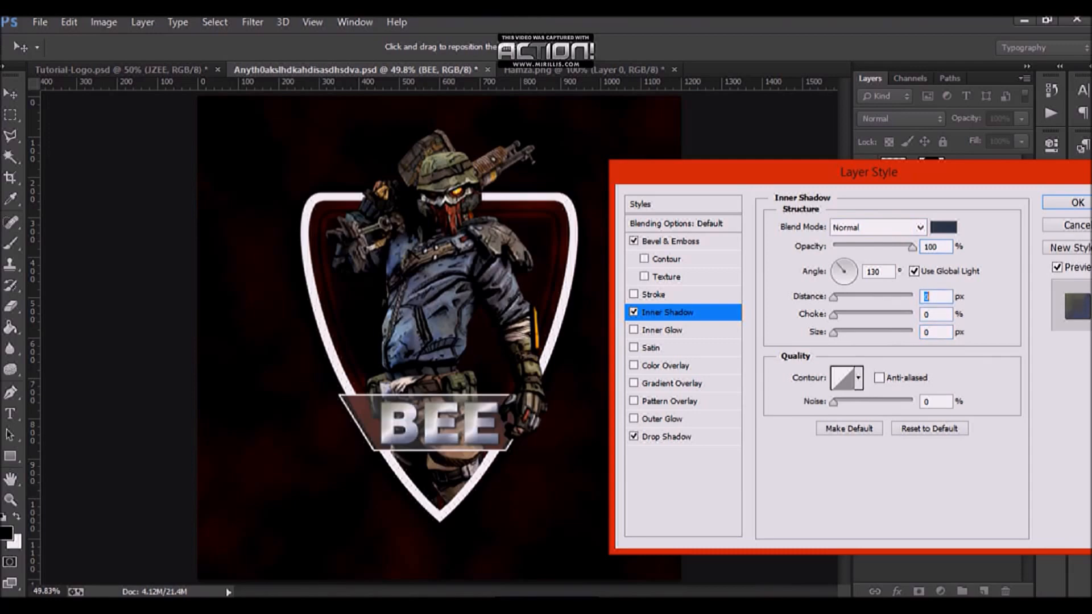
{"action": "left_click", "coordinate": [858, 378]}
{"action": "left_click", "coordinate": [793, 441]}
Step: Set the Inner Shadow distance to 2 px, size to 3 px, and angle to 120° without global light
{"action": "left_click_drag", "start_coordinate": [833, 297], "coordinate": [837, 332]}
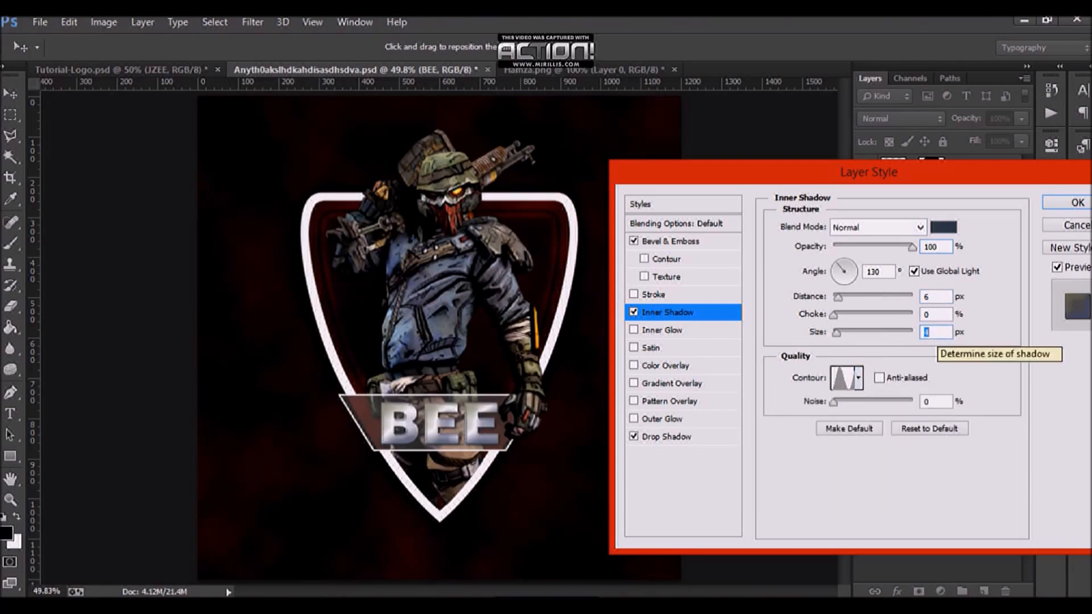
{"action": "left_click", "coordinate": [936, 296]}
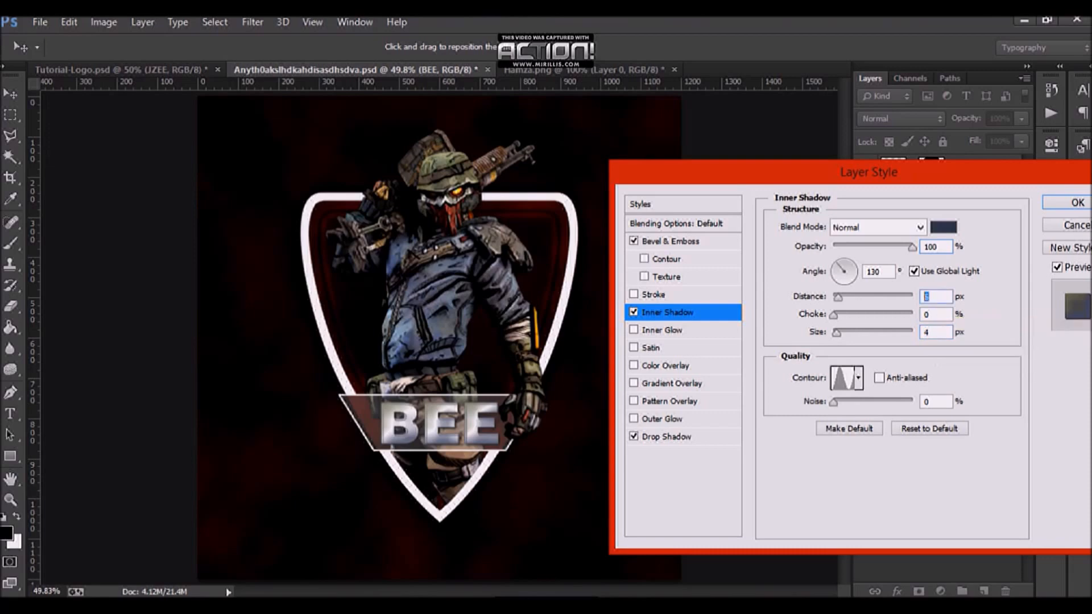
{"action": "type", "text": "5"}
{"action": "key", "text": "Tab"}
{"action": "key", "text": "Tab"}
{"action": "type", "text": "2"}
{"action": "type", "text": "3"}
{"action": "double_click", "coordinate": [935, 296]}
{"action": "type", "text": "3"}
{"action": "left_click", "coordinate": [914, 271]}
{"action": "type", "text": "2"}
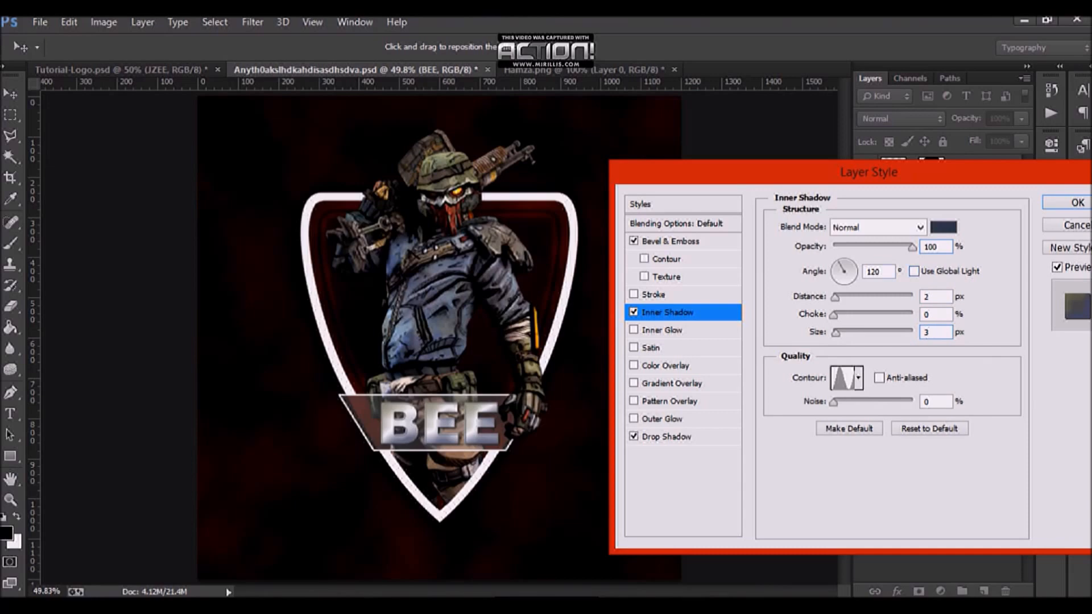
Step: Apply the BEE text's layer style and save the document
{"action": "key", "text": "Return"}
{"action": "key", "text": "ctrl+s"}
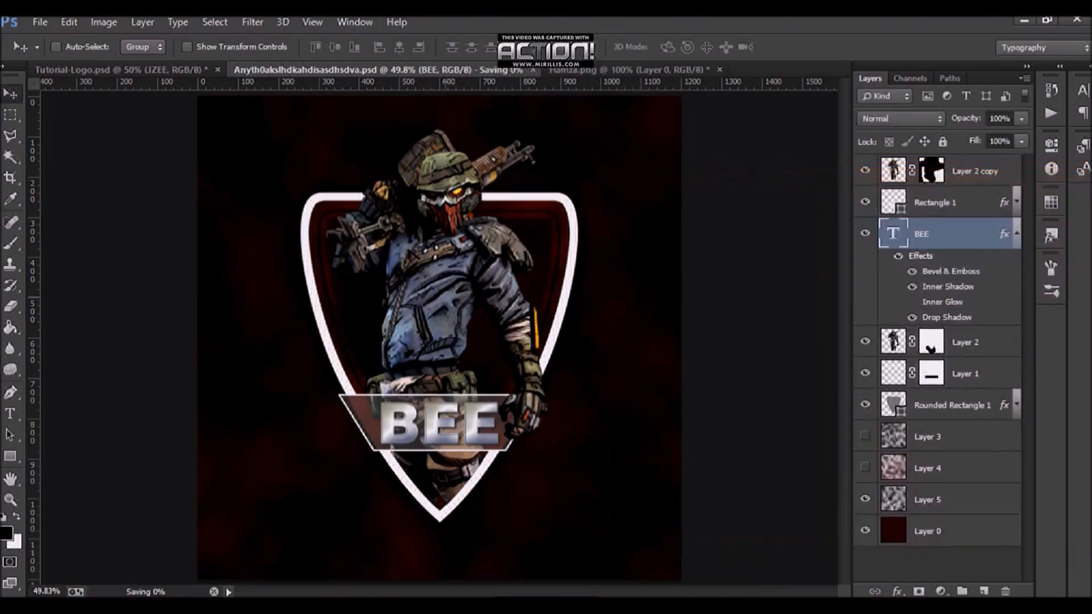
Step: Inspect the Bevel & Emboss settings of Layer 5's banner shape in the reference document
{"action": "left_click", "coordinate": [120, 70]}
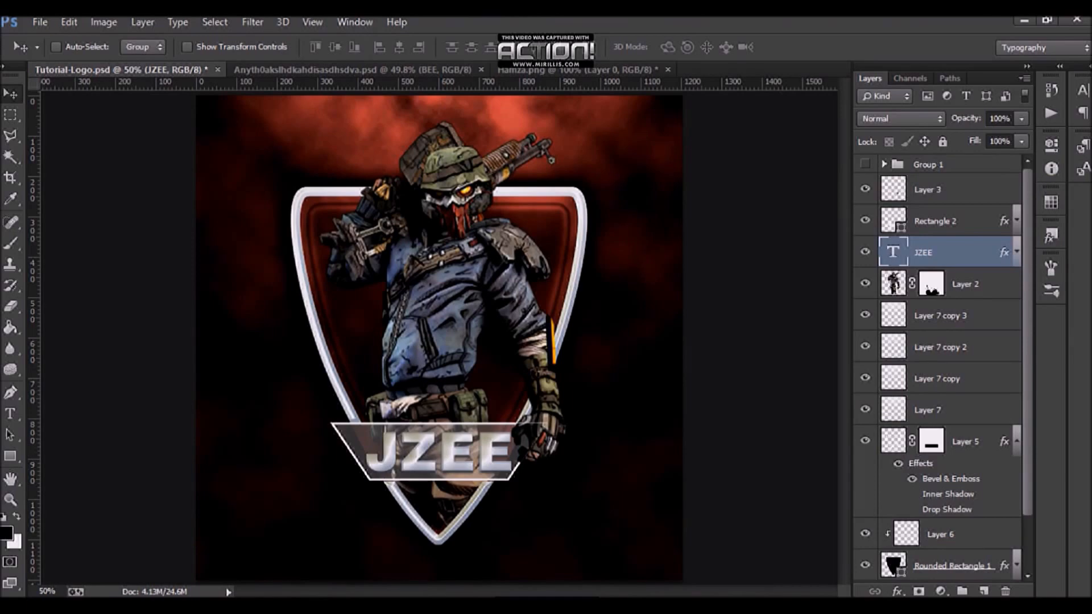
{"action": "double_click", "coordinate": [987, 442]}
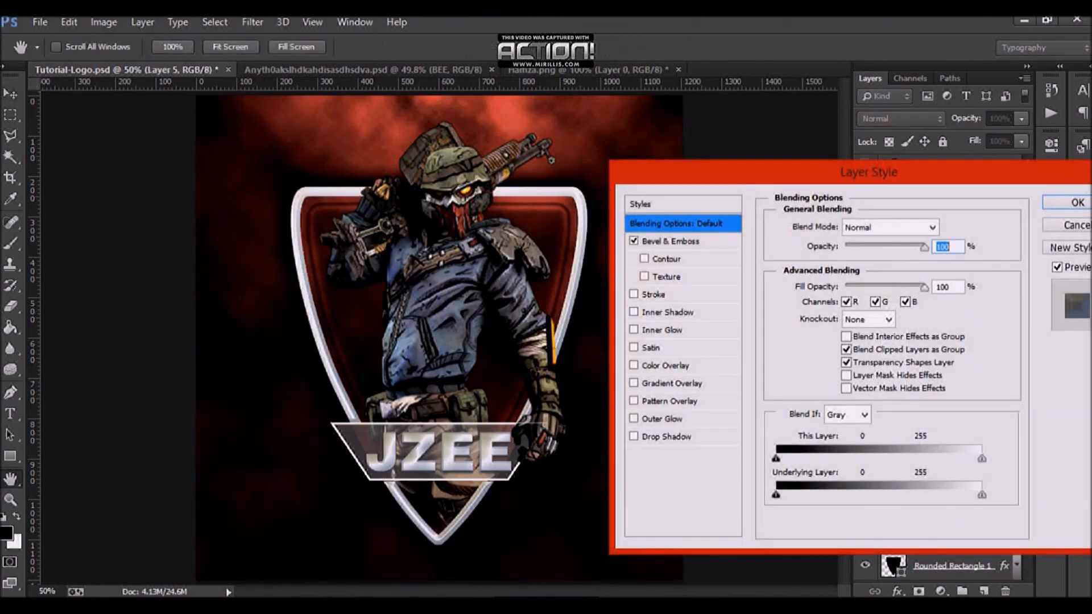
{"action": "left_click", "coordinate": [671, 242]}
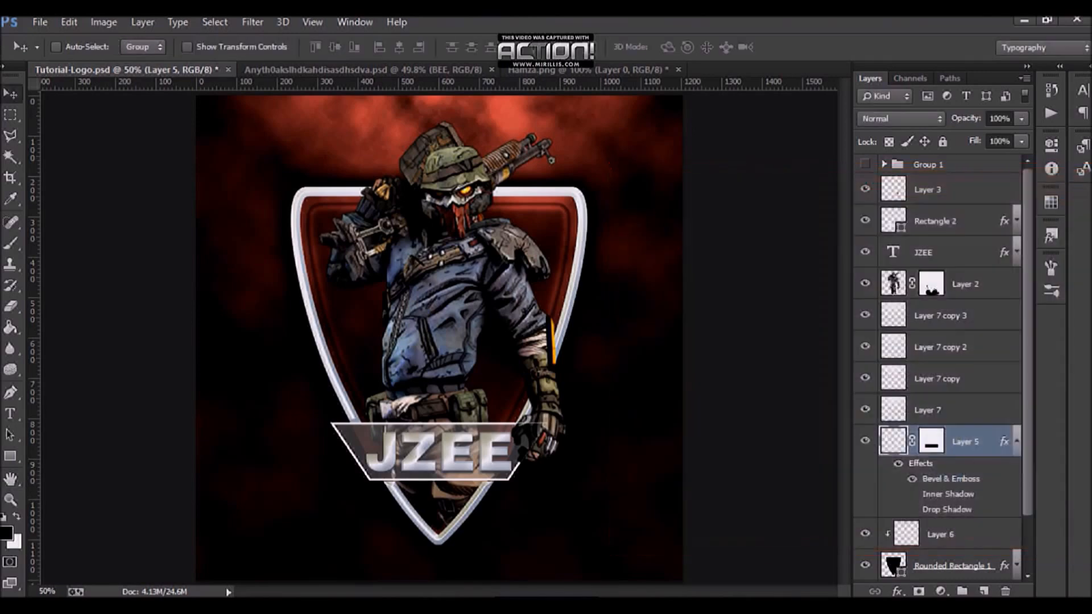
{"action": "key", "text": "ctrl+Tab"}
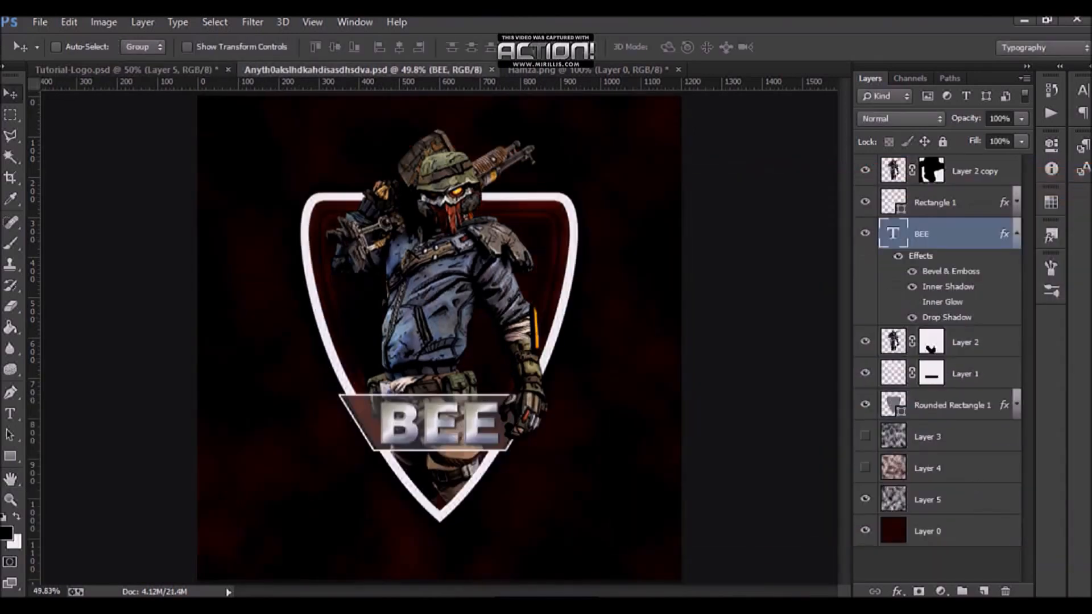
Step: Add a Bevel & Emboss to the Layer 1 banner shape with depth 1000% and size 110 px
{"action": "left_click", "coordinate": [1017, 234]}
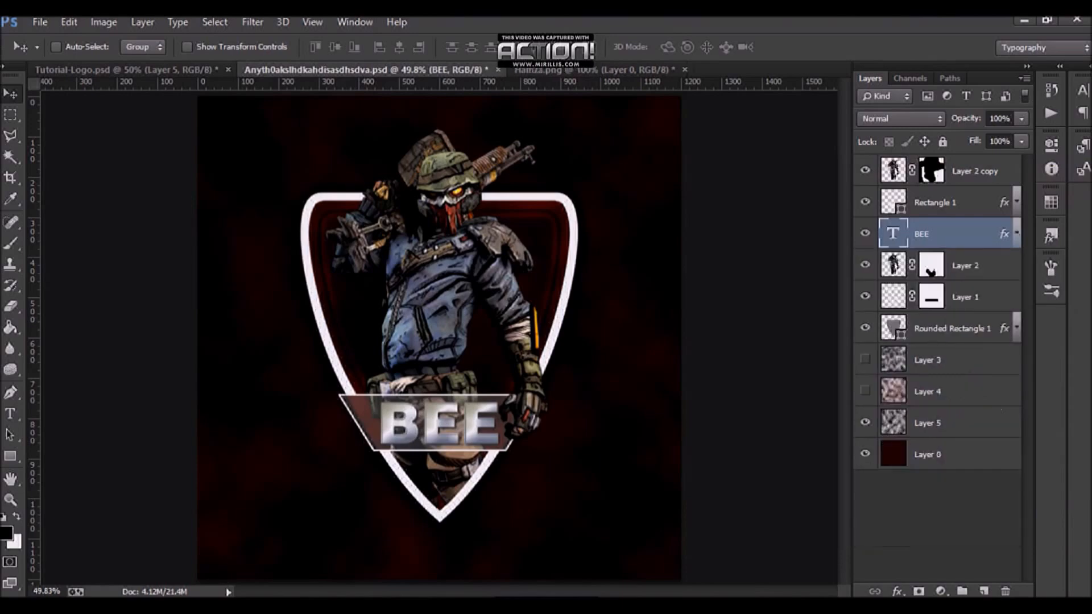
{"action": "left_click", "coordinate": [966, 297]}
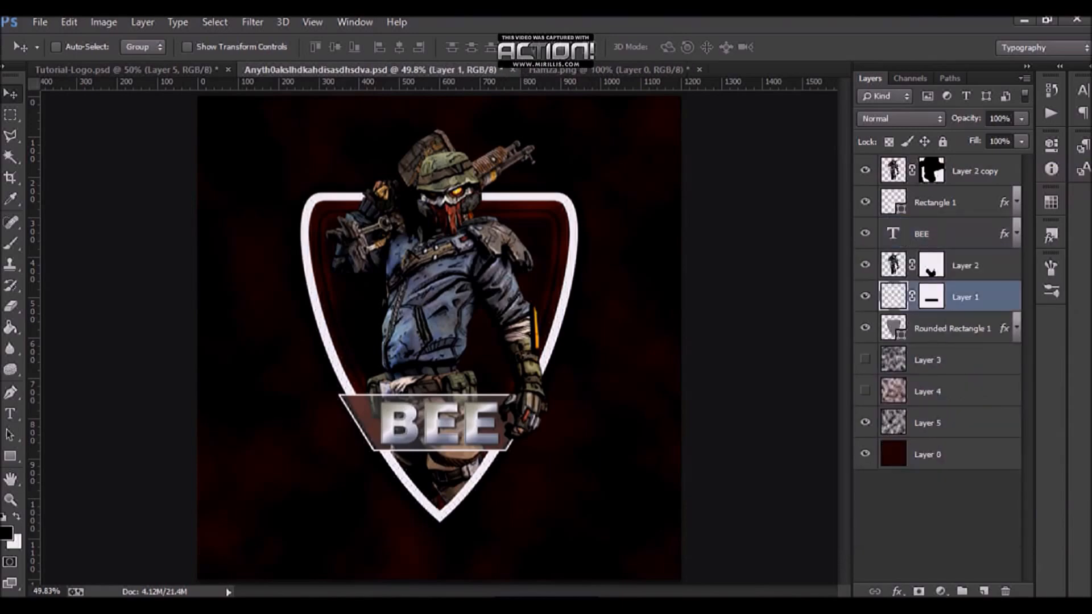
{"action": "double_click", "coordinate": [994, 297]}
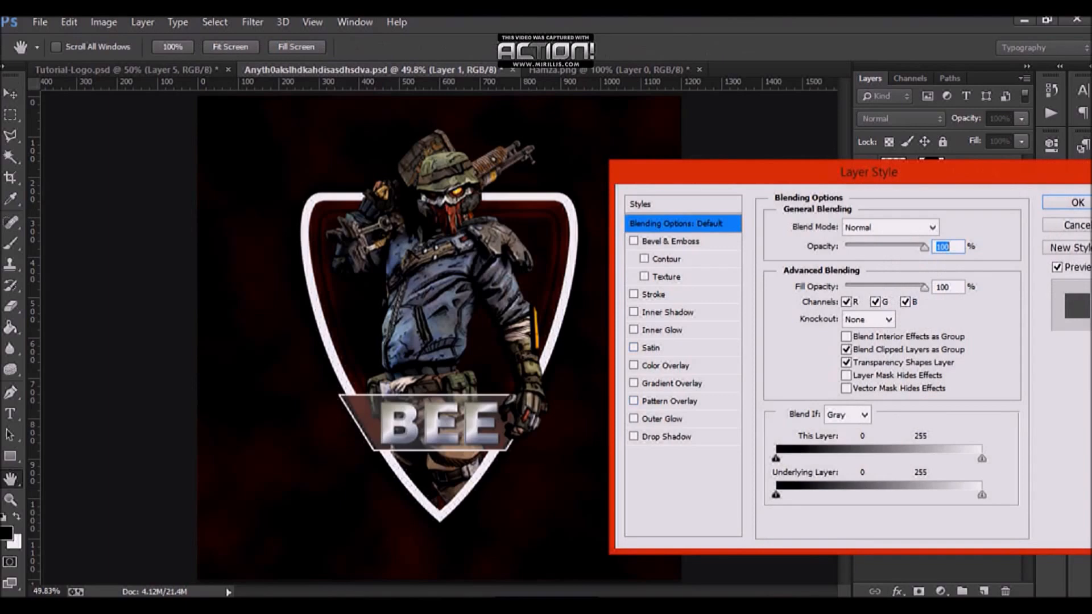
{"action": "left_click", "coordinate": [671, 242]}
{"action": "left_click_drag", "start_coordinate": [847, 268], "coordinate": [919, 268]}
{"action": "left_click", "coordinate": [897, 303]}
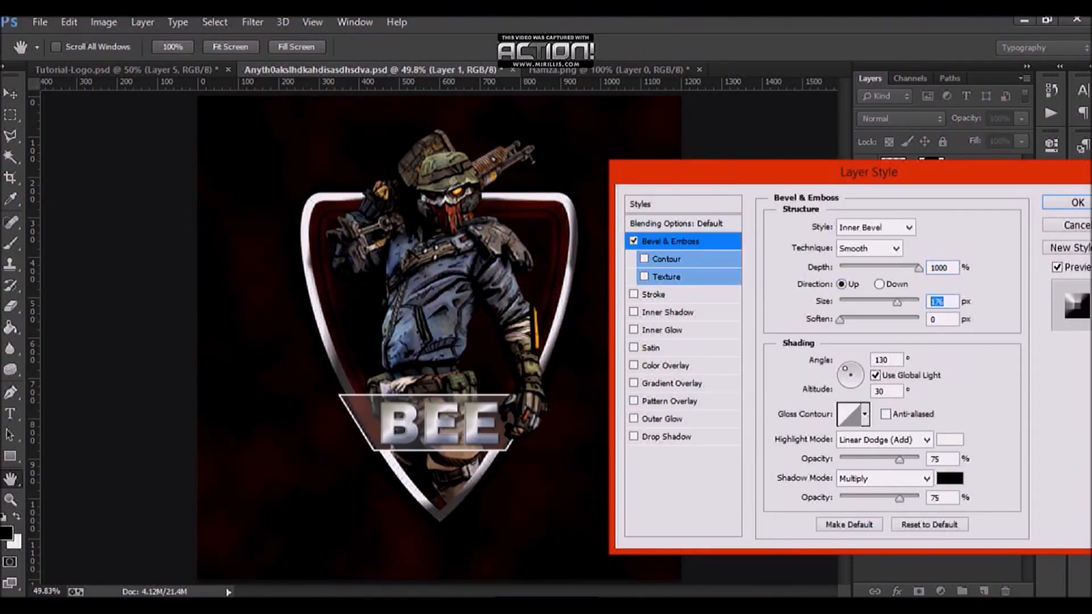
{"action": "type", "text": "110"}
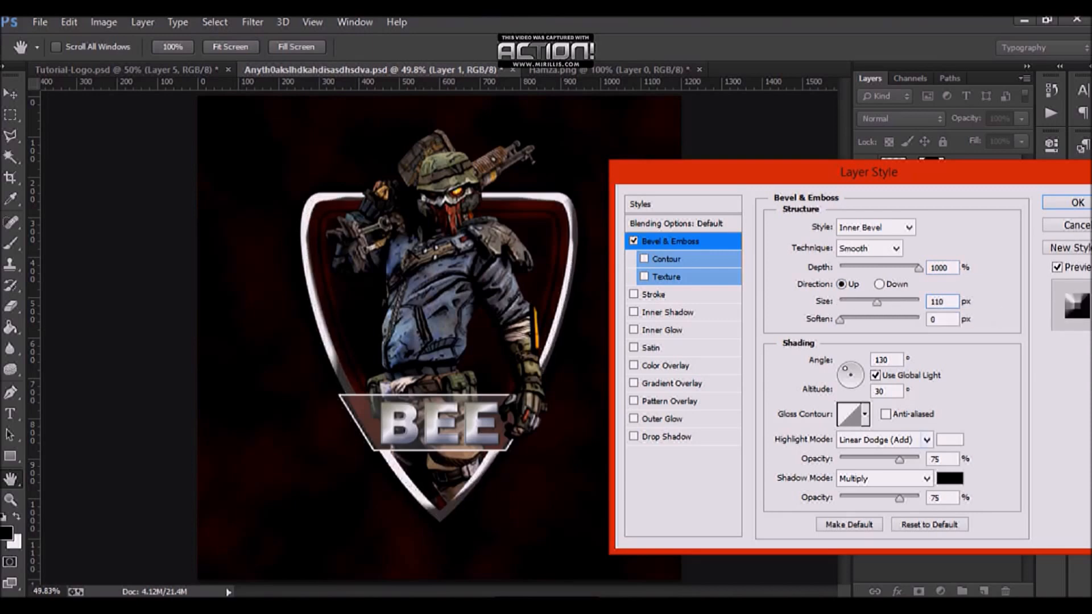
Step: Set the bevel's shading angle to 126° and switch both highlight and shadow modes to Normal
{"action": "left_click_drag", "start_coordinate": [891, 360], "coordinate": [873, 360]}
{"action": "key", "text": "Down"}
{"action": "key", "text": "Down"}
{"action": "key", "text": "Down"}
{"action": "key", "text": "Down"}
{"action": "left_click", "coordinate": [884, 440]}
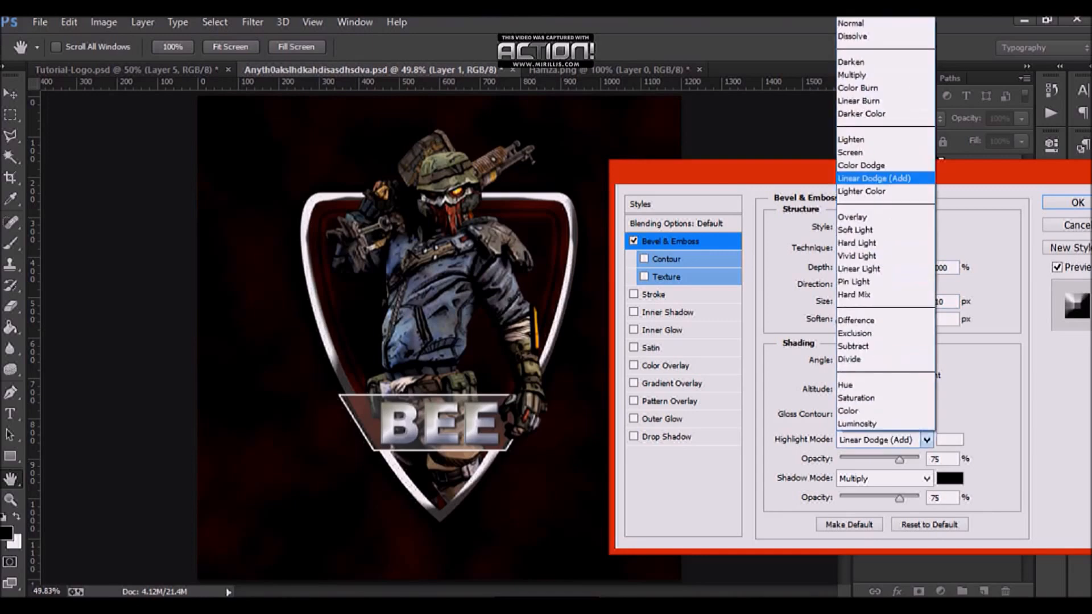
{"action": "left_click", "coordinate": [876, 23]}
{"action": "left_click", "coordinate": [884, 479]}
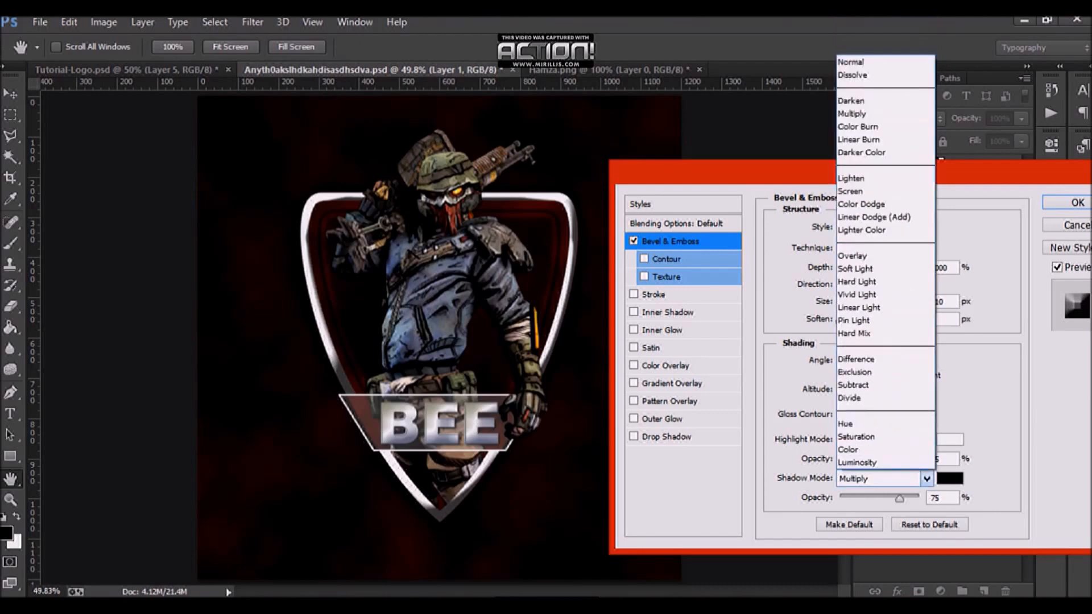
{"action": "left_click", "coordinate": [876, 61]}
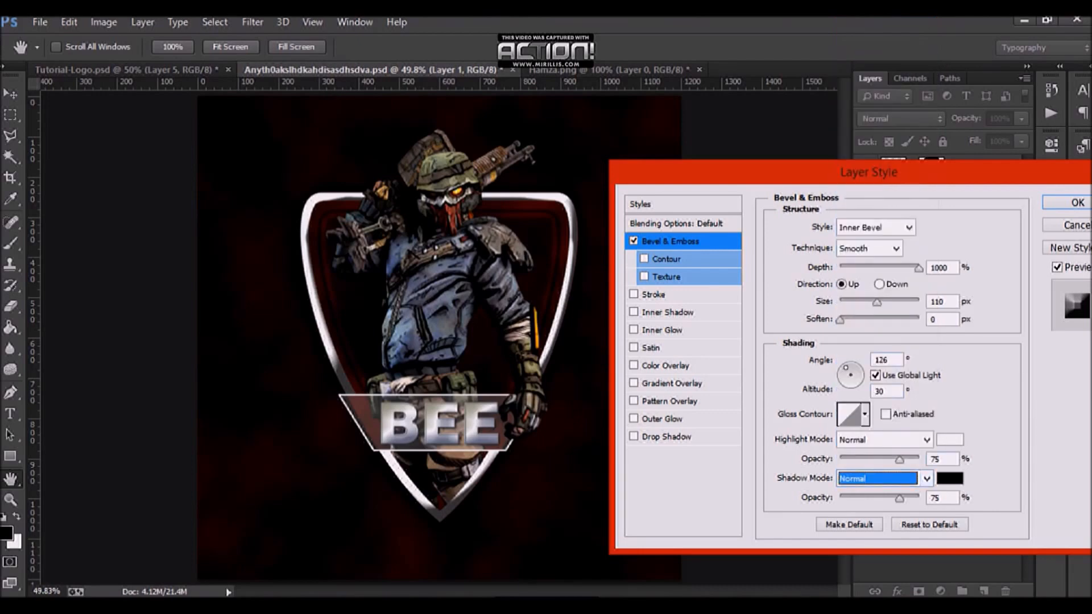
Step: Sample the bevel highlight colour from the mascot's olive helmet
{"action": "left_click", "coordinate": [949, 440]}
{"action": "left_click", "coordinate": [463, 177]}
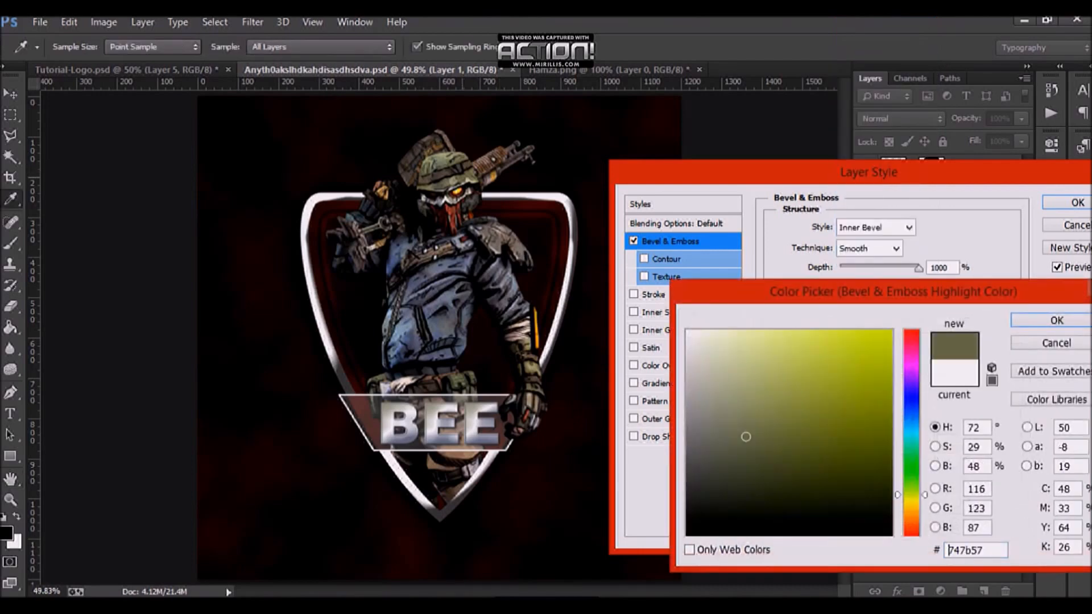
{"action": "key", "text": "Return"}
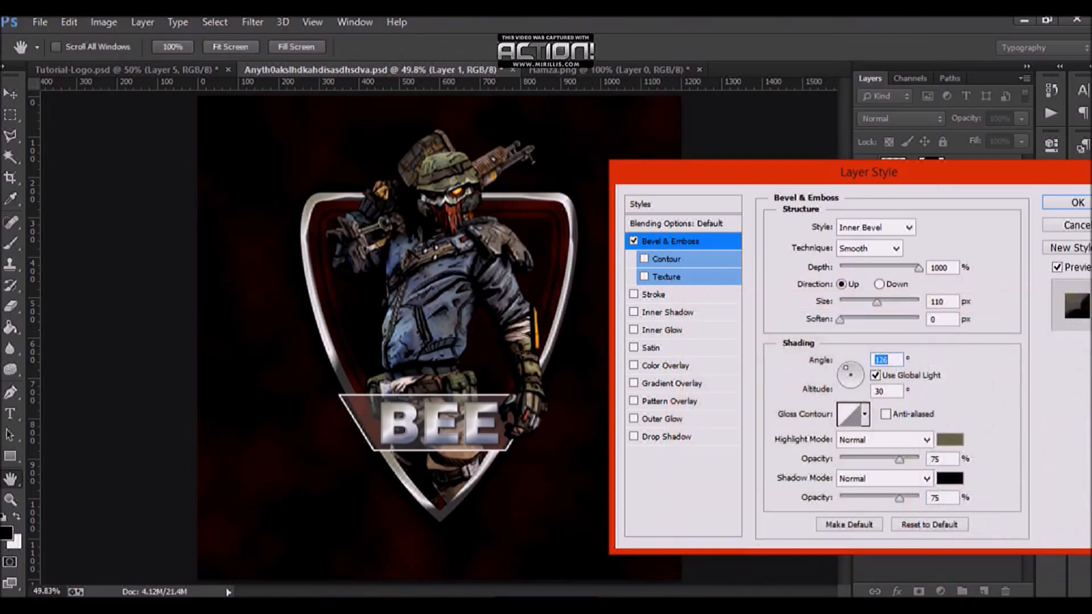
Step: Set the bevel shadow colour to slate blue #48556c
{"action": "left_click", "coordinate": [950, 478]}
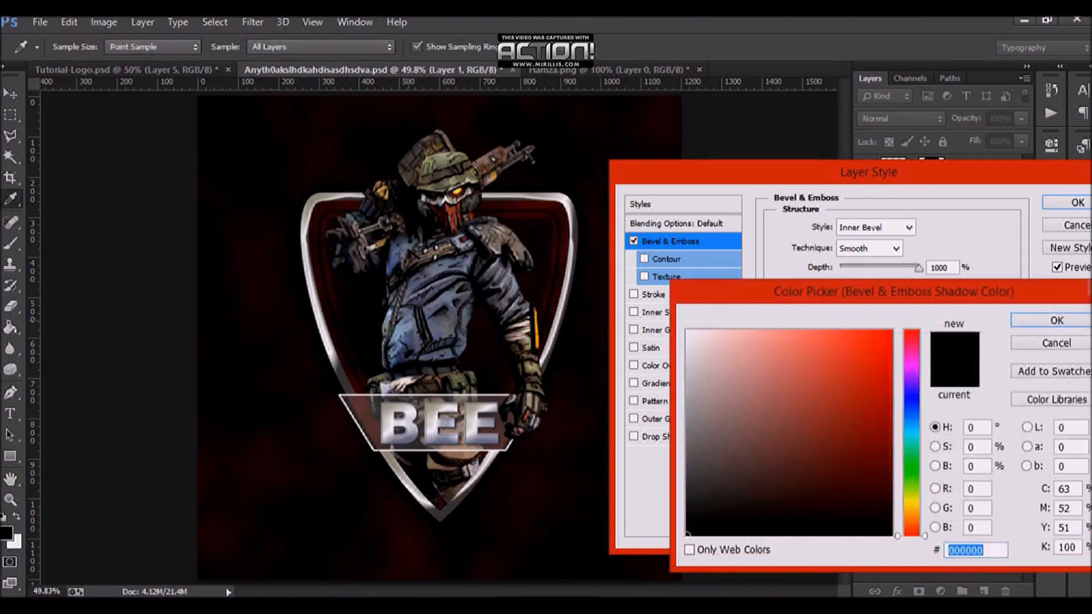
{"action": "type", "text": "171e2b"}
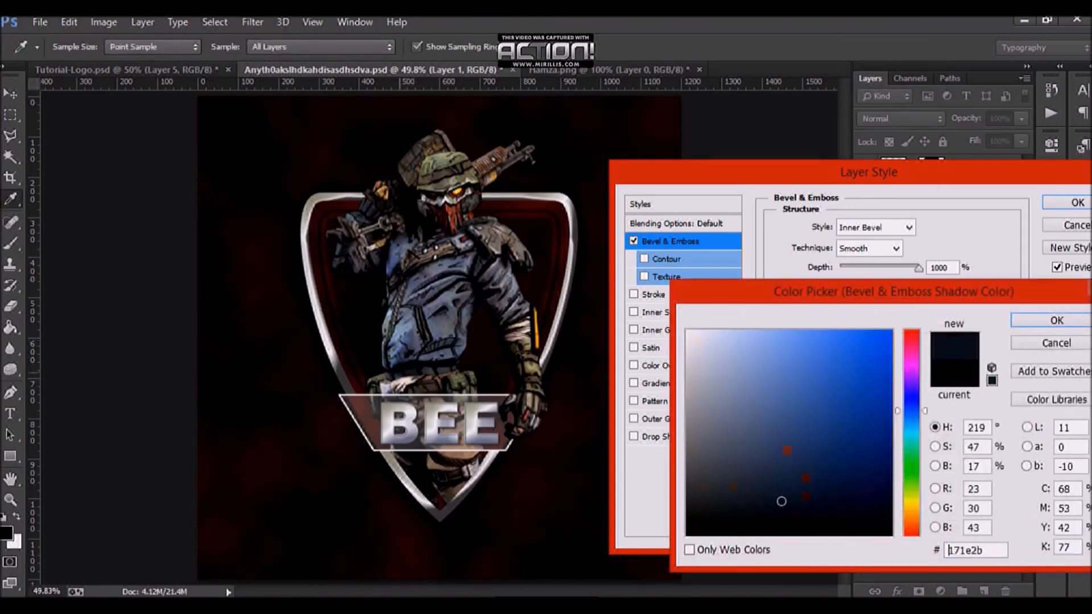
{"action": "left_click", "coordinate": [756, 477]}
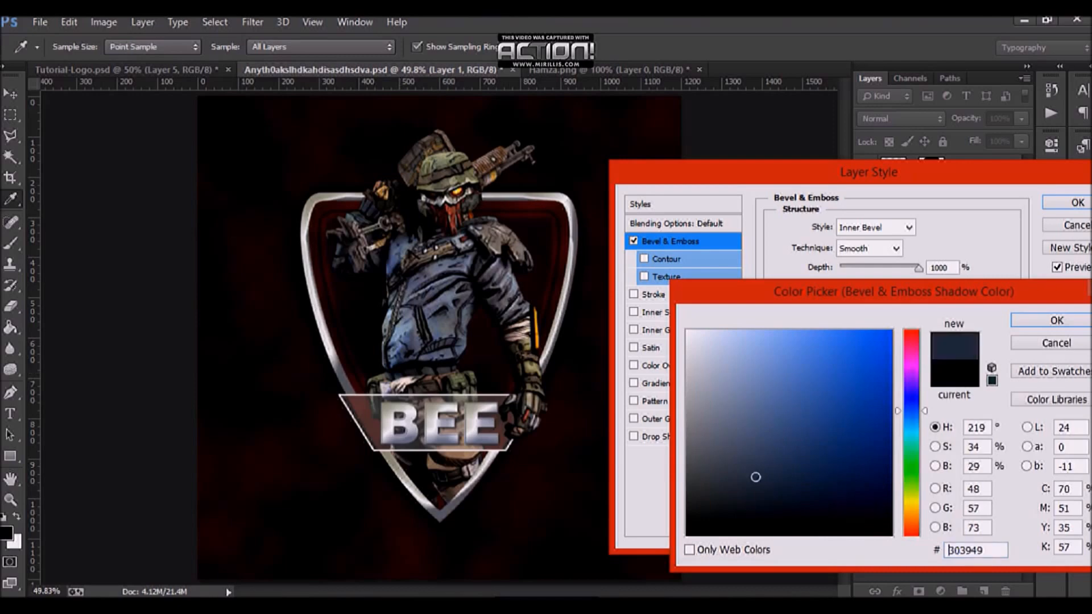
{"action": "left_click", "coordinate": [754, 450]}
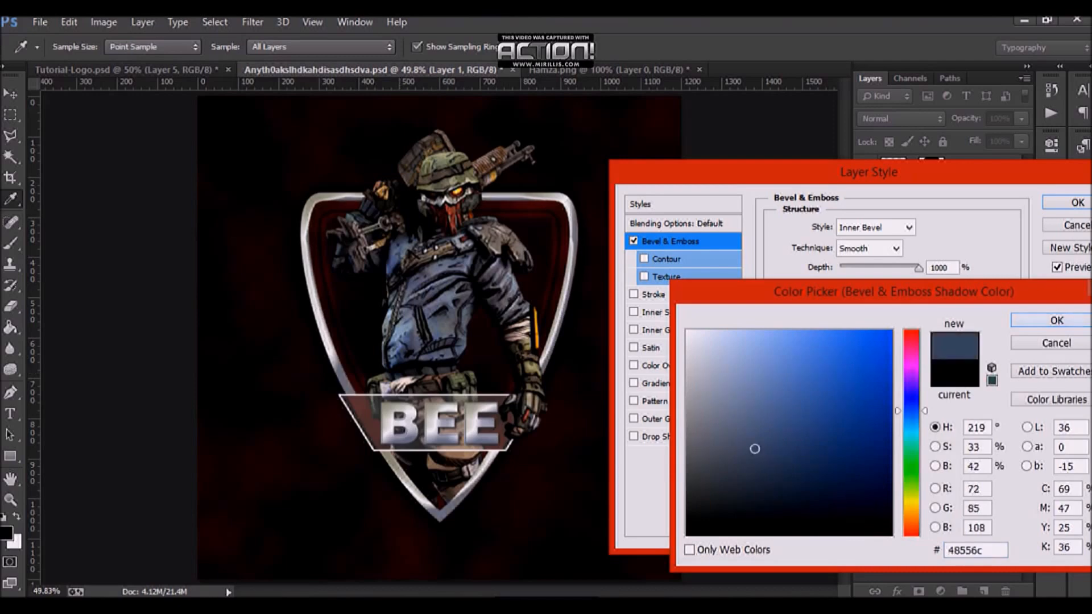
{"action": "left_click", "coordinate": [1056, 321]}
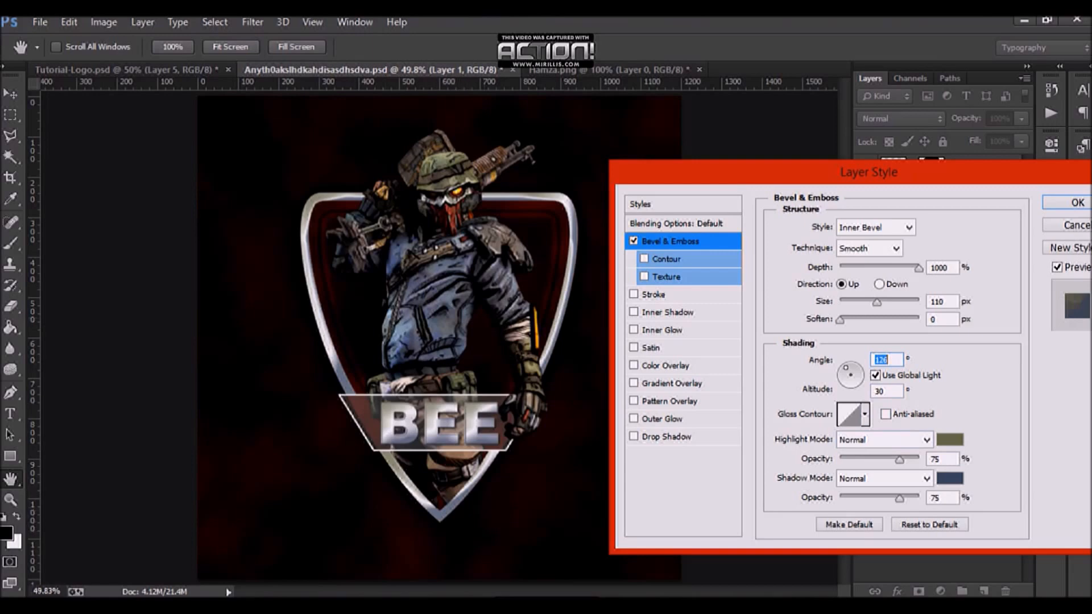
Step: Reduce the bevel size to a few pixels, add a slight soften, and apply the layer style
{"action": "left_click_drag", "start_coordinate": [876, 302], "coordinate": [846, 302]}
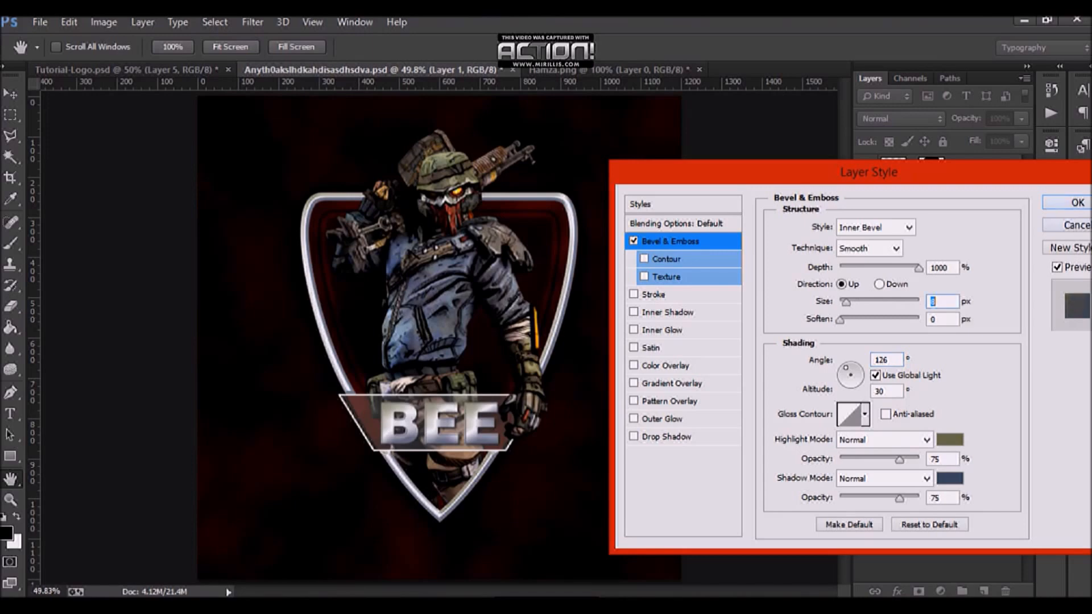
{"action": "type", "text": "11"}
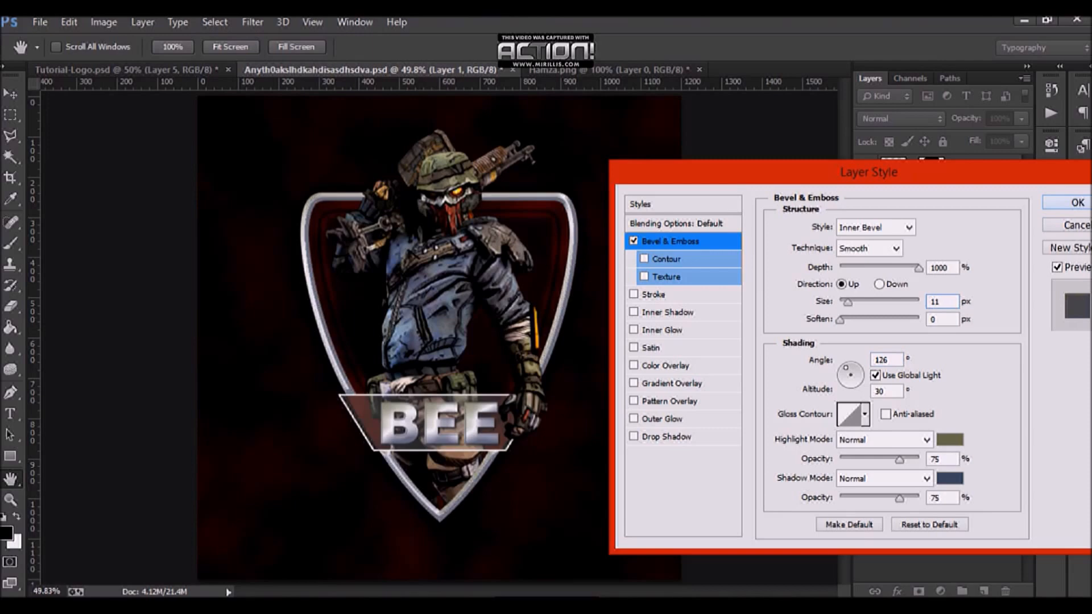
{"action": "left_click_drag", "start_coordinate": [847, 303], "coordinate": [845, 303]}
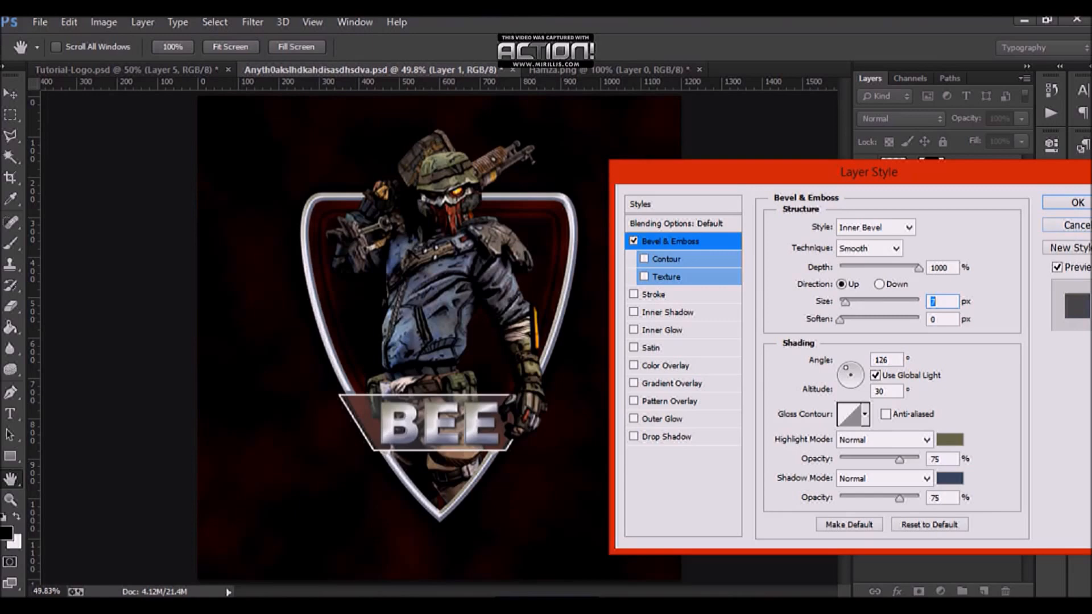
{"action": "left_click_drag", "start_coordinate": [840, 320], "coordinate": [848, 320]}
{"action": "key", "text": "Return"}
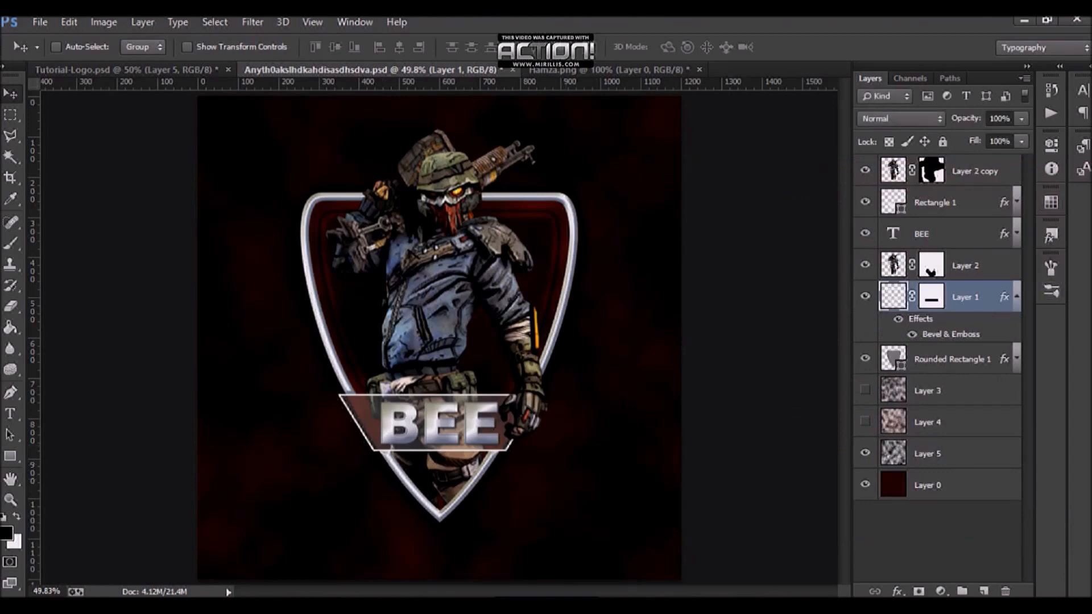
Step: Load the banner shape as a selection and undo a trial brush stroke painted inside it
{"action": "left_click", "coordinate": [1017, 296]}
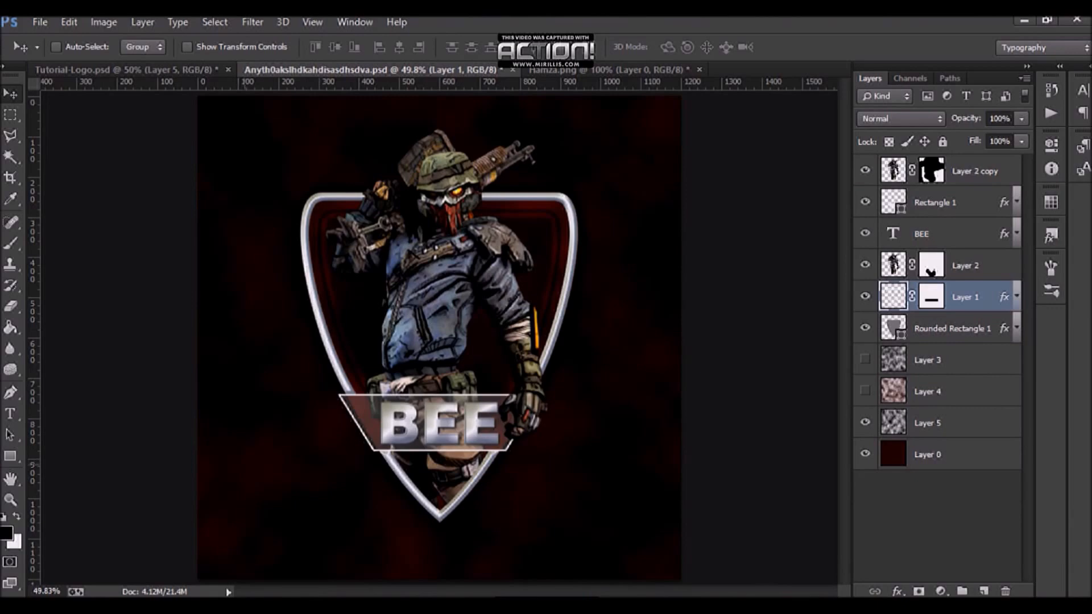
{"action": "left_click", "coordinate": [893, 202], "text": "ctrl"}
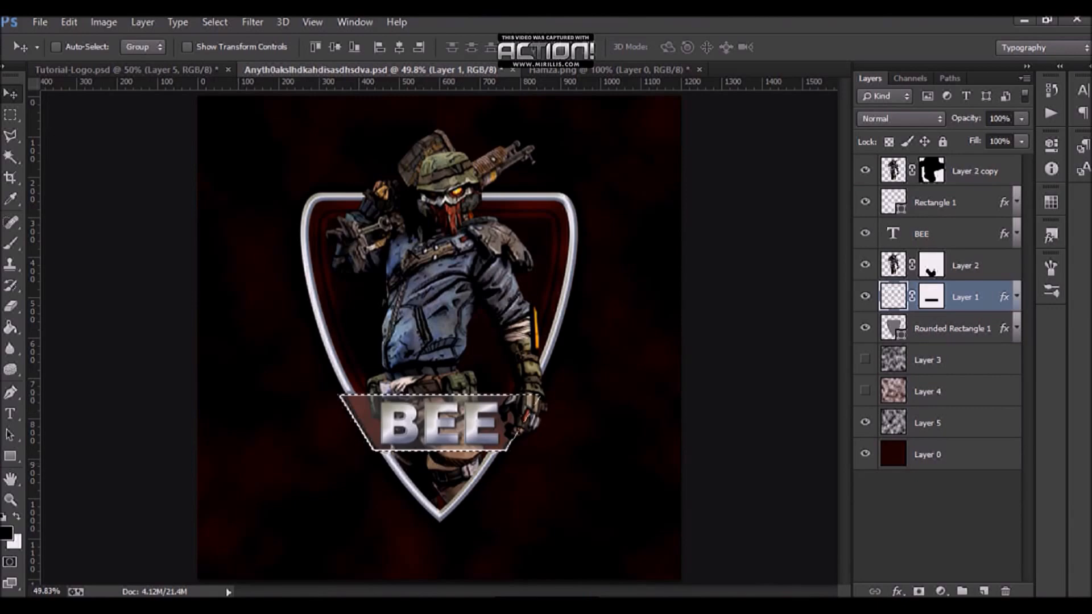
{"action": "left_click", "coordinate": [10, 244]}
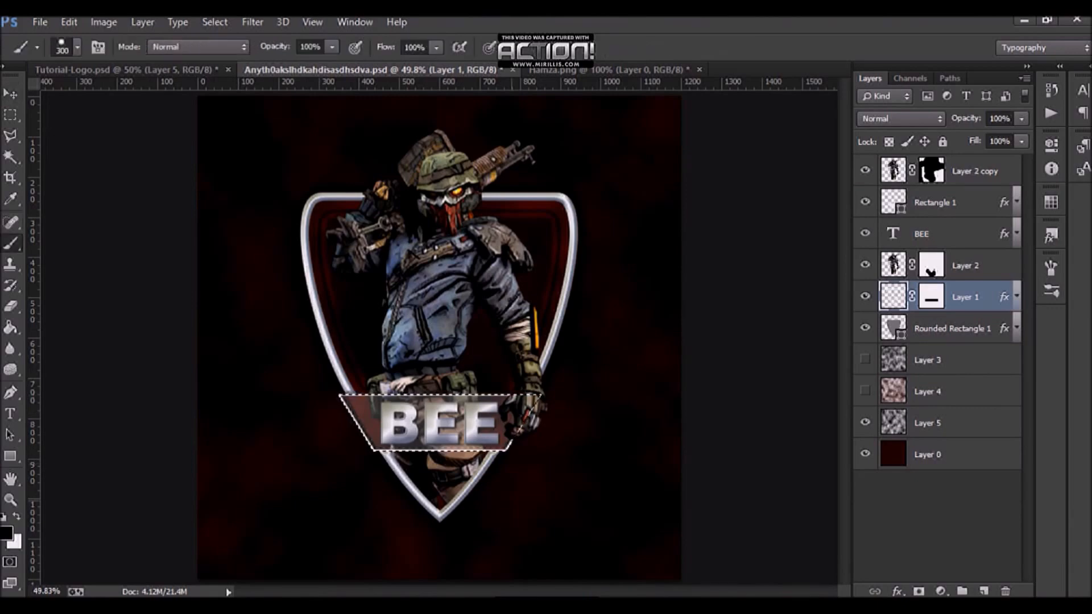
{"action": "scroll", "coordinate": [432, 461], "scroll_direction": "up", "scroll_amount": 6}
{"action": "mouse_move", "coordinate": [330, 392]}
{"action": "left_mouse_down"}
{"action": "mouse_move", "coordinate": [255, 379]}
{"action": "mouse_move", "coordinate": [237, 354]}
{"action": "left_mouse_up"}
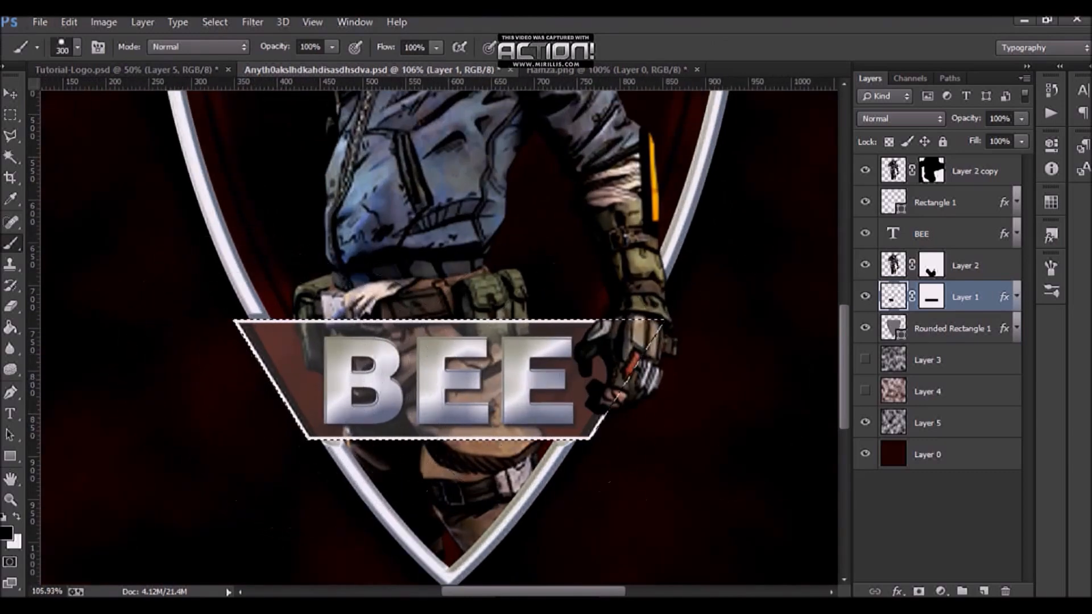
{"action": "key", "text": "ctrl+z"}
Step: Add a new layer above Rounded Rectangle 1 and brush over the banner's left side inside the selection
{"action": "left_click", "coordinate": [952, 329]}
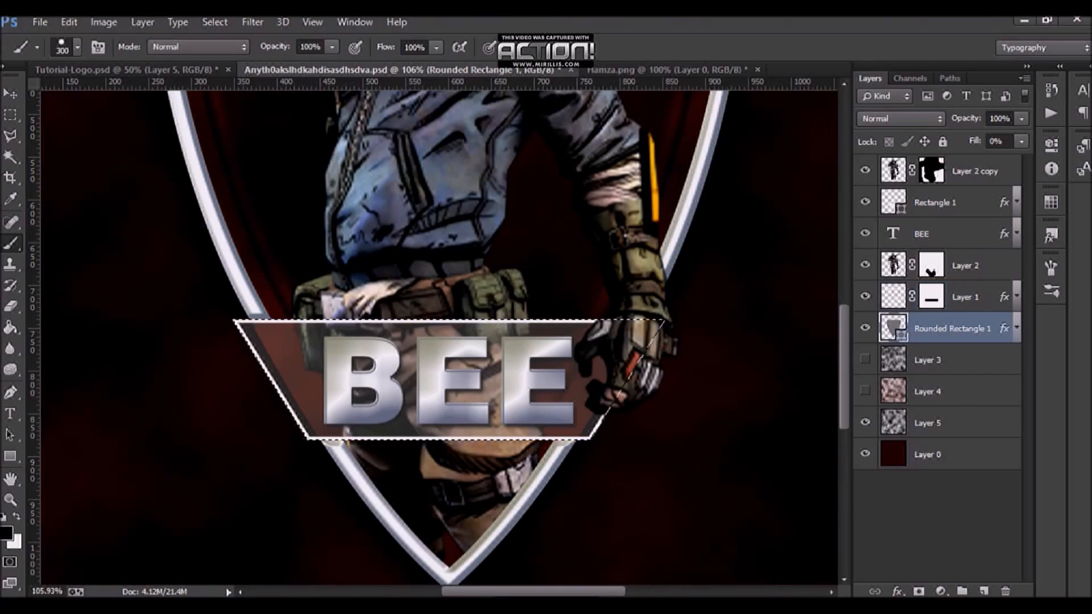
{"action": "left_click", "coordinate": [985, 591]}
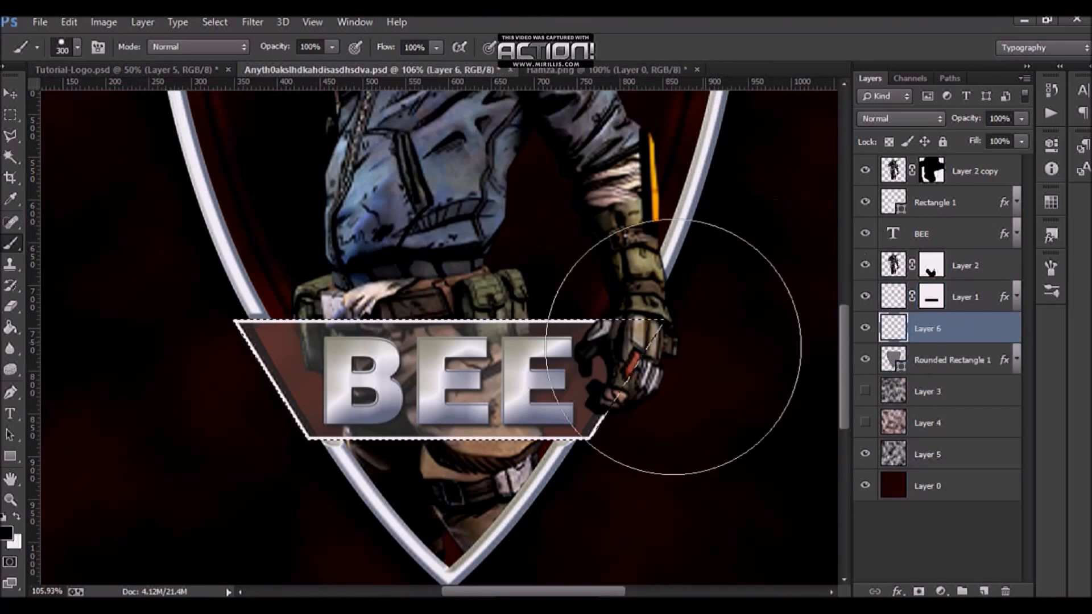
{"action": "mouse_move", "coordinate": [342, 390]}
{"action": "left_mouse_down"}
{"action": "mouse_move", "coordinate": [268, 341]}
{"action": "mouse_move", "coordinate": [273, 398]}
{"action": "left_mouse_up"}
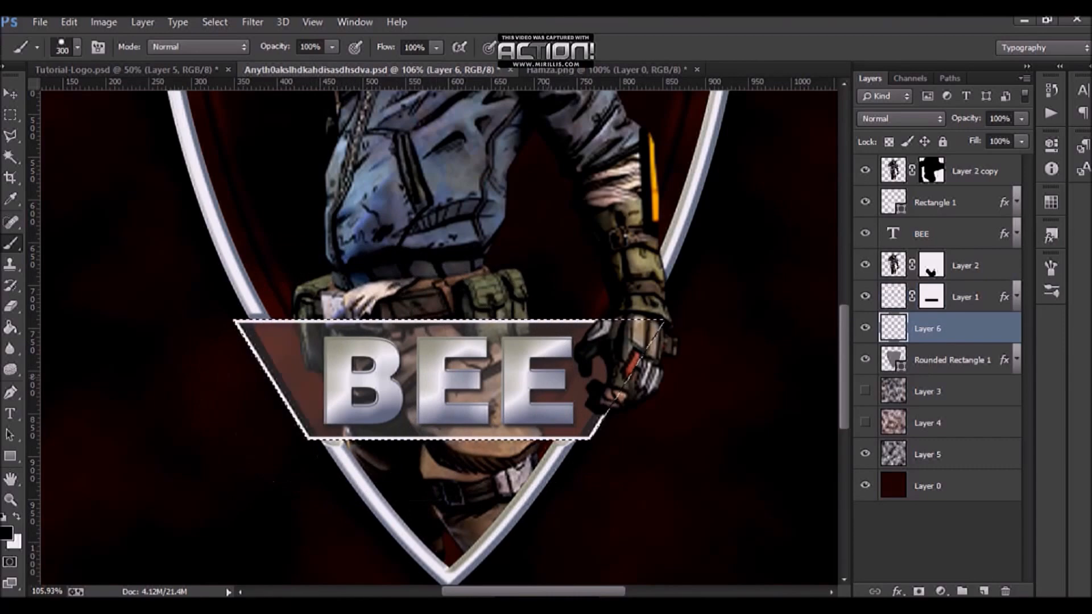
Step: Deselect the banner selection and save the document
{"action": "right_click", "coordinate": [948, 359]}
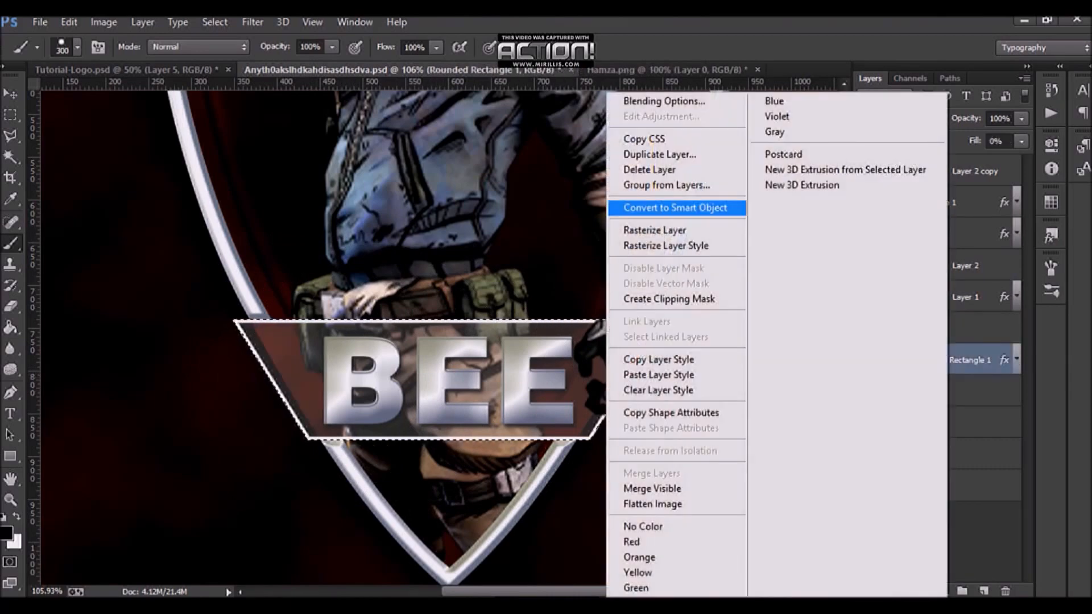
{"action": "key", "text": "Escape"}
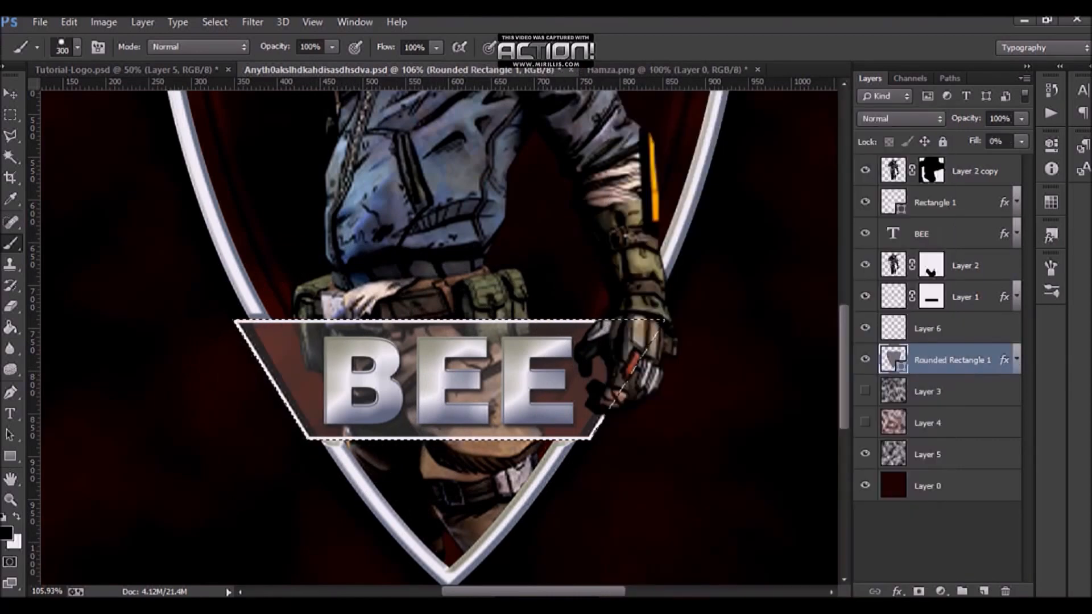
{"action": "key", "text": "ctrl+d"}
{"action": "scroll", "coordinate": [438, 338], "scroll_direction": "down", "scroll_amount": 5}
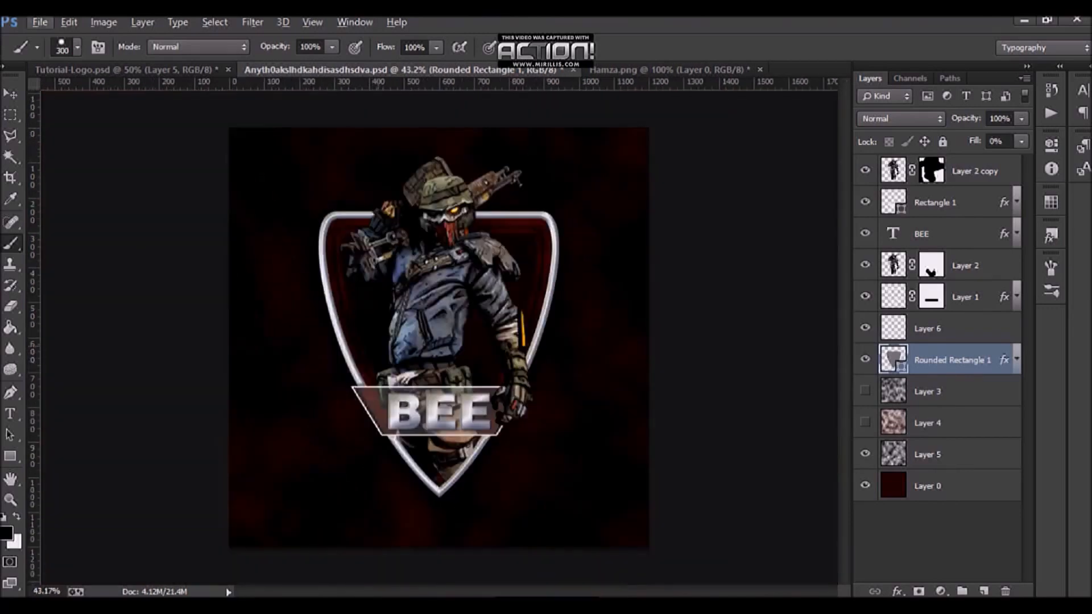
{"action": "scroll", "coordinate": [363, 398], "scroll_direction": "up", "scroll_amount": 8}
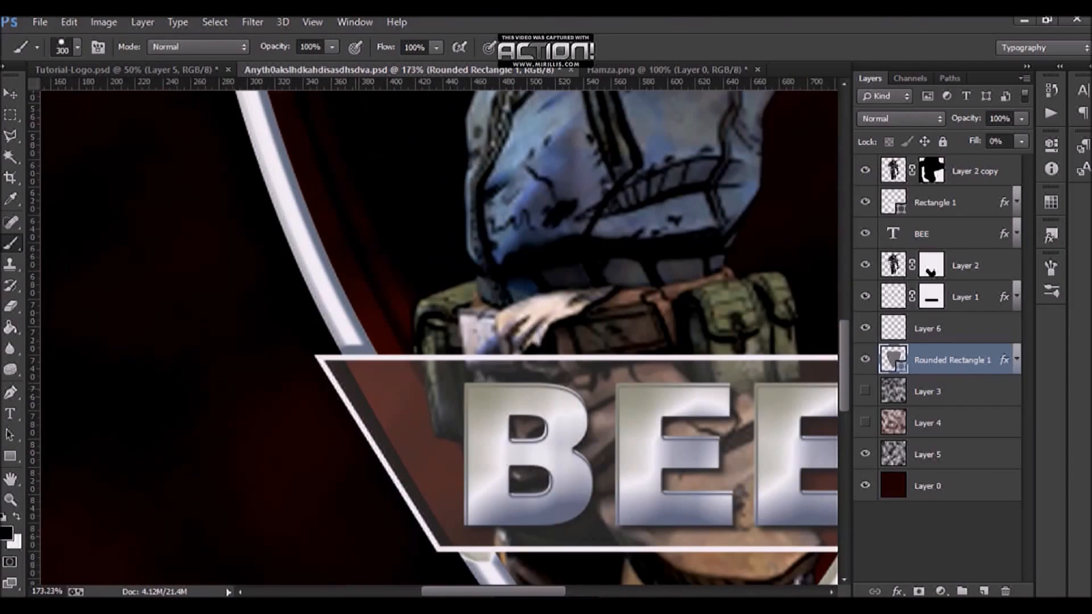
{"action": "scroll", "coordinate": [438, 338], "scroll_direction": "down", "scroll_amount": 8}
{"action": "key", "text": "ctrl+s"}
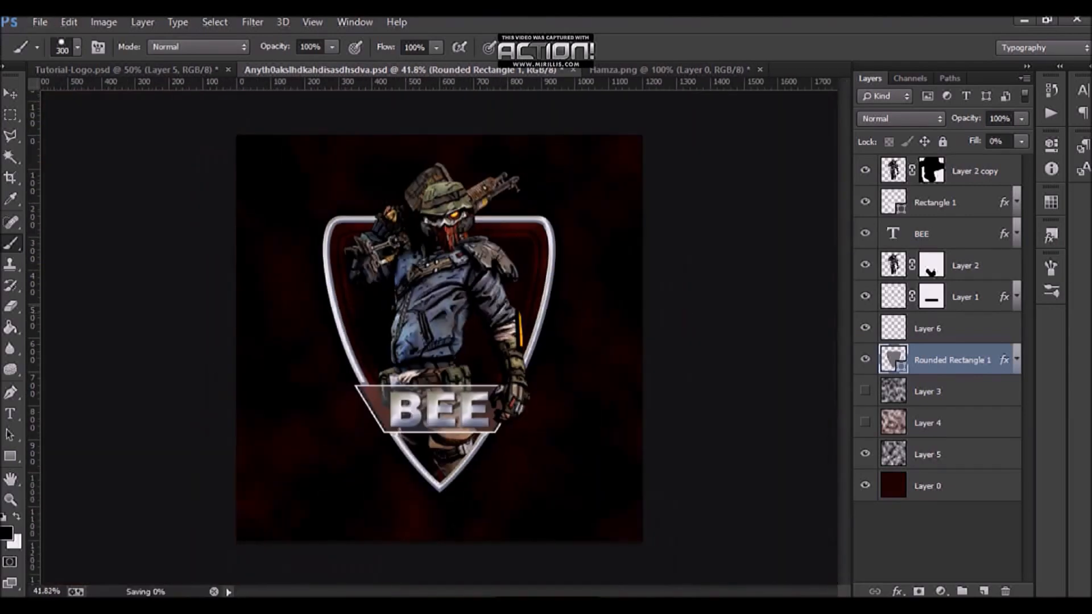
Step: Select the layers from Layer 2 copy down to Layer 4 and scale them to about 104.6%, shifting slightly down
{"action": "left_click", "coordinate": [979, 172]}
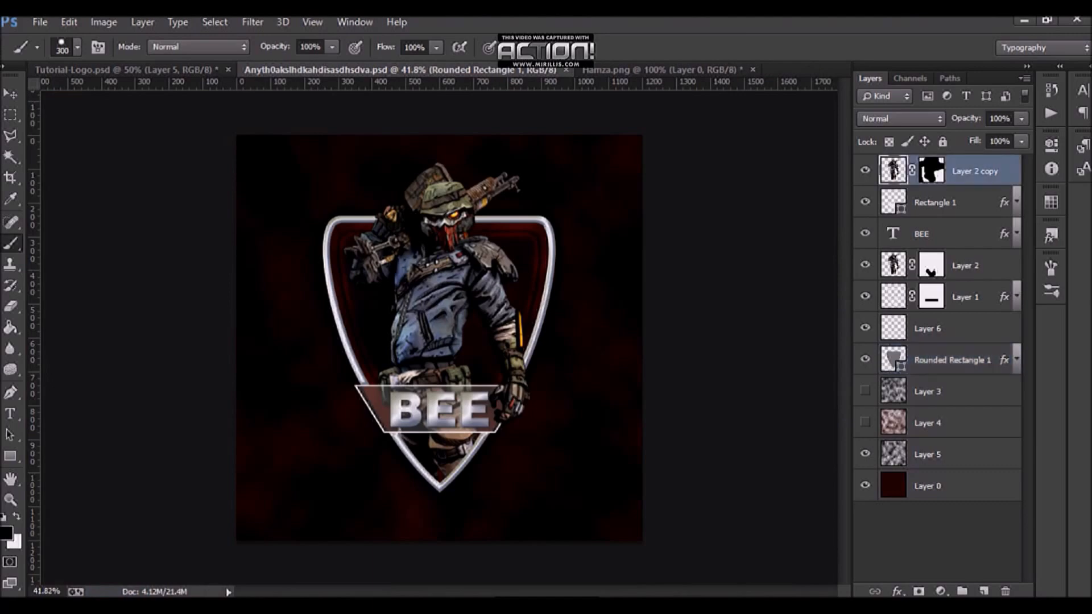
{"action": "left_click", "coordinate": [961, 455], "text": "shift"}
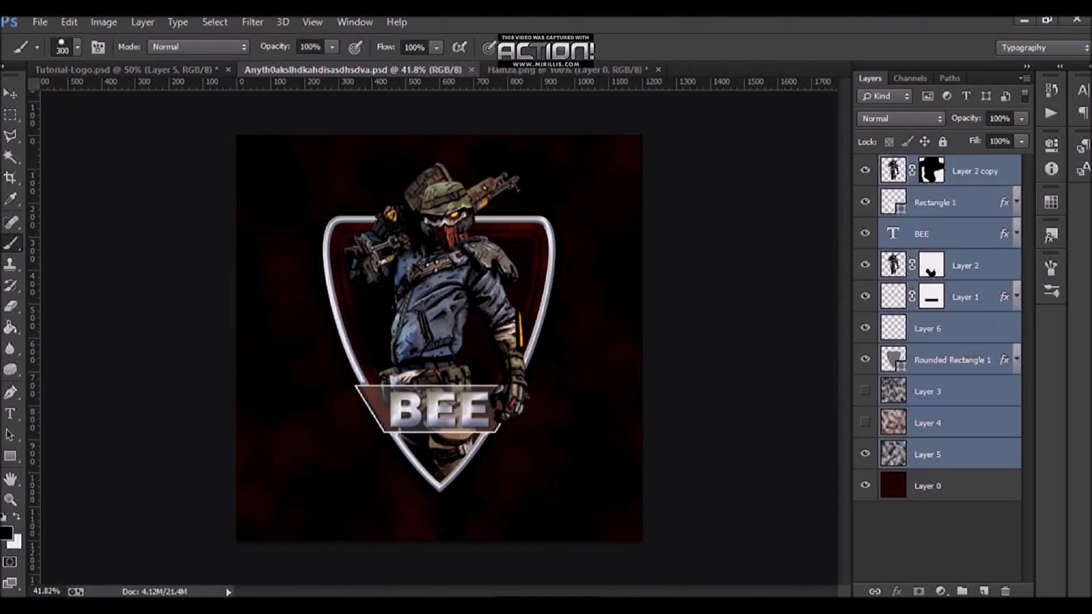
{"action": "left_click", "coordinate": [962, 455], "text": "ctrl"}
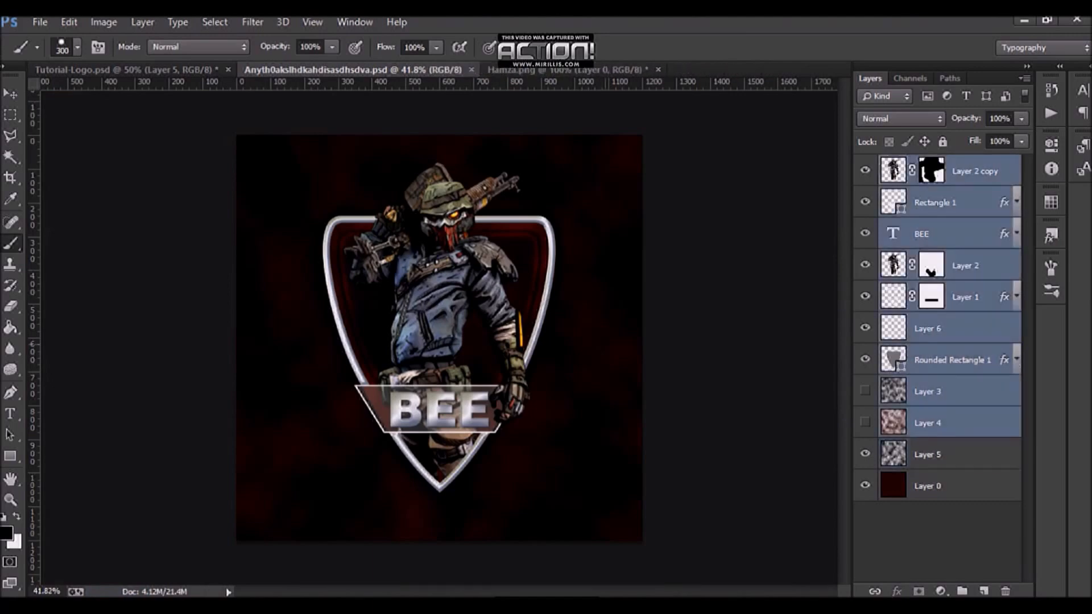
{"action": "key", "text": "ctrl+t"}
{"action": "left_click_drag", "start_coordinate": [641, 135], "coordinate": [674, 104]}
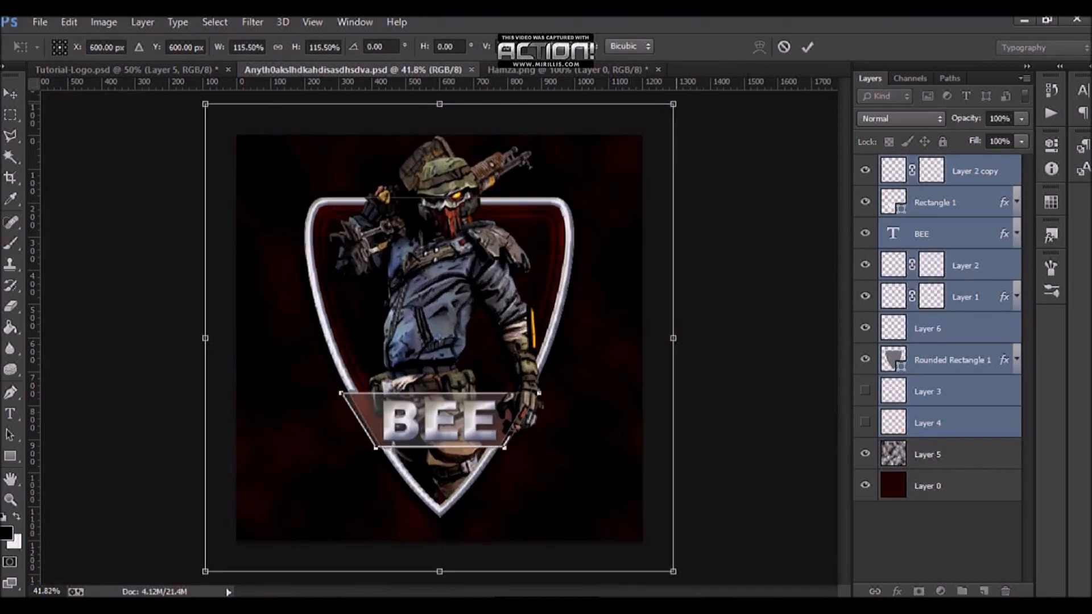
{"action": "left_click_drag", "start_coordinate": [617, 180], "coordinate": [617, 195]}
{"action": "left_click_drag", "start_coordinate": [673, 118], "coordinate": [651, 141]}
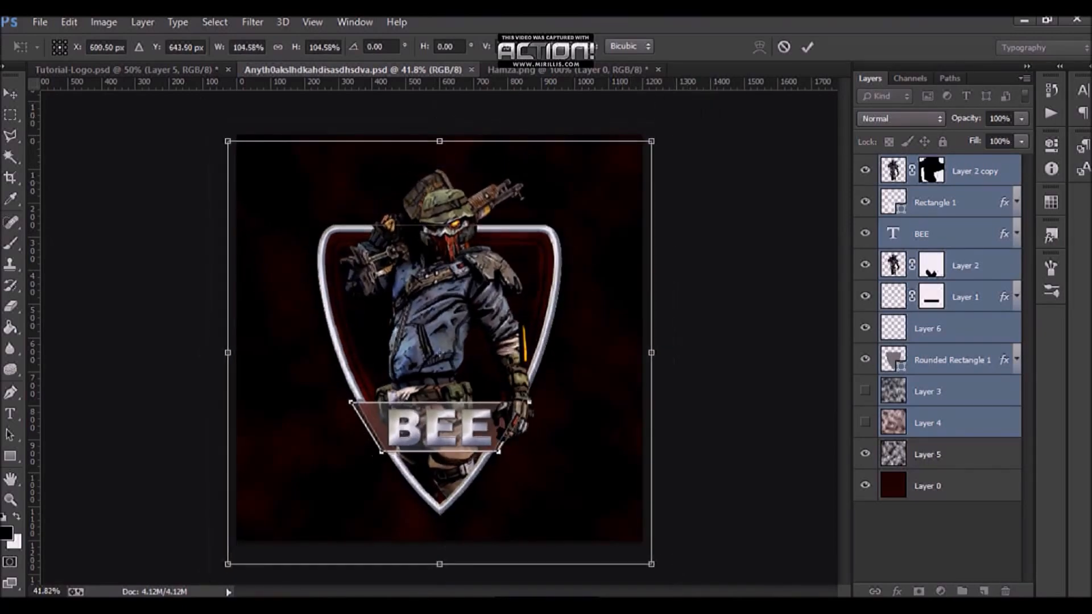
{"action": "key", "text": "Return"}
Step: Group the selected logo layers together
{"action": "key", "text": "b"}
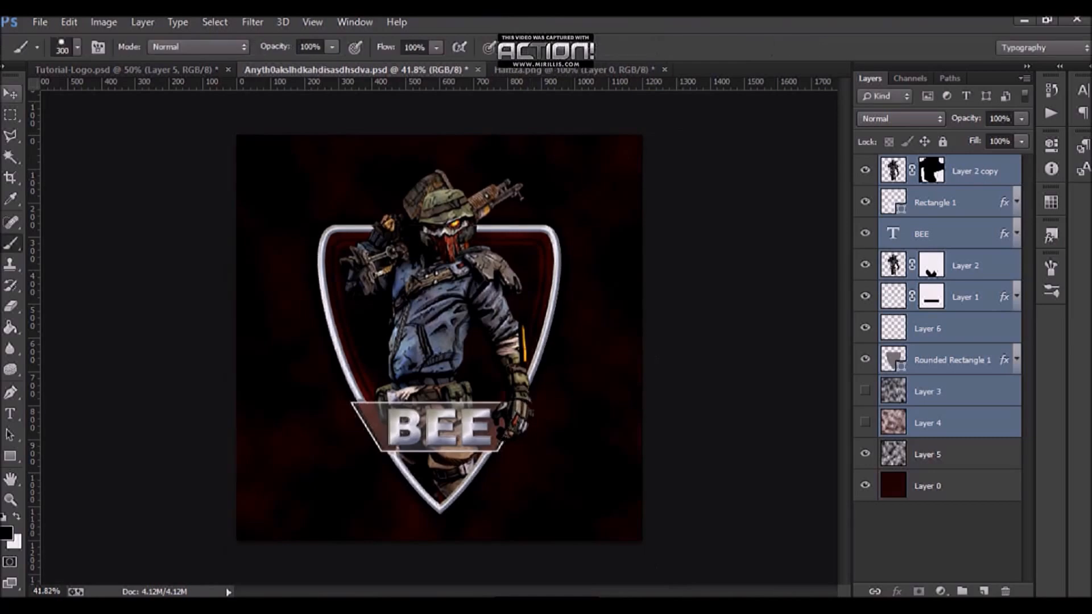
{"action": "key", "text": "v"}
{"action": "key", "text": "ctrl+g"}
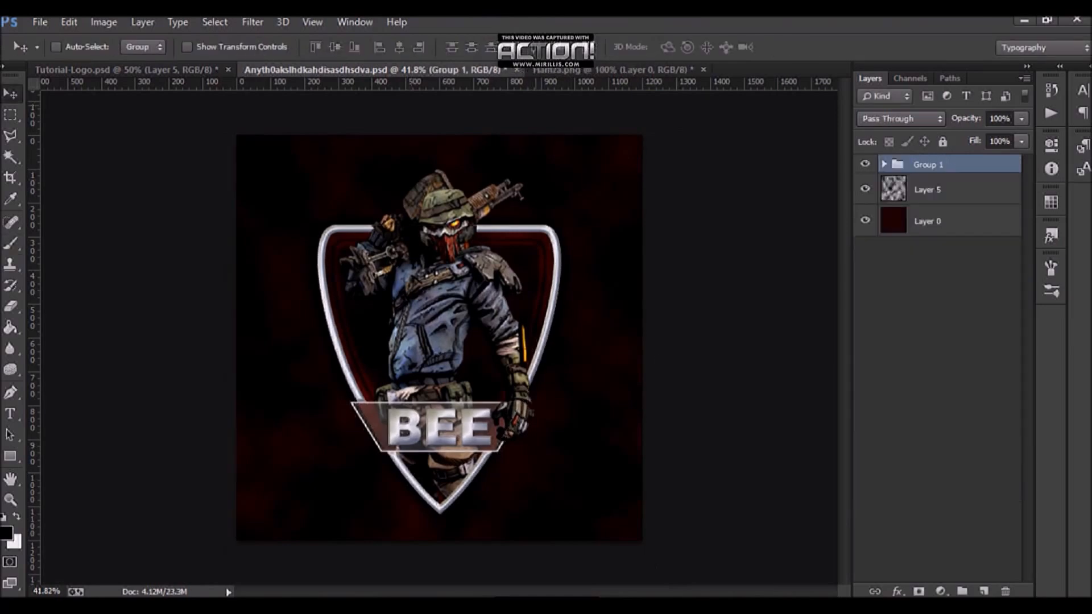
Step: Center the group horizontally on the canvas and nudge it up 30 px
{"action": "key", "text": "ctrl+a"}
{"action": "left_click", "coordinate": [399, 47]}
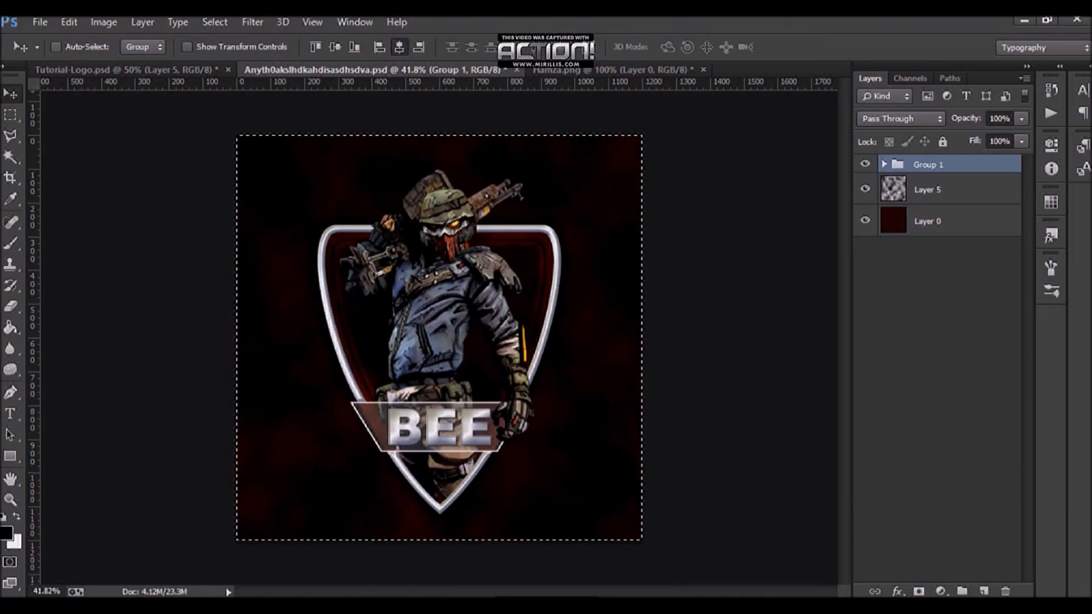
{"action": "key", "text": "shift+Up"}
{"action": "key", "text": "shift+Up"}
{"action": "key", "text": "shift+Up"}
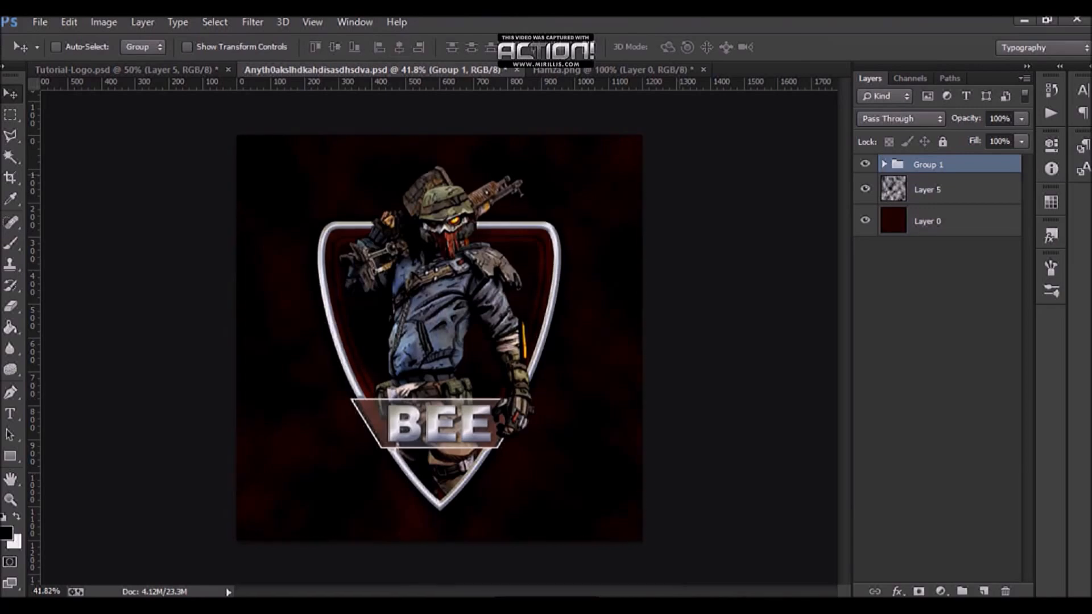
Step: Nudge the group down about 27 px and save the document
{"action": "key", "text": "shift+Down"}
{"action": "key", "text": "shift+Down"}
{"action": "key", "text": "shift+Down"}
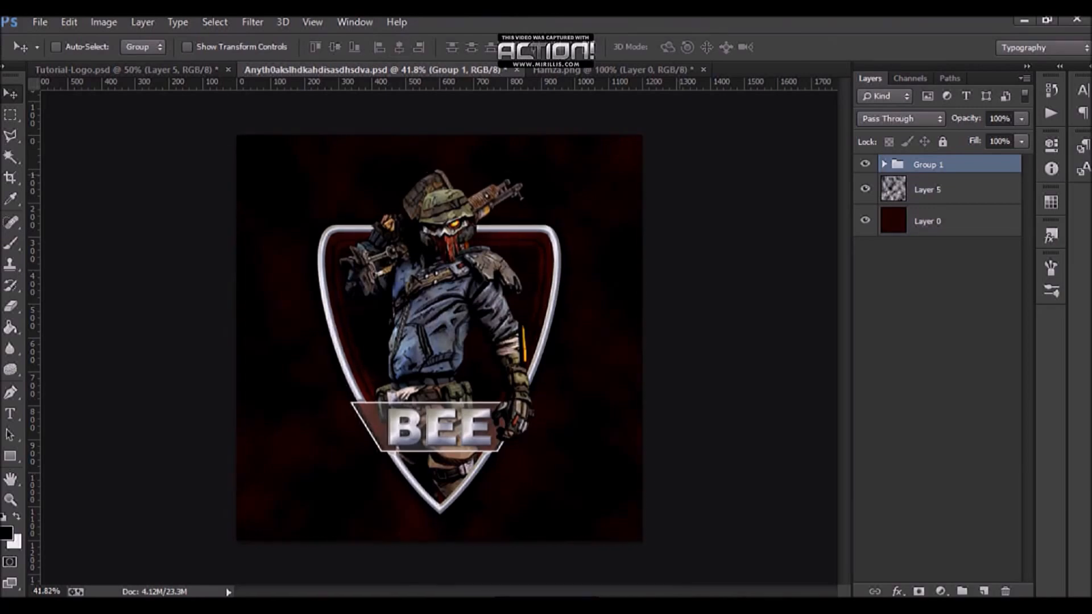
{"action": "key", "text": "Up"}
{"action": "key", "text": "Up"}
{"action": "key", "text": "Up"}
{"action": "key", "text": "ctrl+s"}
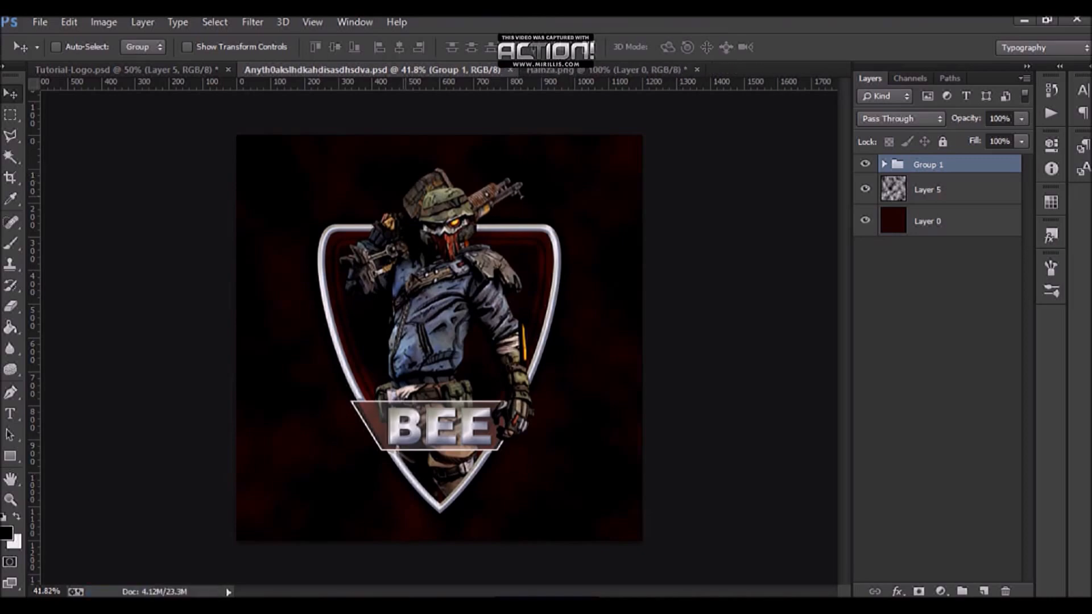
Step: Expand Group 1 and add a new empty layer above Layer 1
{"action": "left_click", "coordinate": [884, 165]}
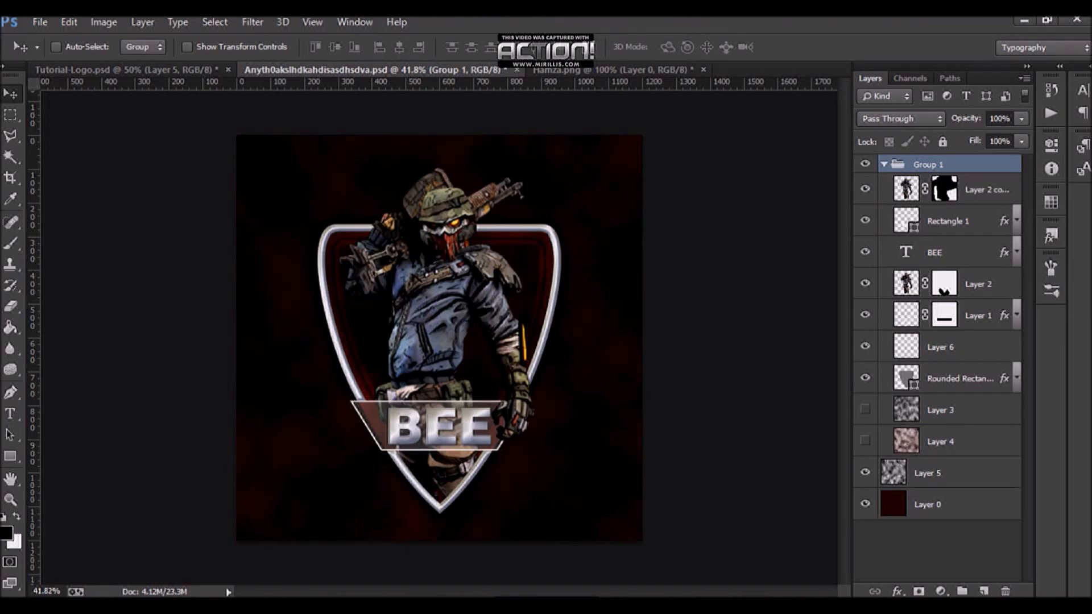
{"action": "left_click", "coordinate": [977, 316]}
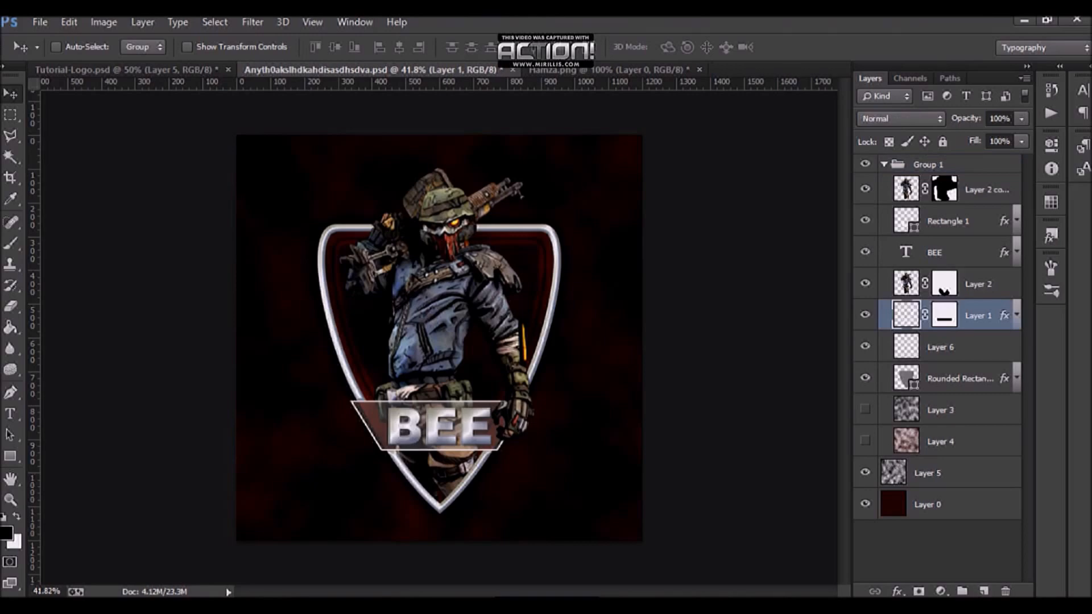
{"action": "left_click", "coordinate": [984, 591]}
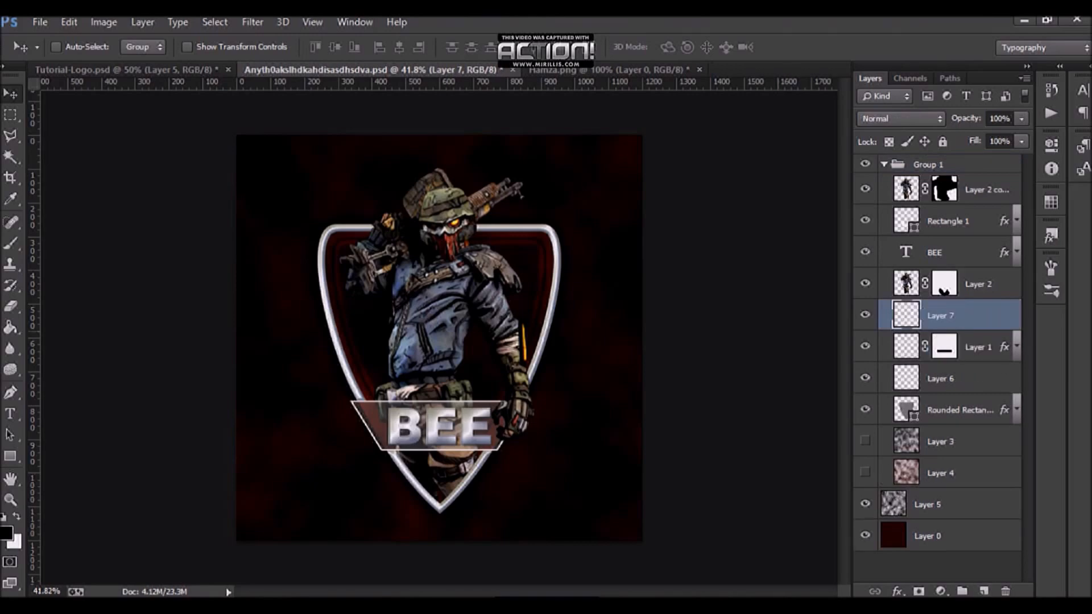
Step: Set up the Brush tool with white foreground, a soft round tip, and size 1300 px
{"action": "key", "text": "b"}
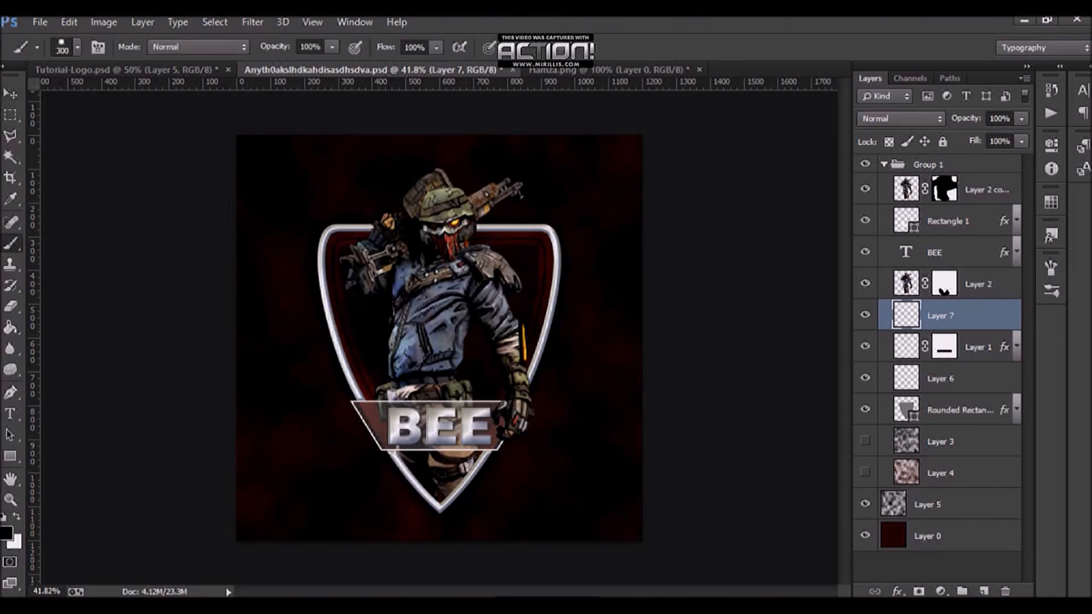
{"action": "key", "text": "x"}
{"action": "left_click", "coordinate": [77, 46]}
{"action": "left_click", "coordinate": [132, 172]}
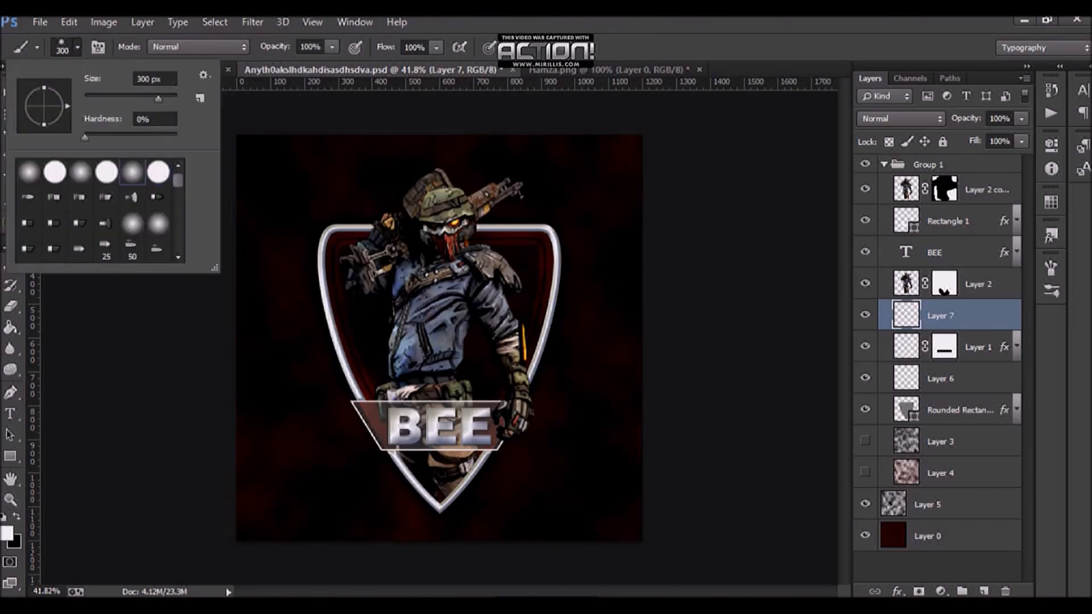
{"action": "left_click", "coordinate": [78, 47]}
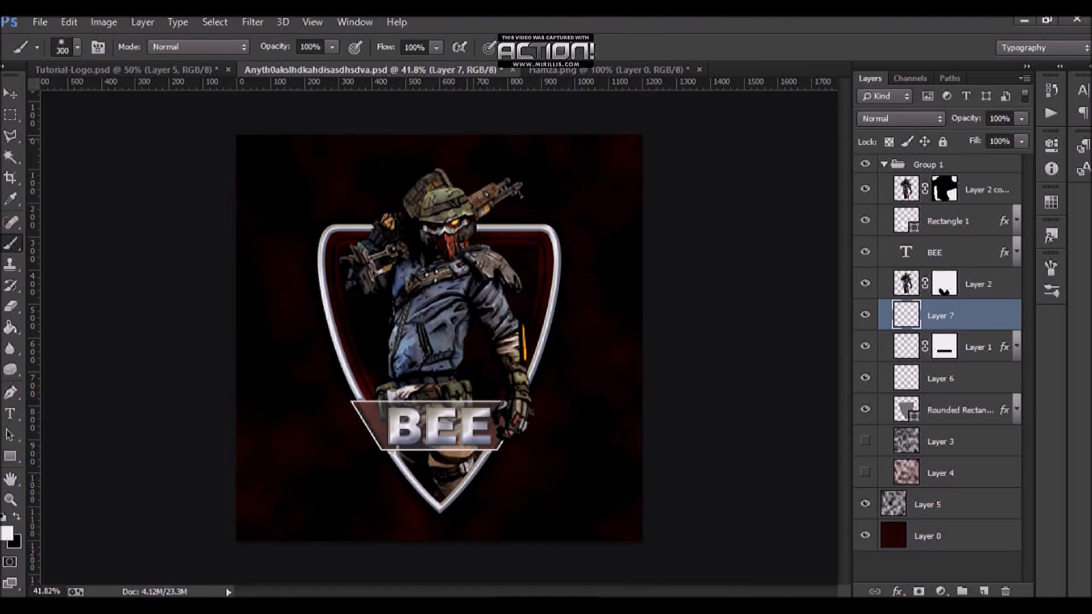
{"action": "scroll", "coordinate": [439, 339], "scroll_direction": "down", "scroll_amount": 3}
{"action": "key", "text": "bracketright"}
{"action": "key", "text": "bracketright"}
{"action": "key", "text": "bracketright"}
{"action": "key", "text": "bracketright"}
{"action": "key", "text": "bracketright"}
{"action": "key", "text": "bracketright"}
{"action": "key", "text": "bracketright"}
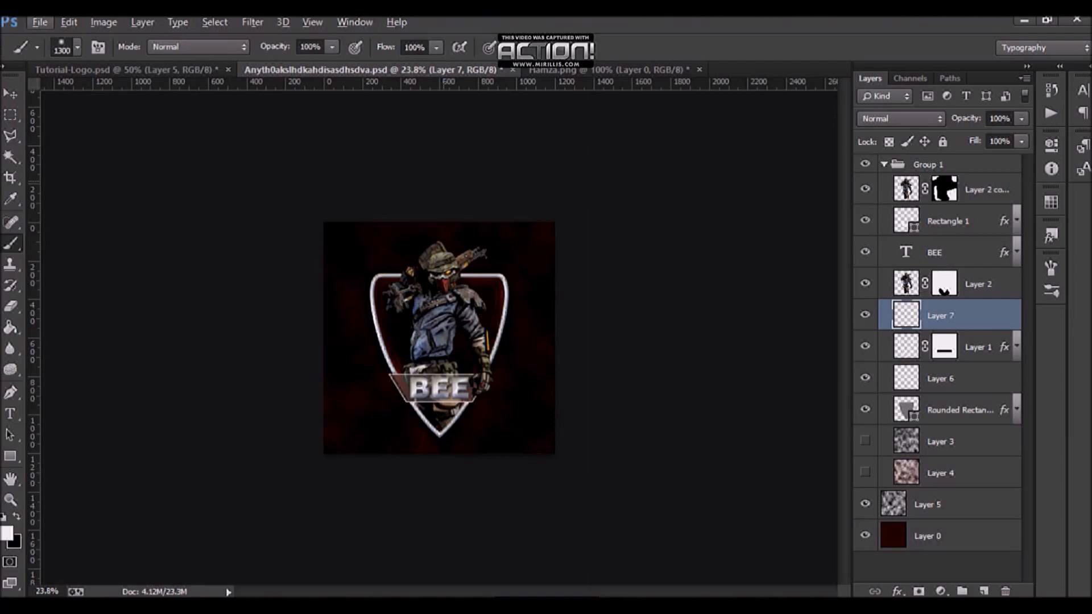
Step: Paint a soft white glow along the canvas top on the new layer and set its blend mode to Overlay
{"action": "left_click", "coordinate": [443, 182]}
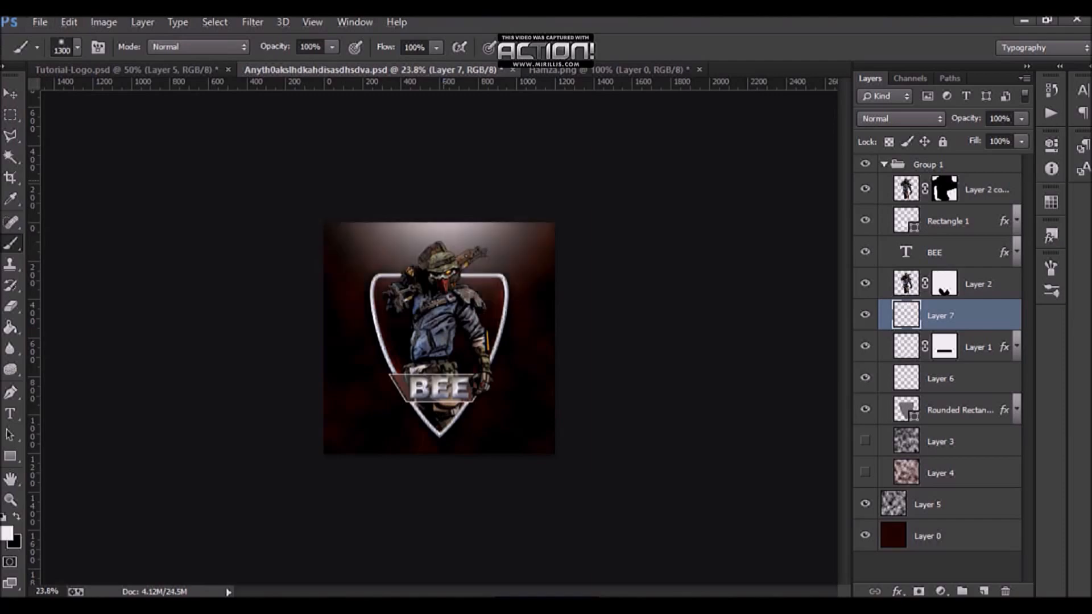
{"action": "scroll", "coordinate": [645, 215], "scroll_direction": "up", "scroll_amount": 4}
{"action": "scroll", "coordinate": [645, 214], "scroll_direction": "down", "scroll_amount": 1}
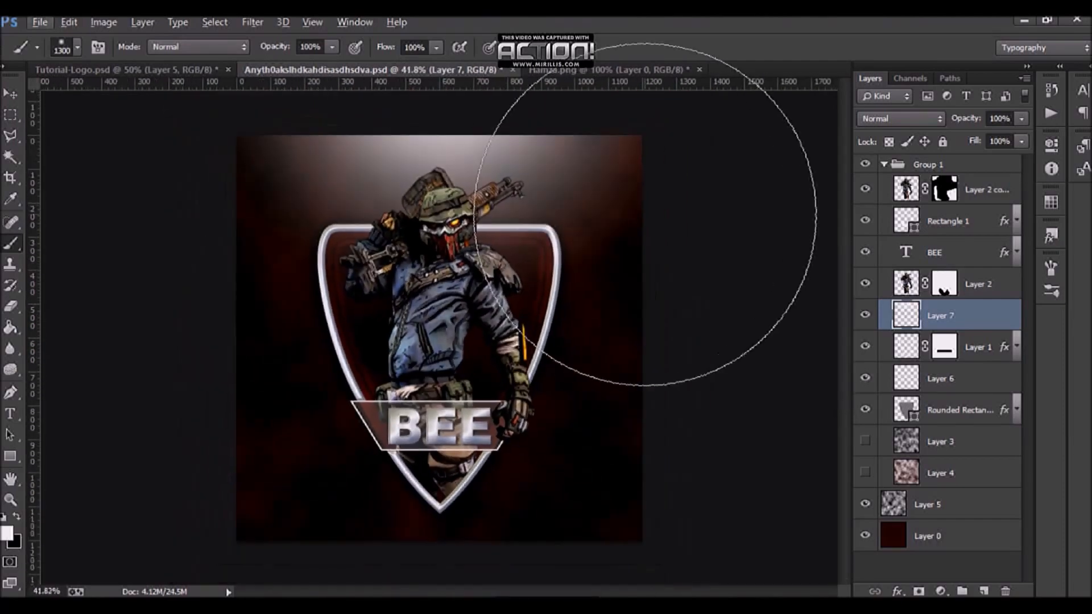
{"action": "left_click", "coordinate": [901, 119]}
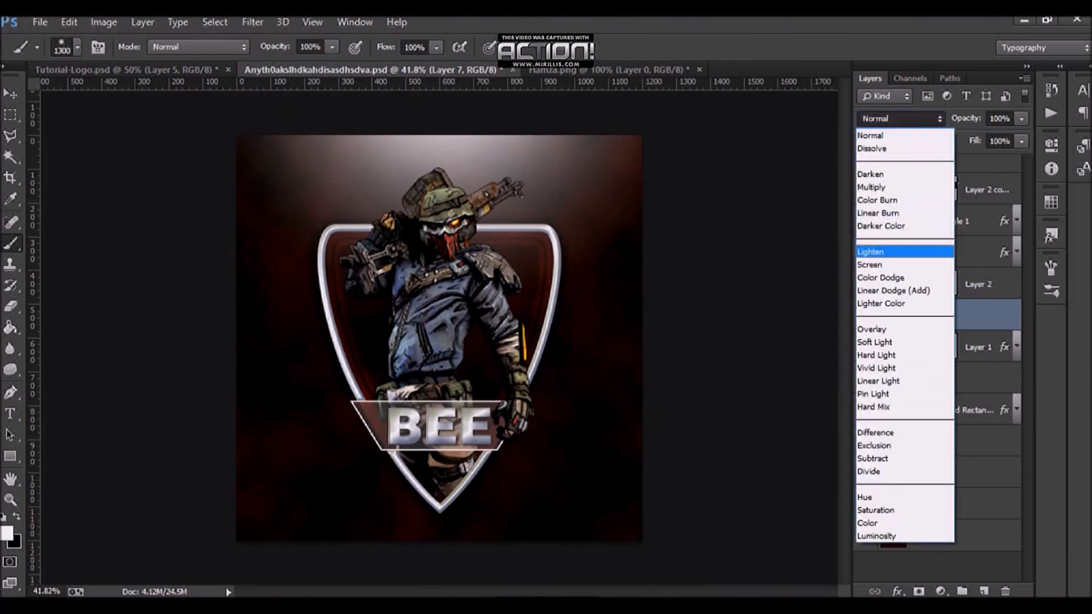
{"action": "left_click", "coordinate": [876, 329]}
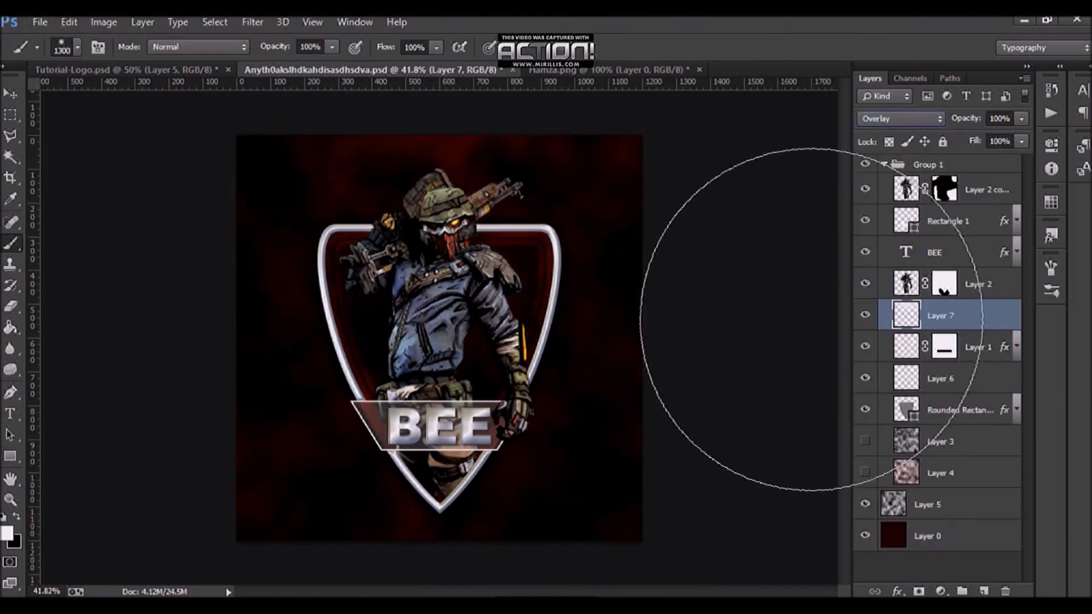
Step: Duplicate the overlay glow layer three times to intensify the glow
{"action": "key", "text": "ctrl+j"}
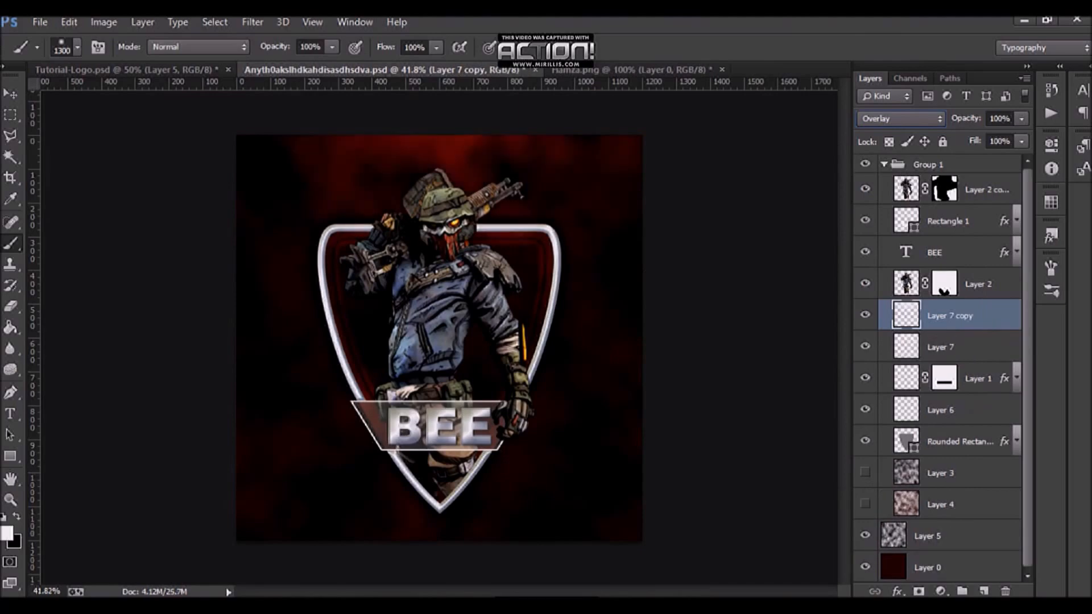
{"action": "key", "text": "ctrl+z"}
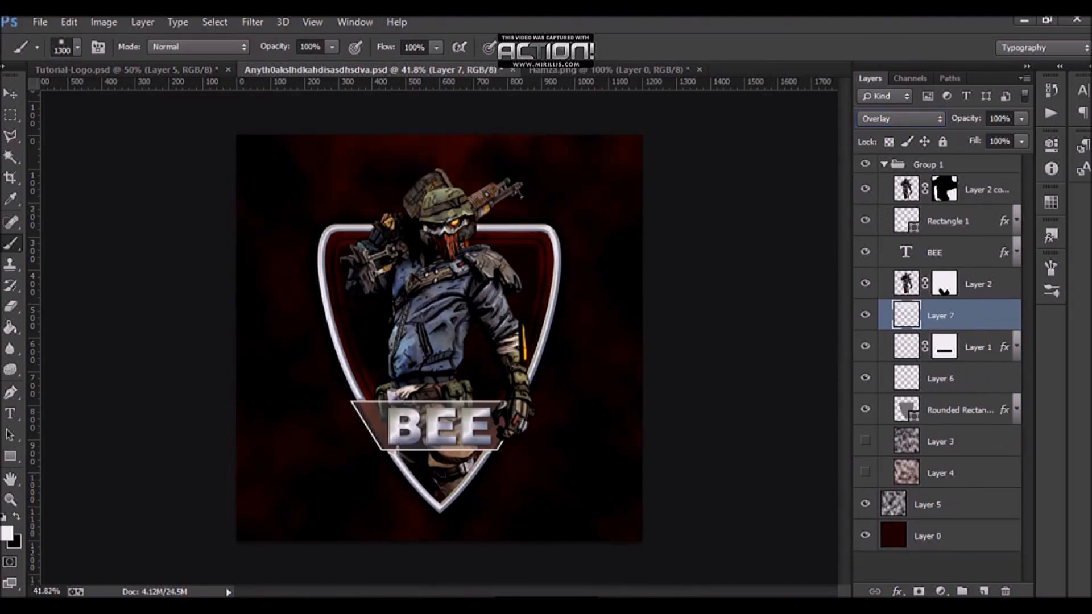
{"action": "key", "text": "ctrl+j"}
{"action": "key", "text": "ctrl+j"}
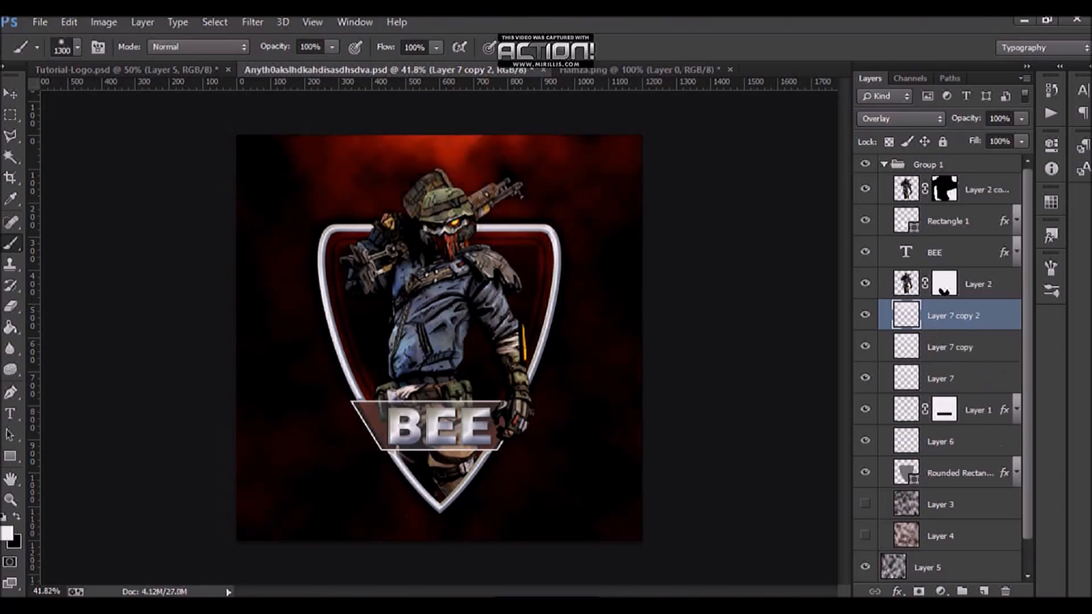
{"action": "key", "text": "ctrl+j"}
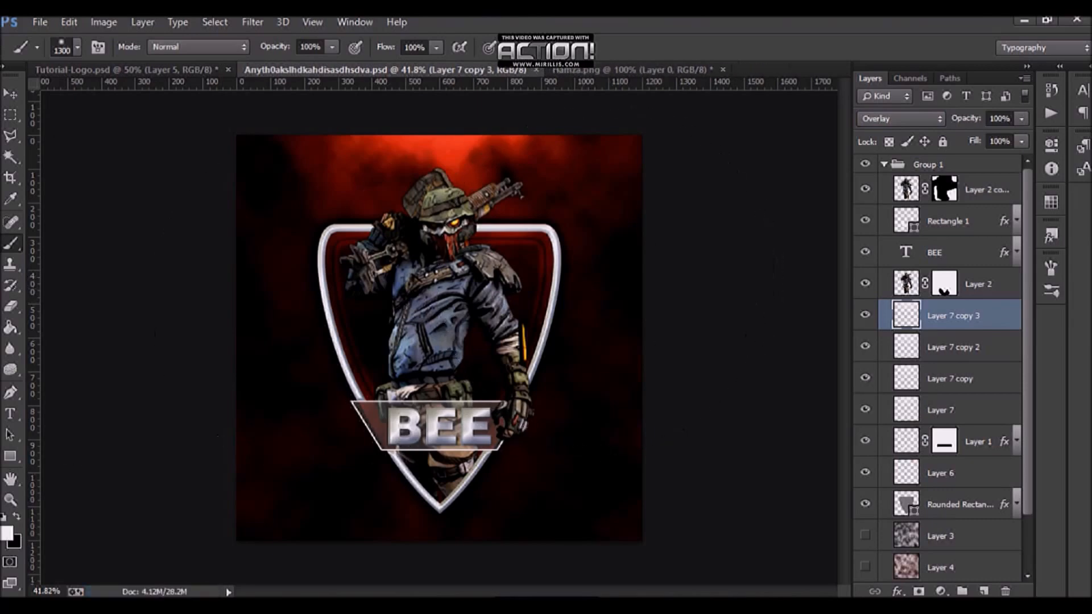
Step: Zoom in and out to review the glow behind the logo
{"action": "key", "text": "v"}
{"action": "scroll", "coordinate": [439, 337], "scroll_direction": "down", "scroll_amount": 2}
{"action": "scroll", "coordinate": [439, 338], "scroll_direction": "up", "scroll_amount": 4}
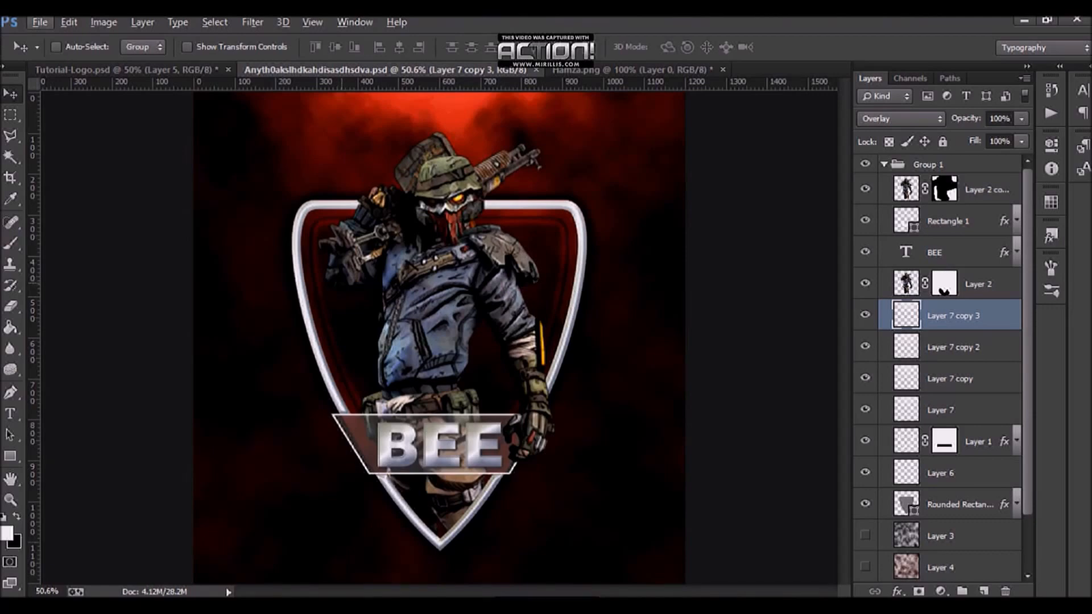
{"action": "scroll", "coordinate": [439, 338], "scroll_direction": "down", "scroll_amount": 2}
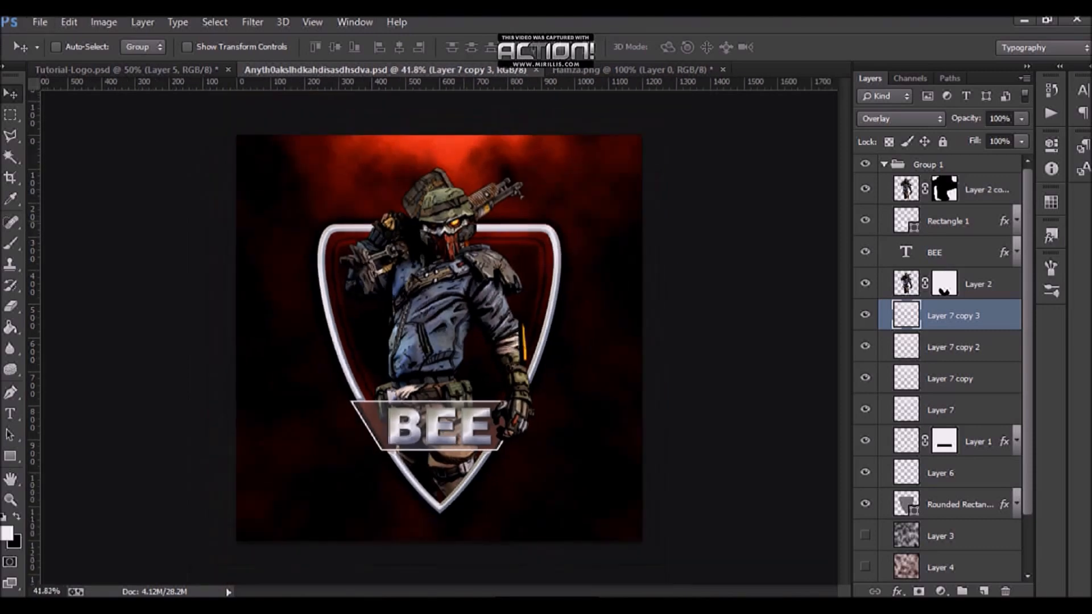
{"action": "scroll", "coordinate": [442, 336], "scroll_direction": "up", "scroll_amount": 2}
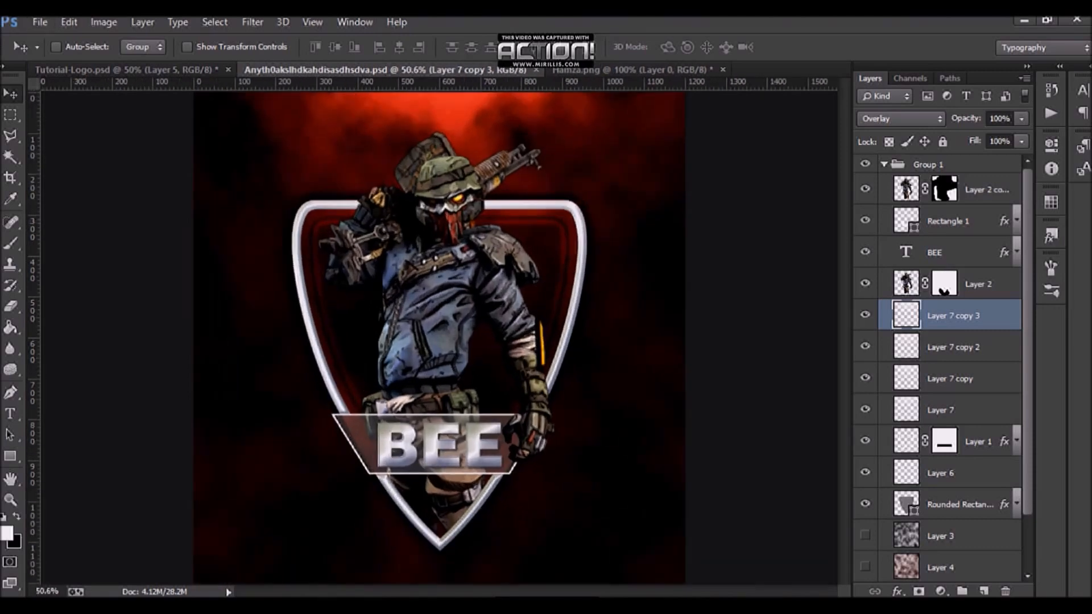